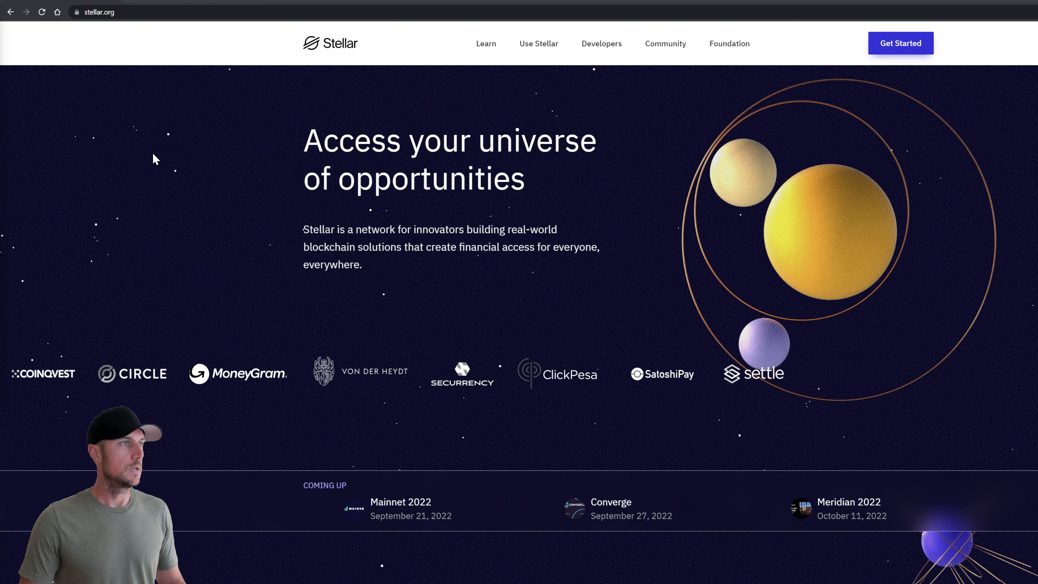
# Go from stellar.org through the Use Stellar menu to Stellar Laboratory on the test network
pyautogui.click(119, 12)
pyautogui.moveTo(118, 13); pyautogui.dragTo(80, 16)
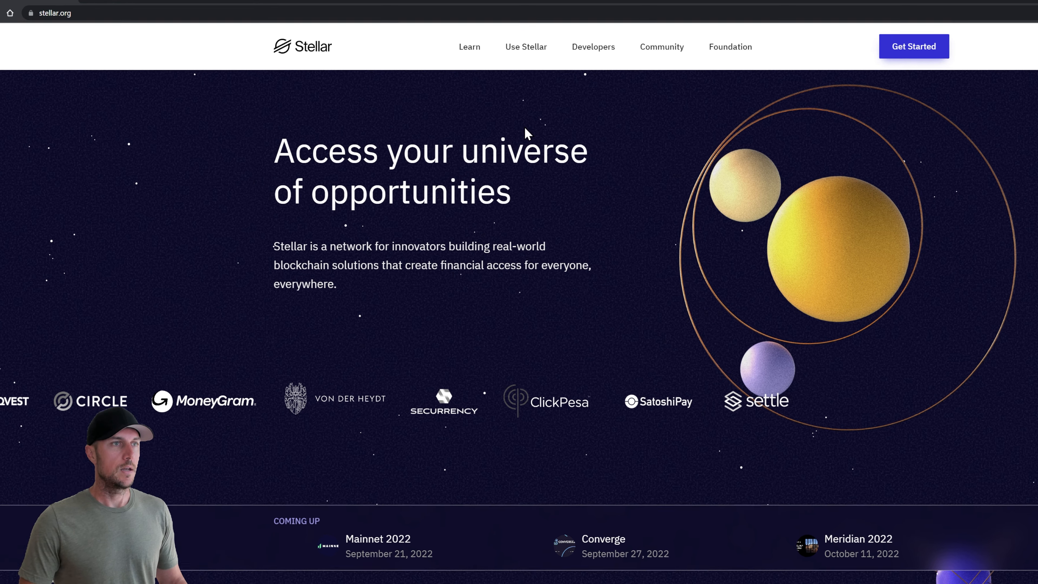
pyautogui.moveTo(545, 51)
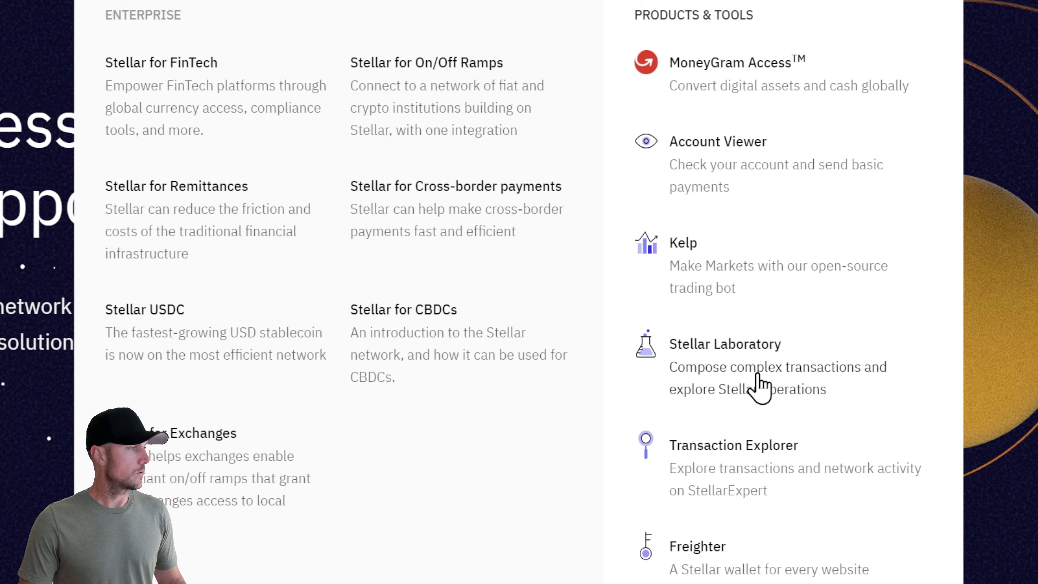
pyautogui.click(758, 386)
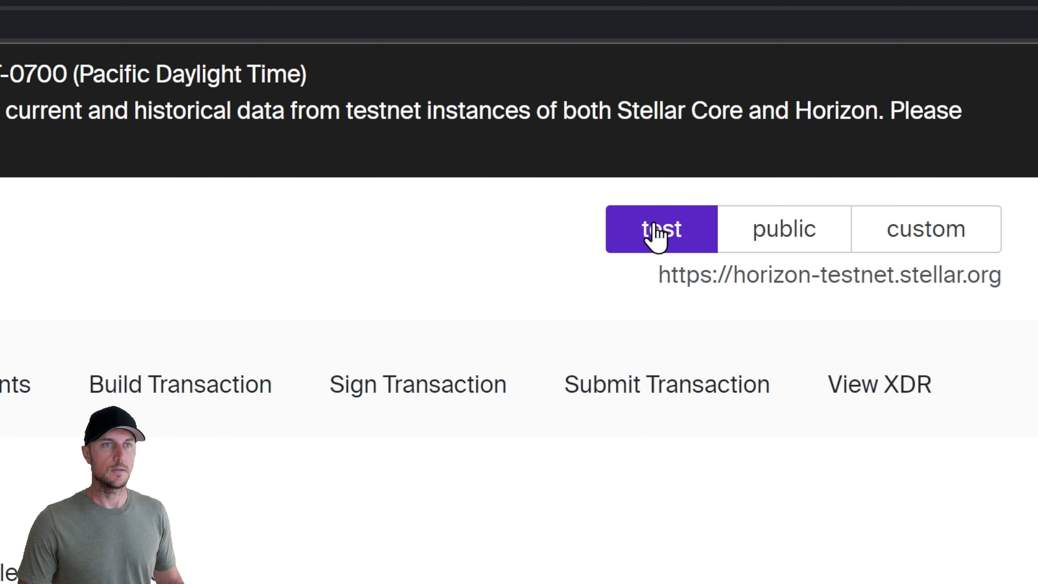
pyautogui.doubleClick(663, 232)
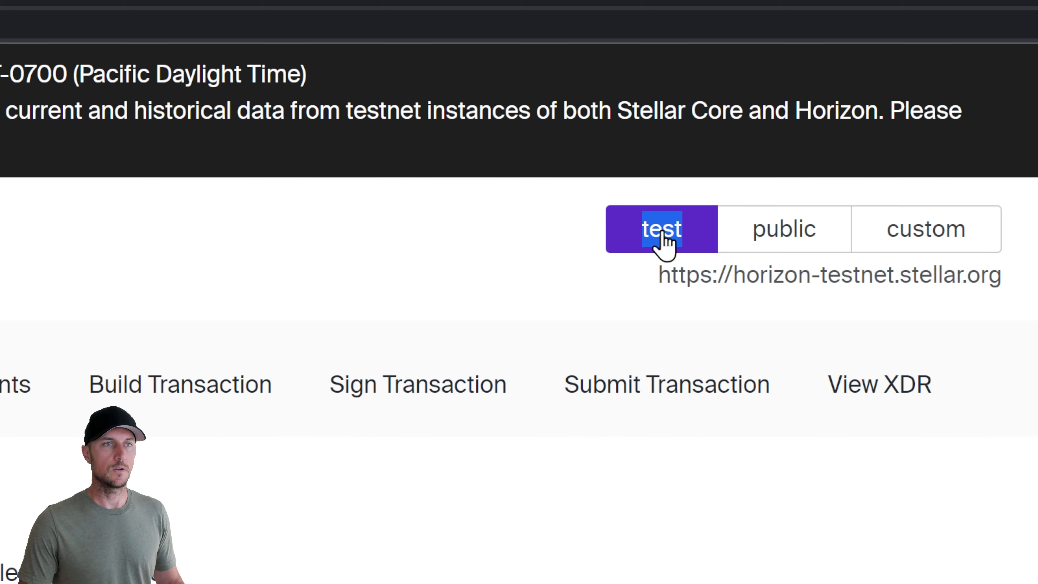
pyautogui.click(560, 231)
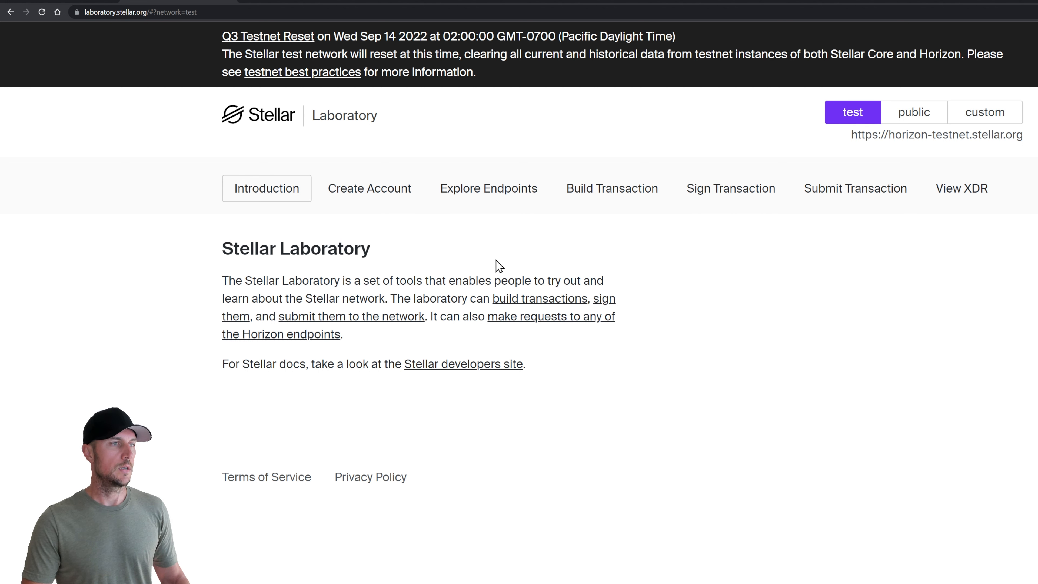
# Generate a new public and secret keypair on the Create Account page and copy both keys
pyautogui.click(371, 195)
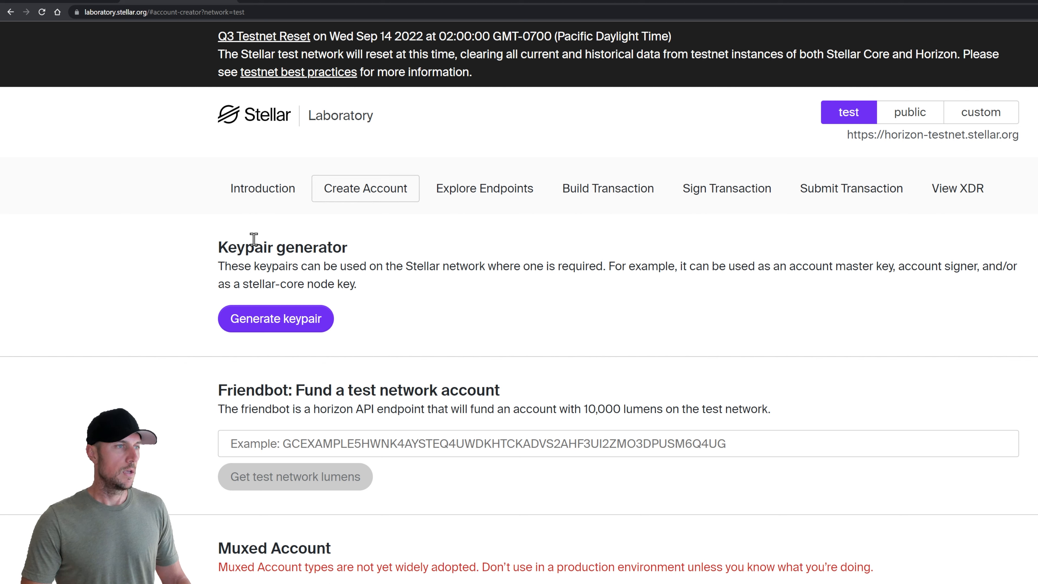
pyautogui.click(276, 325)
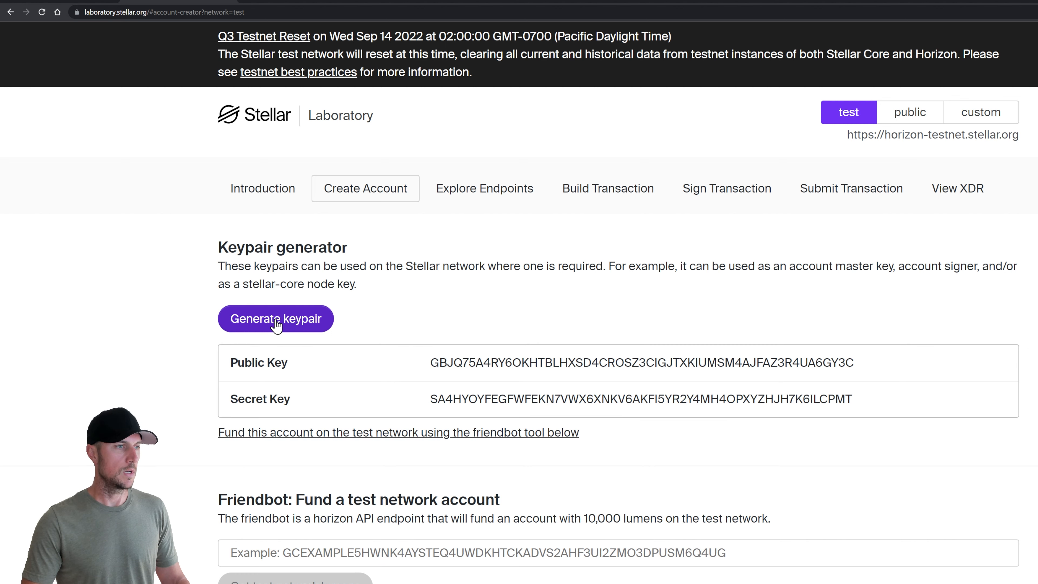
pyautogui.moveTo(866, 404); pyautogui.dragTo(229, 368)
pyautogui.hotkey('ctrl', 'c')
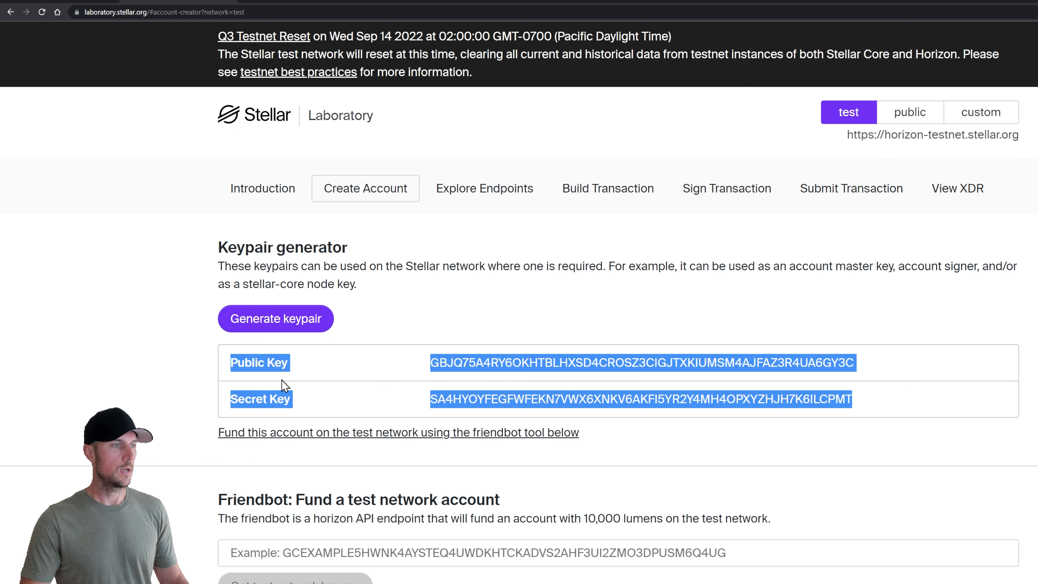
pyautogui.hotkey('alt', 'Tab')
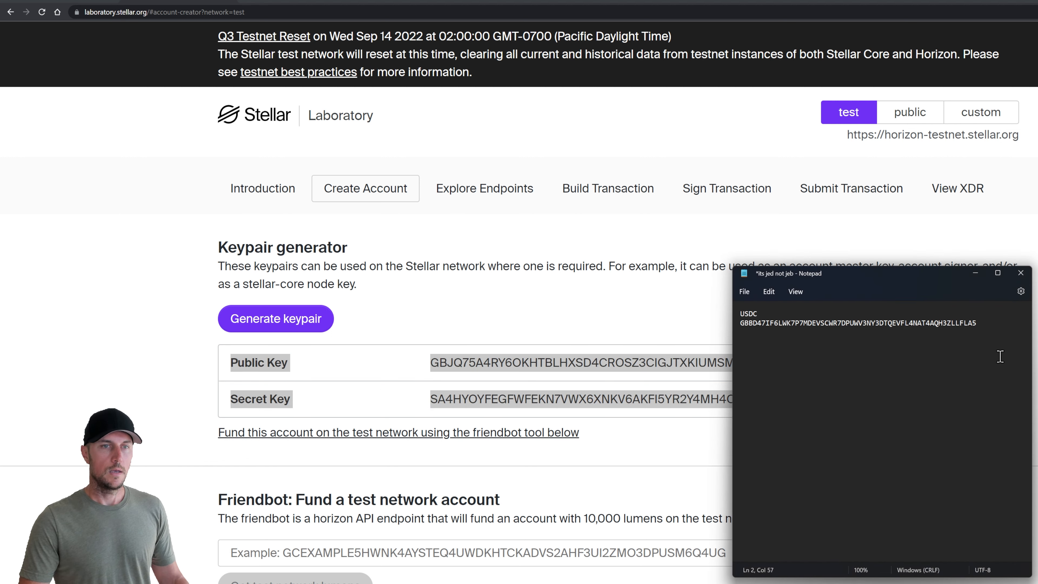
# Paste the copied keypair into Notepad on a new labelled line below the USDC issuer
pyautogui.press('Return')
pyautogui.press('Return')
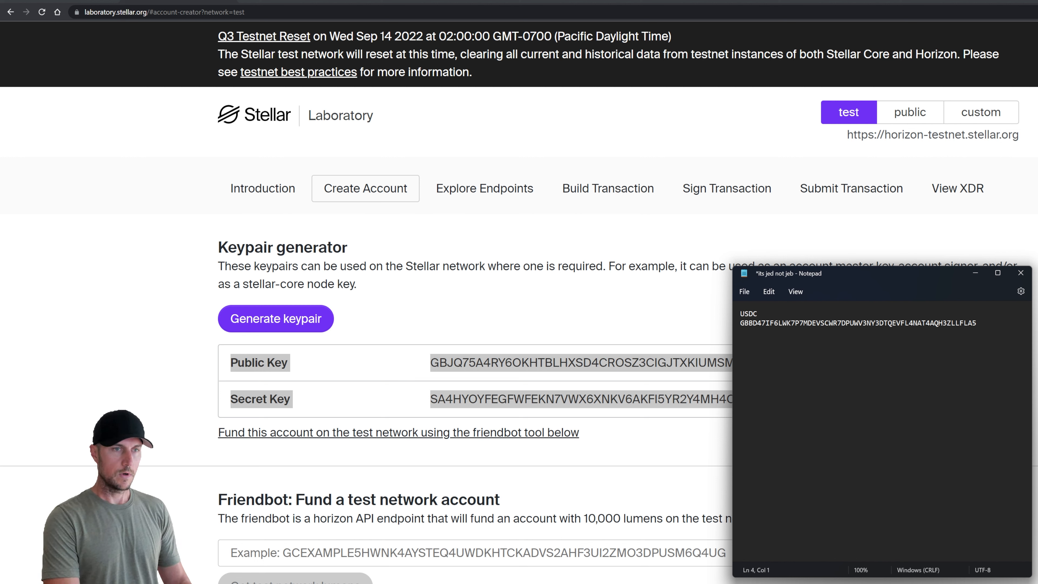
pyautogui.write('ralph')
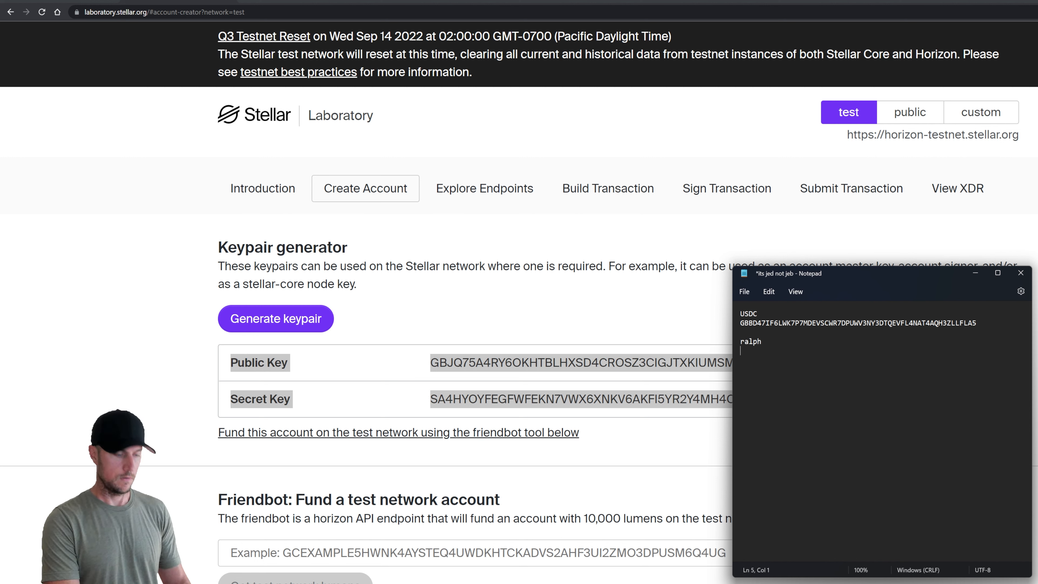
pyautogui.hotkey('ctrl', 'v')
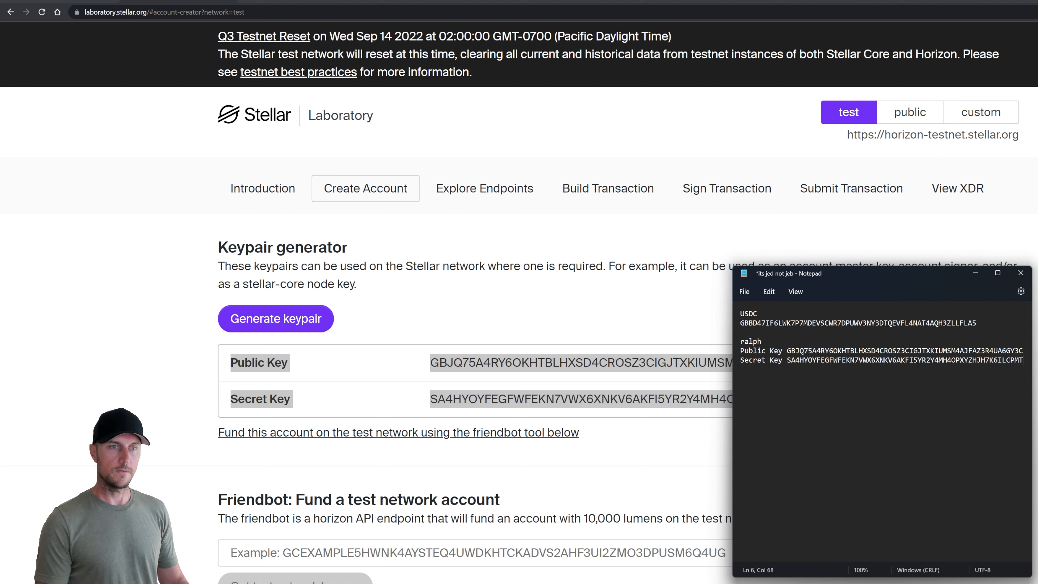
# Generate a second keypair and save it in Notepad under a 'sandwich shop' label
pyautogui.click(548, 320)
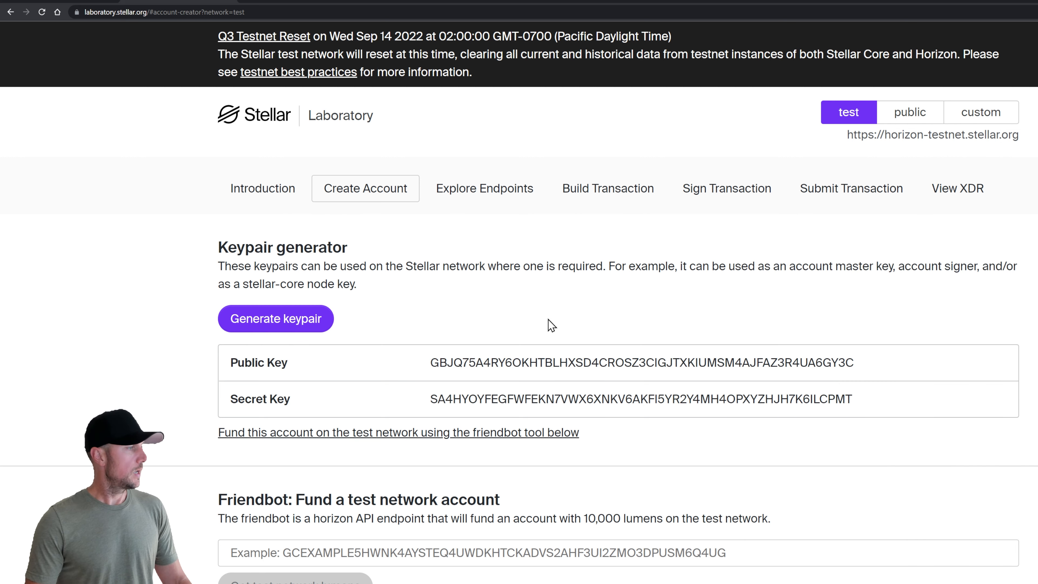
pyautogui.click(268, 321)
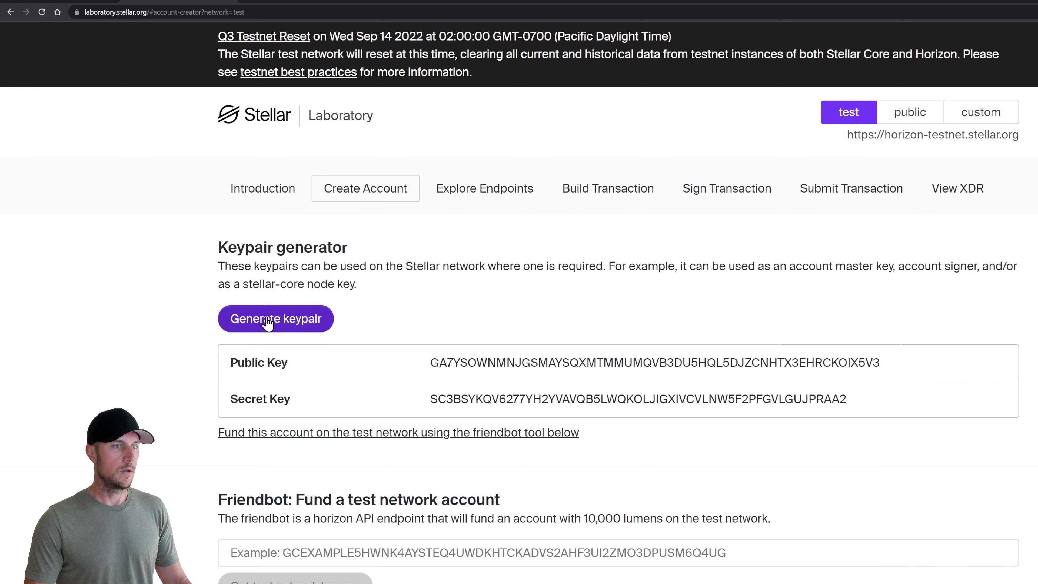
pyautogui.moveTo(862, 408); pyautogui.dragTo(231, 360)
pyautogui.hotkey('ctrl', 'c')
pyautogui.hotkey('alt', 'Tab')
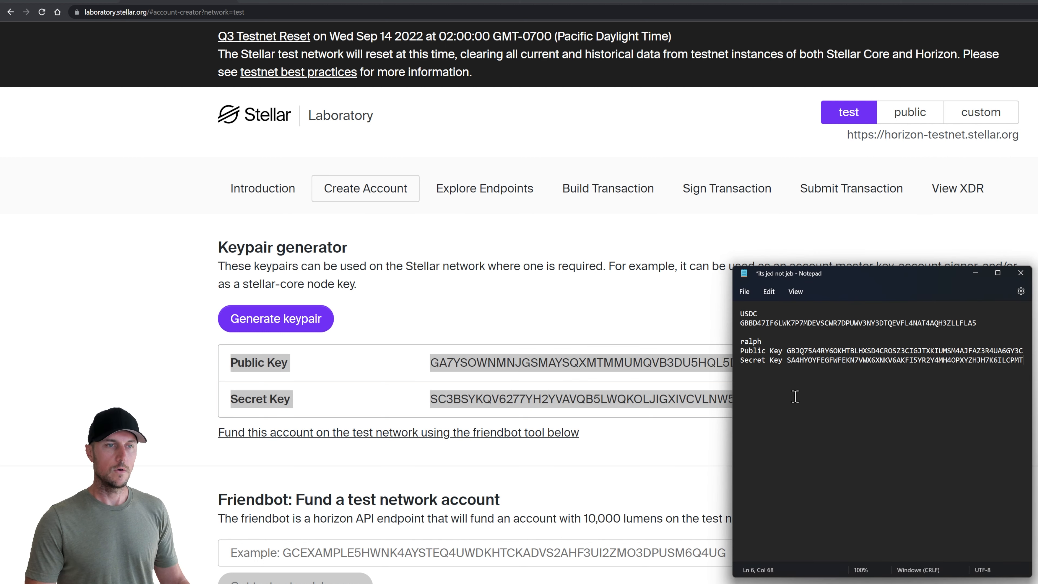
pyautogui.press('Return')
pyautogui.press('Return')
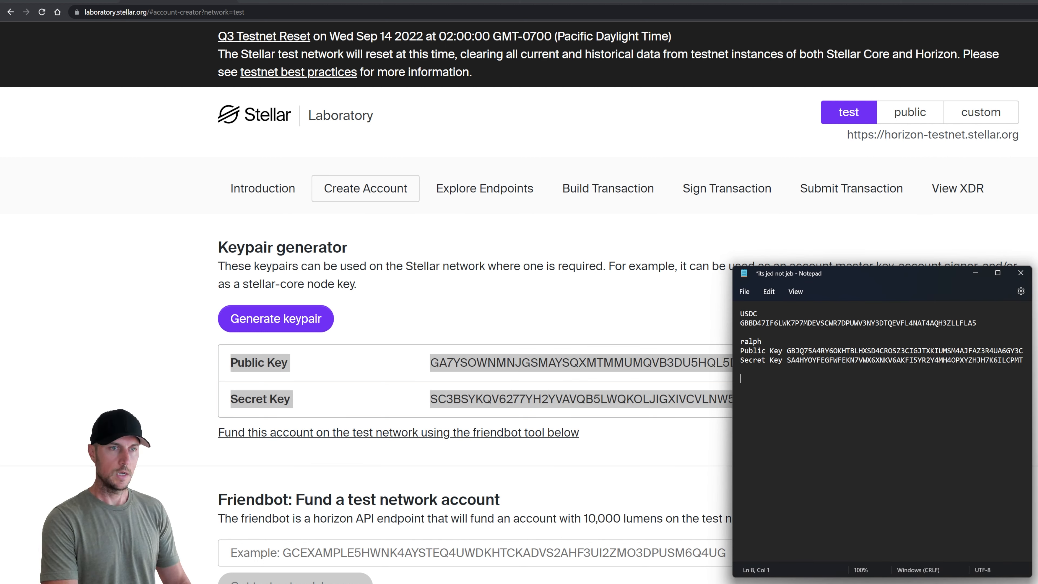
pyautogui.write('sandwich shop')
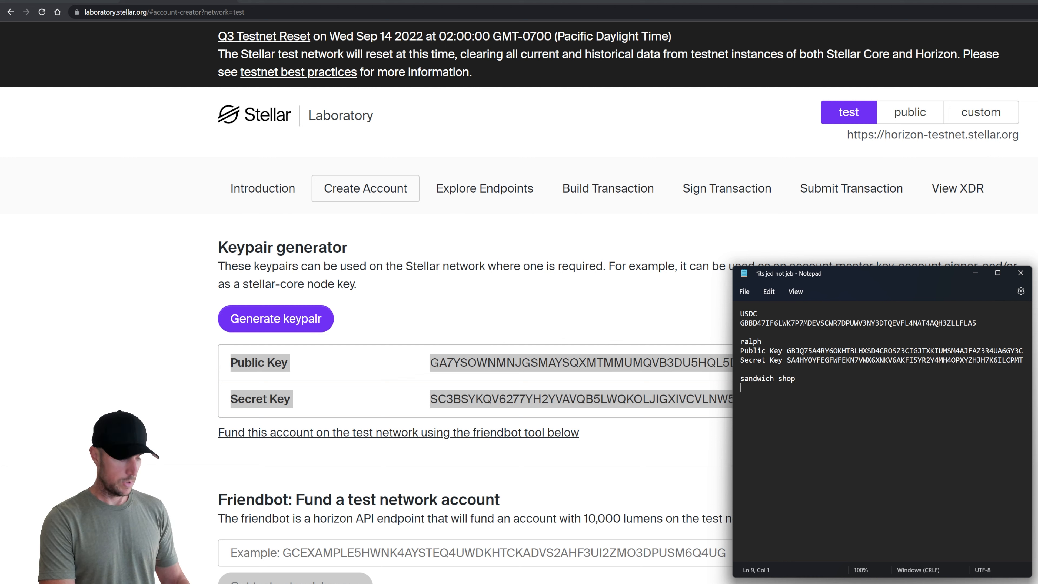
pyautogui.hotkey('ctrl', 'v')
pyautogui.click(864, 376)
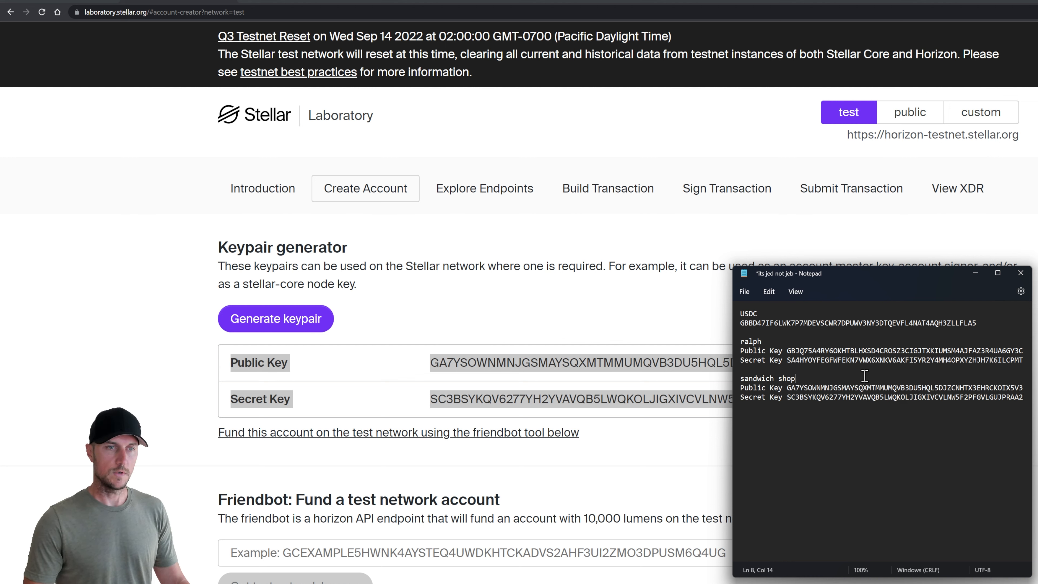
pyautogui.click(533, 322)
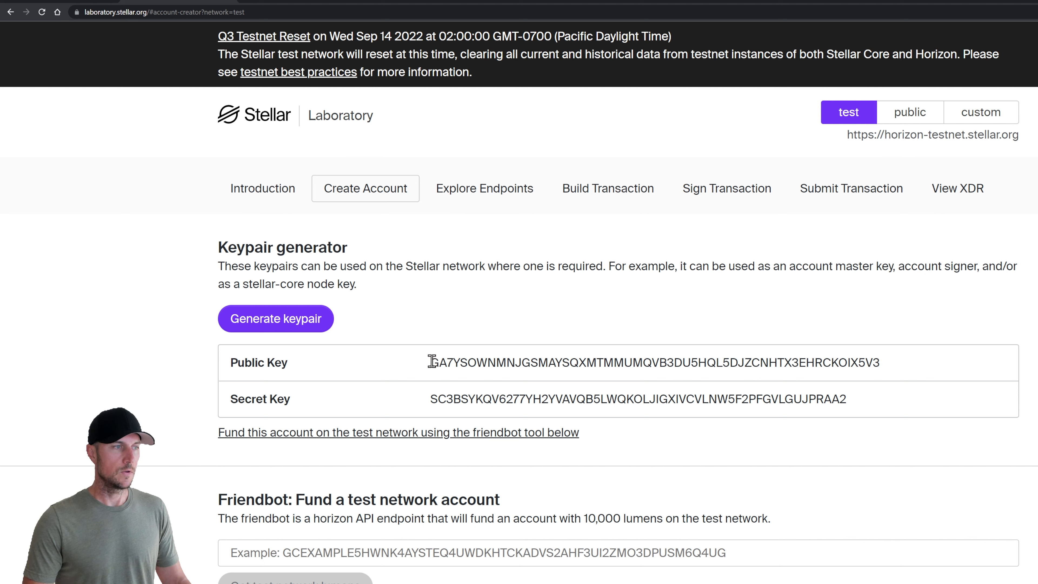
# Highlight the opening characters of the current public and secret keys, then clear the selection
pyautogui.moveTo(432, 361); pyautogui.dragTo(437, 361)
pyautogui.moveTo(429, 399); pyautogui.dragTo(438, 396)
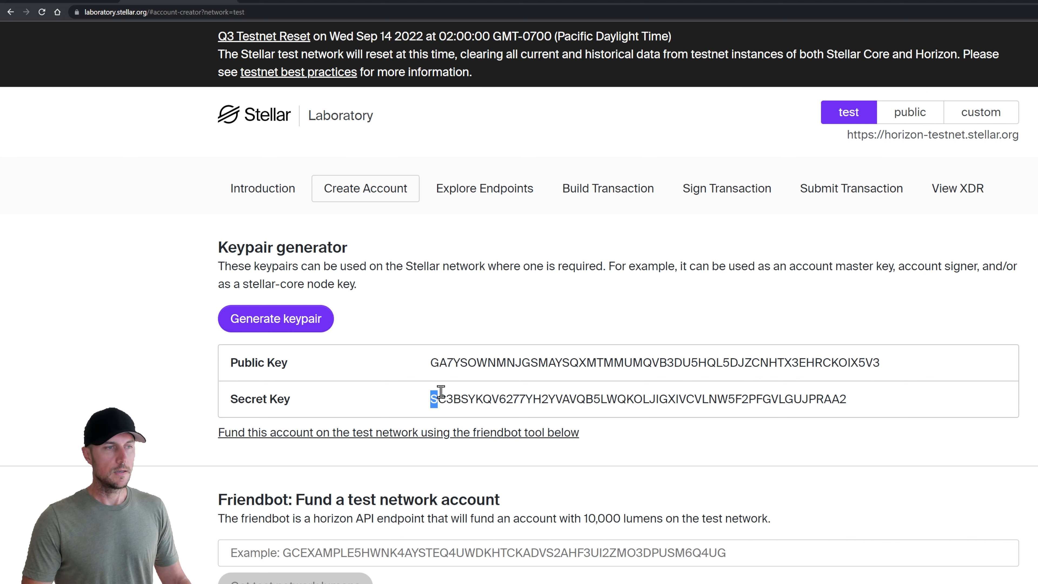
pyautogui.moveTo(440, 362); pyautogui.dragTo(445, 362)
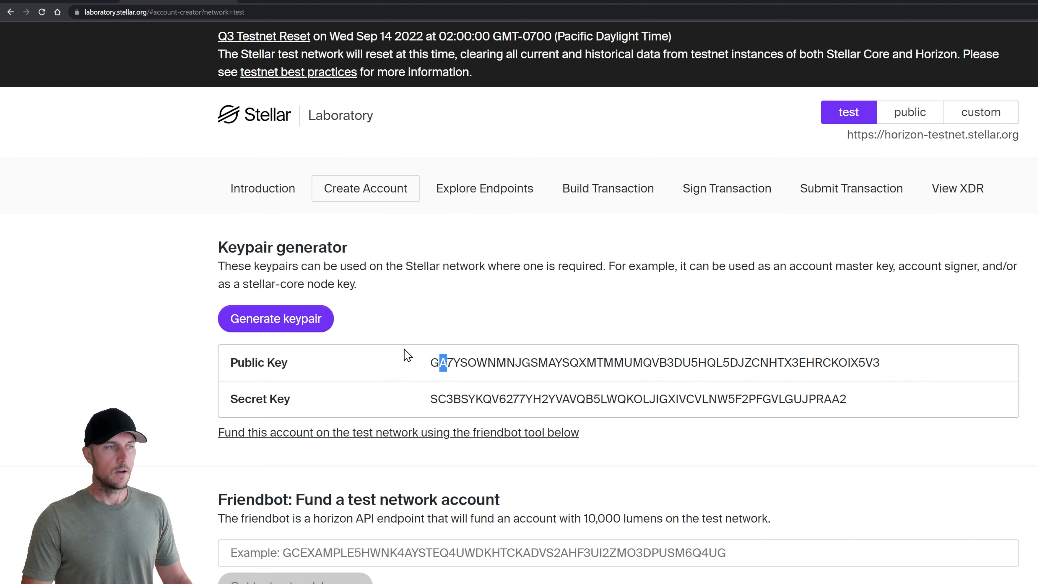
pyautogui.click(350, 335)
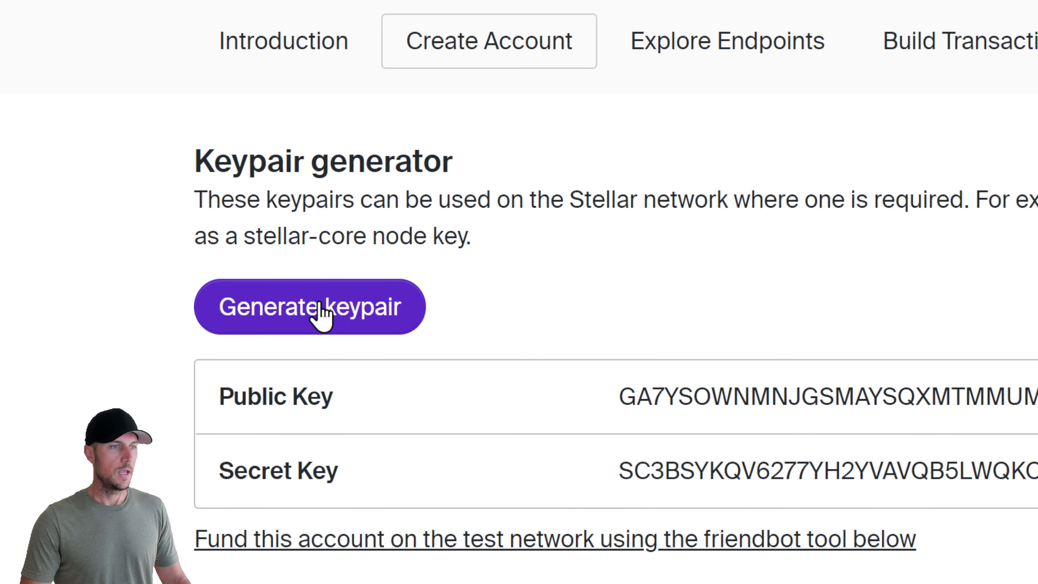
# Regenerate the keypair repeatedly until a new public key starting GDSBL6YFU3C appears
pyautogui.click(317, 311)
pyautogui.click(318, 311)
pyautogui.click(319, 311)
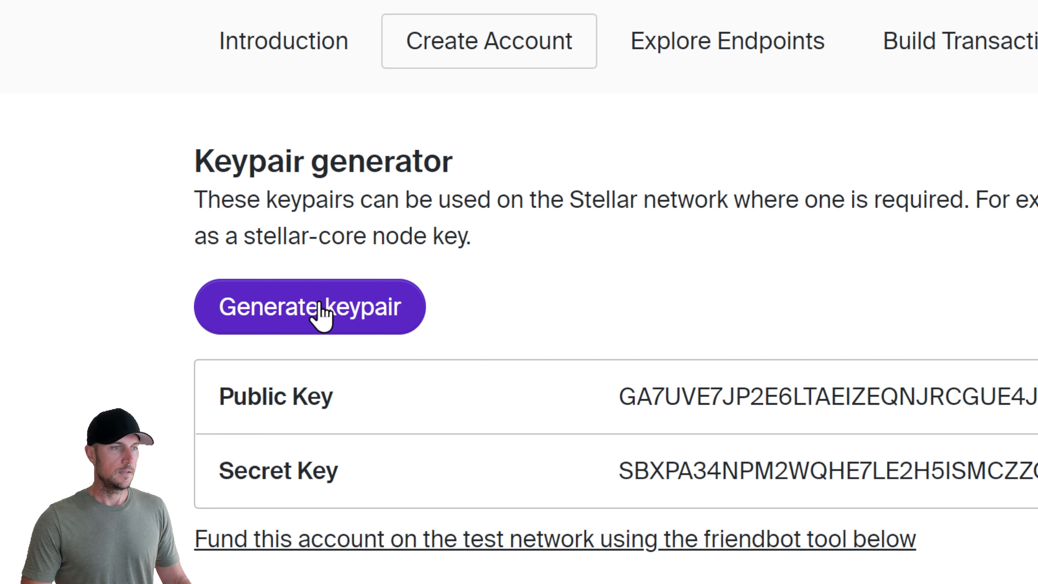
pyautogui.click(319, 311)
pyautogui.click(320, 311)
pyautogui.click(319, 312)
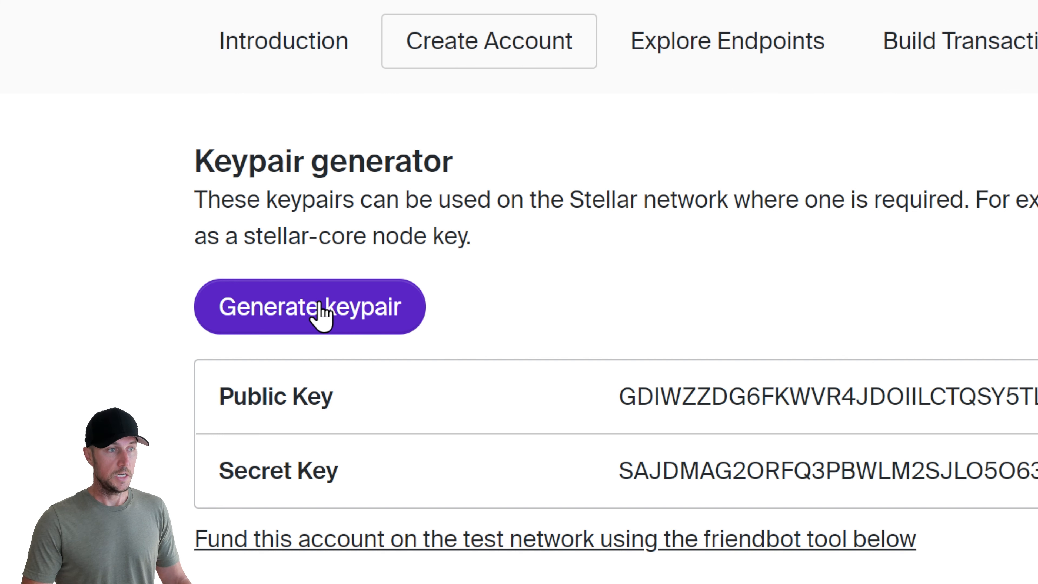
pyautogui.click(319, 312)
pyautogui.click(319, 311)
pyautogui.click(319, 311)
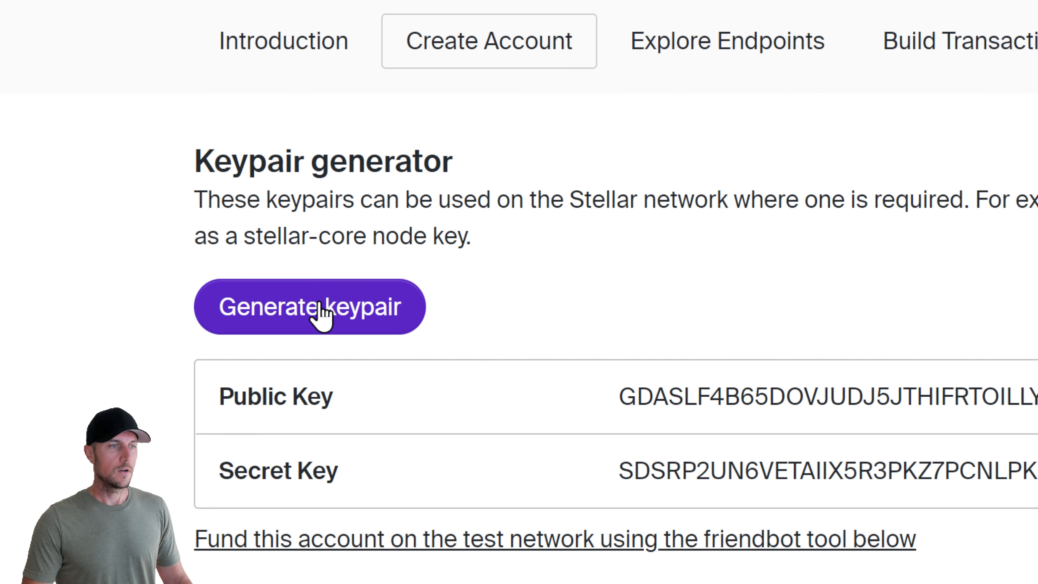
pyautogui.click(319, 312)
pyautogui.click(319, 312)
pyautogui.click(319, 311)
pyautogui.click(319, 312)
pyautogui.click(319, 311)
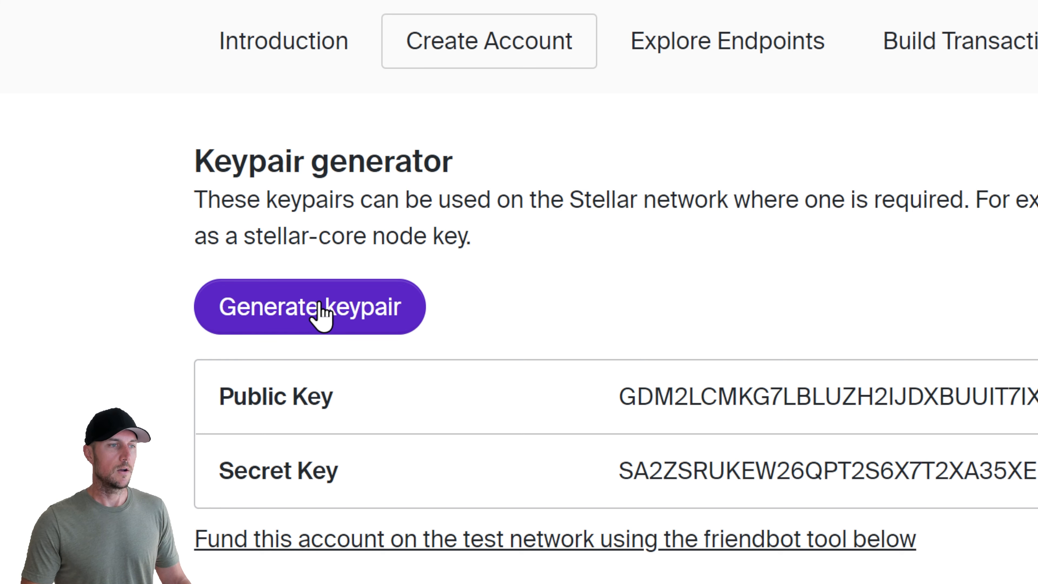
pyautogui.click(320, 312)
pyautogui.click(319, 312)
pyautogui.click(319, 311)
pyautogui.click(320, 312)
pyautogui.click(320, 312)
pyautogui.click(319, 311)
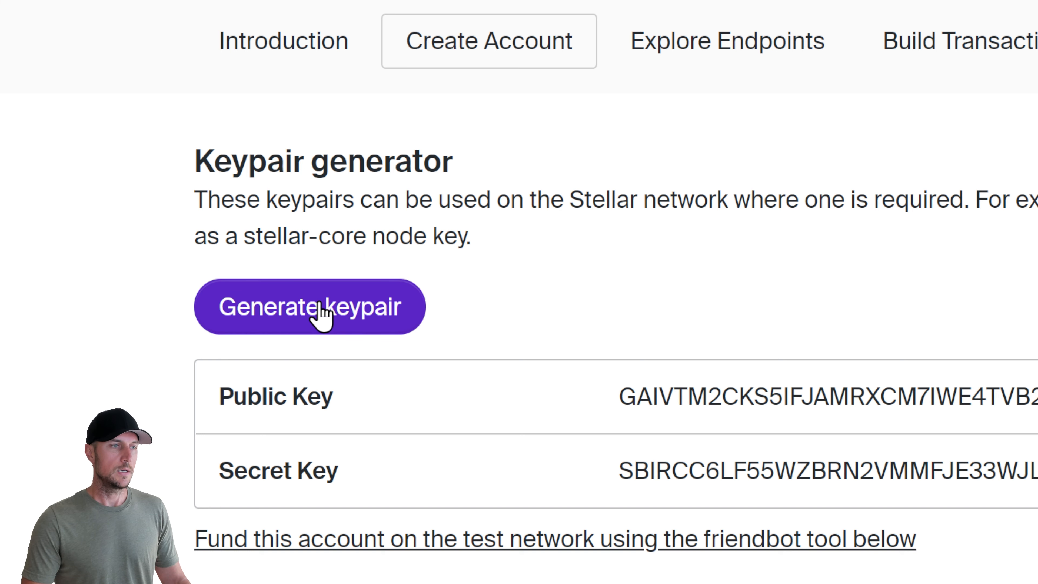
pyautogui.click(319, 311)
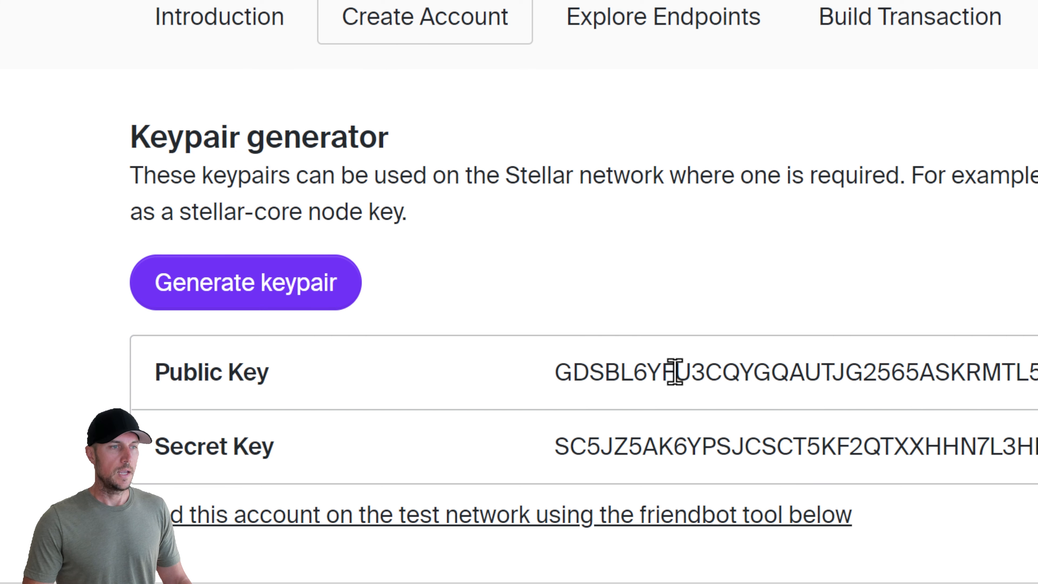
pyautogui.moveTo(632, 371); pyautogui.dragTo(1037, 380)
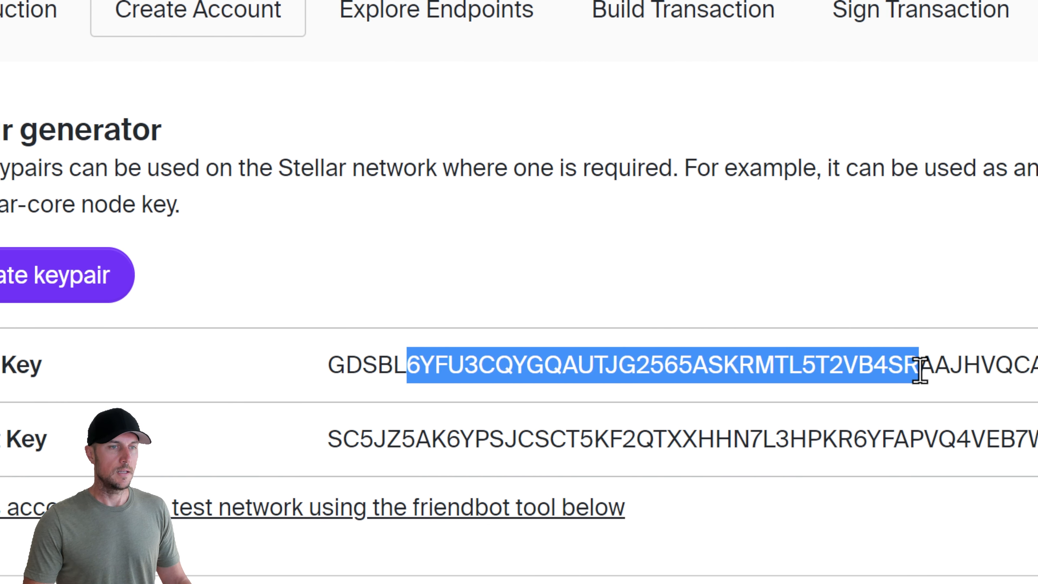
pyautogui.moveTo(920, 372); pyautogui.dragTo(1037, 370)
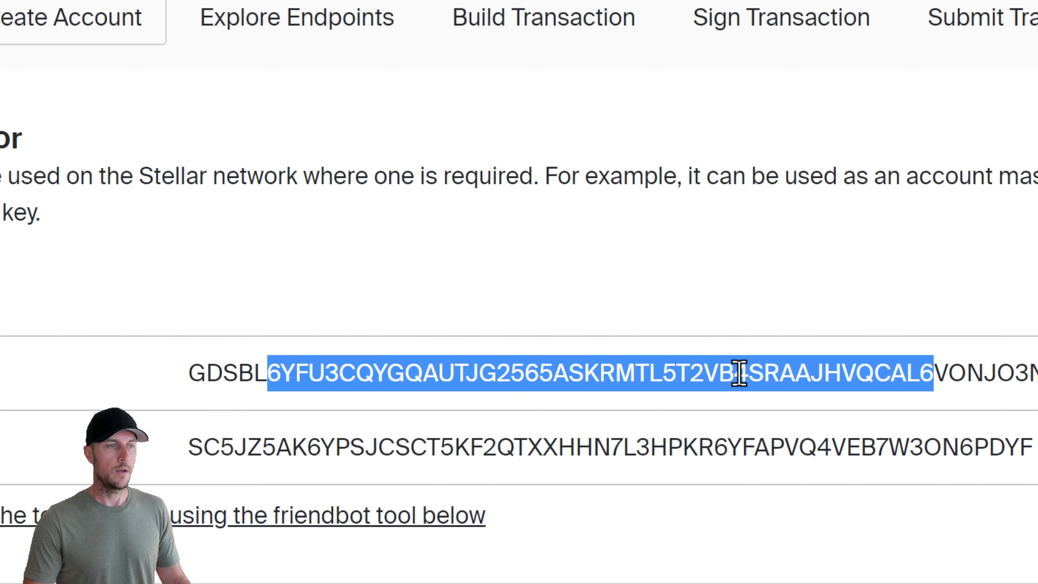
pyautogui.click(591, 371)
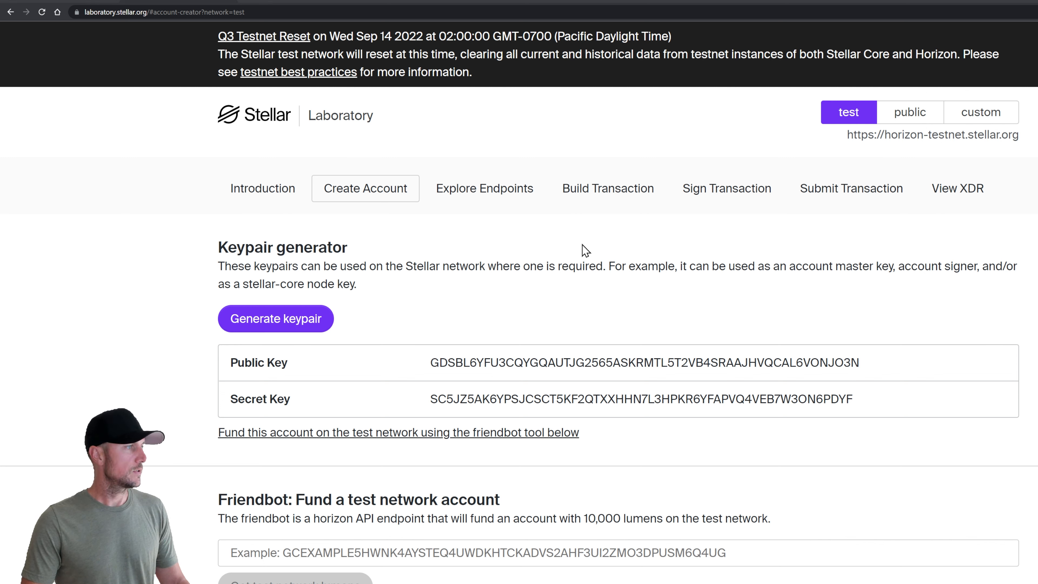
# Copy the claimant's public key from Notepad and open Explore Endpoints > Accounts > Single Account
pyautogui.hotkey('alt', 'Tab')
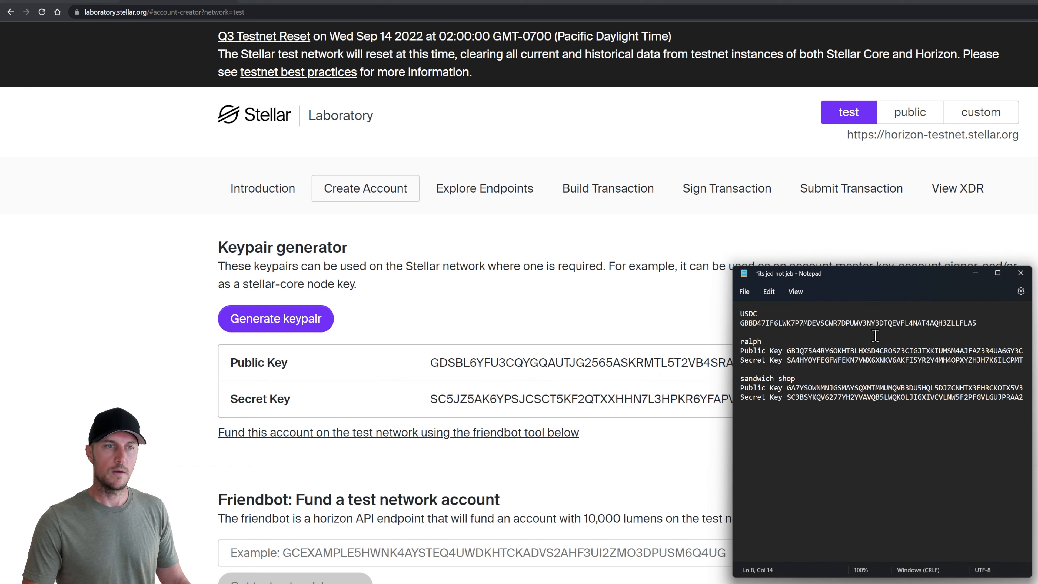
pyautogui.doubleClick(869, 351)
pyautogui.hotkey('ctrl', 'c')
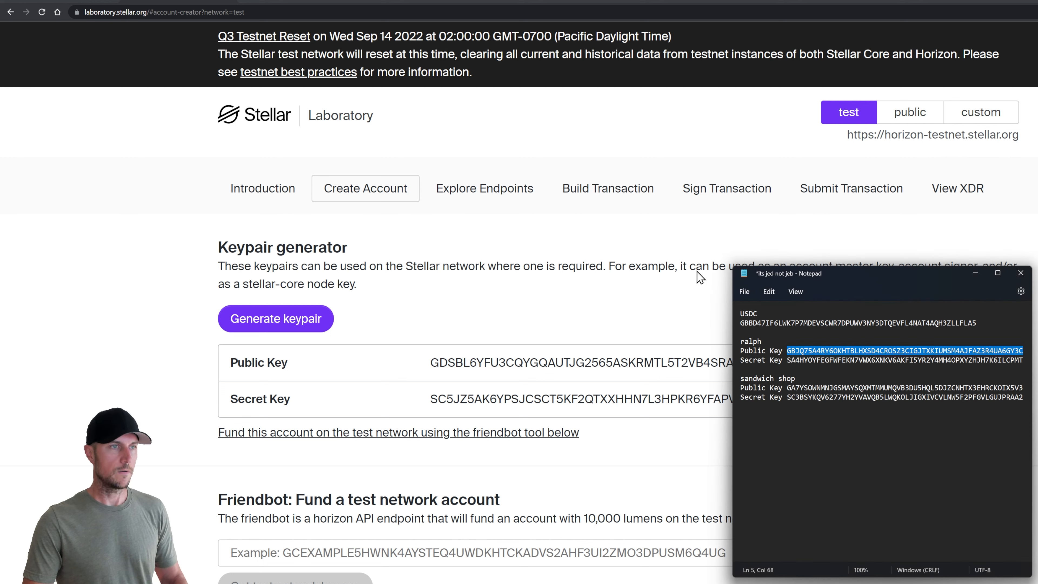
pyautogui.click(485, 195)
pyautogui.click(280, 364)
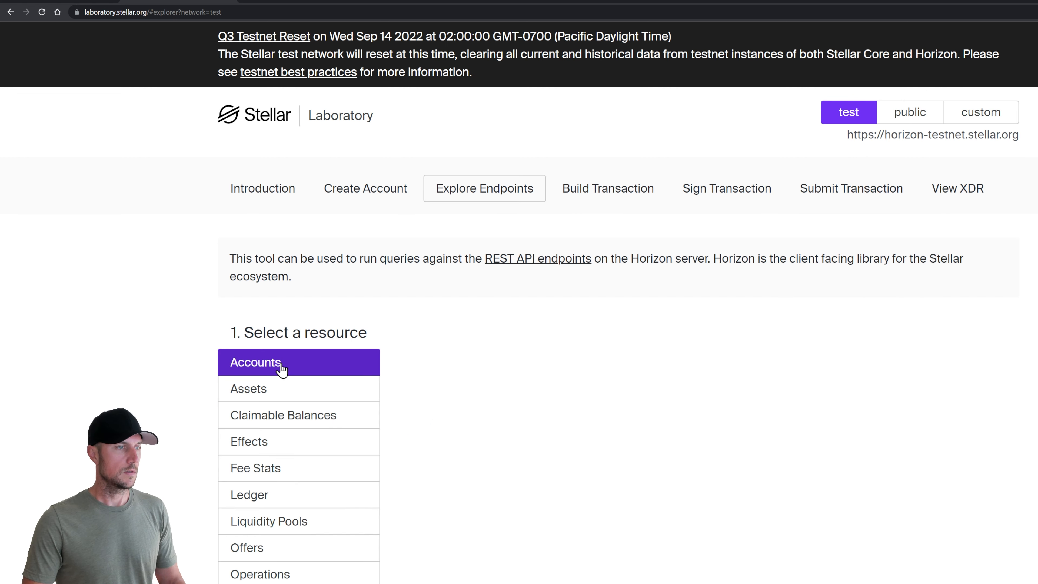
pyautogui.click(478, 395)
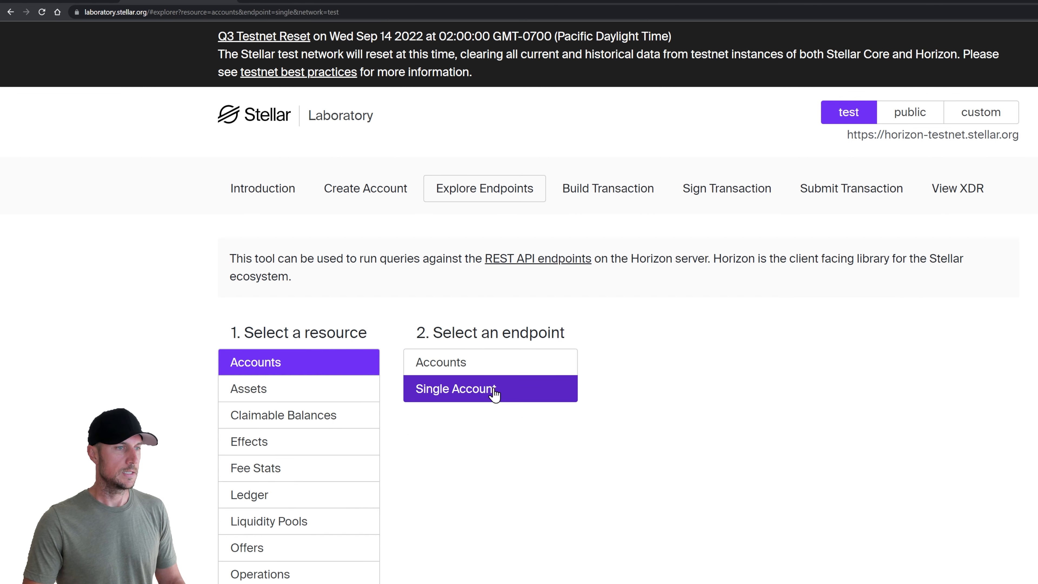
pyautogui.scroll(-8, 558, 464)
# Submit the claimant's key as Account ID, getting a 404 Resource Missing error
pyautogui.click(539, 442)
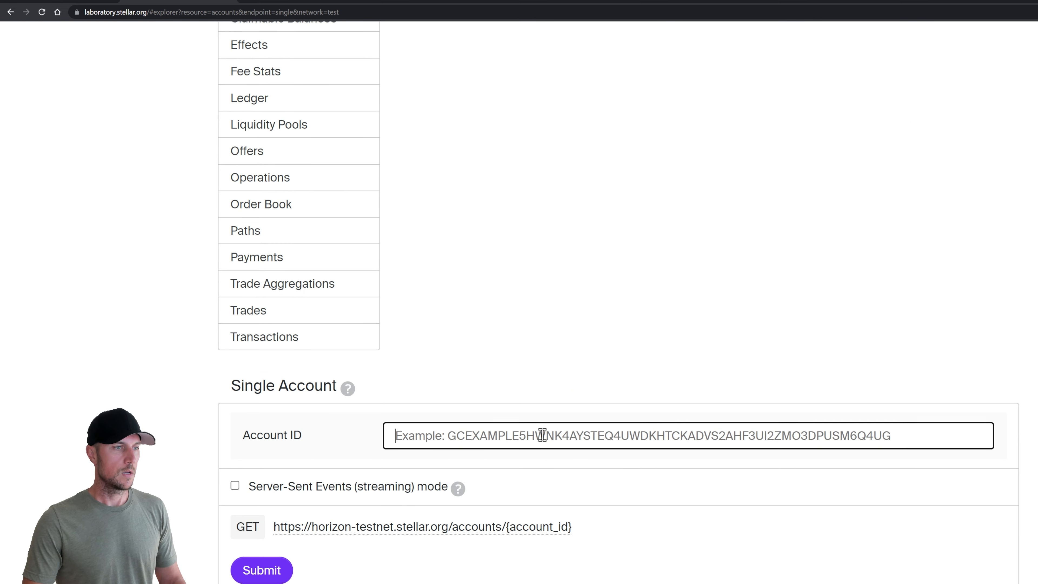
pyautogui.hotkey('ctrl', 'v')
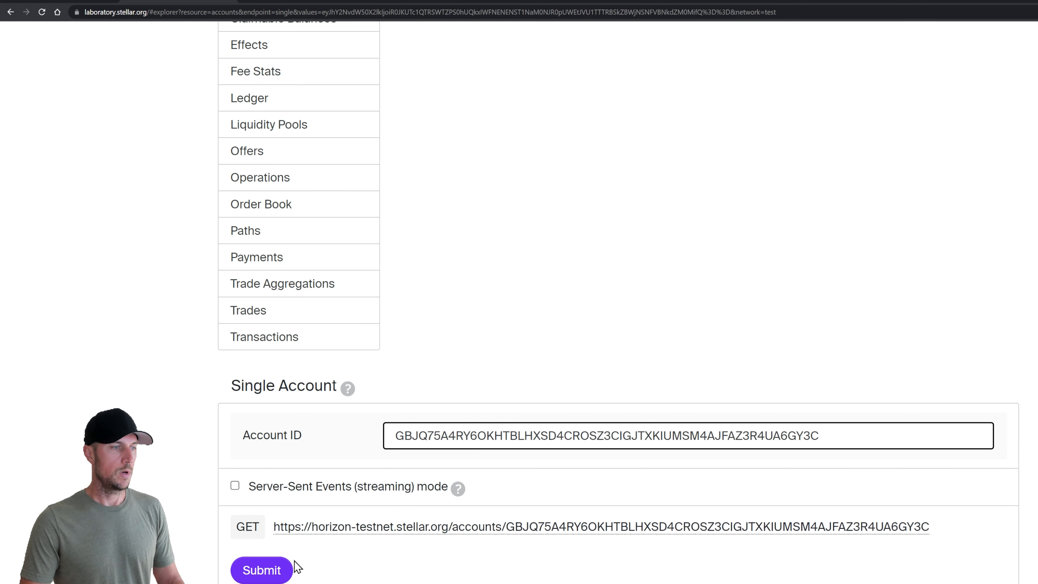
pyautogui.click(261, 569)
pyautogui.scroll(-1, 194, 463)
pyautogui.scroll(-4, 193, 450)
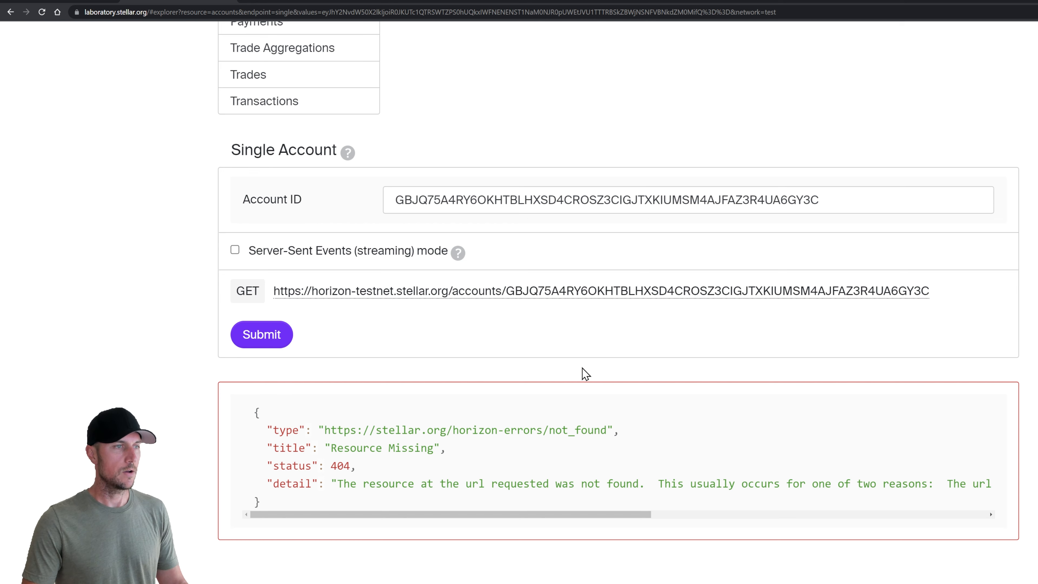
pyautogui.scroll(5, 578, 376)
pyautogui.scroll(7, 577, 383)
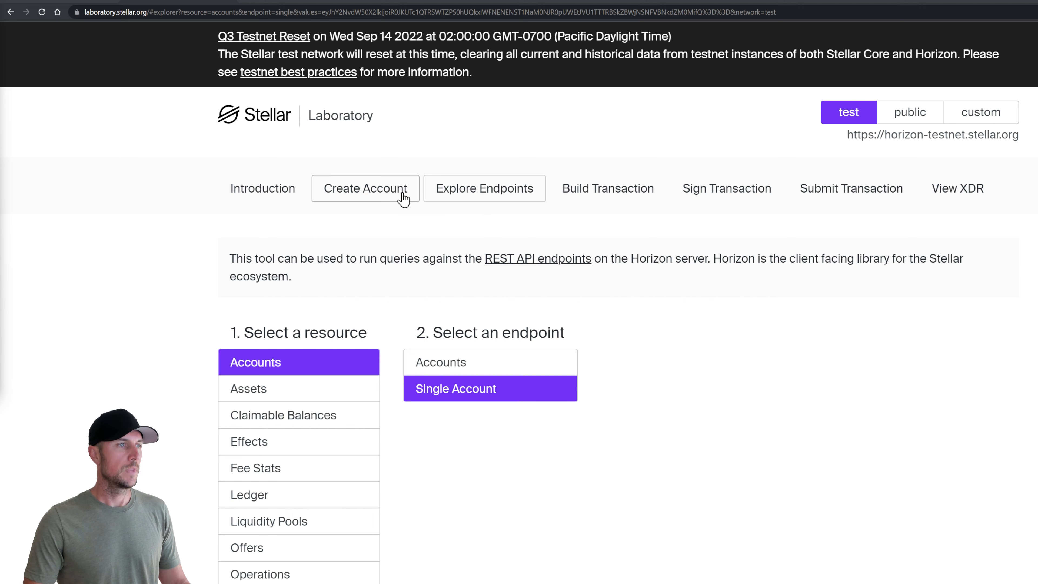
# Fund the claimant's public key with 10,000 test lumens through Friendbot, then return to Explore Endpoints
pyautogui.click(366, 192)
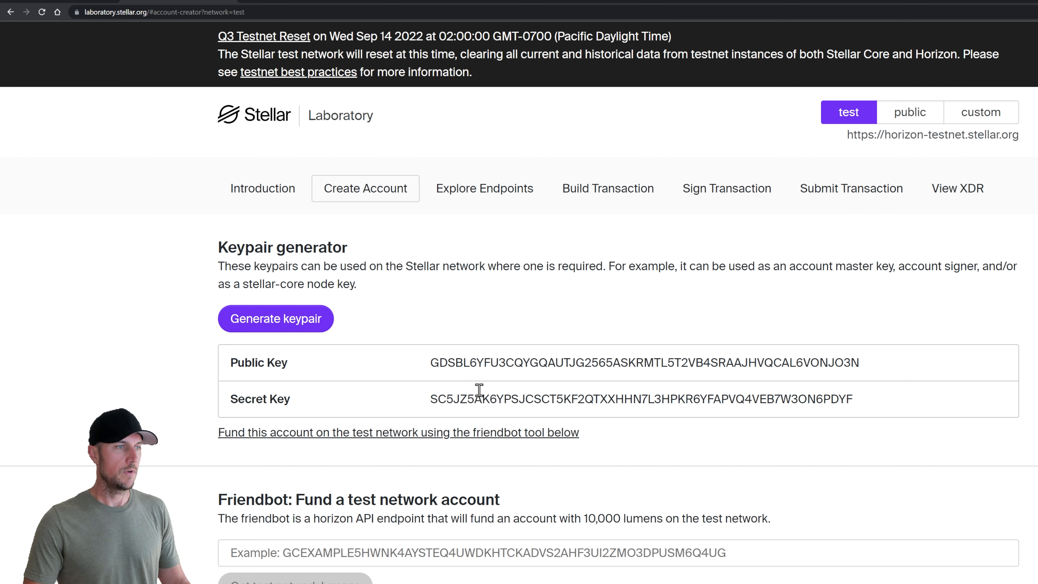
pyautogui.scroll(-3, 448, 384)
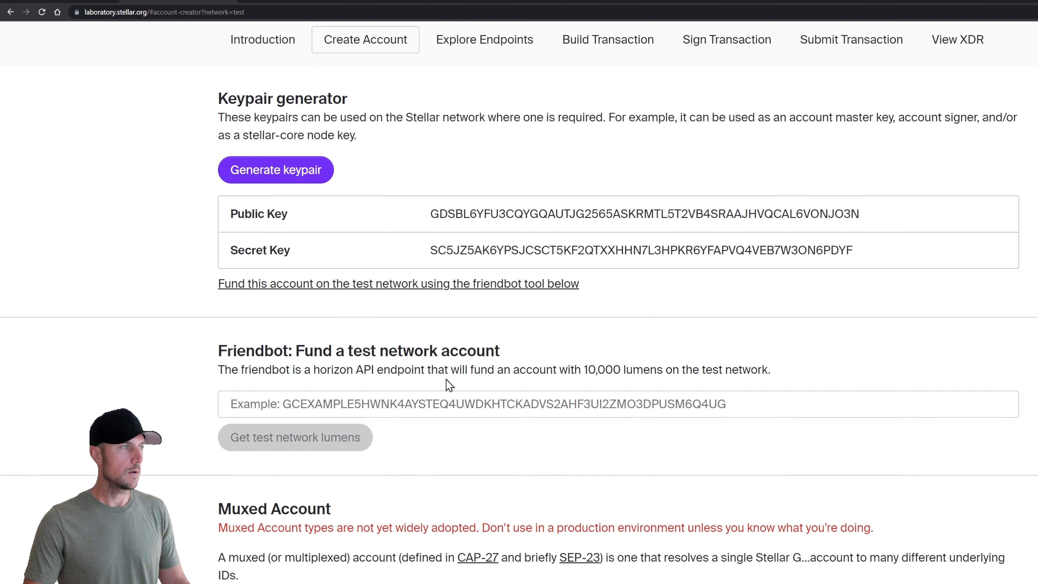
pyautogui.click(307, 408)
pyautogui.write('v')
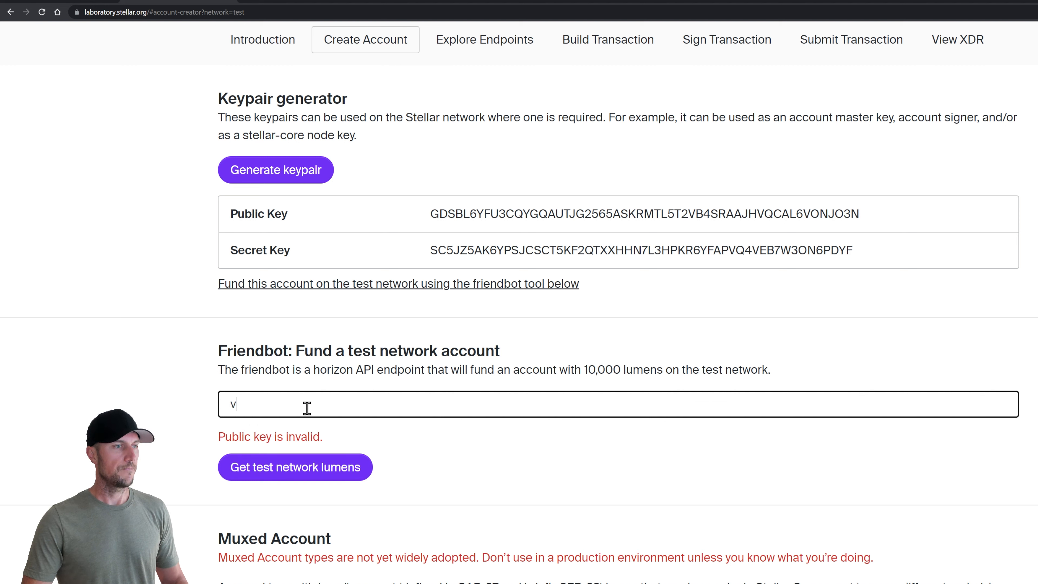
pyautogui.press('BackSpace')
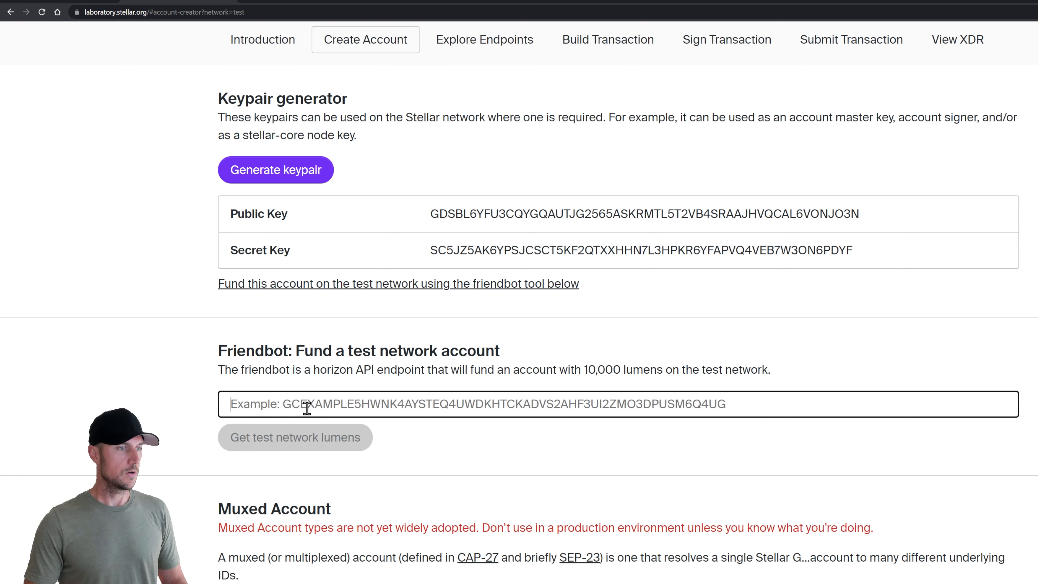
pyautogui.hotkey('ctrl', 'v')
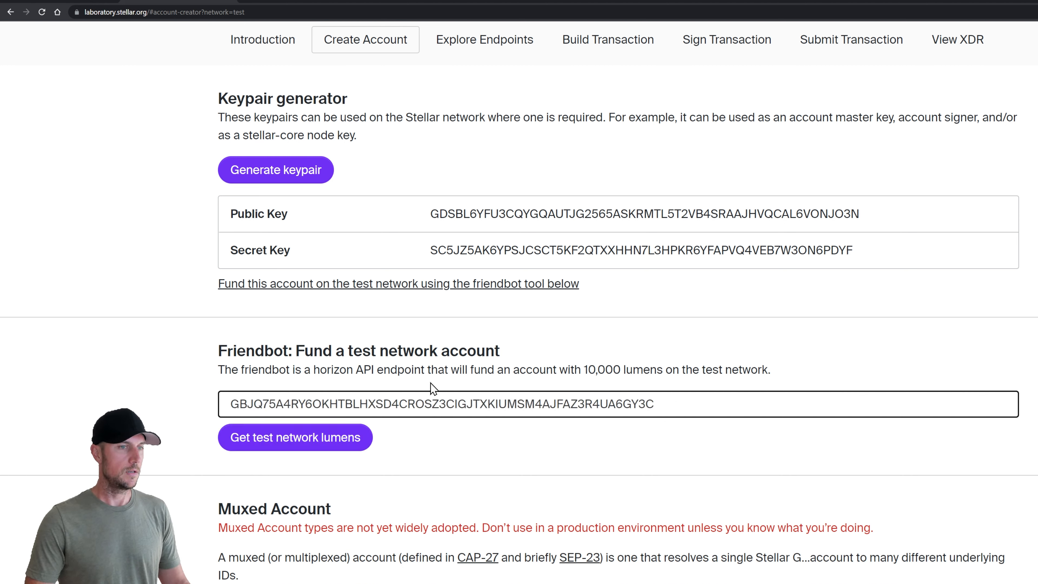
pyautogui.moveTo(583, 368); pyautogui.dragTo(624, 366)
pyautogui.click(550, 337)
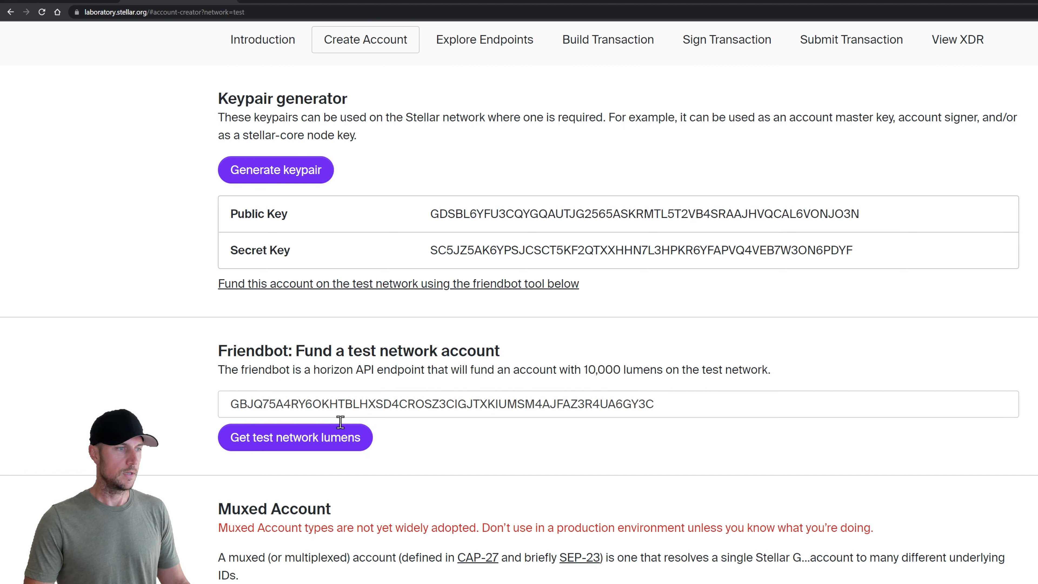
pyautogui.click(291, 444)
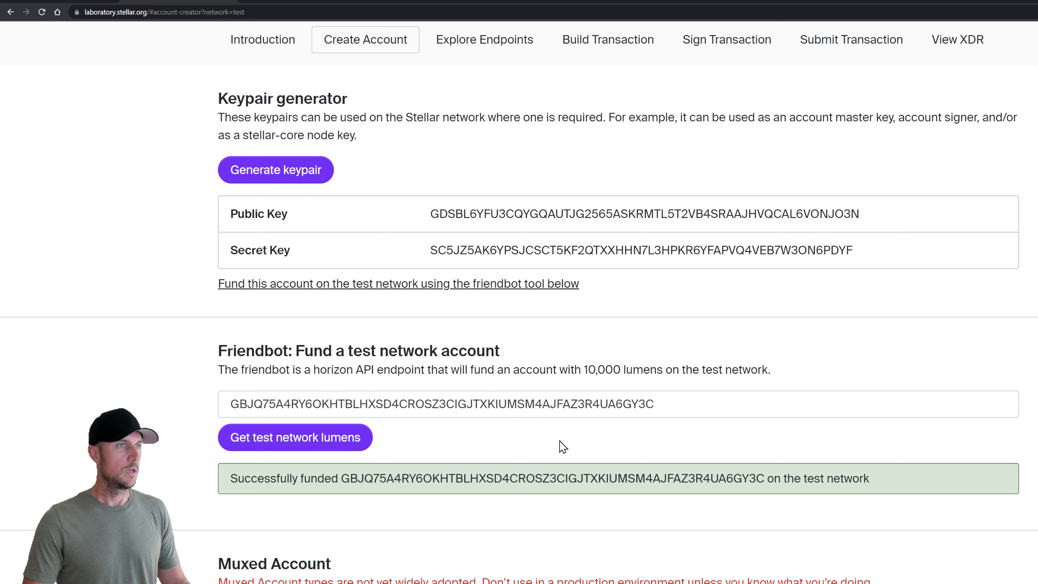
pyautogui.scroll(3, 559, 442)
pyautogui.click(484, 189)
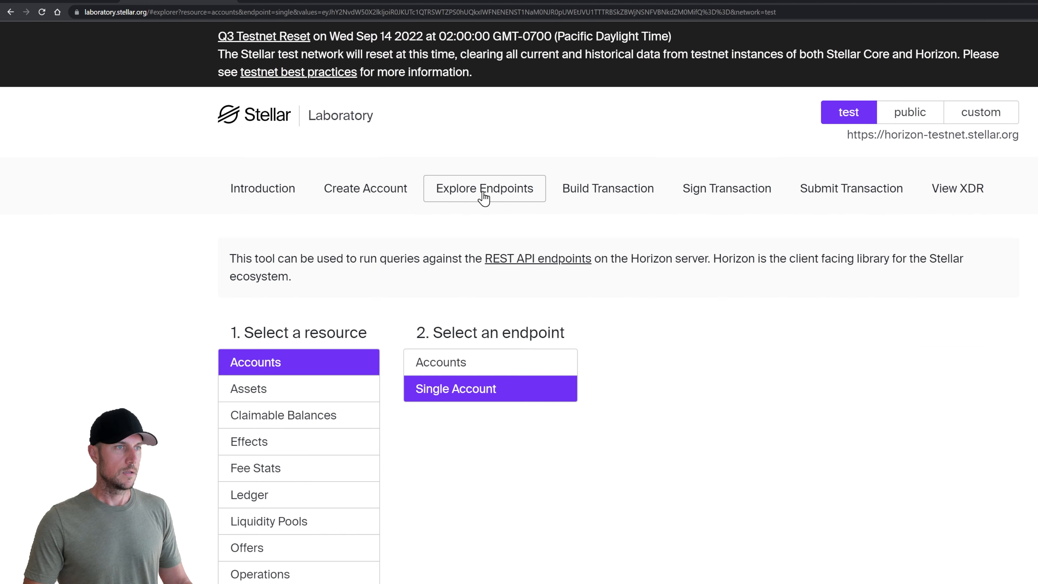
# Resubmit the Single Account lookup and check the native balance of 10000.0000000 in the response
pyautogui.scroll(-1, 530, 454)
pyautogui.scroll(-10, 530, 454)
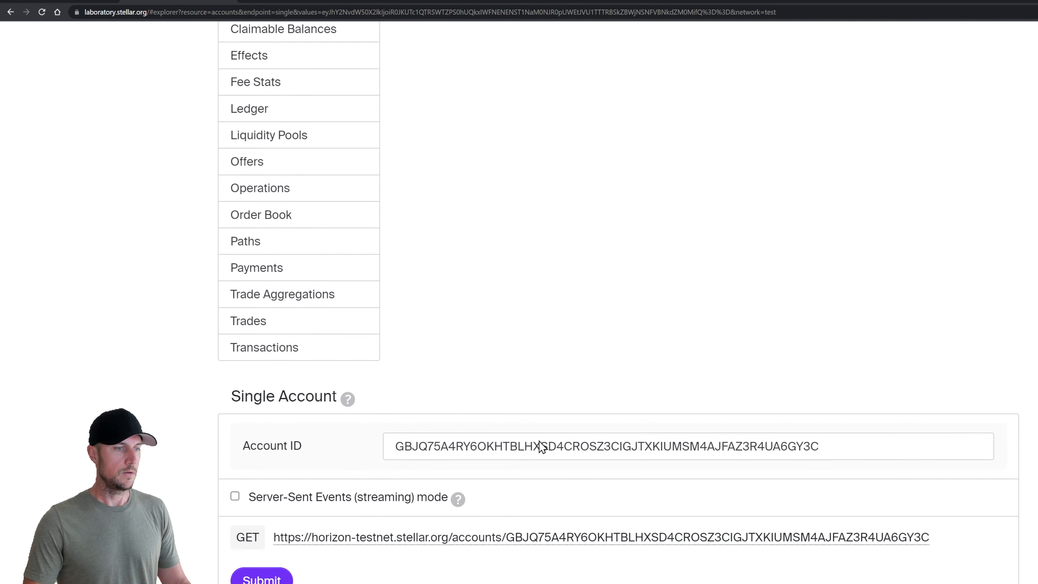
pyautogui.click(263, 471)
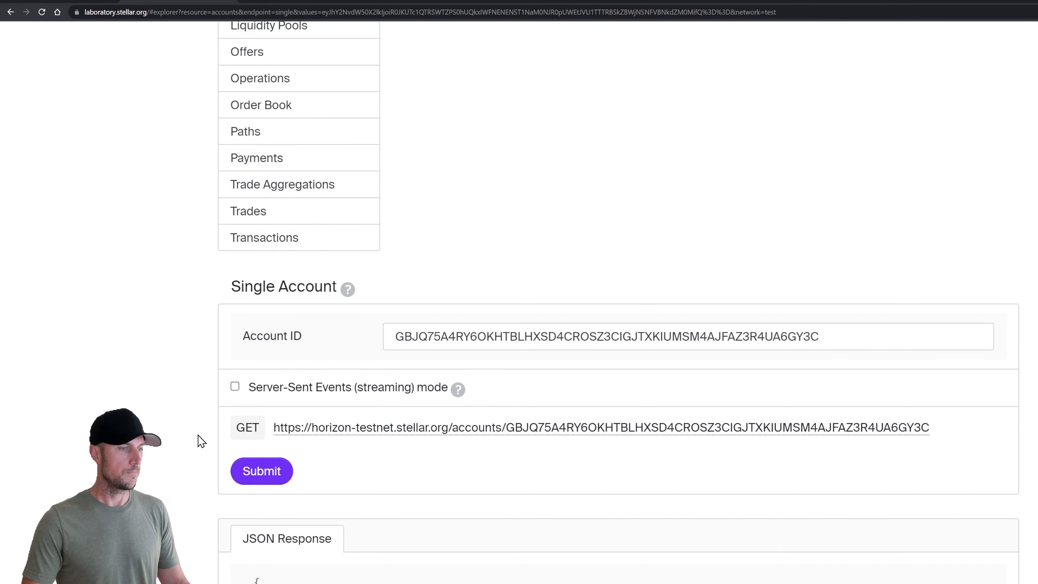
pyautogui.scroll(-15, 202, 450)
pyautogui.scroll(-4, 433, 424)
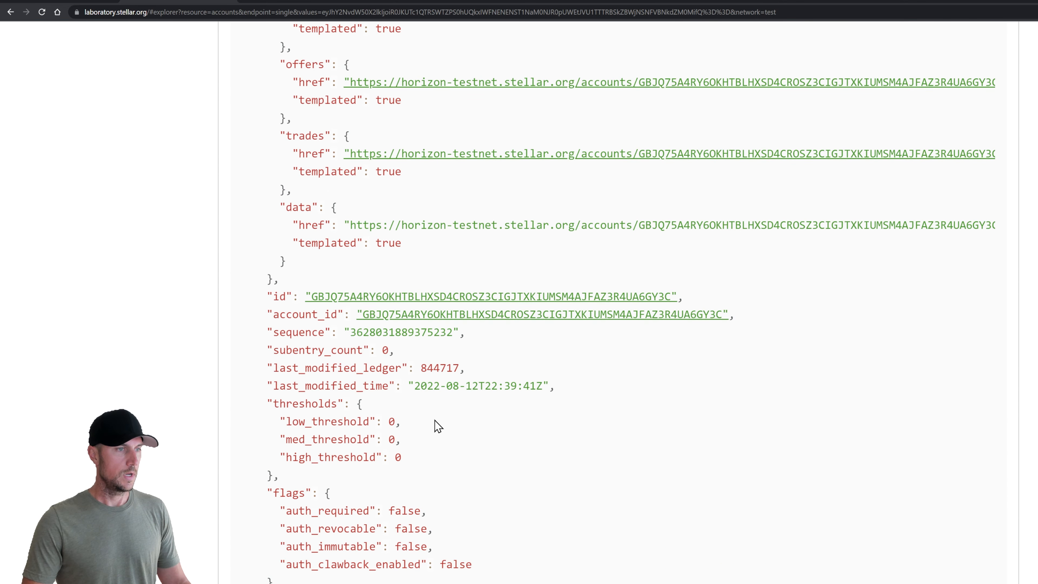
pyautogui.scroll(-5, 433, 427)
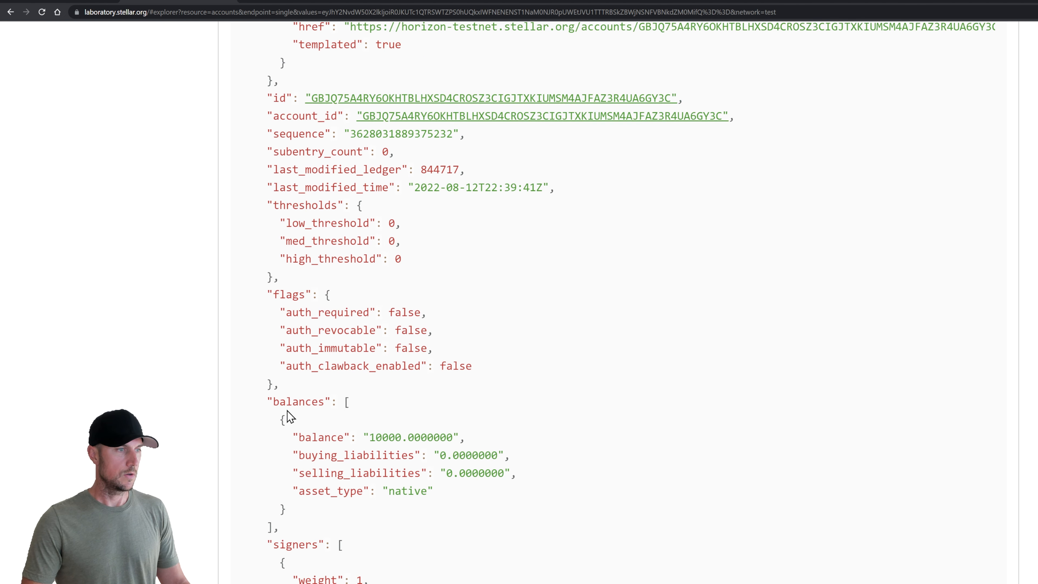
pyautogui.moveTo(272, 401); pyautogui.dragTo(469, 440)
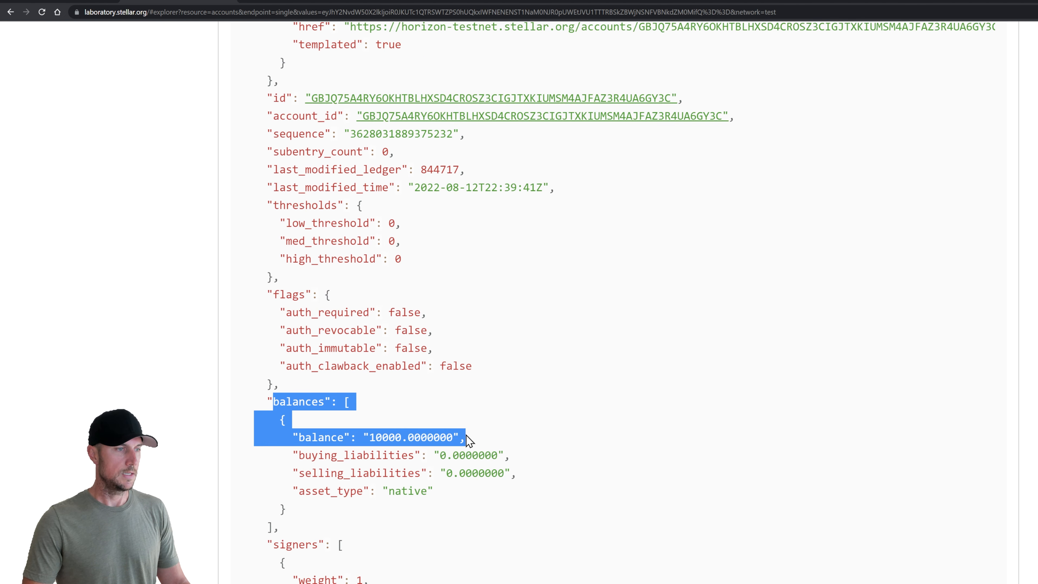
pyautogui.moveTo(293, 490); pyautogui.dragTo(441, 503)
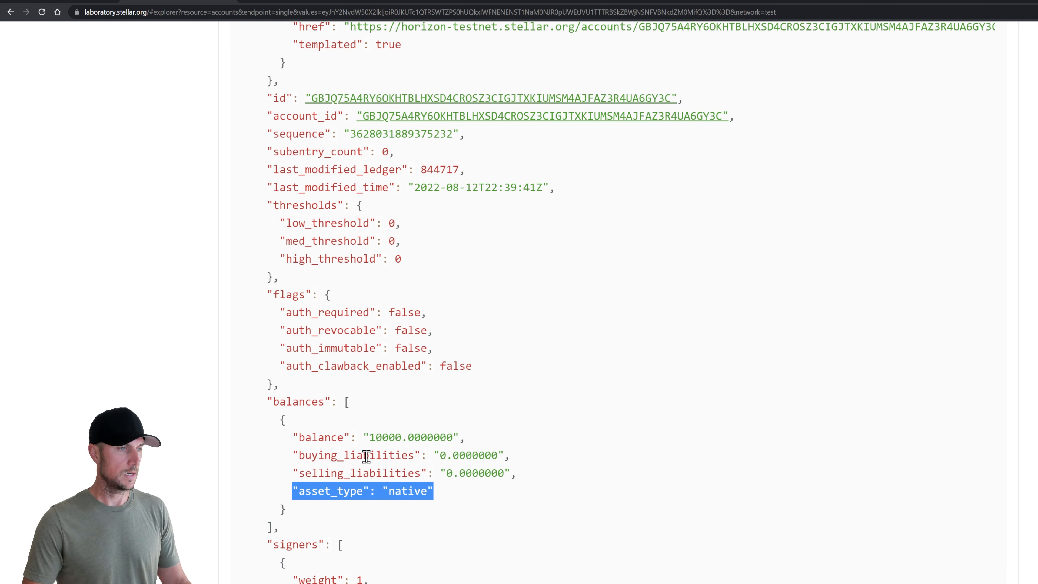
pyautogui.moveTo(280, 419); pyautogui.dragTo(361, 508)
pyautogui.click(402, 487)
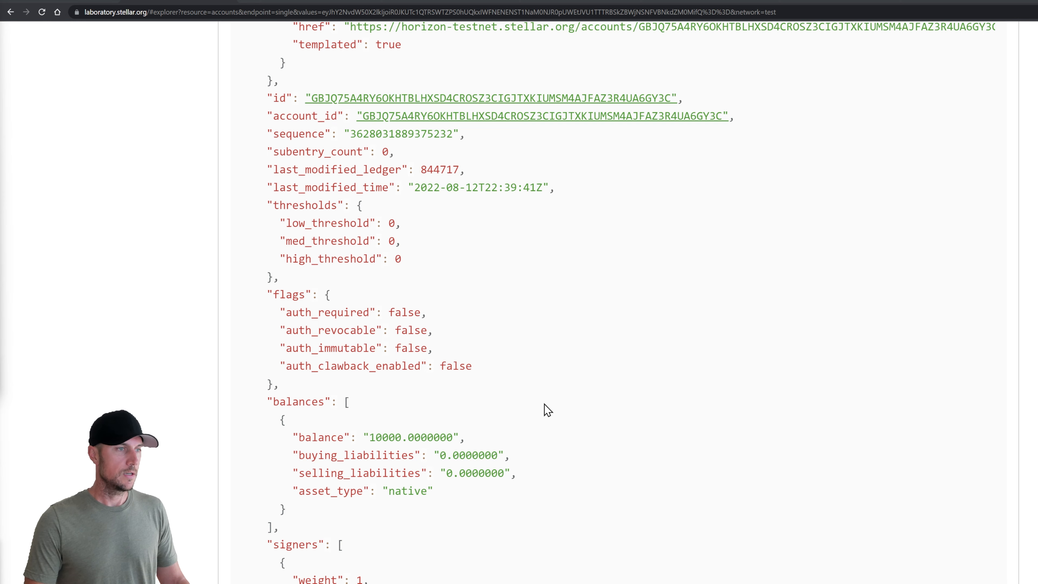
pyautogui.scroll(20, 544, 404)
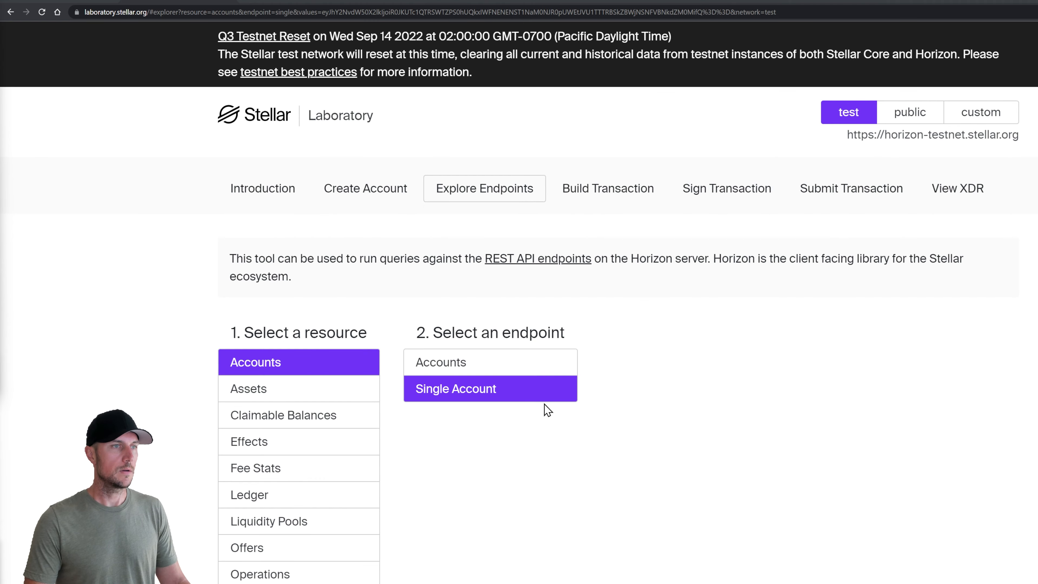
pyautogui.click(608, 203)
pyautogui.scroll(-5, 365, 355)
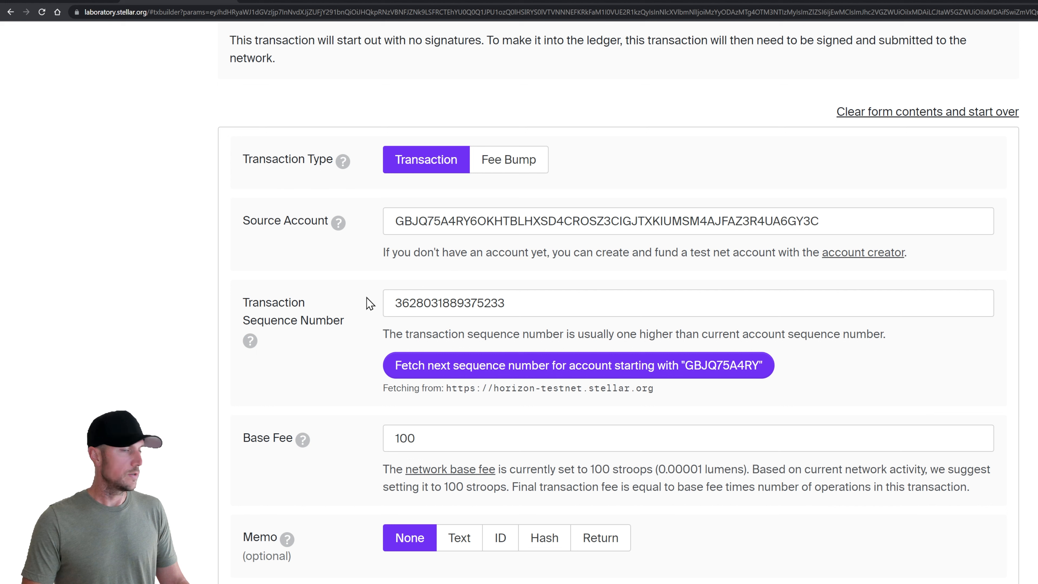
pyautogui.doubleClick(492, 223)
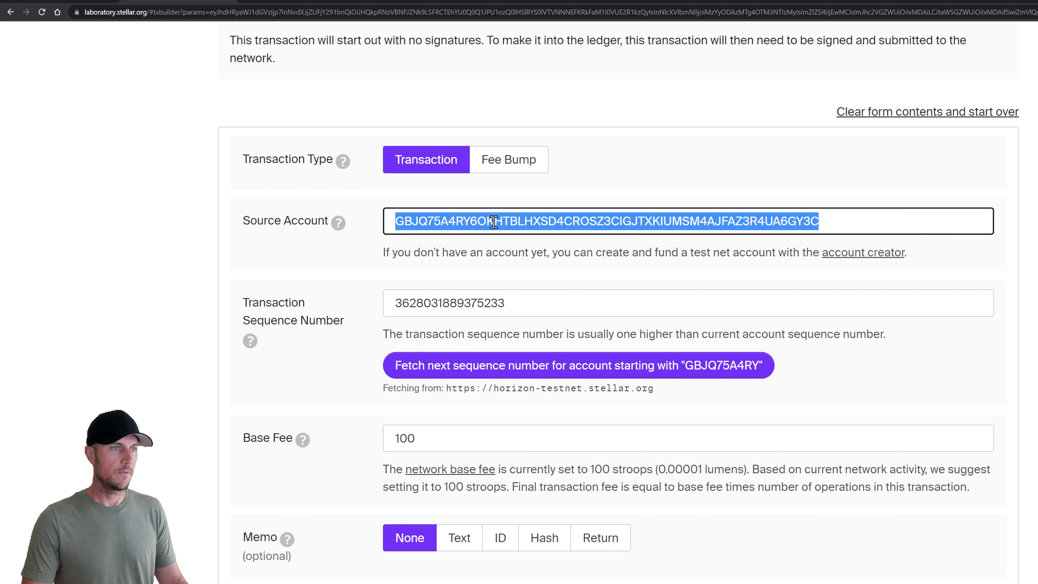
pyautogui.click(368, 270)
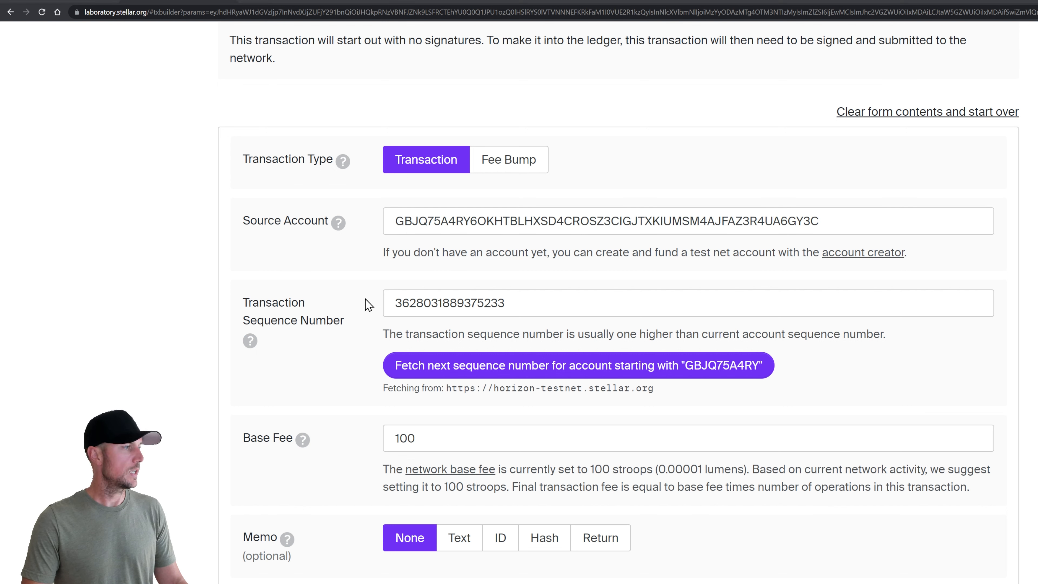
pyautogui.hotkey('alt', 'Tab')
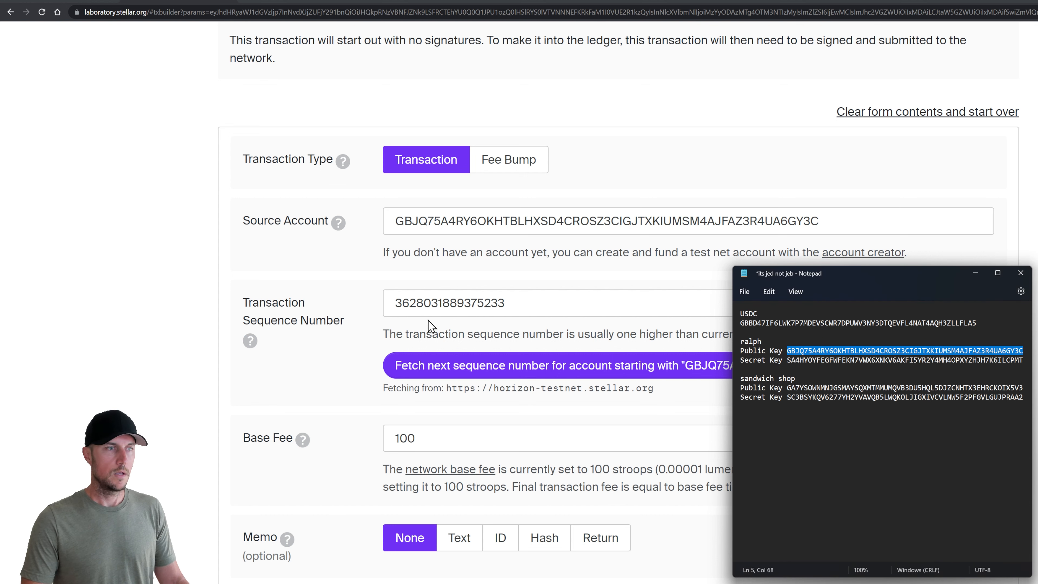
pyautogui.hotkey('alt', 'Tab')
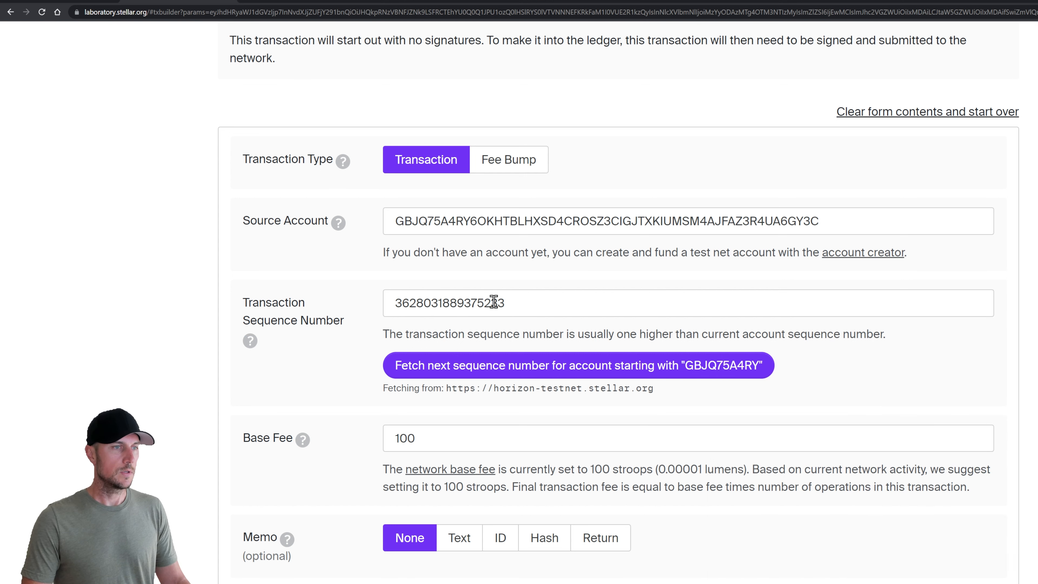
pyautogui.moveTo(518, 302); pyautogui.dragTo(382, 311)
pyautogui.click(358, 338)
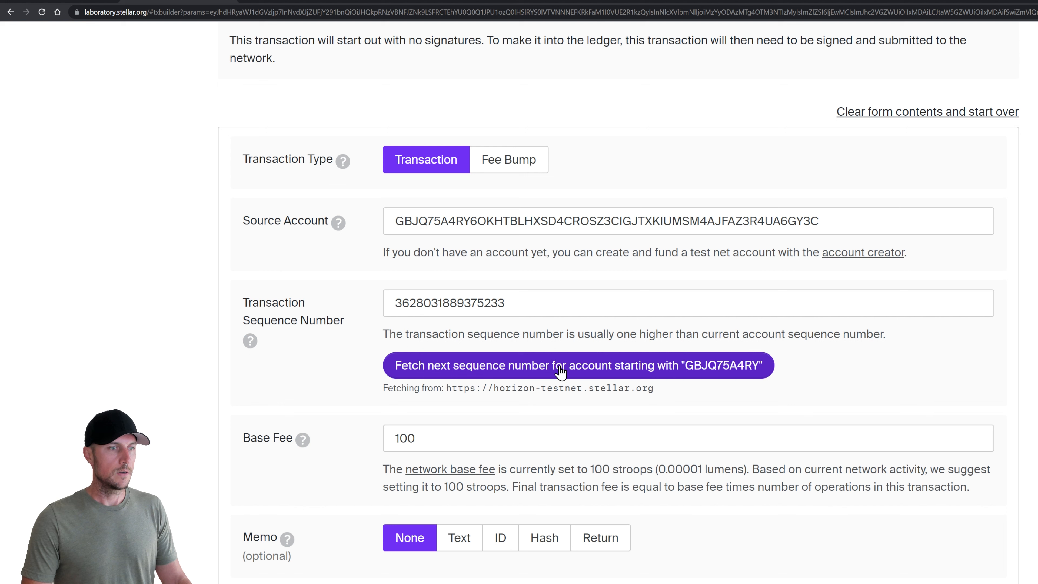
pyautogui.moveTo(518, 303); pyautogui.dragTo(363, 302)
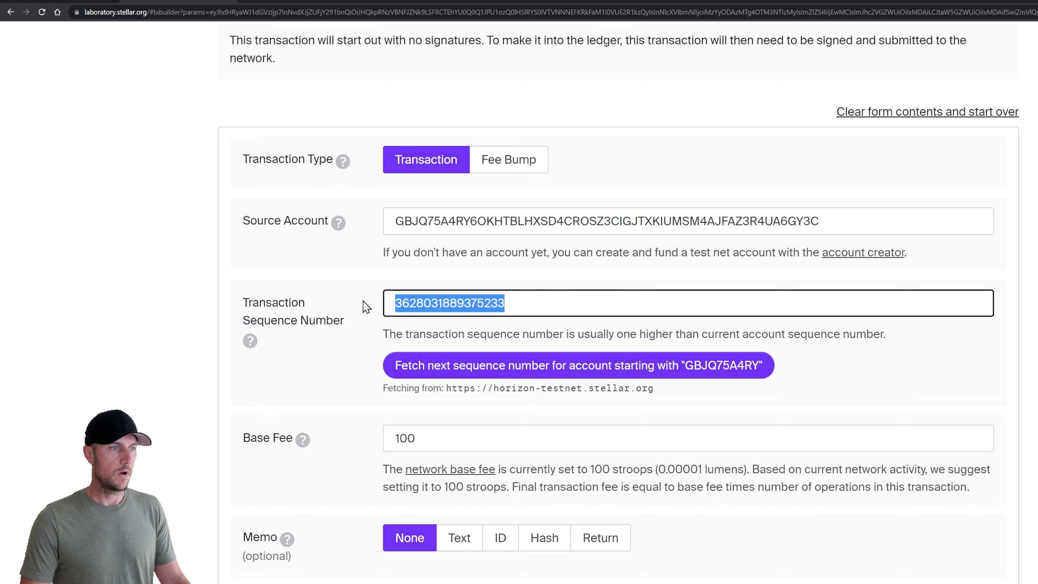
pyautogui.click(364, 335)
pyautogui.click(506, 302)
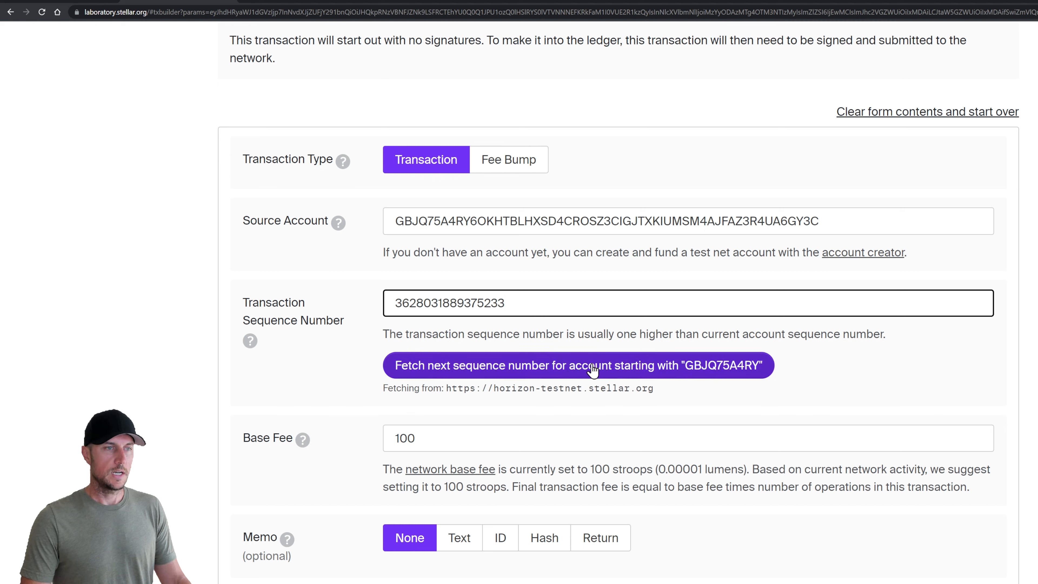
pyautogui.moveTo(503, 302); pyautogui.dragTo(499, 302)
pyautogui.click(370, 341)
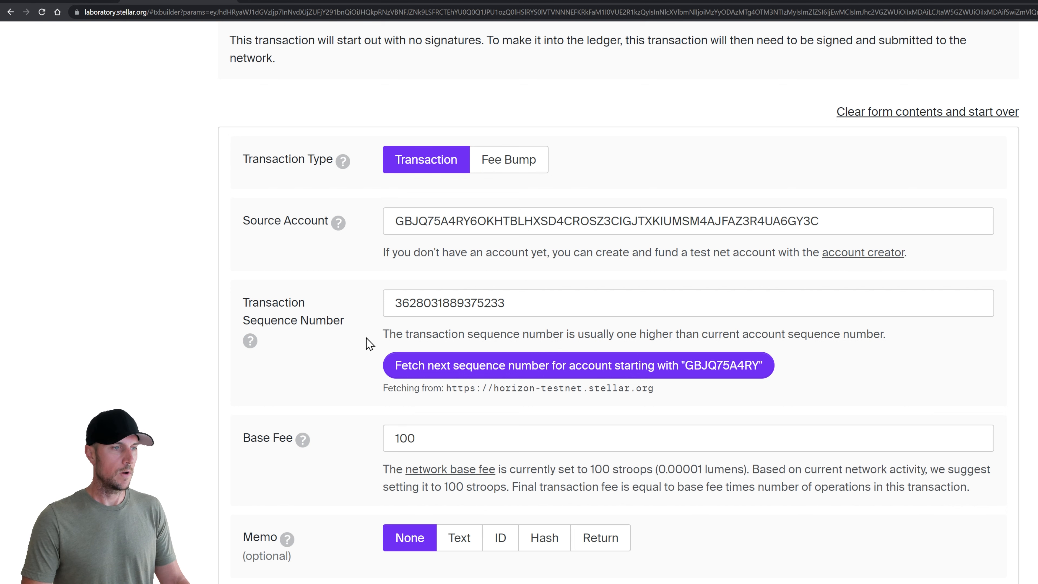
# Review the Base Fee of 100 stroops and its suggested 0.00001 lumens fee
pyautogui.scroll(-4, 366, 338)
pyautogui.moveTo(248, 286); pyautogui.dragTo(295, 289)
pyautogui.click(341, 307)
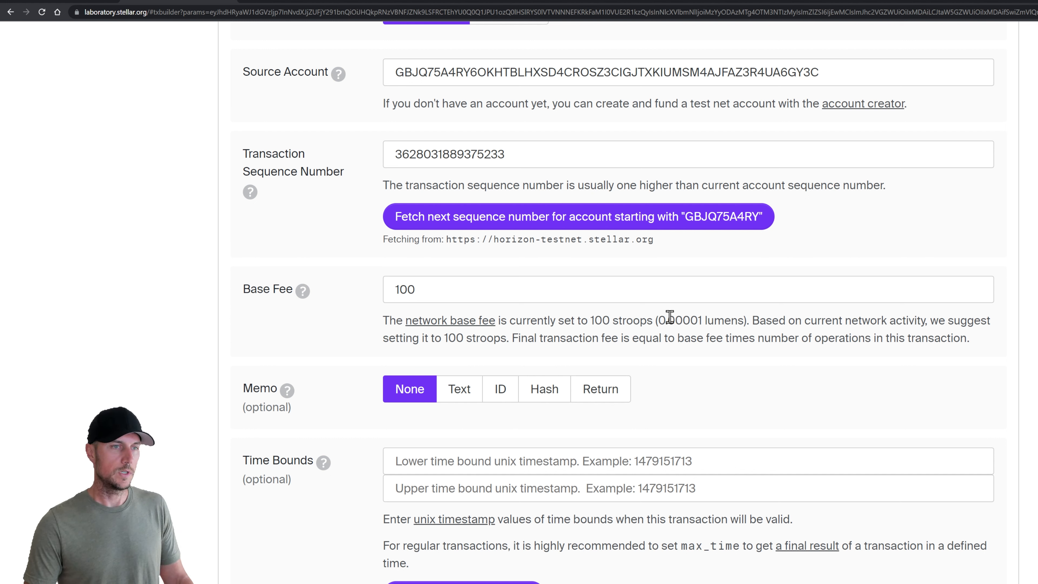
pyautogui.moveTo(667, 318); pyautogui.dragTo(746, 315)
# Raise the base fee from 100 to 10000 stroops
pyautogui.click(369, 323)
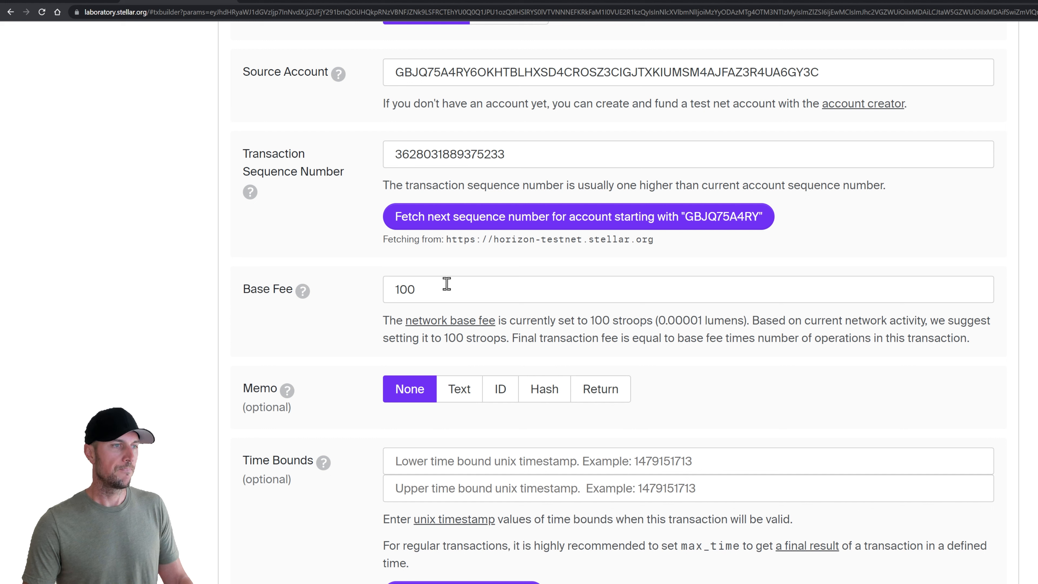
pyautogui.click(442, 287)
pyautogui.write('00')
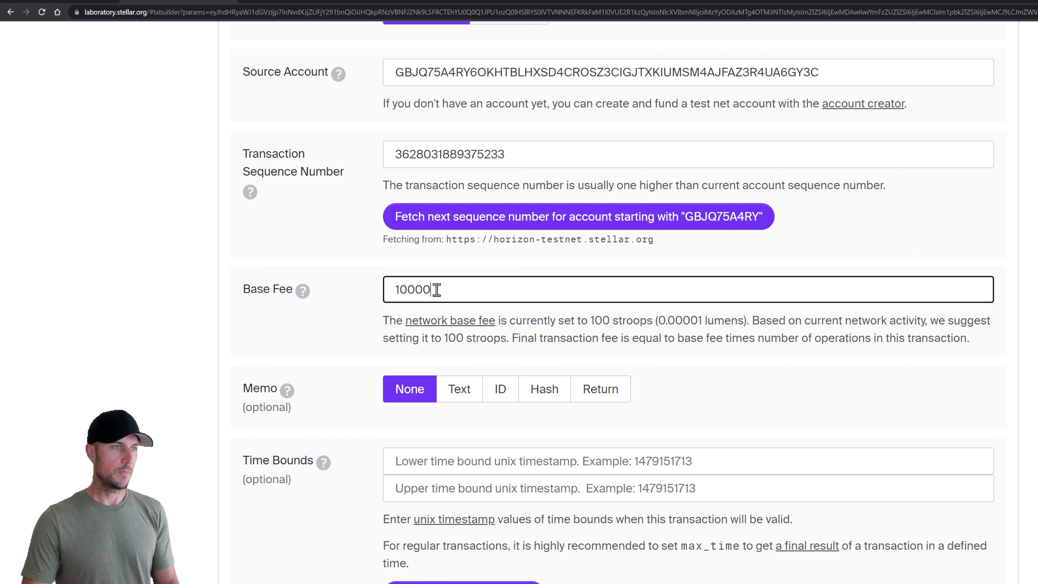
pyautogui.click(355, 311)
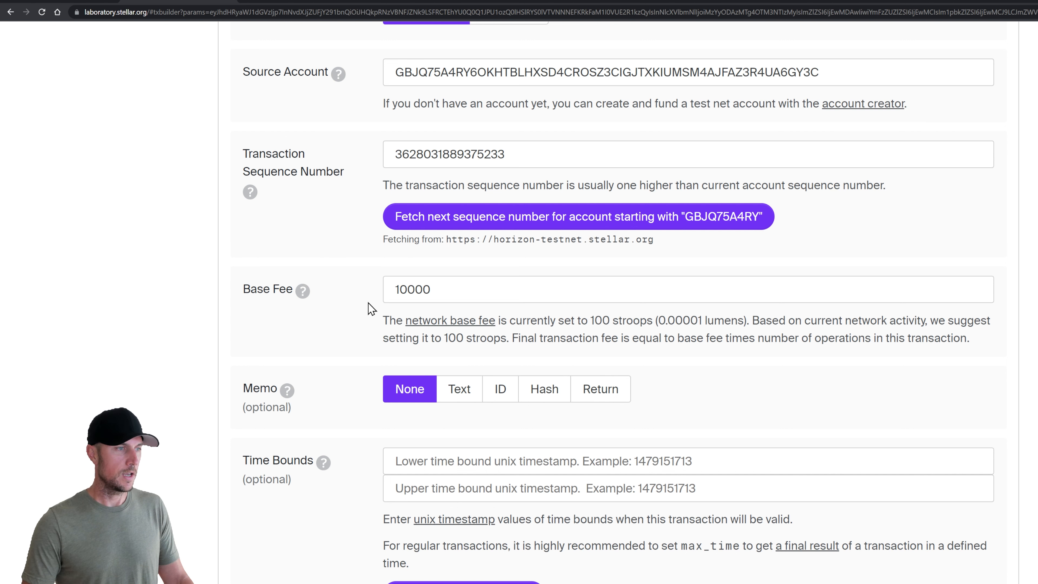
# Set time bounds to 5 minutes from now, then delete the upper bound to leave them empty
pyautogui.scroll(-3, 368, 303)
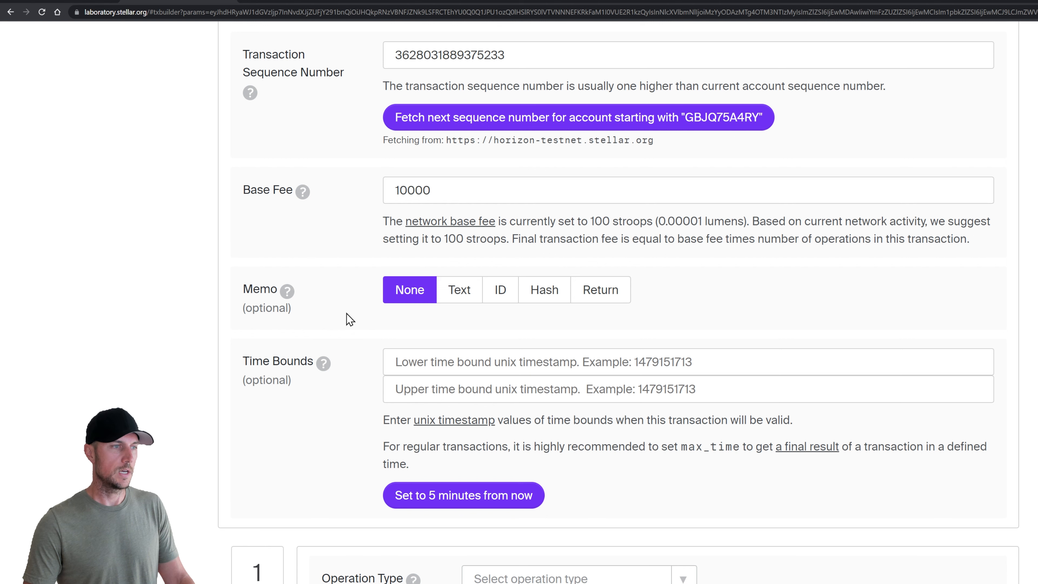
pyautogui.scroll(-1, 347, 315)
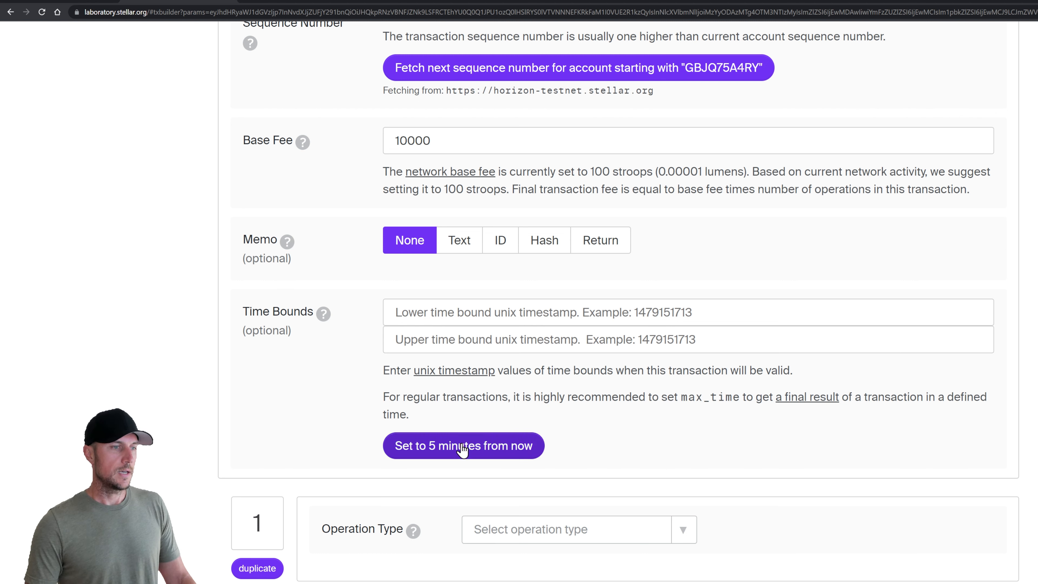
pyautogui.click(462, 450)
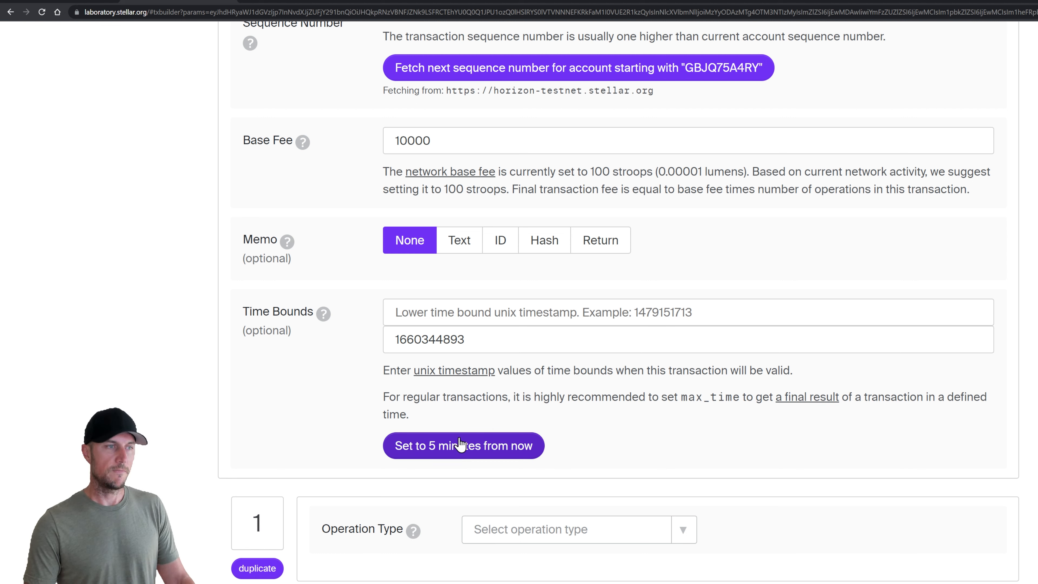
pyautogui.moveTo(472, 340); pyautogui.dragTo(312, 338)
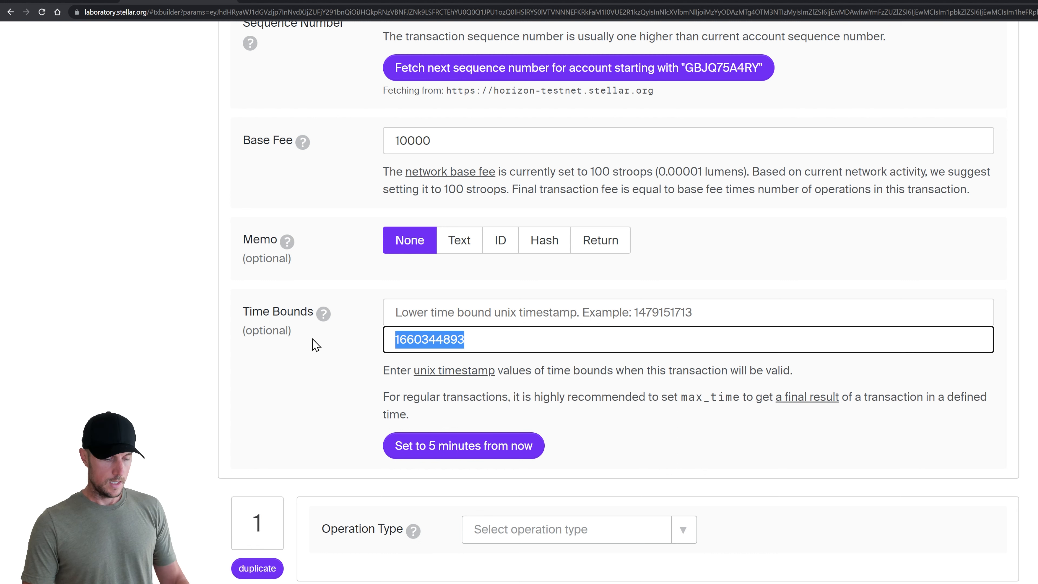
pyautogui.press('BackSpace')
pyautogui.click(332, 347)
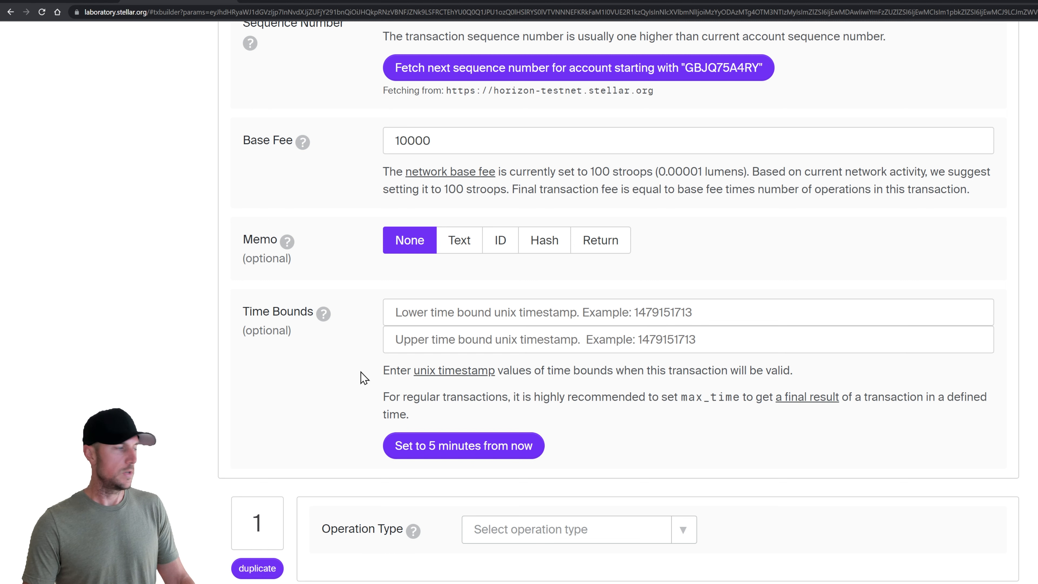
pyautogui.scroll(-3, 361, 372)
pyautogui.scroll(-1, 373, 345)
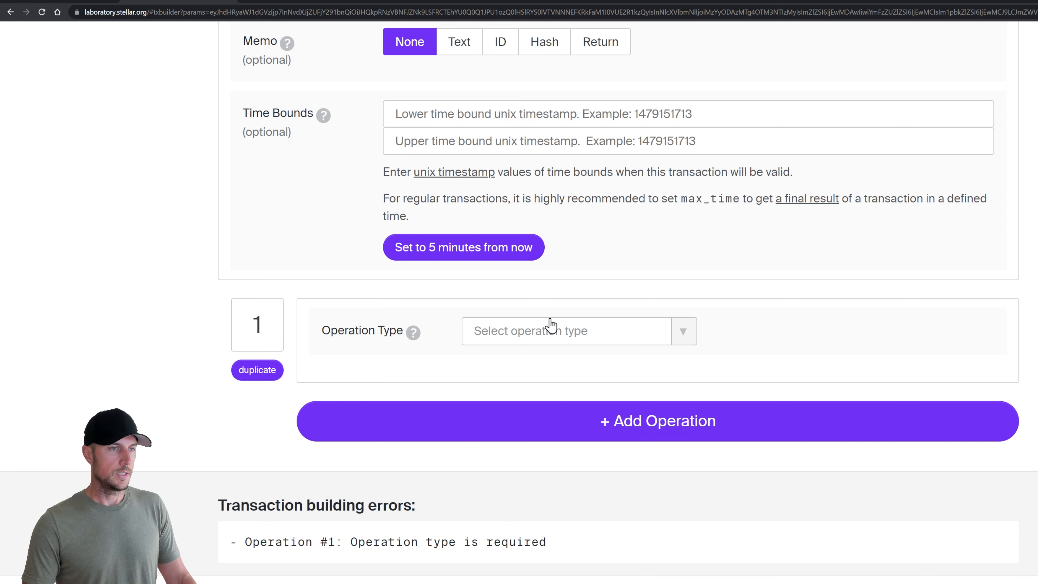
# Set operation 1's type to Create Account
pyautogui.scroll(-1, 625, 269)
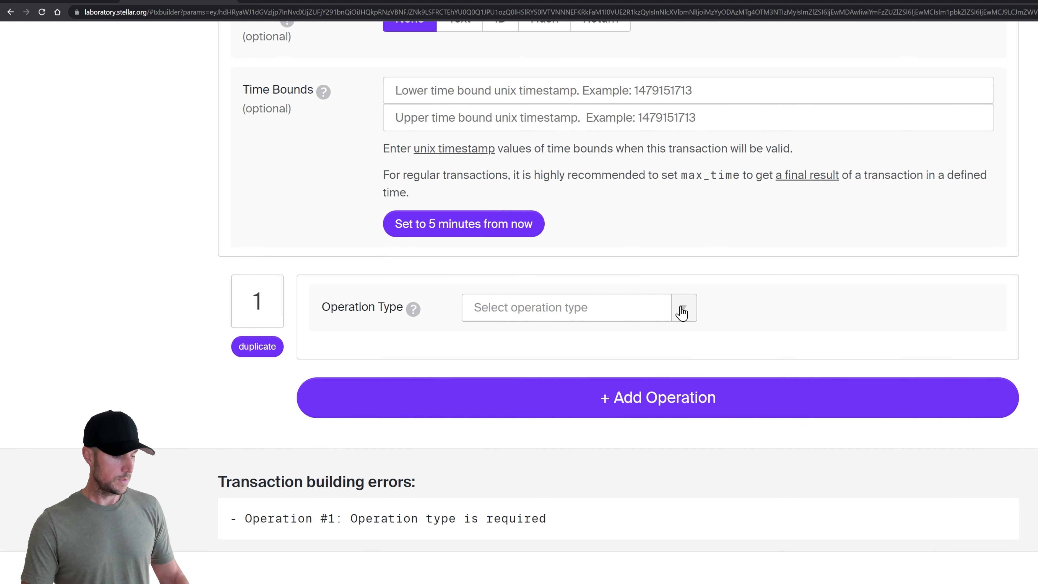
pyautogui.click(681, 313)
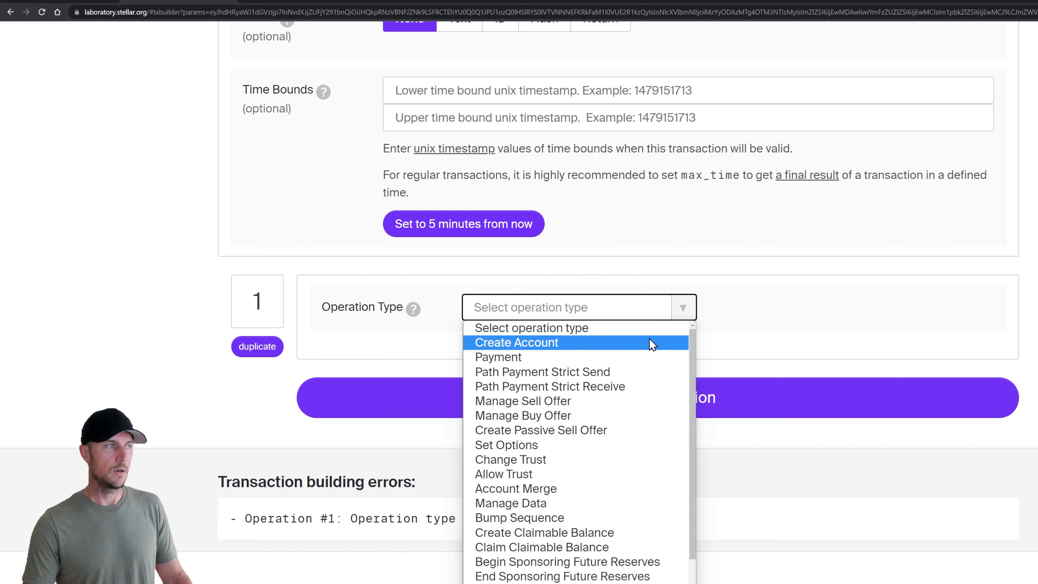
pyautogui.scroll(-2, 641, 355)
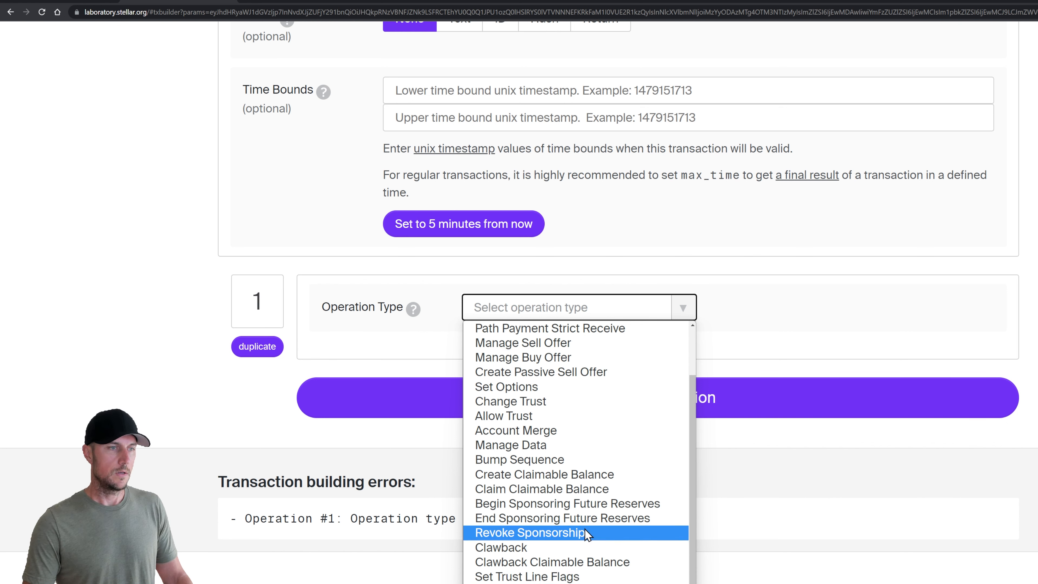
pyautogui.scroll(2, 584, 352)
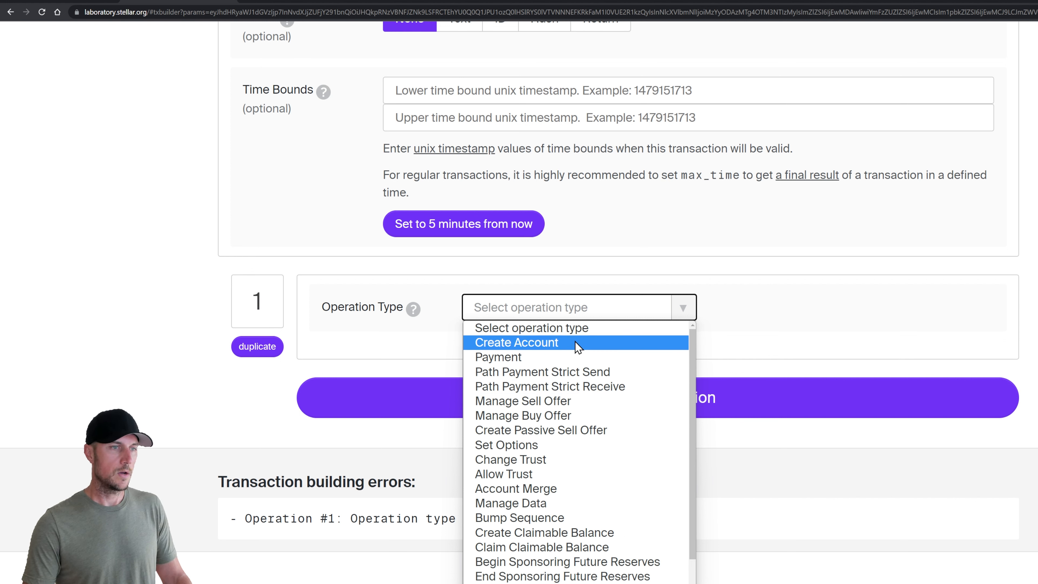
pyautogui.click(575, 341)
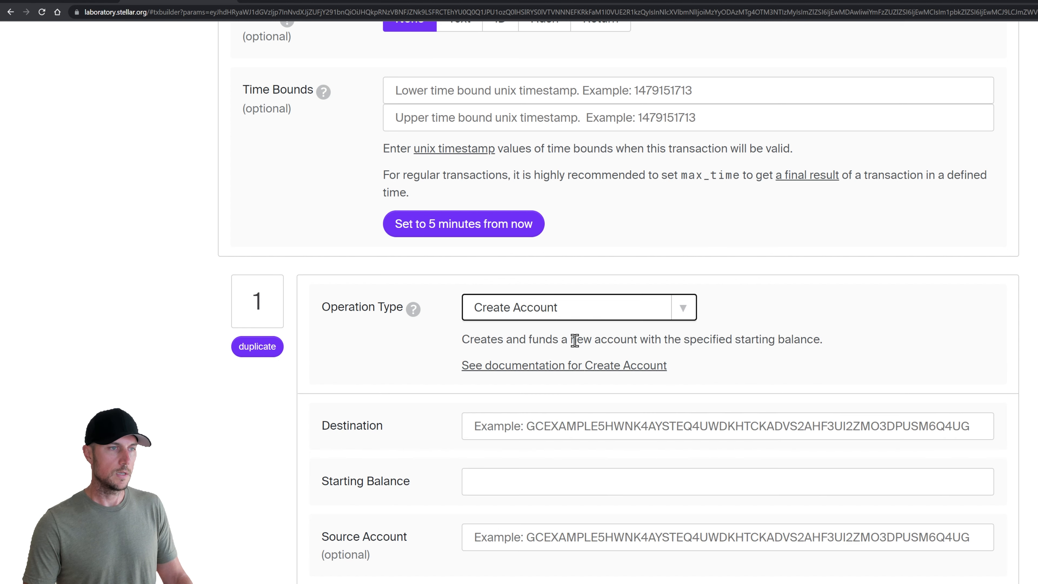
pyautogui.click(437, 338)
pyautogui.scroll(-3, 443, 331)
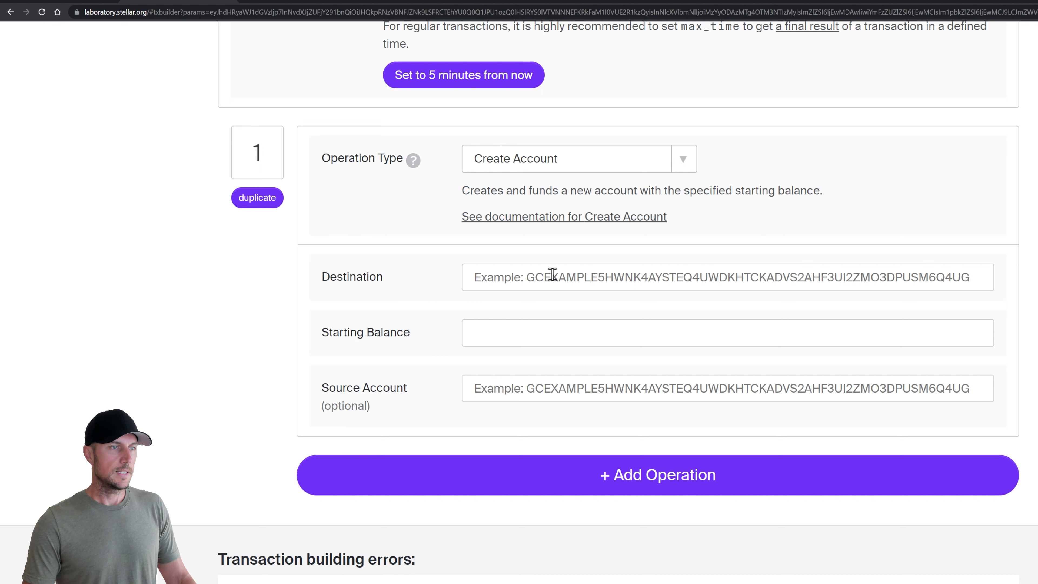
# Paste the sandwich shop public key from Notepad as the destination account
pyautogui.click(511, 278)
pyautogui.click(442, 291)
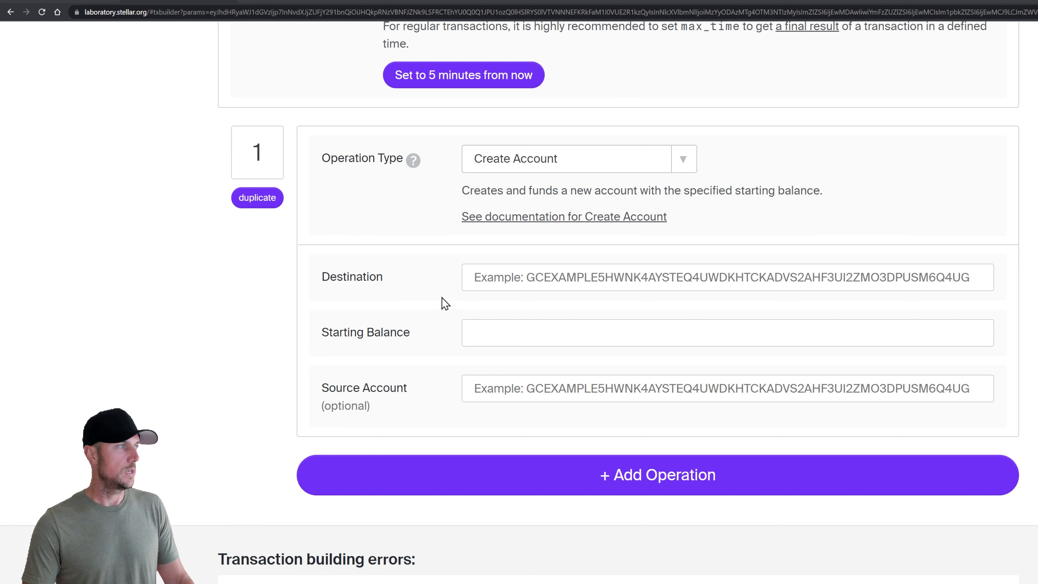
pyautogui.hotkey('alt', 'Tab')
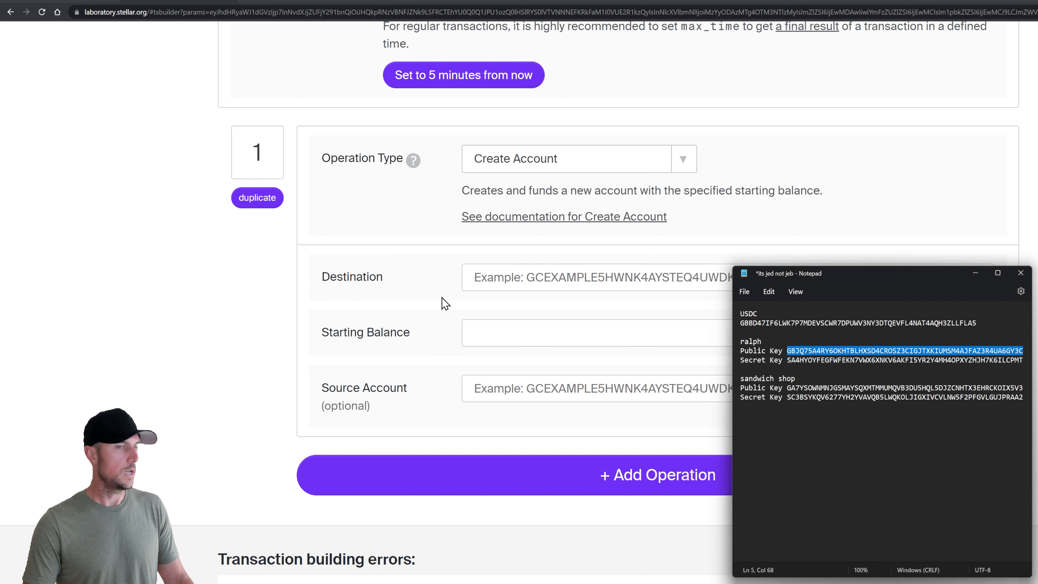
pyautogui.doubleClick(832, 387)
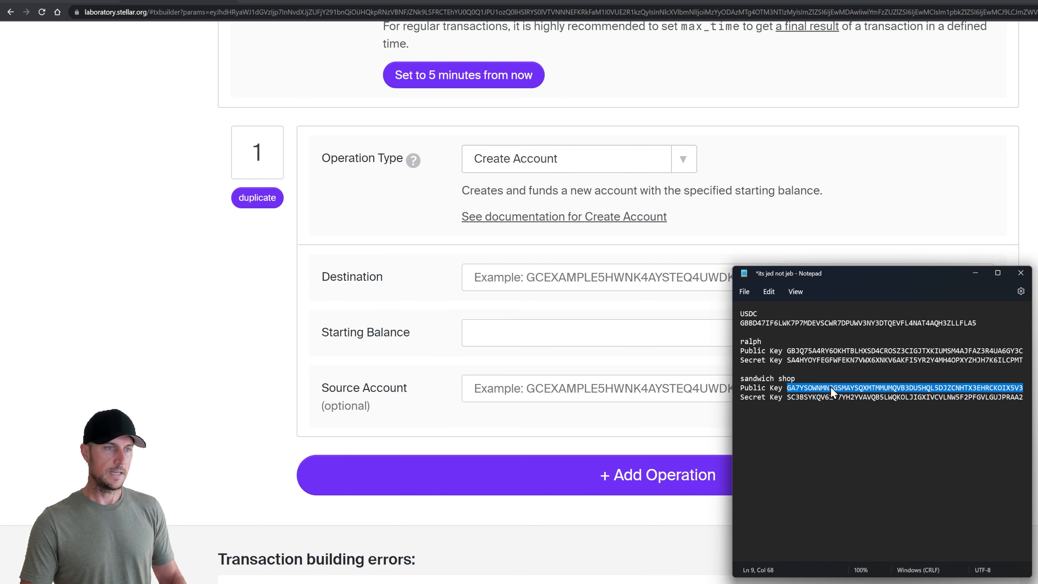
pyautogui.click(548, 277)
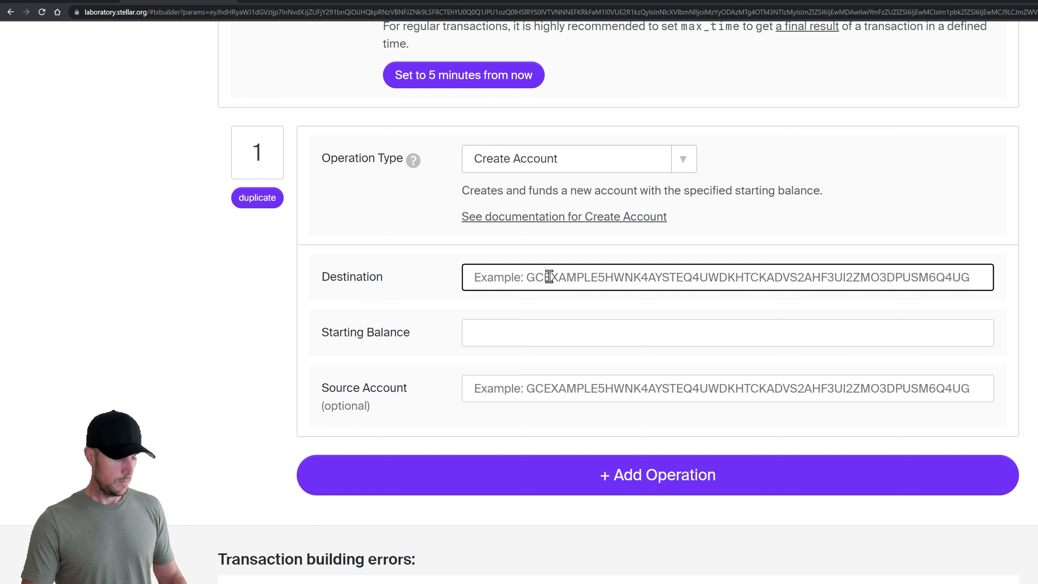
pyautogui.write('GA7YSOWNMNJGSMAYSQXMTMMUMQVB3DU5HQL5DJZCNHTX3EHRCKOIX5V3')
pyautogui.click(456, 301)
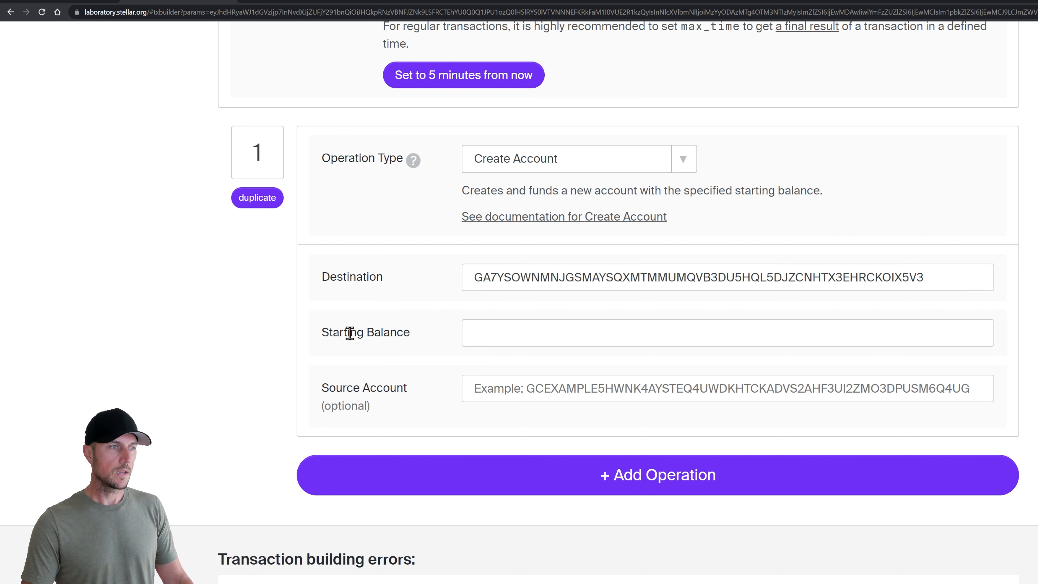
pyautogui.moveTo(324, 331); pyautogui.dragTo(426, 332)
pyautogui.click(426, 332)
# Enter a starting balance of 1000, producing the transaction envelope XDR
pyautogui.click(545, 333)
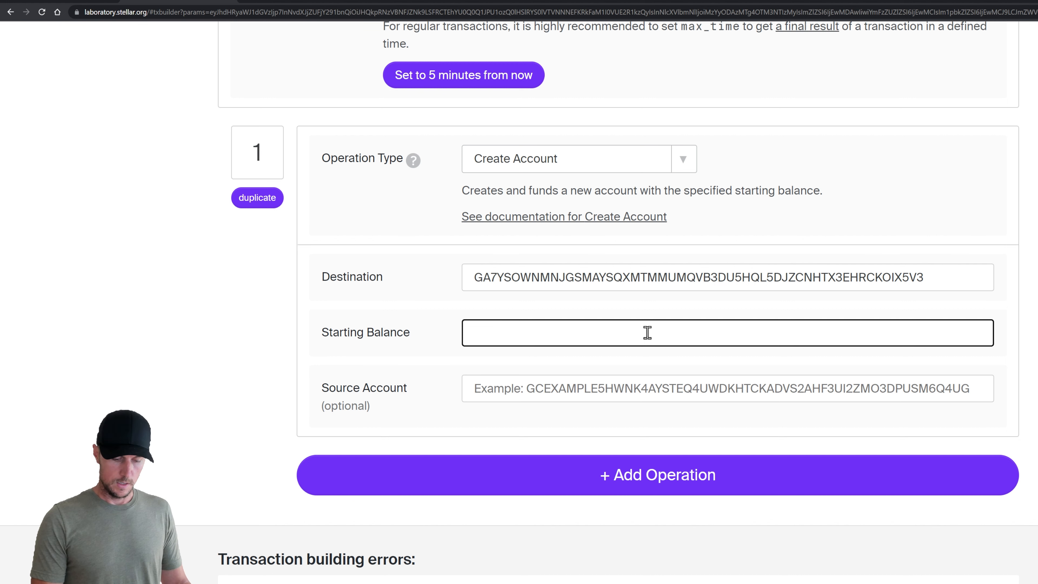
pyautogui.write('1000')
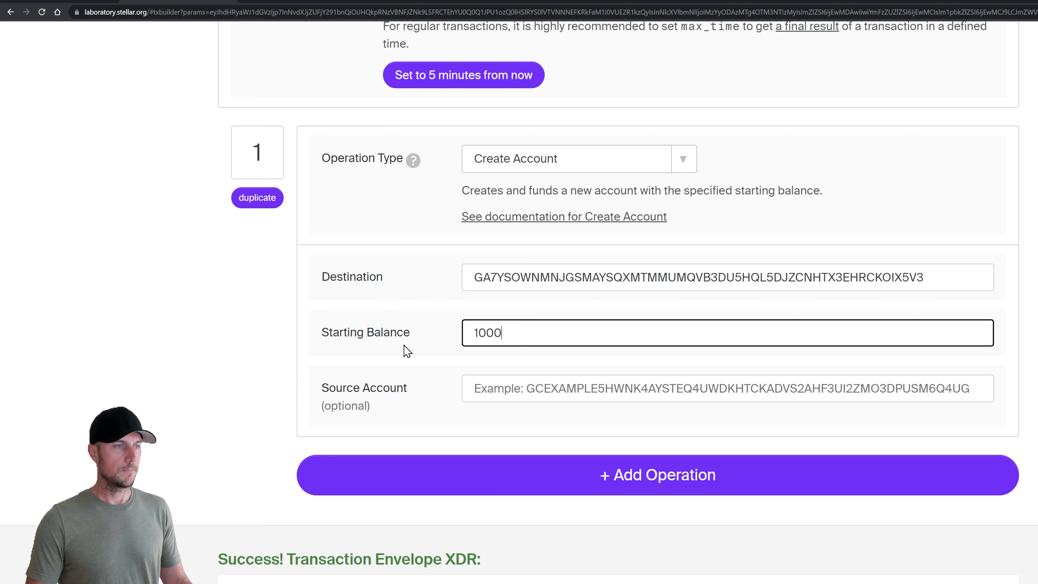
pyautogui.click(239, 368)
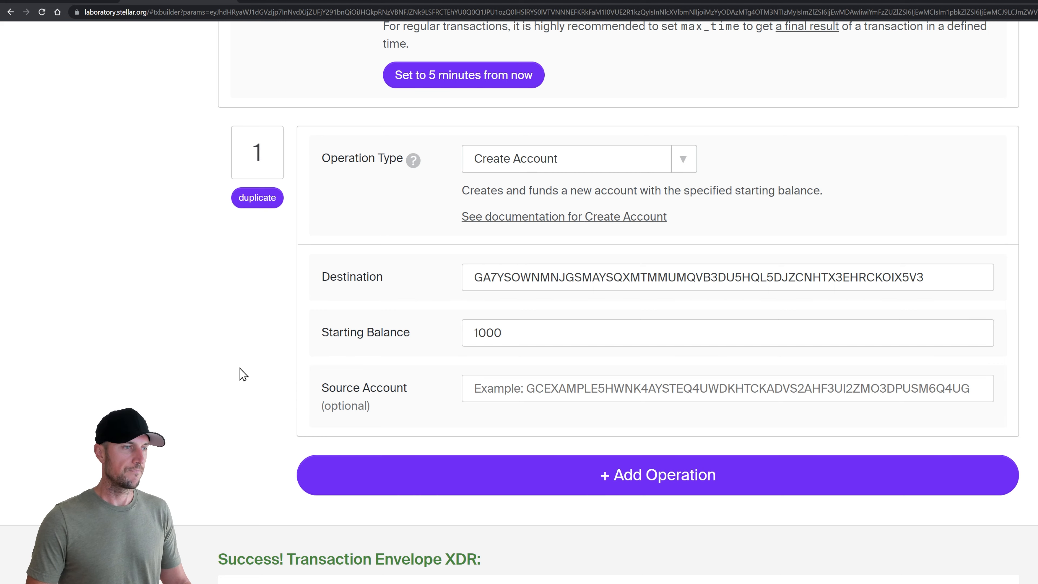
pyautogui.scroll(-6, 234, 390)
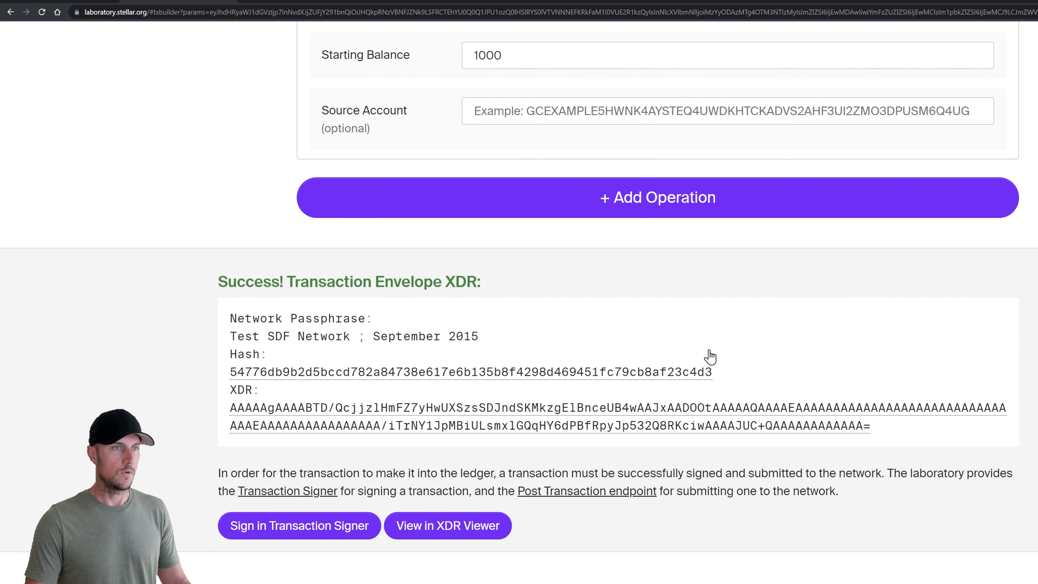
# Load the built claimable balance transaction into the Transaction Signer
pyautogui.click(302, 530)
pyautogui.scroll(-7, 419, 415)
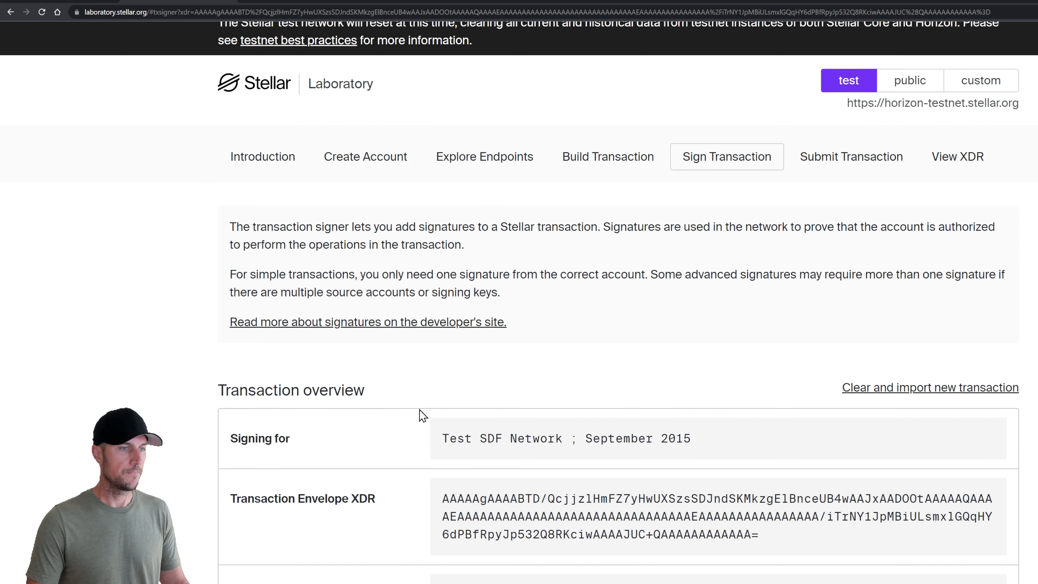
pyautogui.scroll(-3, 519, 365)
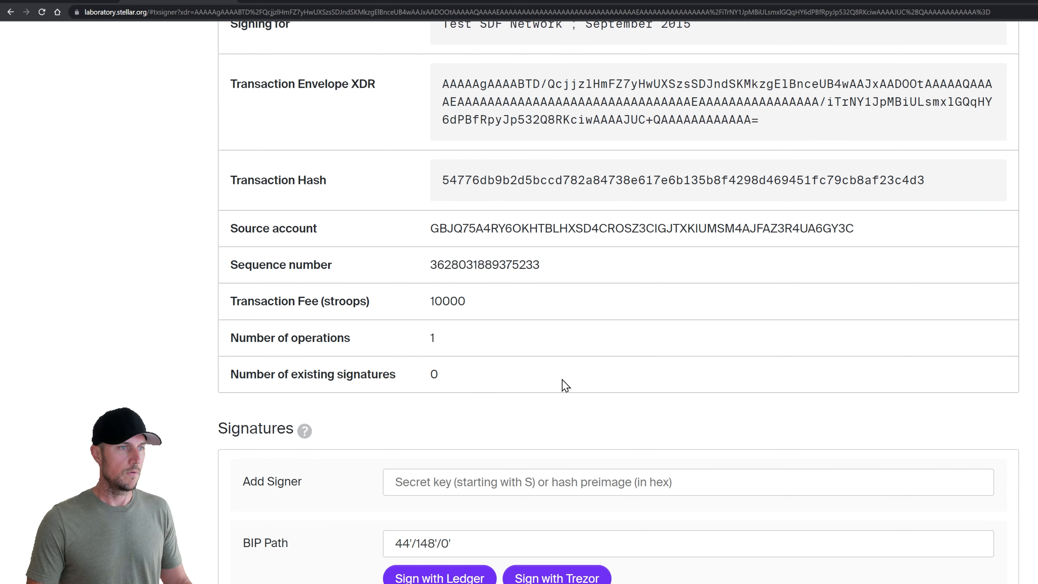
pyautogui.scroll(-4, 562, 384)
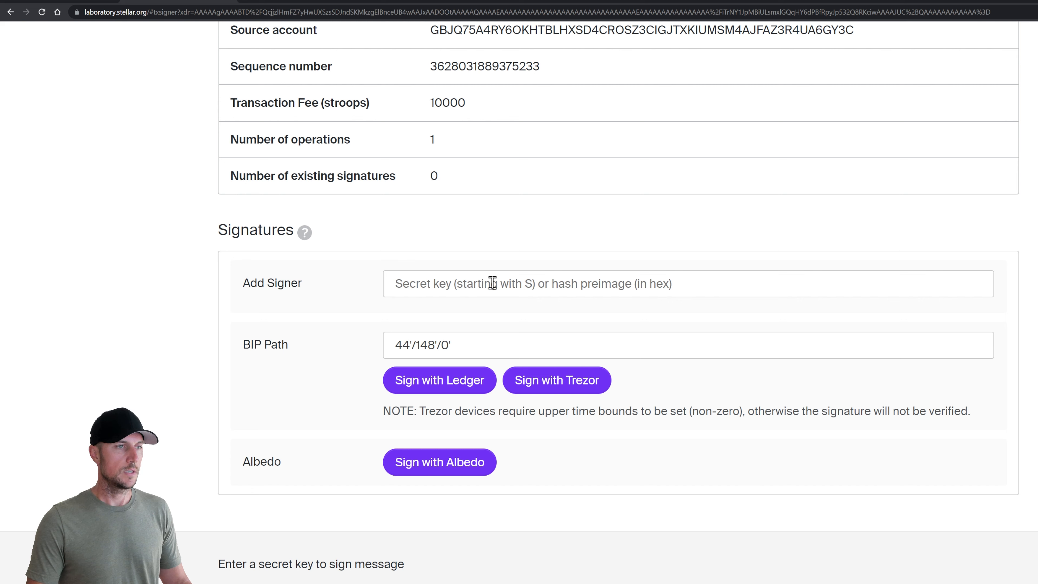
# Sign it with the source account's secret key and send the signed XDR to the submitter
pyautogui.hotkey('alt', 'Tab')
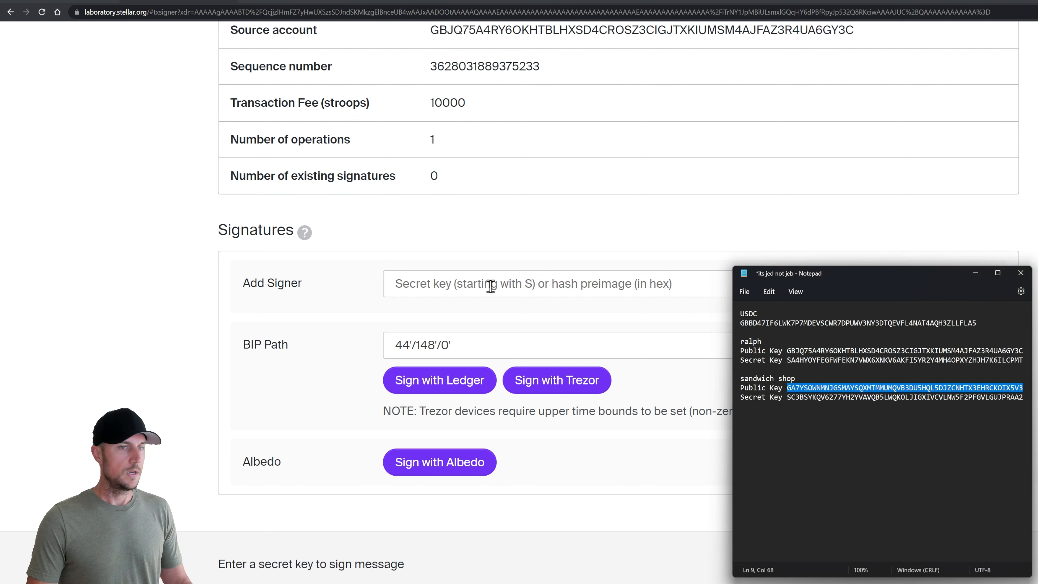
pyautogui.doubleClick(836, 361)
pyautogui.hotkey('ctrl', 'c')
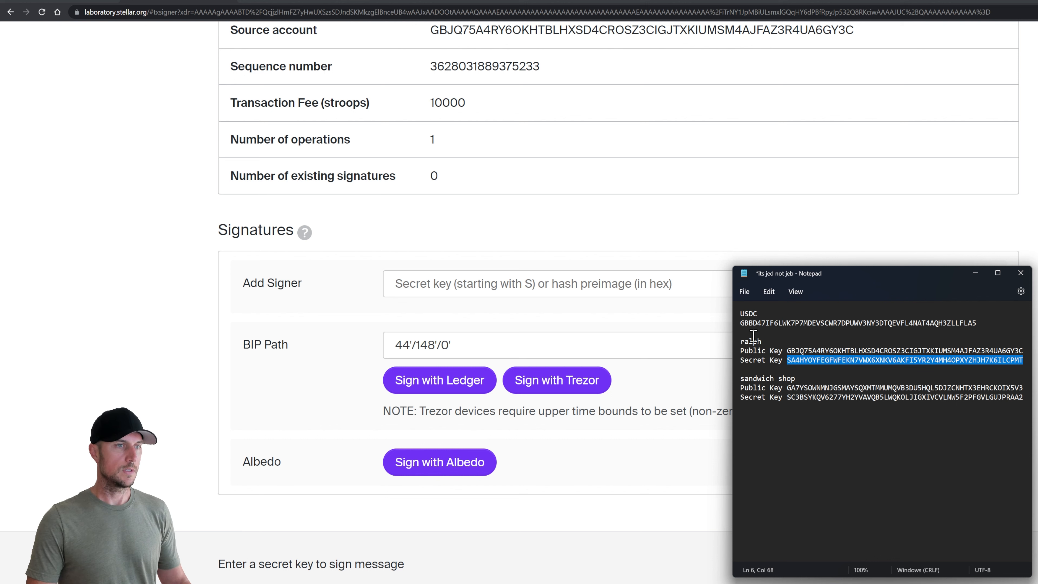
pyautogui.click(486, 285)
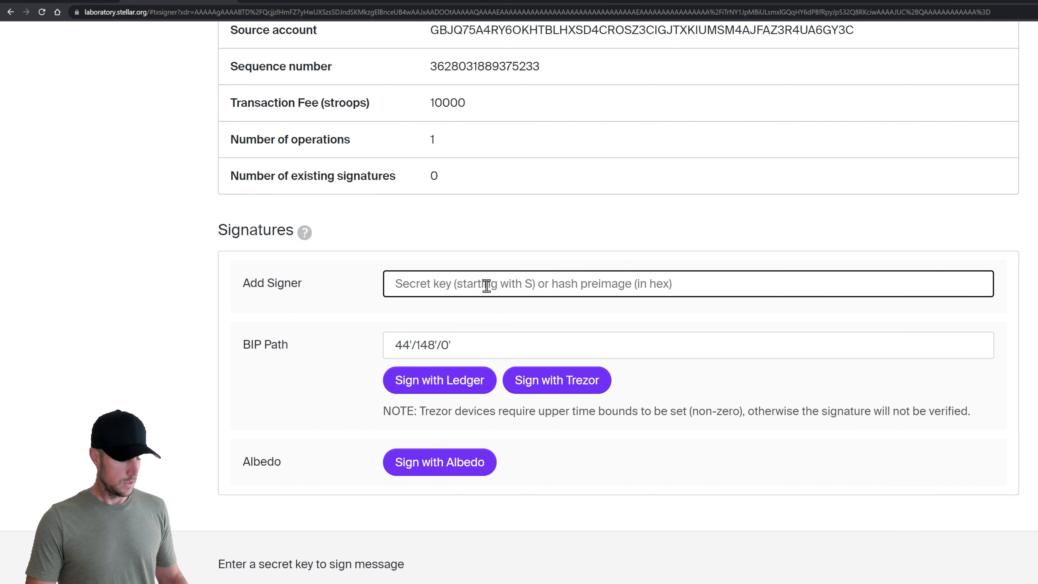
pyautogui.hotkey('ctrl', 'v')
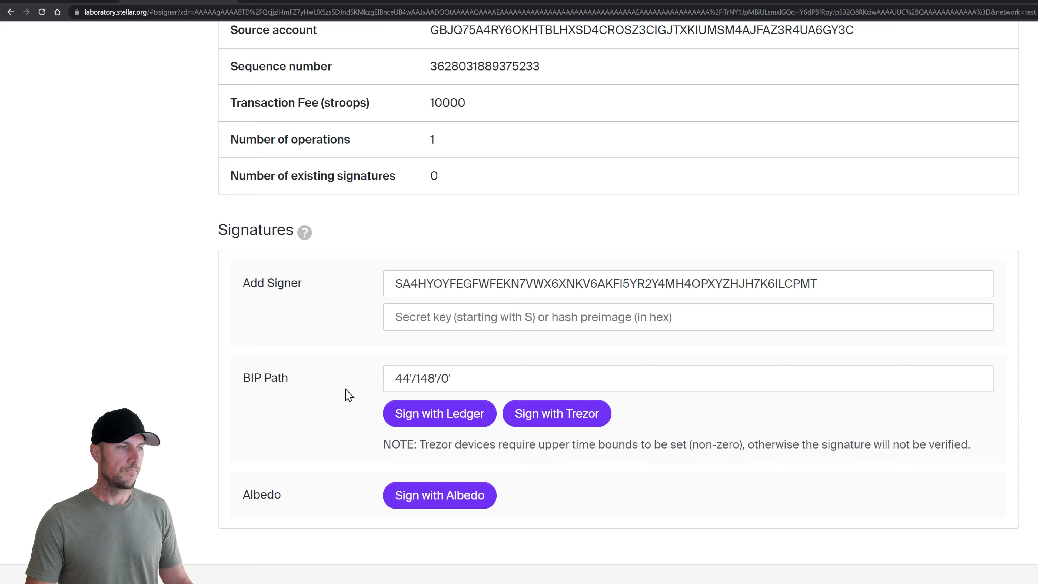
pyautogui.scroll(-2, 515, 401)
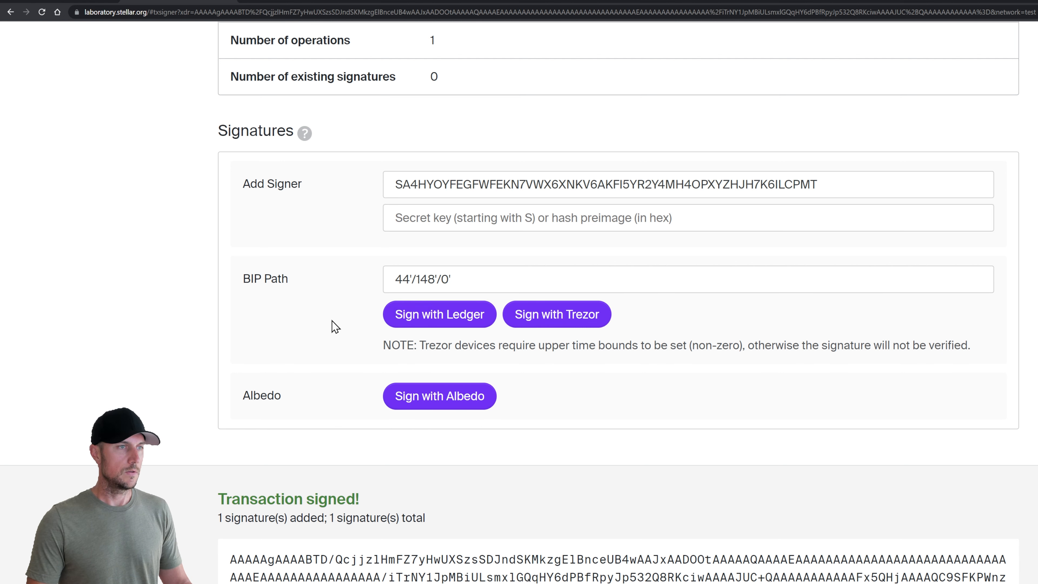
pyautogui.scroll(-4, 331, 319)
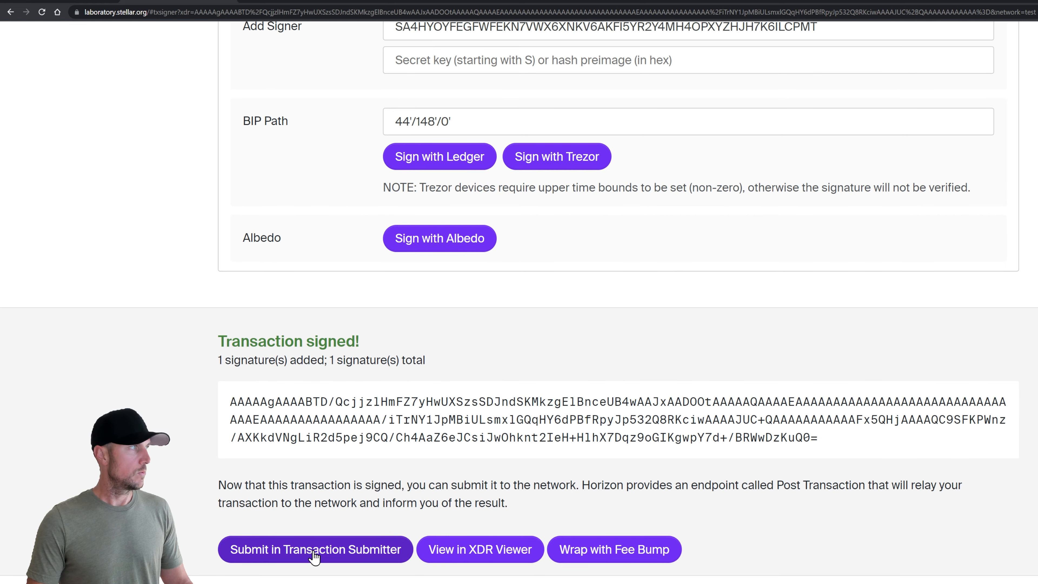
pyautogui.click(314, 553)
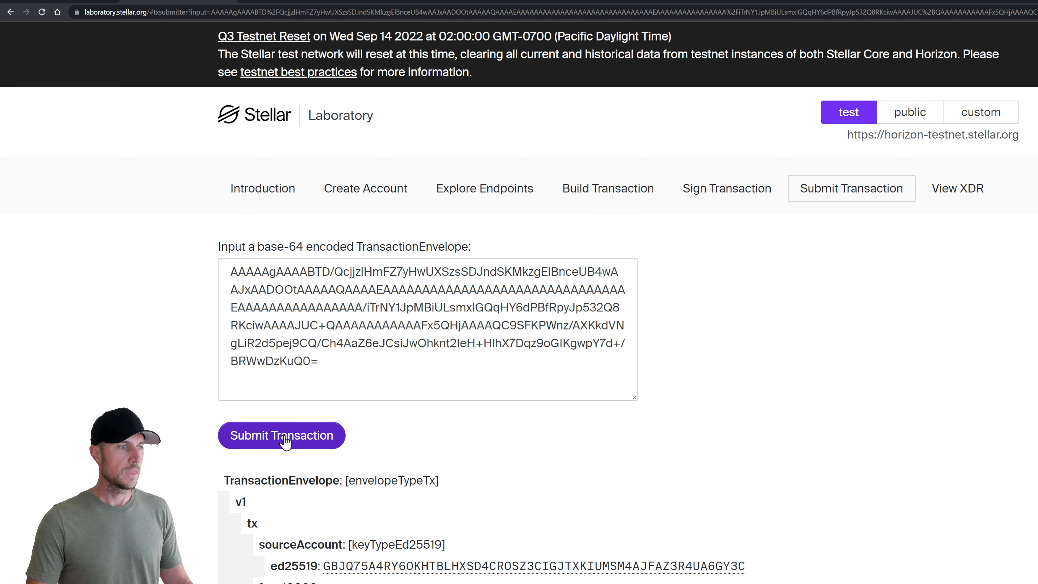
# Submit the signed transaction and confirm it succeeded with 1 operation in ledger 844854
pyautogui.click(285, 441)
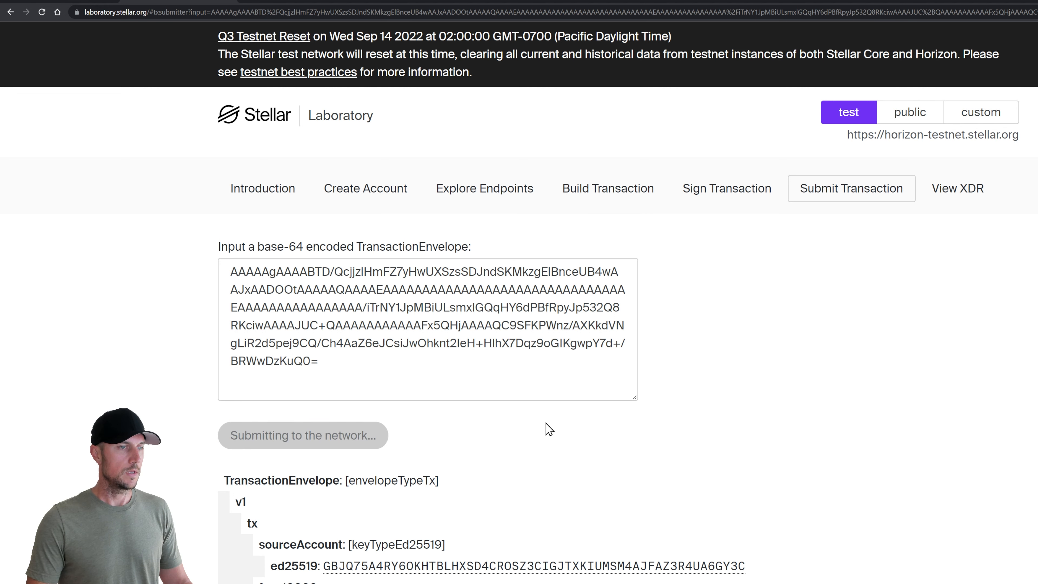
pyautogui.scroll(-2, 552, 419)
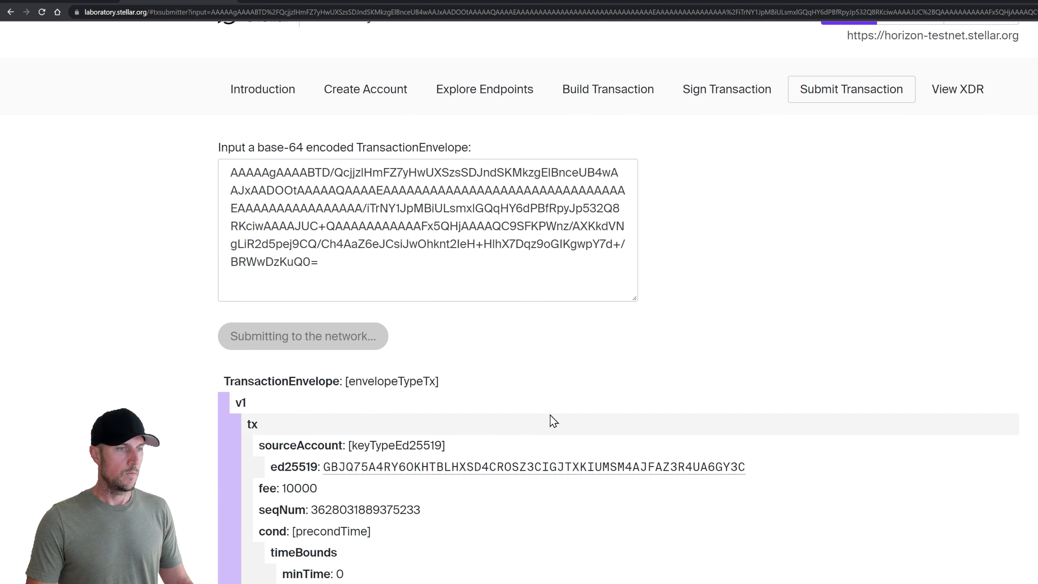
pyautogui.scroll(-2, 194, 407)
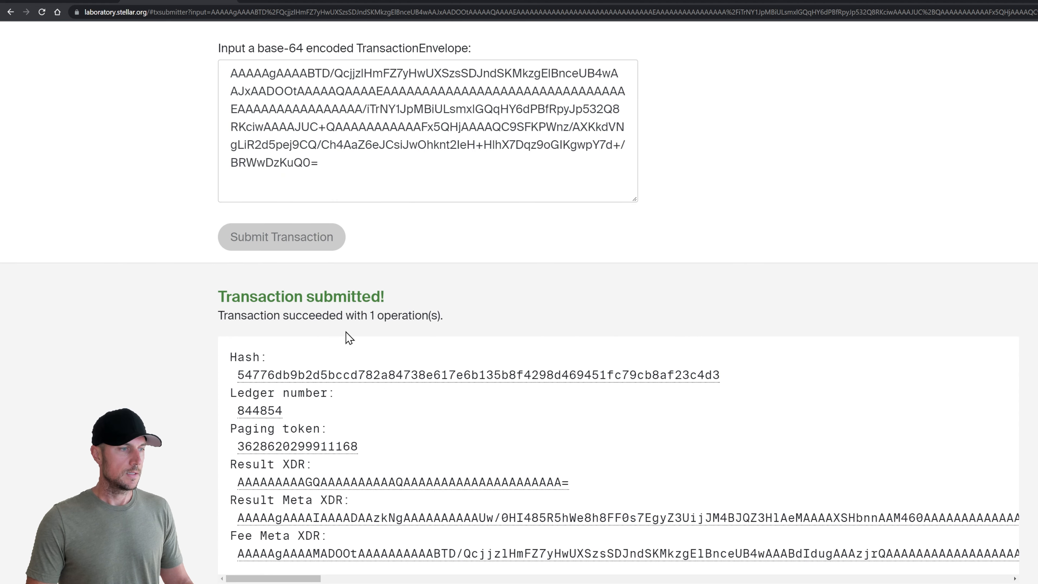
pyautogui.scroll(4, 482, 343)
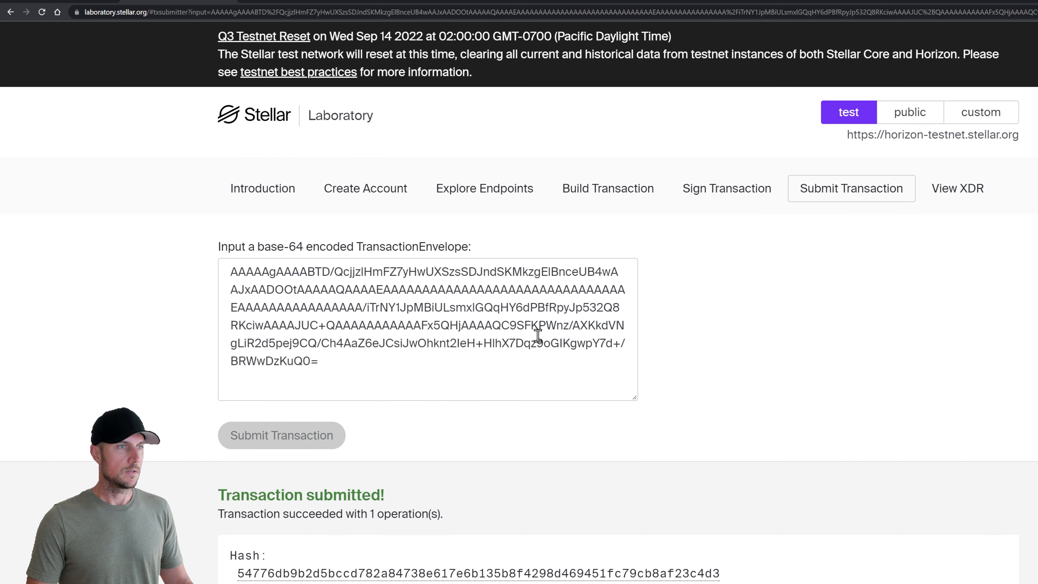
# Look up the sandwich shop account by its public key in the Single Account endpoint
pyautogui.click(490, 197)
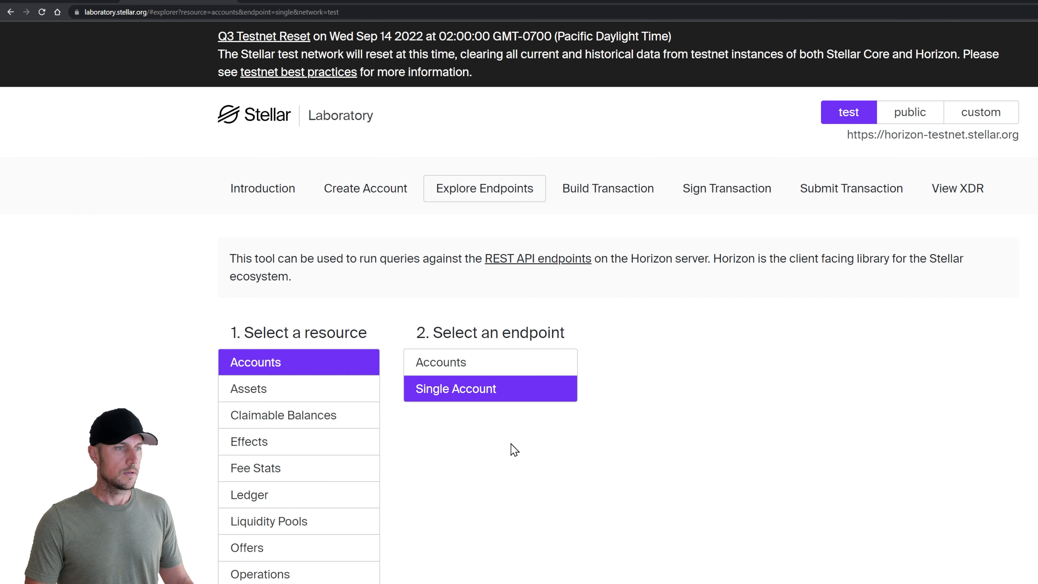
pyautogui.scroll(-9, 514, 449)
pyautogui.hotkey('alt', 'Tab')
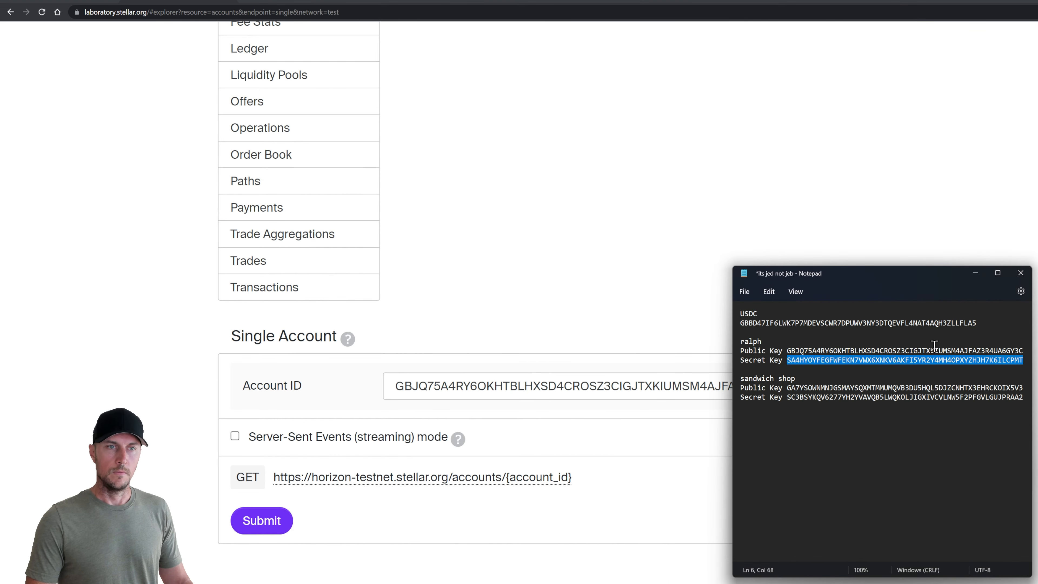
pyautogui.doubleClick(891, 388)
pyautogui.hotkey('ctrl', 'c')
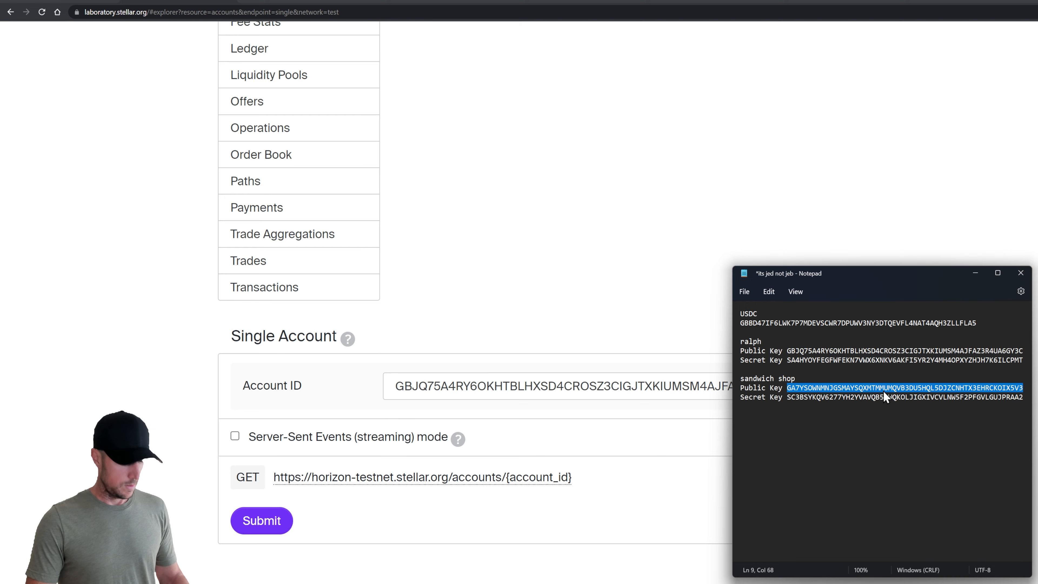
pyautogui.tripleClick(562, 390)
pyautogui.hotkey('ctrl', 'v')
pyautogui.click(254, 519)
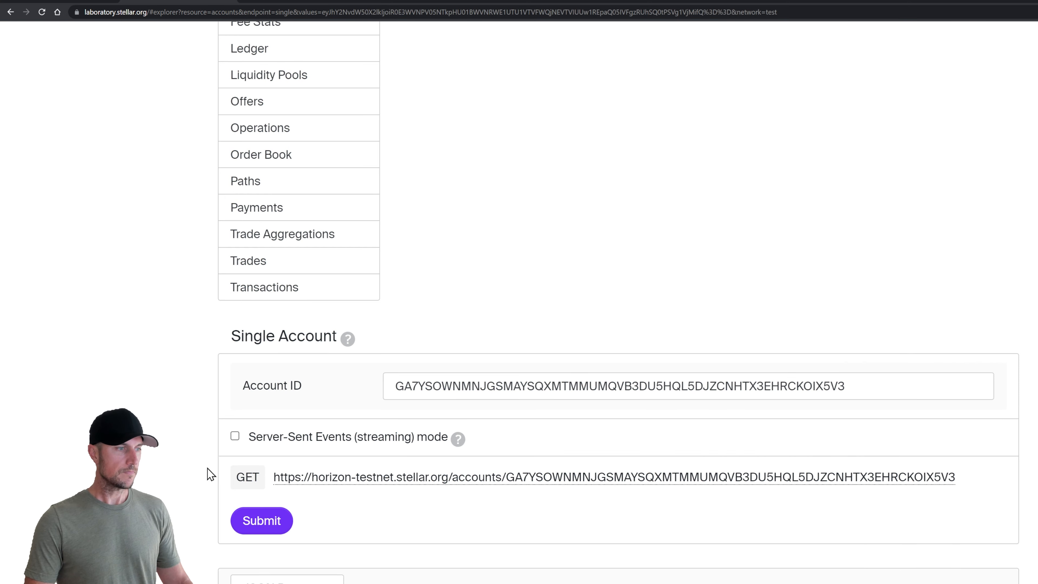
# Inspect the response, confirming only a native balance of 1000.0000000
pyautogui.scroll(-19, 208, 474)
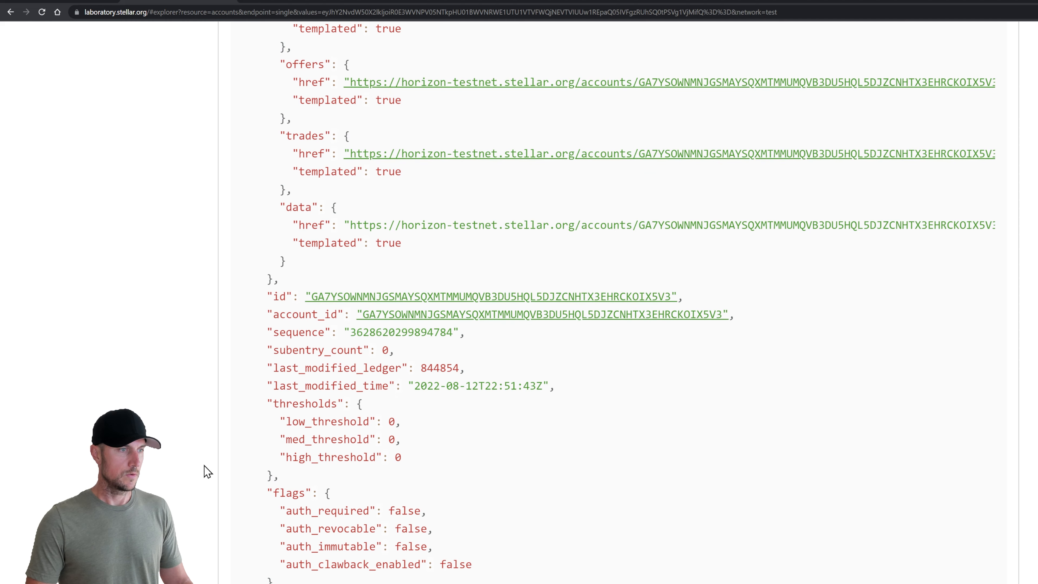
pyautogui.scroll(-4, 204, 470)
pyautogui.moveTo(273, 450); pyautogui.dragTo(455, 483)
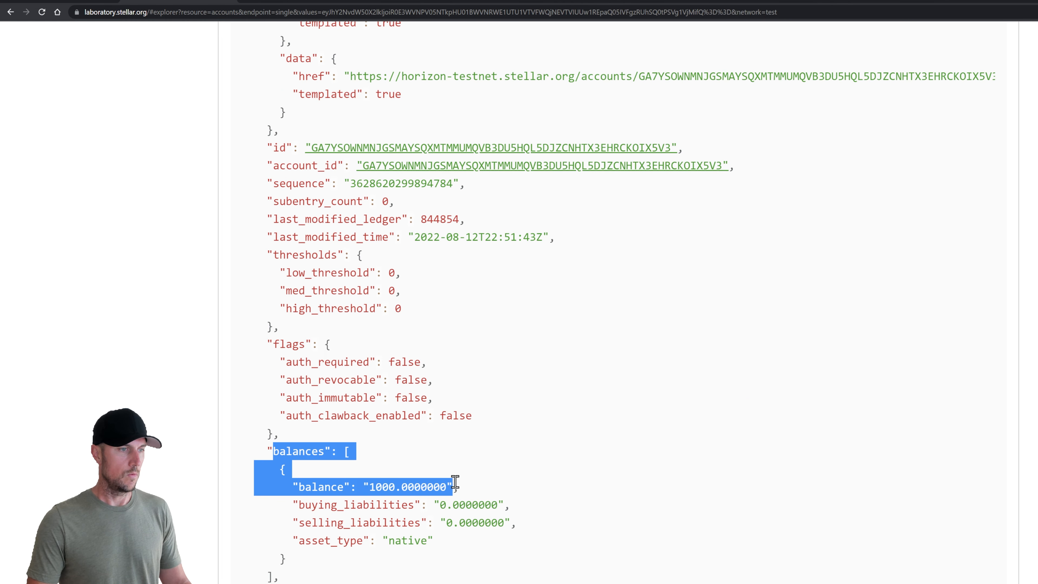
pyautogui.moveTo(440, 541); pyautogui.dragTo(389, 541)
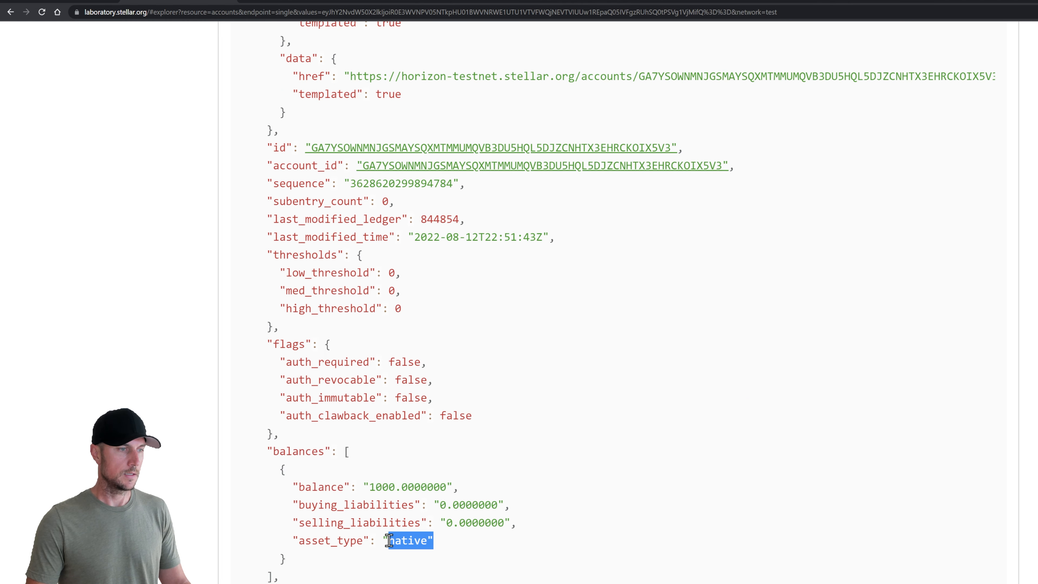
pyautogui.click(516, 471)
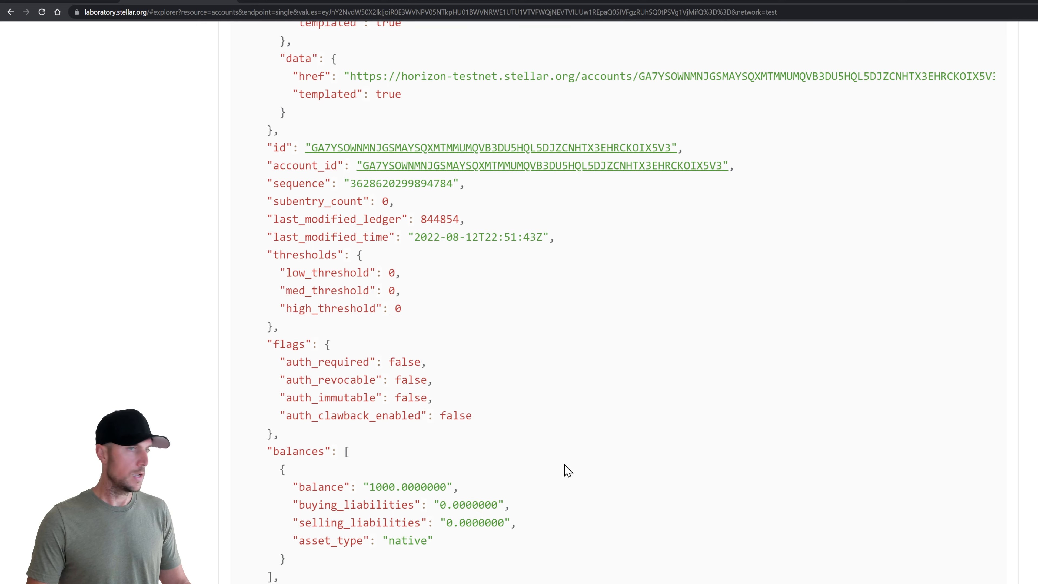
pyautogui.scroll(15, 564, 465)
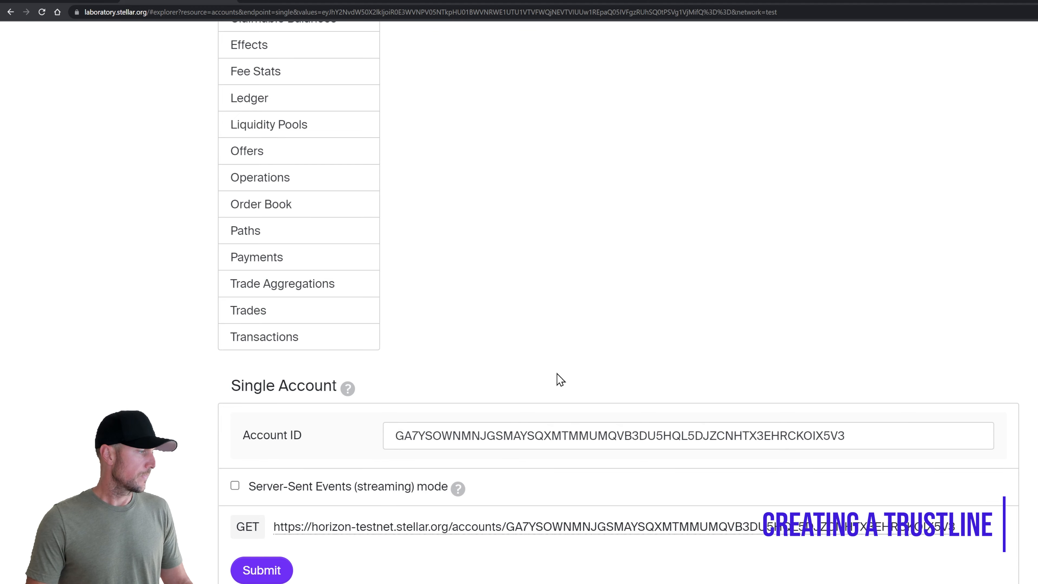
pyautogui.scroll(8, 556, 374)
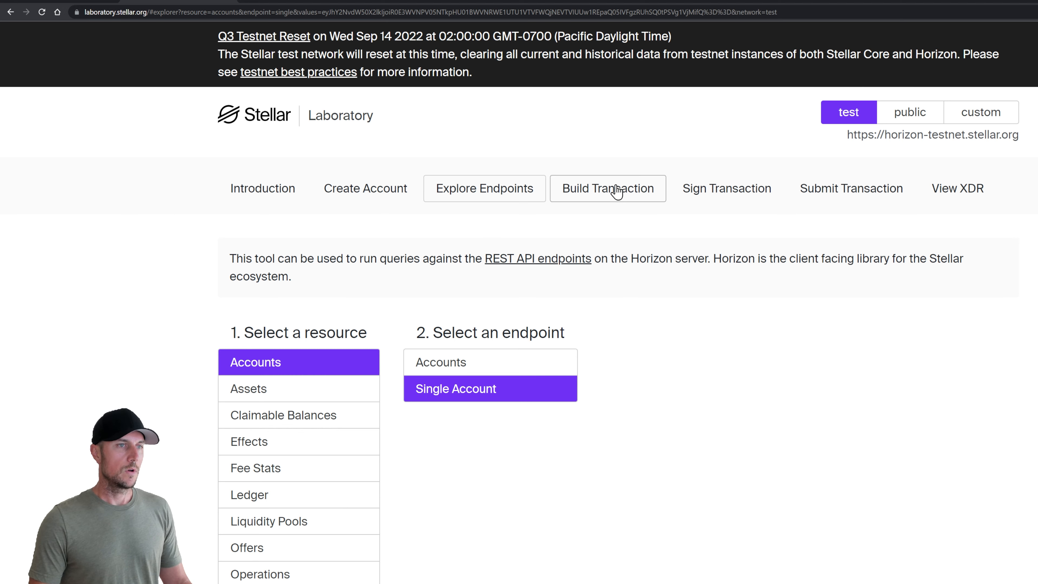
# Set the sandwich shop public key as source account and fetch its next sequence number
pyautogui.click(609, 194)
pyautogui.scroll(-3, 576, 308)
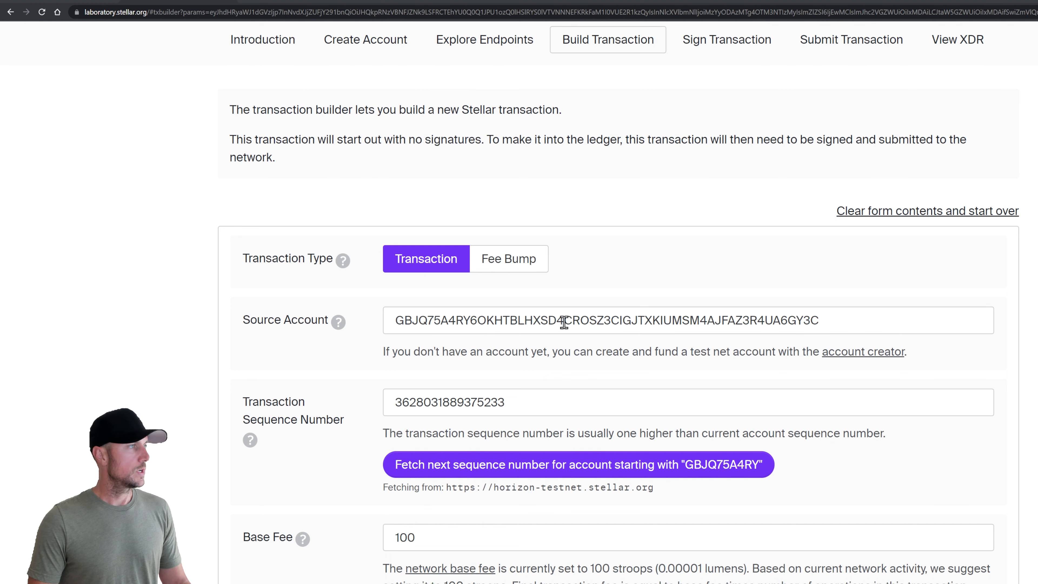
pyautogui.hotkey('alt', 'Tab')
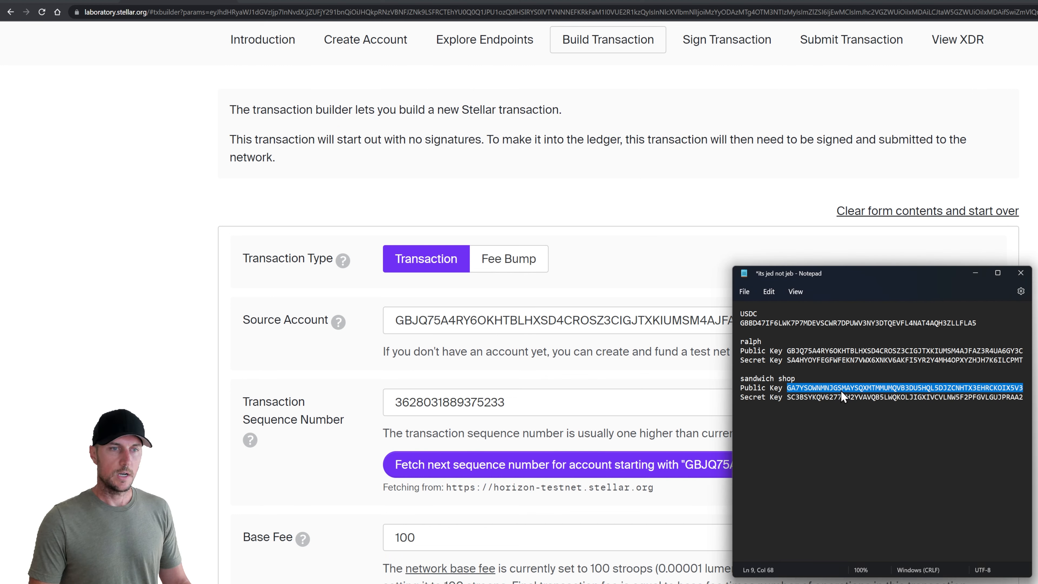
pyautogui.doubleClick(494, 327)
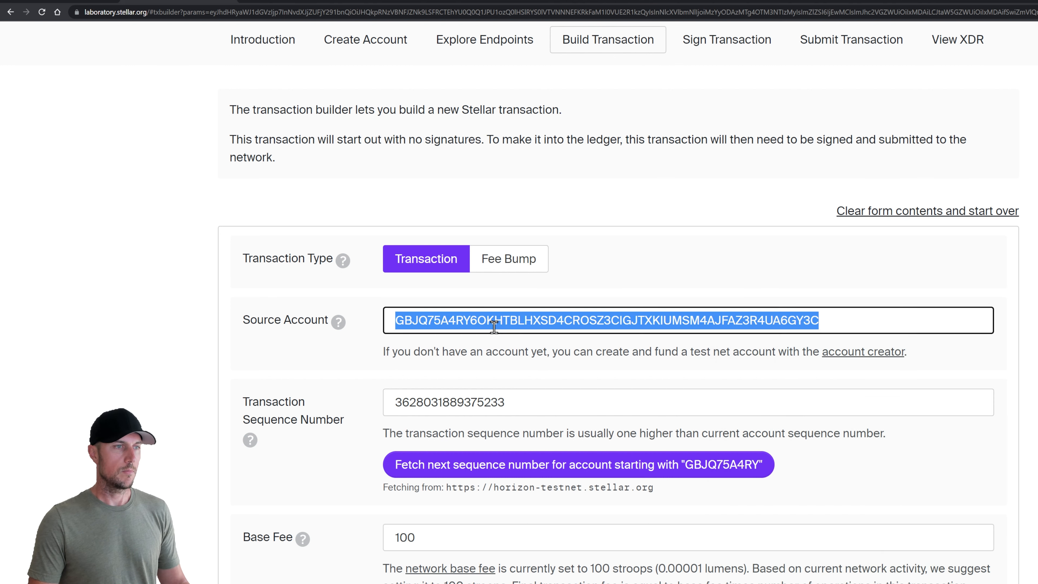
pyautogui.hotkey('ctrl', 'v')
pyautogui.scroll(-3, 351, 372)
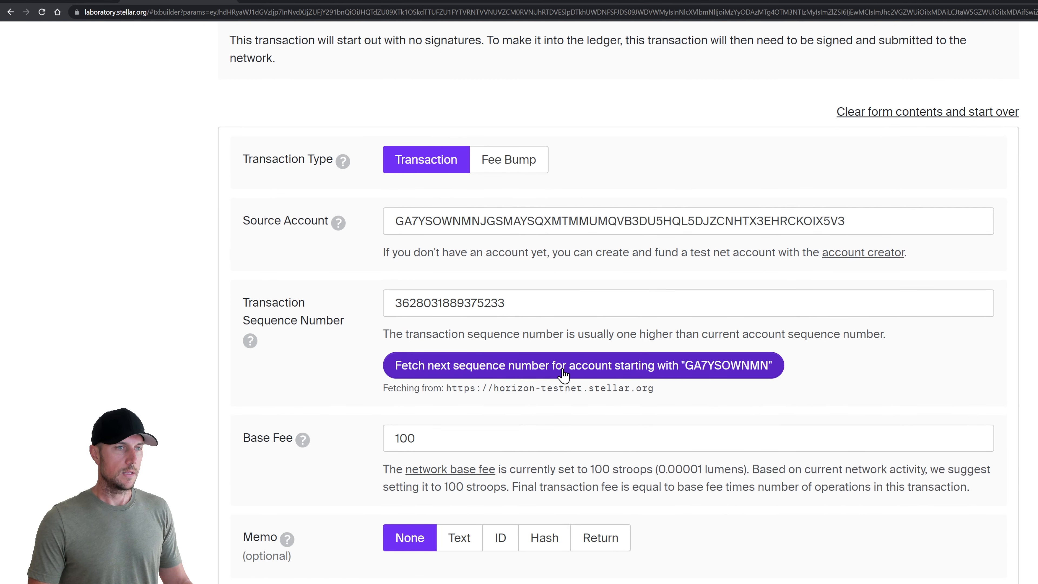
pyautogui.click(562, 370)
# Make the operation a Change Trust for a 4-character asset with the USDC asset code
pyautogui.scroll(-10, 368, 388)
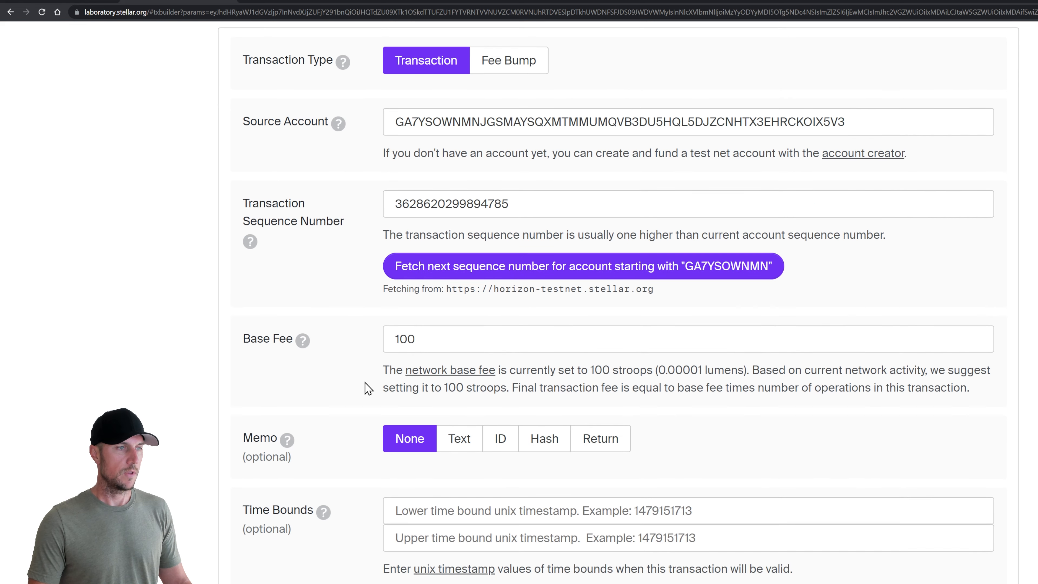
pyautogui.scroll(-2, 361, 397)
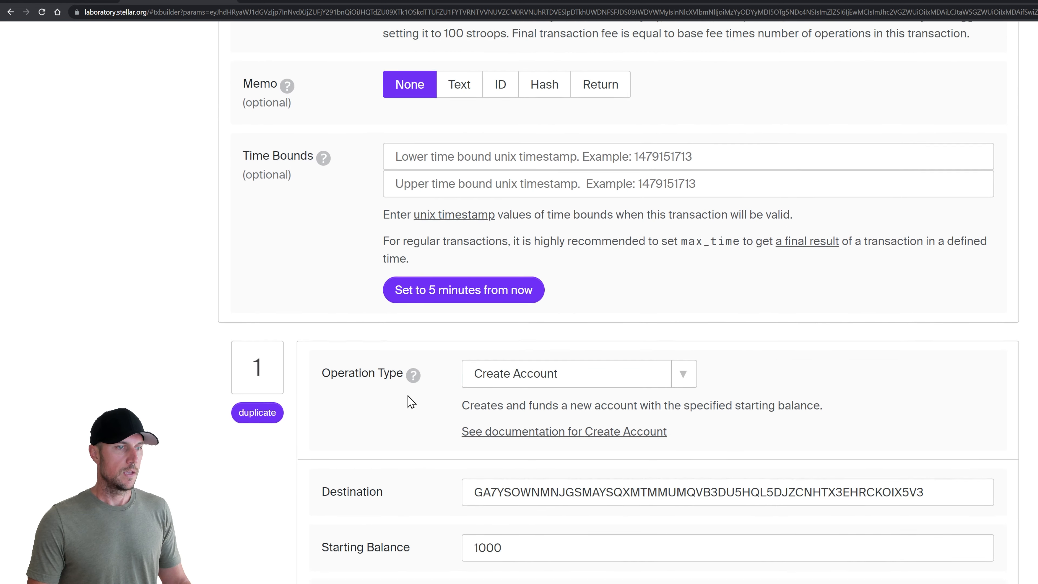
pyautogui.click(590, 286)
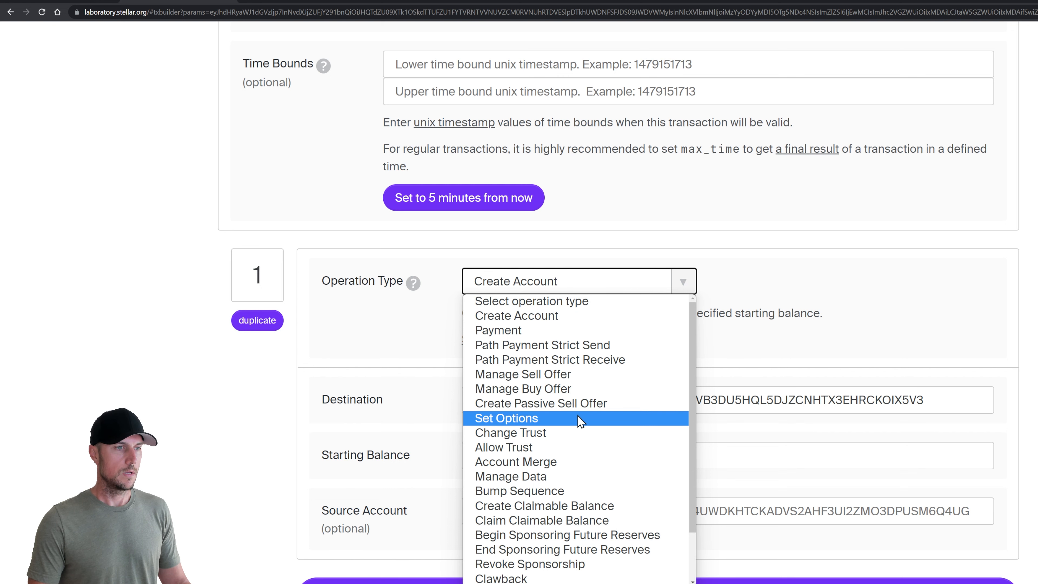
pyautogui.click(576, 432)
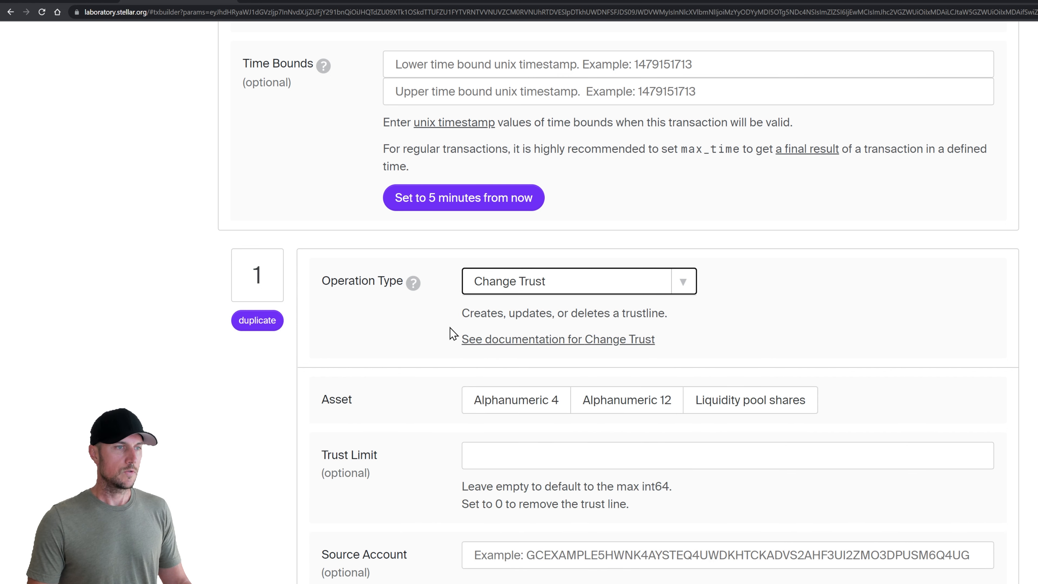
pyautogui.click(439, 316)
pyautogui.scroll(-2, 436, 309)
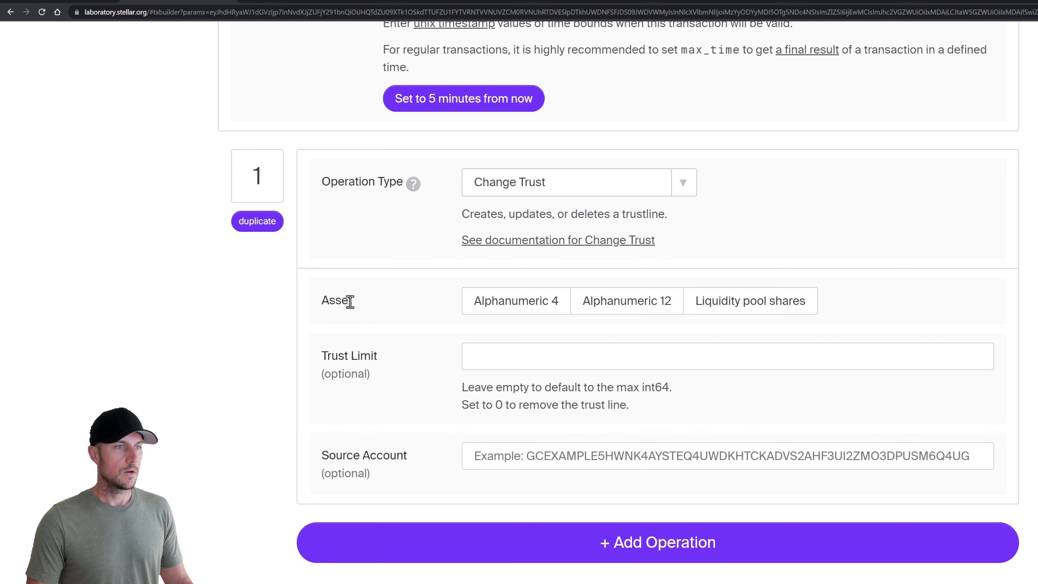
pyautogui.click(531, 306)
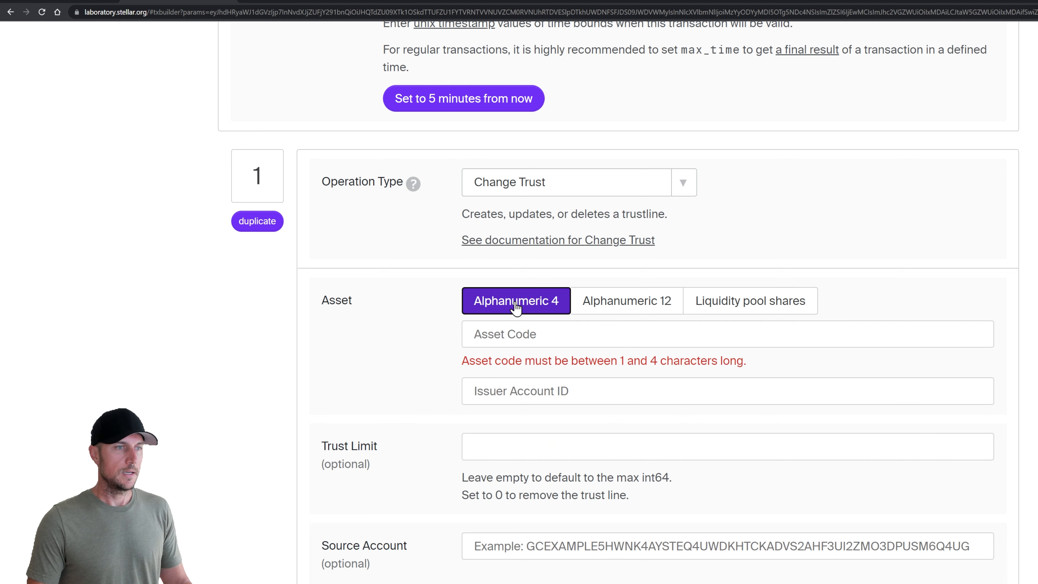
pyautogui.click(511, 334)
pyautogui.click(530, 390)
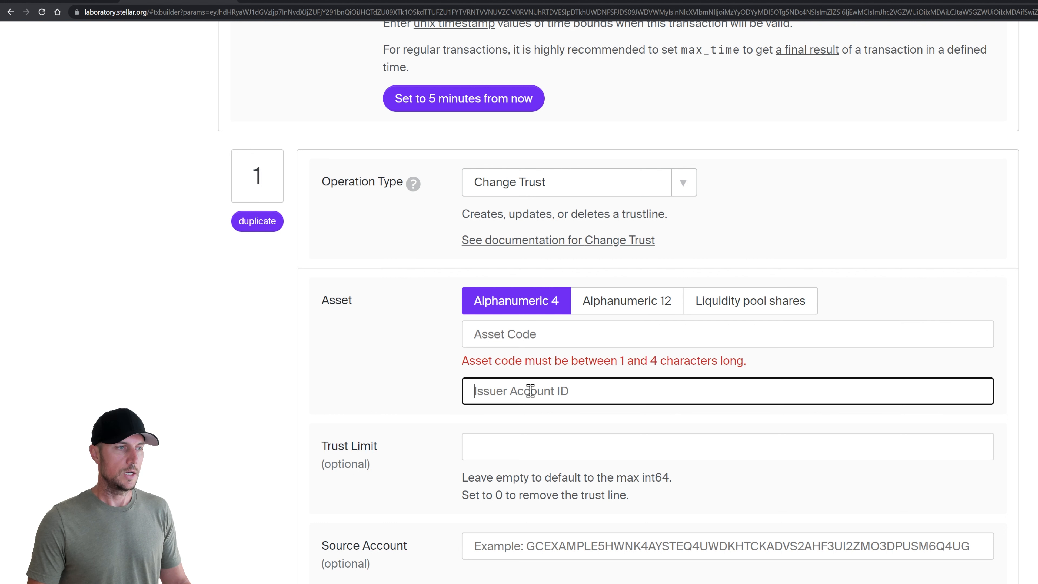
pyautogui.click(524, 447)
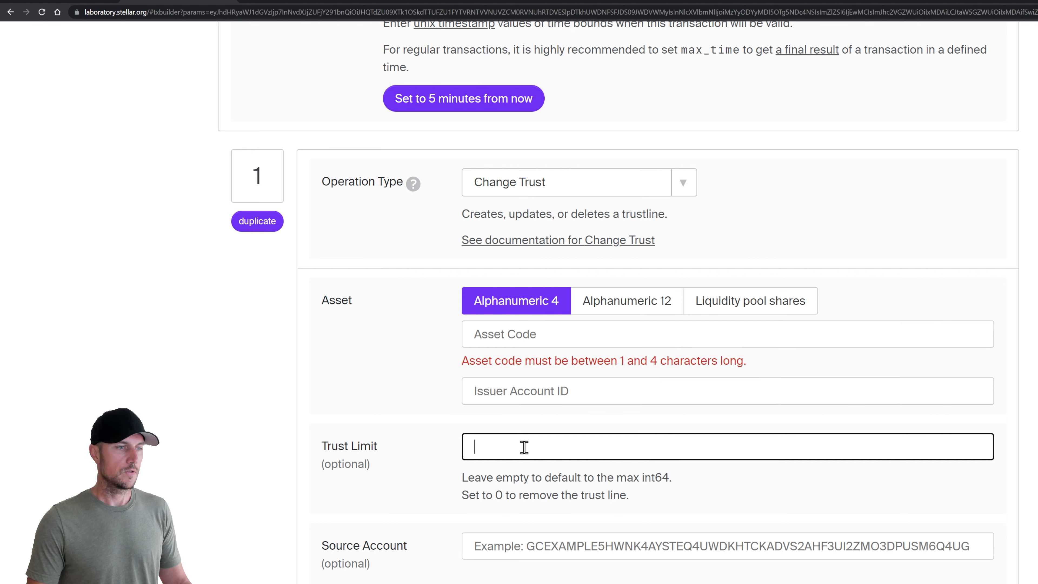
pyautogui.click(511, 334)
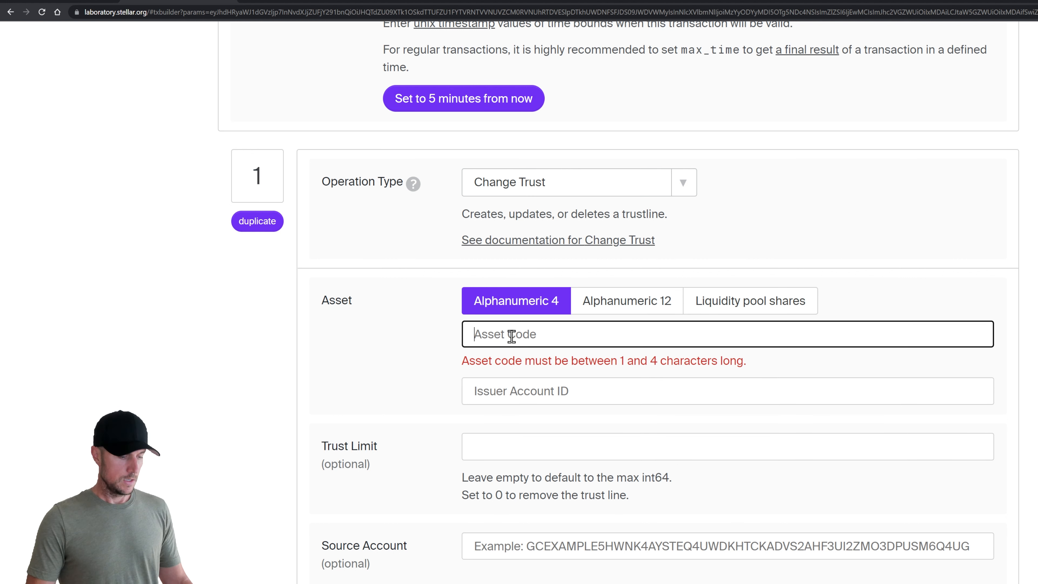
pyautogui.write('USDC')
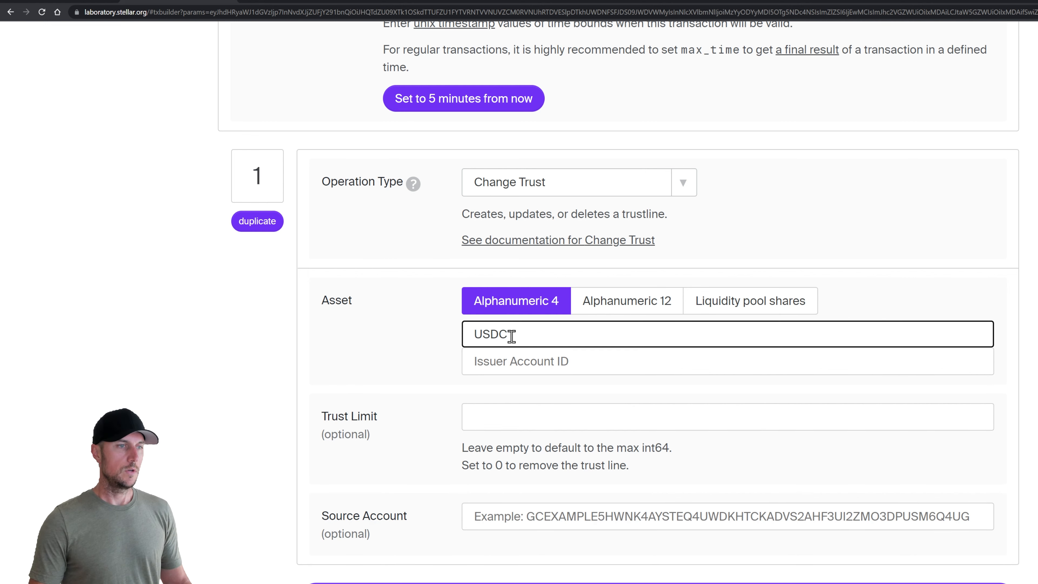
# Fill in the USDC issuer account ID, leave the trust limit empty, and send for signing
pyautogui.hotkey('alt', 'Tab')
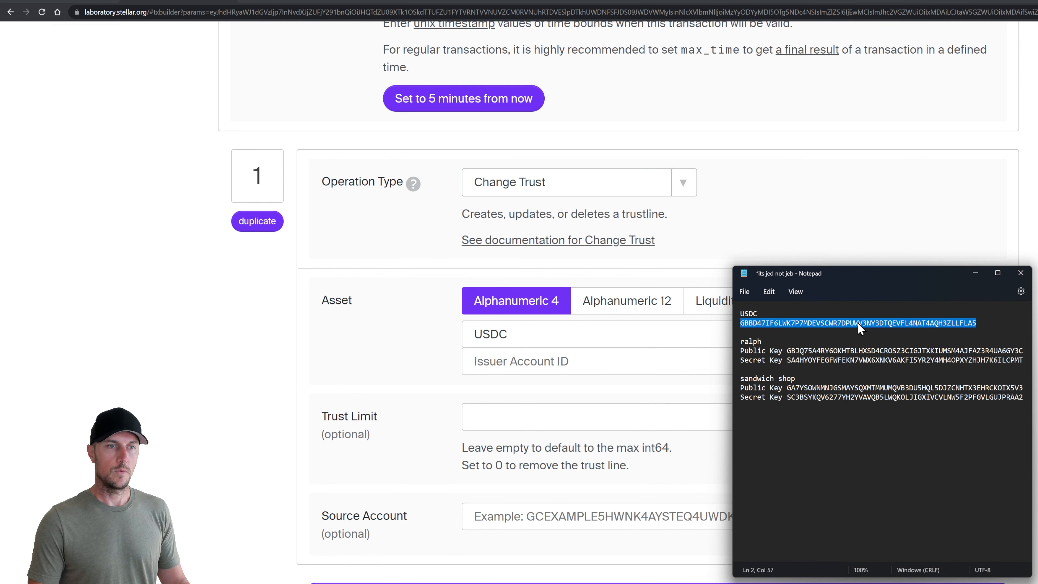
pyautogui.click(568, 362)
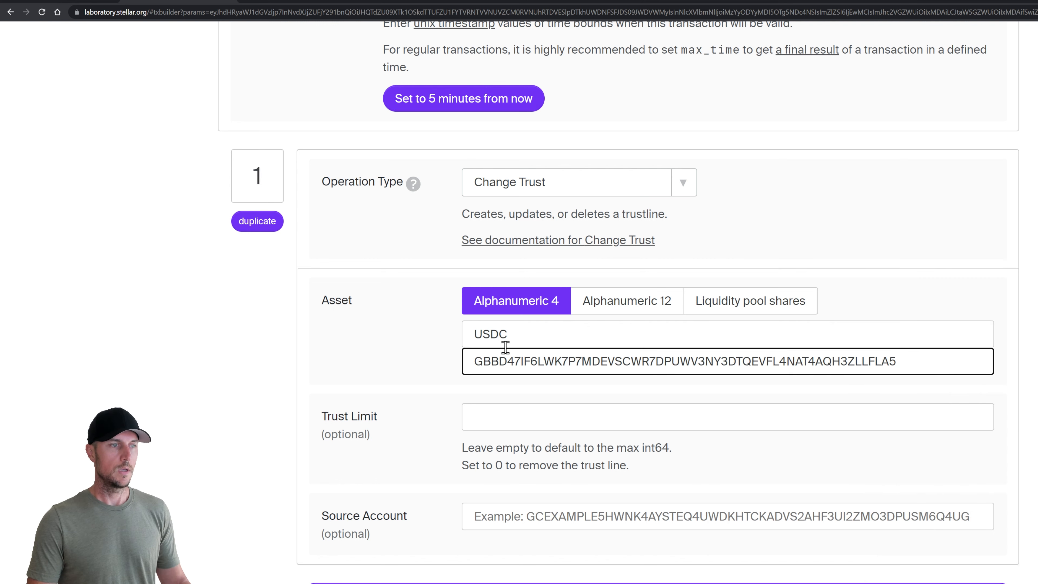
pyautogui.click(445, 346)
pyautogui.scroll(-2, 445, 345)
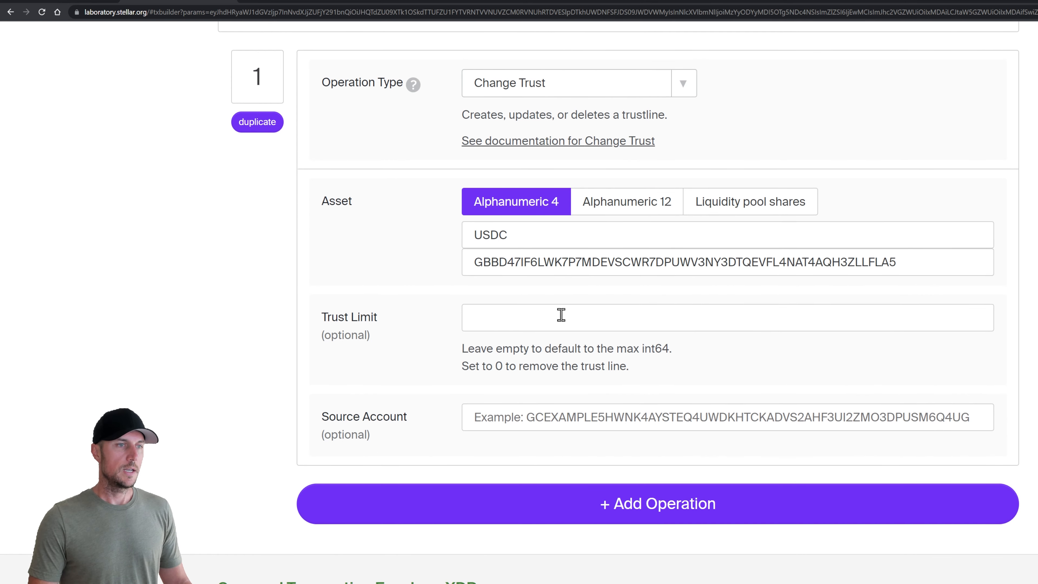
pyautogui.click(561, 314)
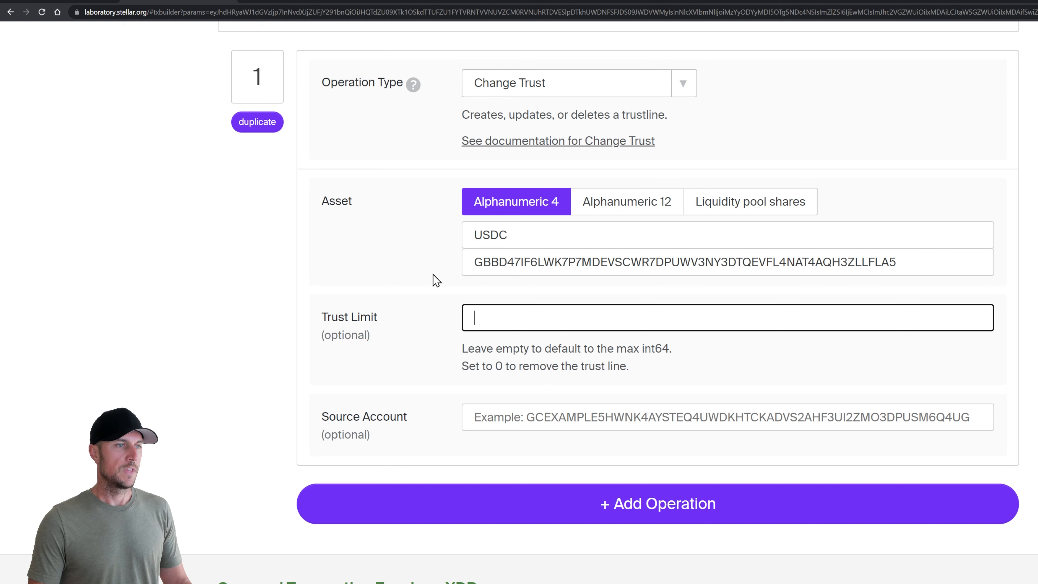
pyautogui.click(498, 345)
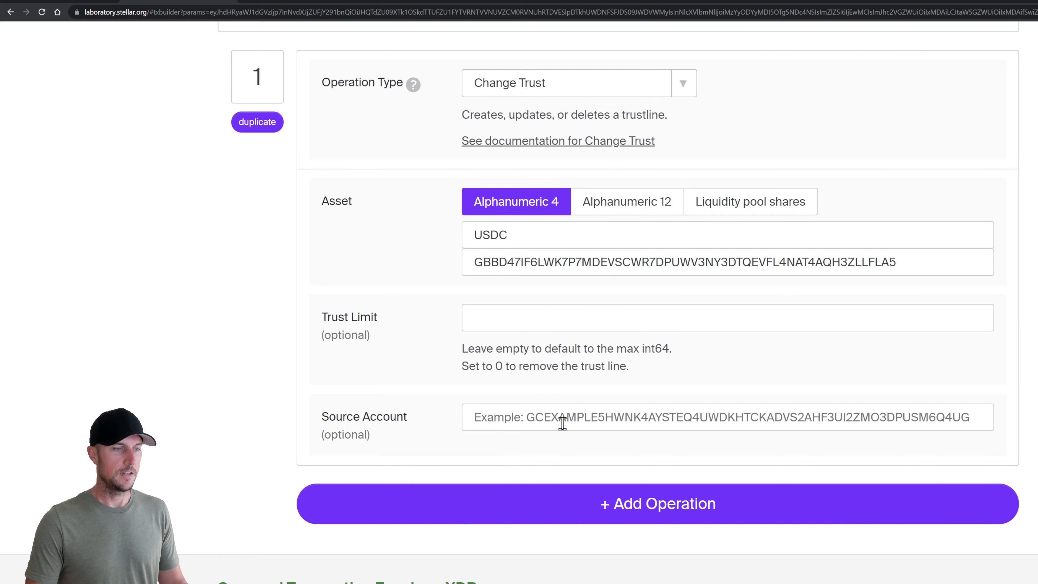
pyautogui.scroll(-6, 563, 421)
pyautogui.click(300, 525)
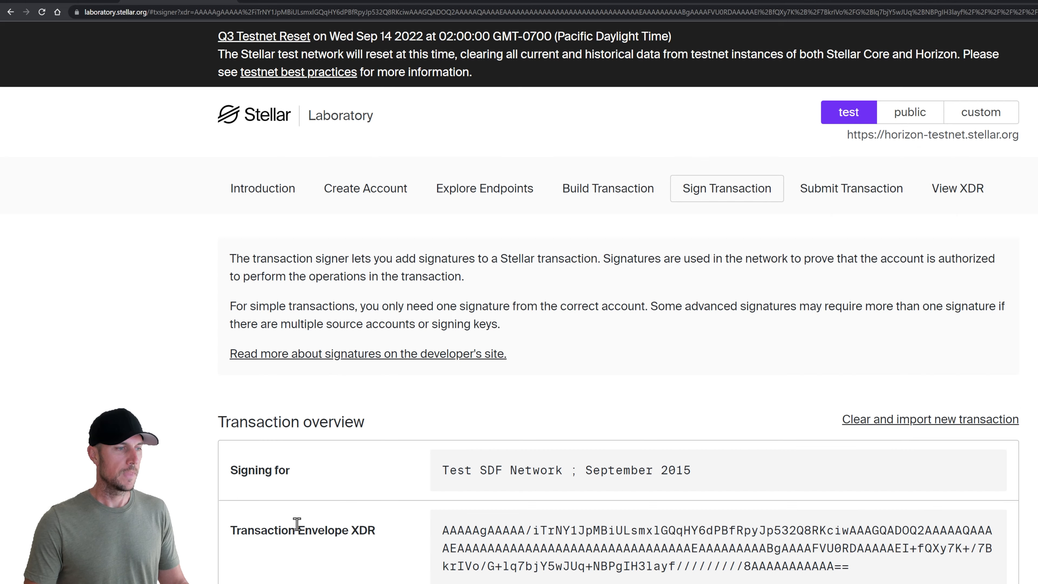
# Add the sandwich shop's secret key as the transaction signer
pyautogui.scroll(-12, 421, 392)
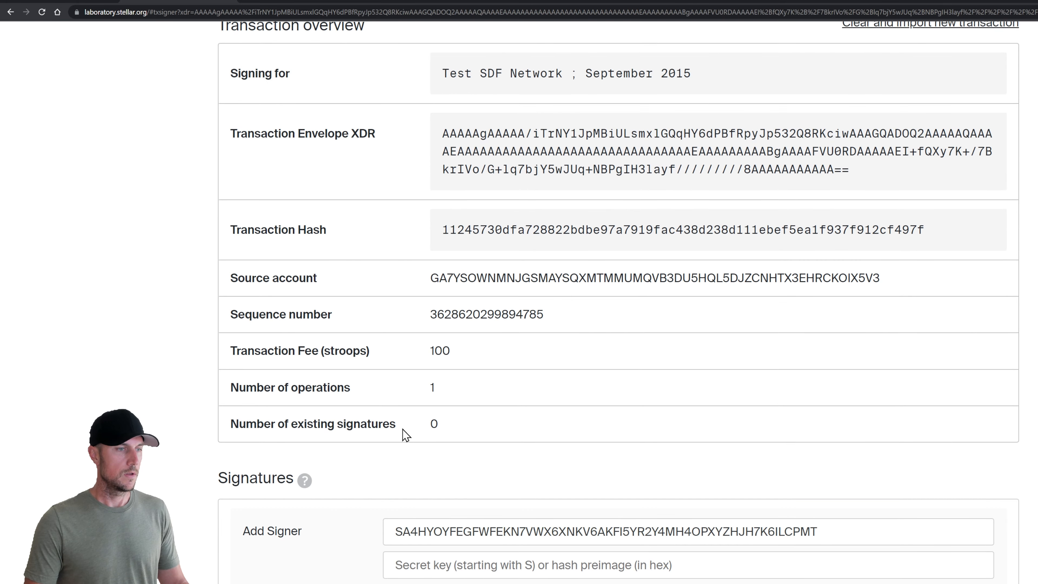
pyautogui.hotkey('alt', 'Tab')
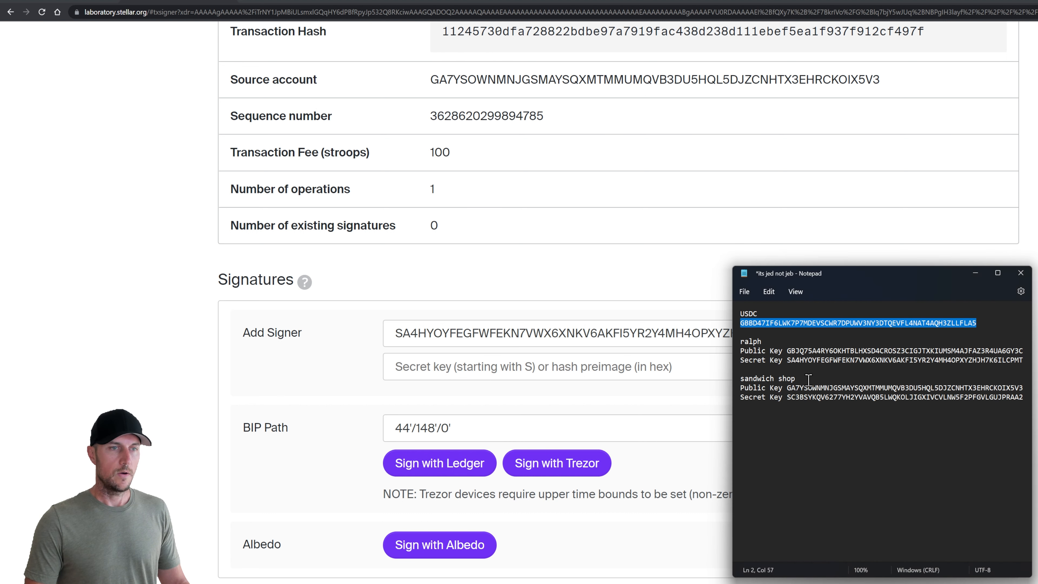
pyautogui.click(849, 397)
pyautogui.doubleClick(849, 397)
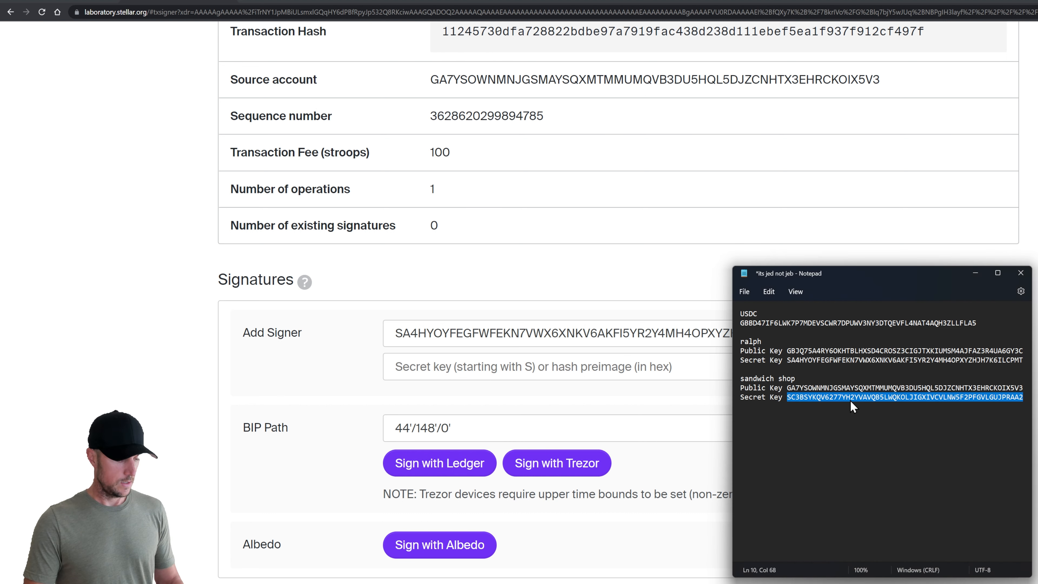
pyautogui.hotkey('ctrl', 'c')
pyautogui.click(465, 339)
pyautogui.hotkey('ctrl', 'a')
pyautogui.hotkey('ctrl', 'v')
pyautogui.click(357, 376)
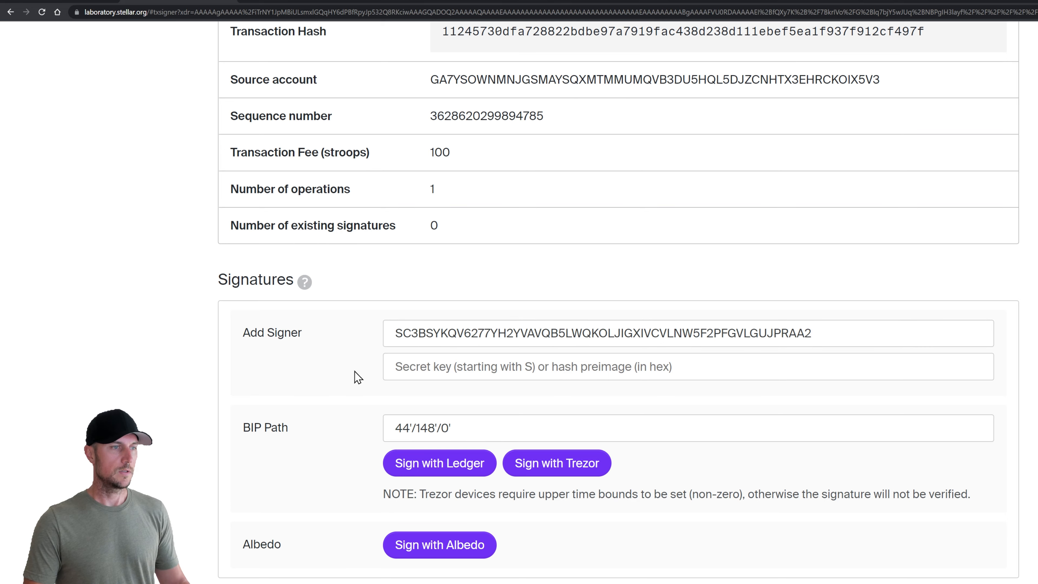
# Submit the signed Change Trust transaction and confirm it succeeded with 1 operation
pyautogui.scroll(-6, 354, 409)
pyautogui.click(314, 548)
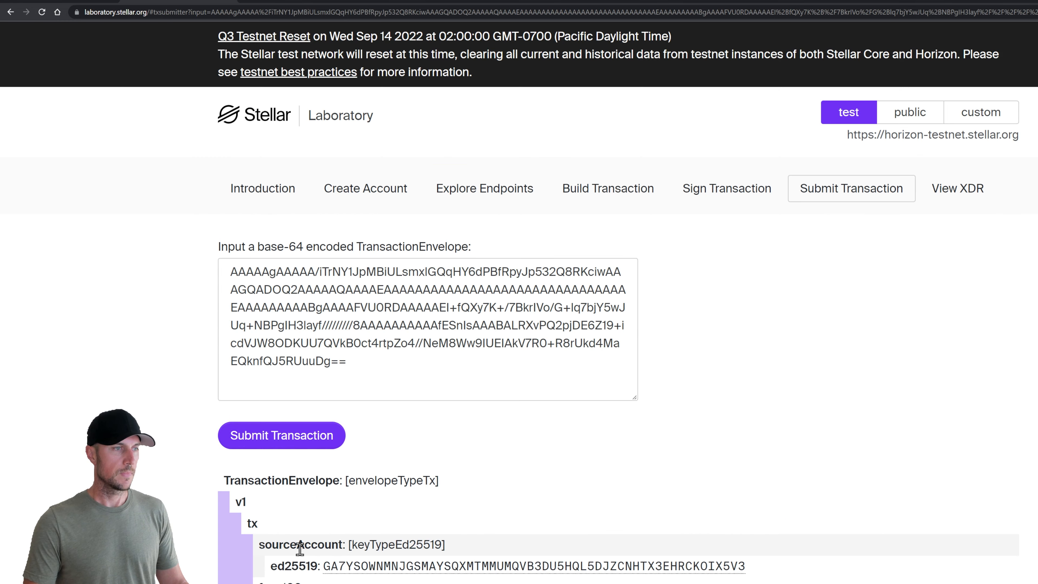
pyautogui.click(297, 444)
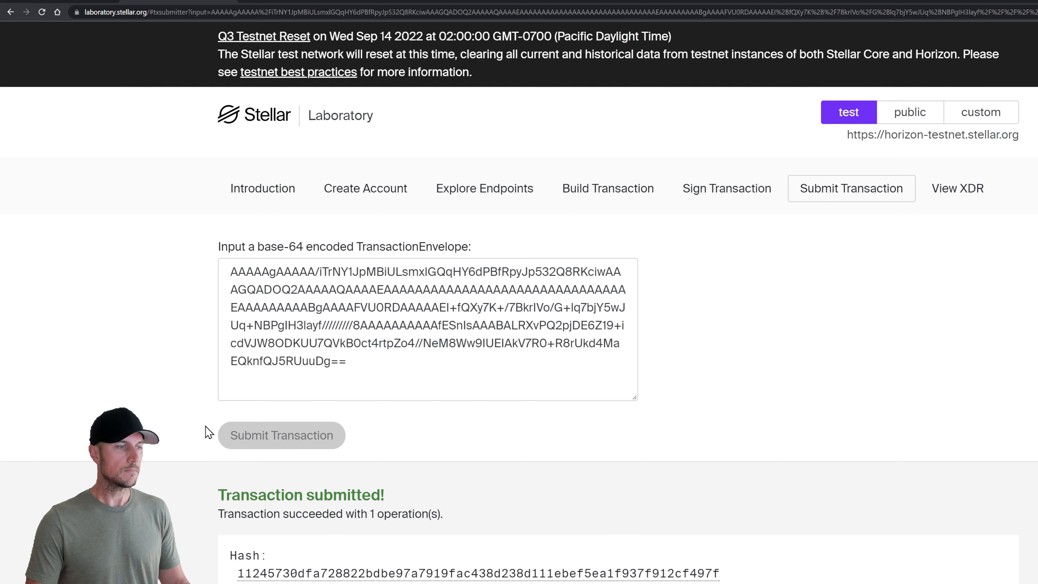
pyautogui.scroll(-4, 208, 432)
pyautogui.scroll(4, 533, 408)
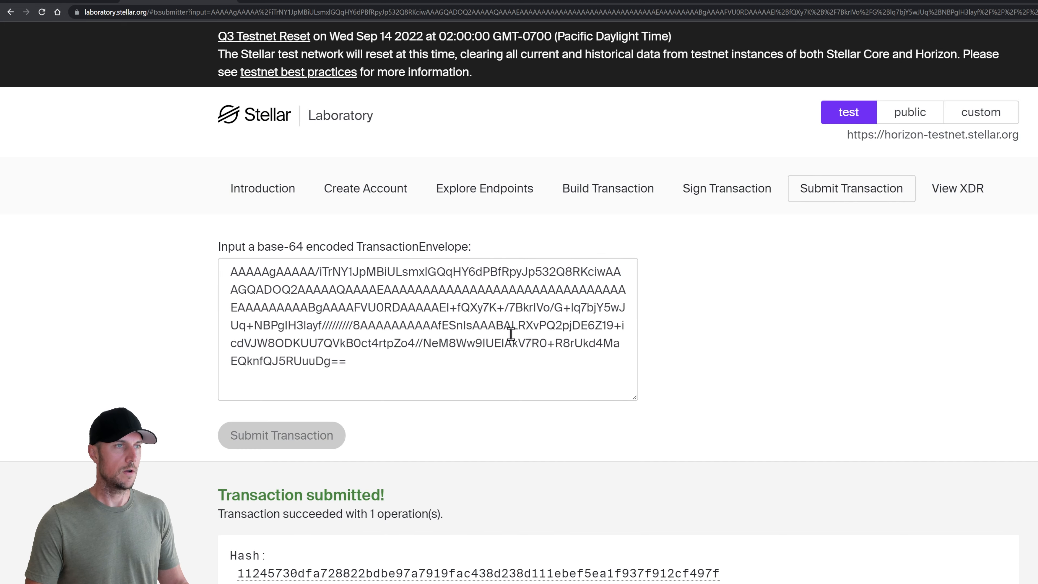
# Query the sandwich shop account again through the Single Account endpoint
pyautogui.click(486, 192)
pyautogui.scroll(-10, 535, 470)
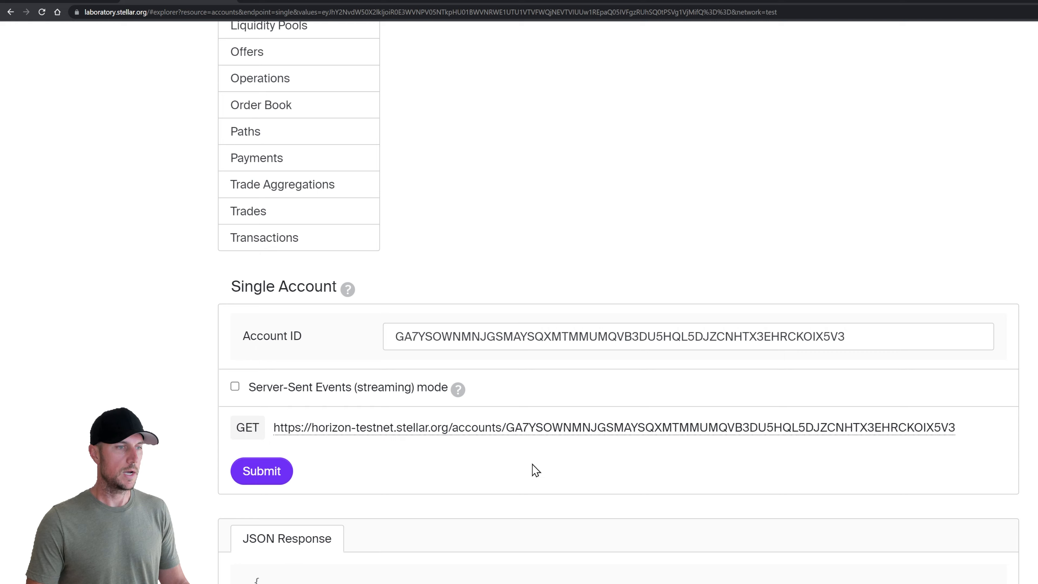
pyautogui.click(268, 476)
pyautogui.hotkey('alt', 'Tab')
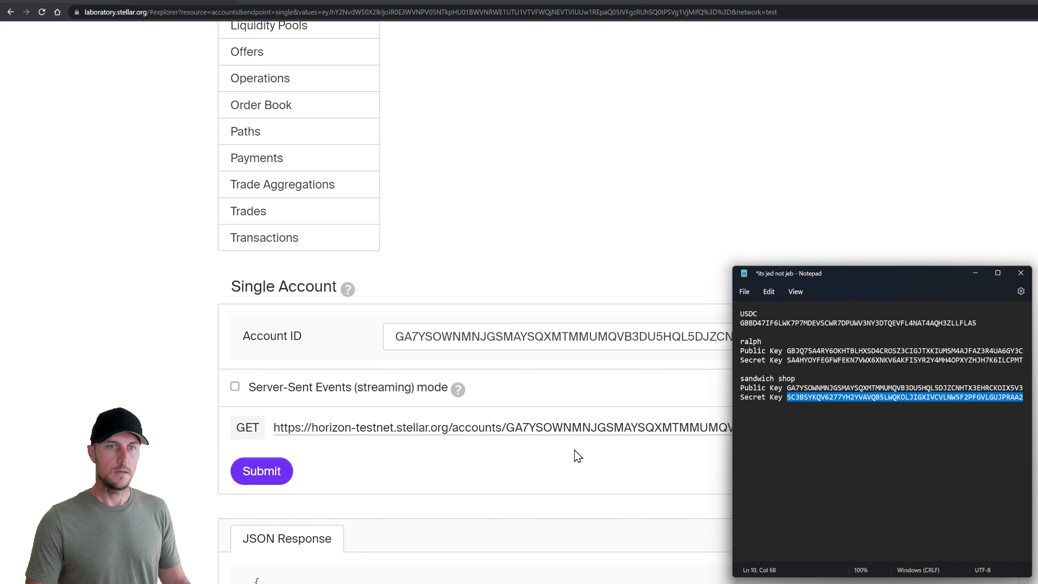
pyautogui.hotkey('alt', 'Tab')
pyautogui.scroll(-18, 495, 403)
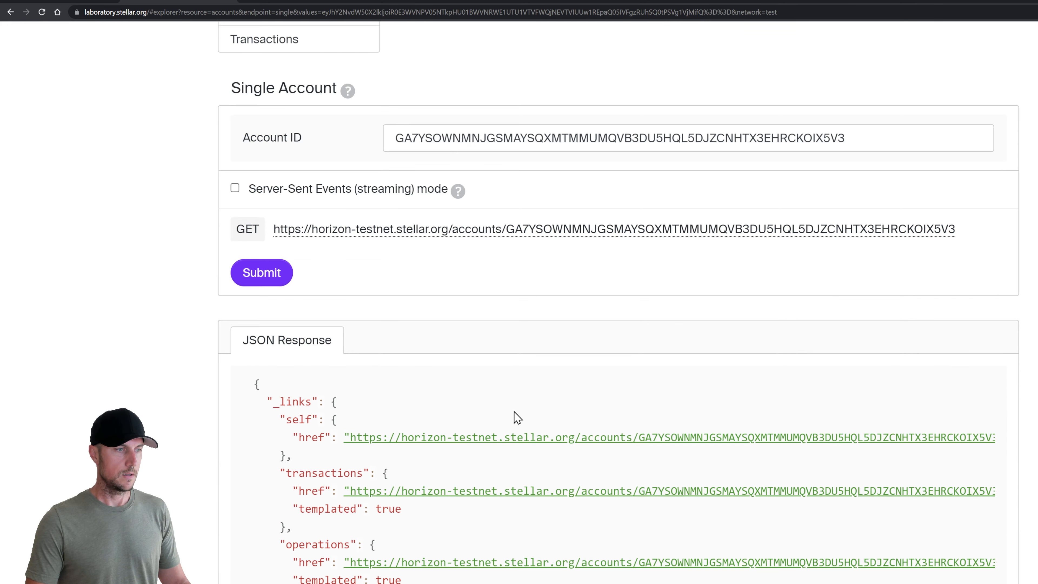
pyautogui.scroll(-7, 516, 458)
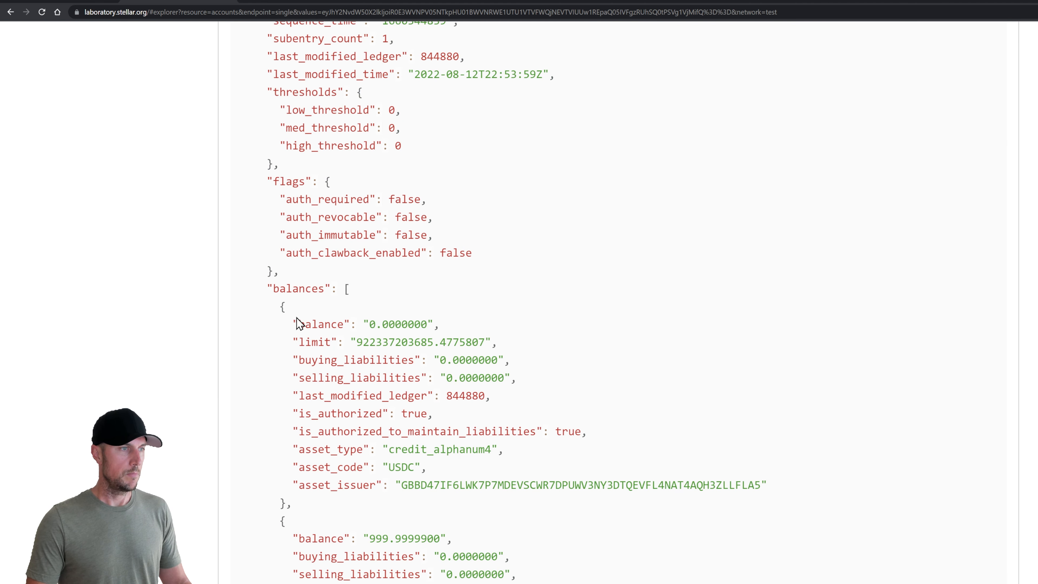
# Highlight the 0.0000000 USDC balance, its code and issuer, and the 922337203685.4775807 limit
pyautogui.moveTo(292, 324); pyautogui.dragTo(439, 325)
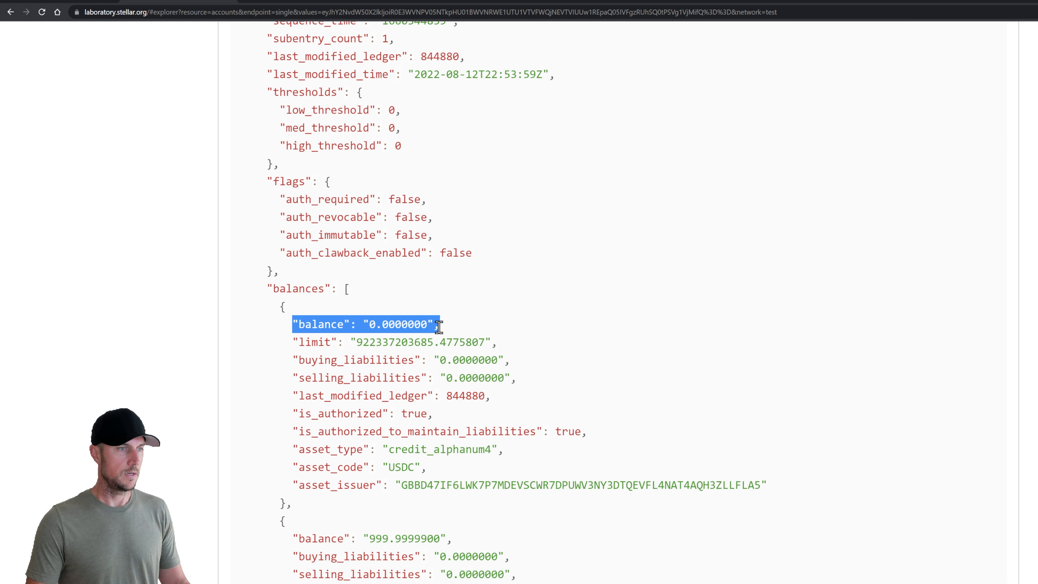
pyautogui.moveTo(293, 468); pyautogui.dragTo(410, 470)
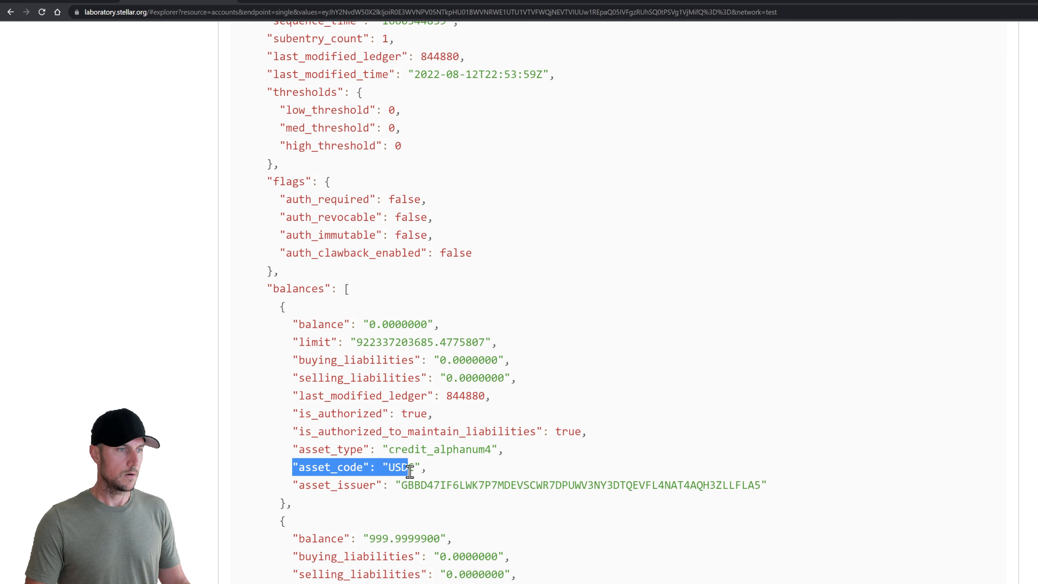
pyautogui.click(359, 472)
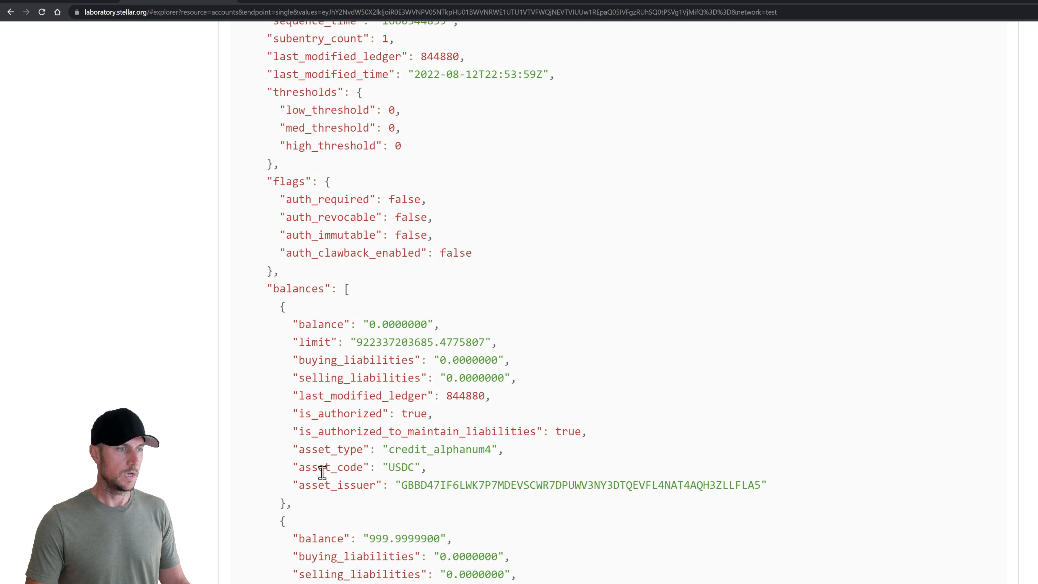
pyautogui.moveTo(293, 466); pyautogui.dragTo(788, 488)
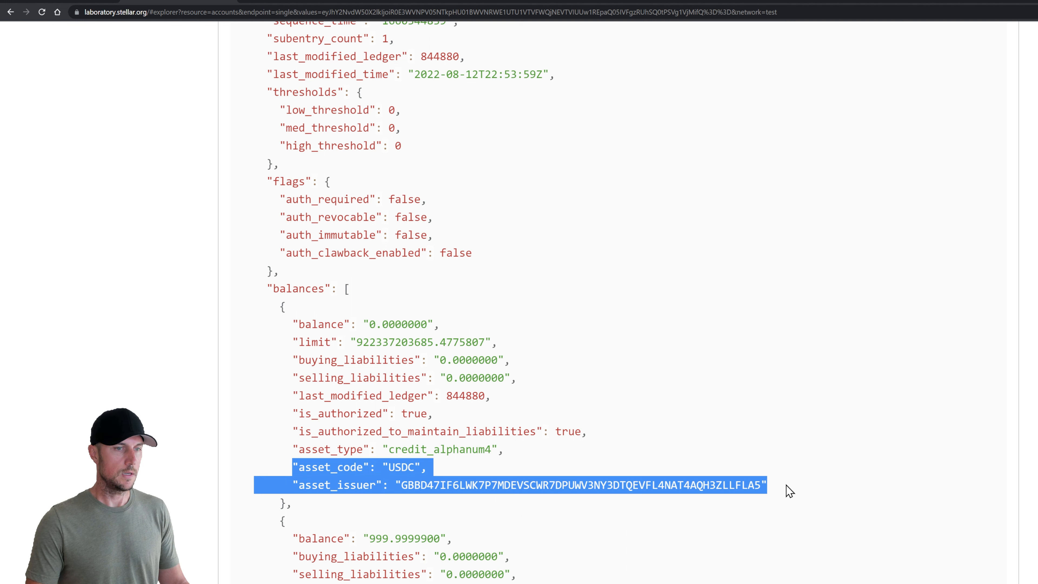
pyautogui.click(485, 462)
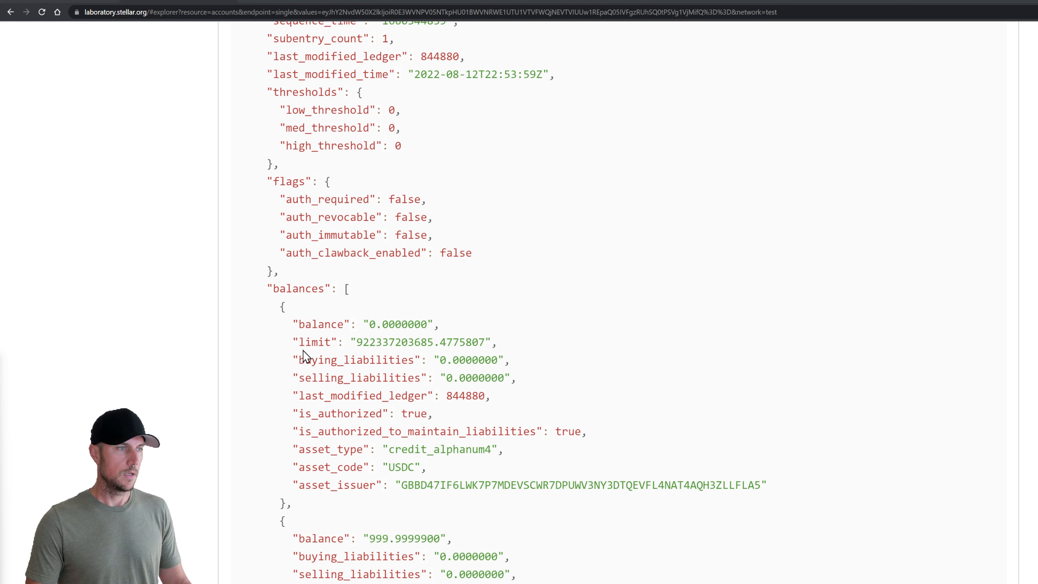
pyautogui.moveTo(292, 342); pyautogui.dragTo(500, 346)
pyautogui.click(378, 343)
pyautogui.moveTo(356, 343); pyautogui.dragTo(433, 343)
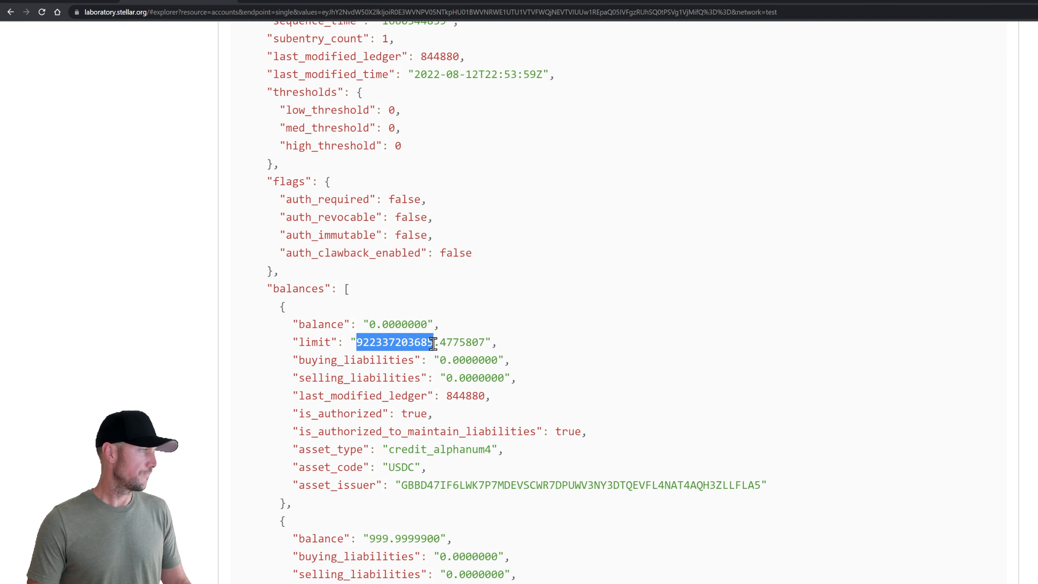
pyautogui.click(463, 328)
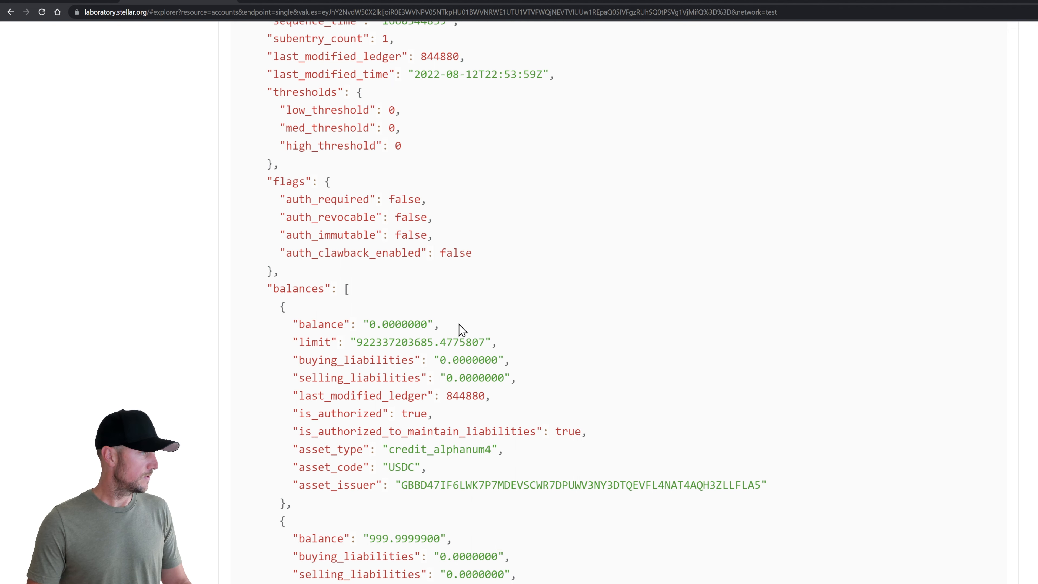
pyautogui.scroll(20, 487, 411)
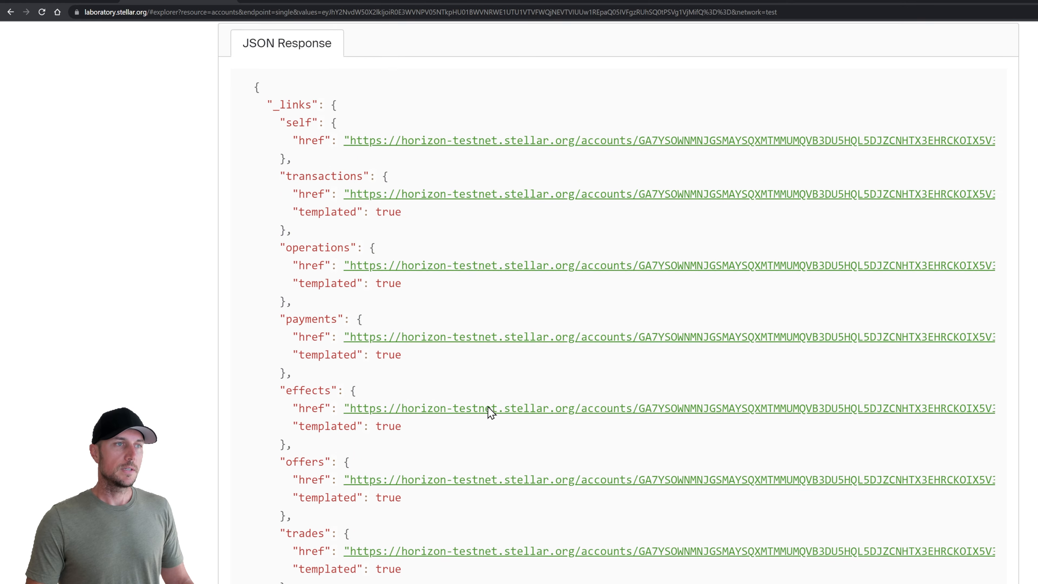
pyautogui.scroll(6, 488, 409)
# Revisit the Change Trust operation, try 0 as trust limit, then clear it back to empty
pyautogui.click(595, 144)
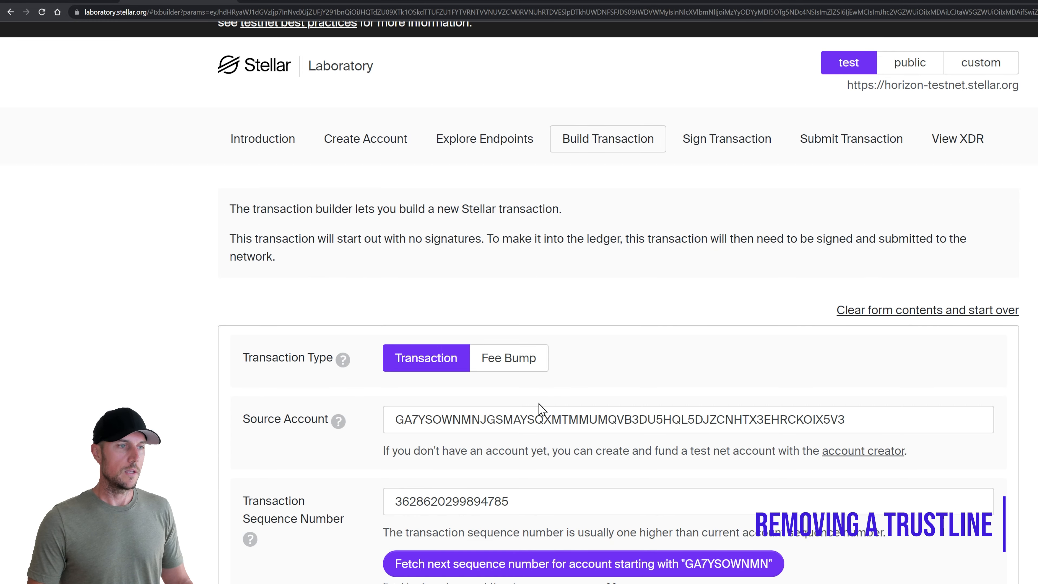
pyautogui.scroll(-5, 535, 405)
pyautogui.scroll(-10, 530, 403)
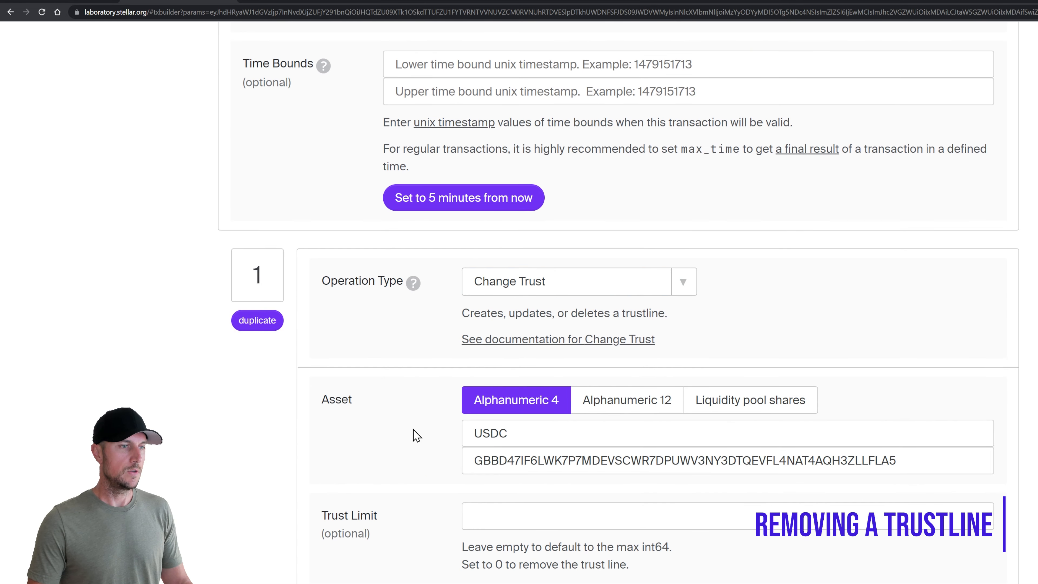
pyautogui.scroll(-3, 442, 421)
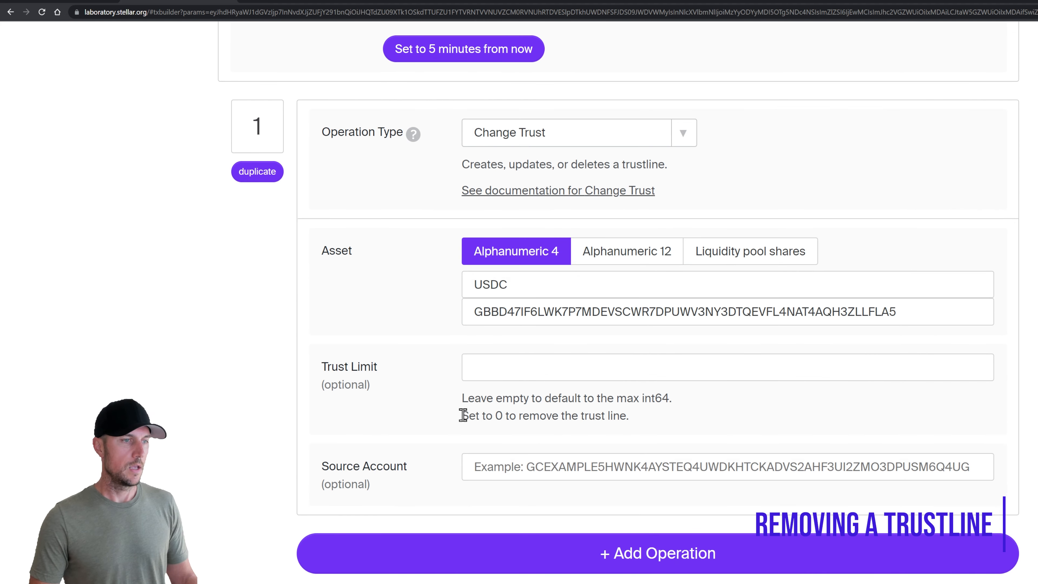
pyautogui.moveTo(461, 414); pyautogui.dragTo(636, 420)
pyautogui.click(637, 419)
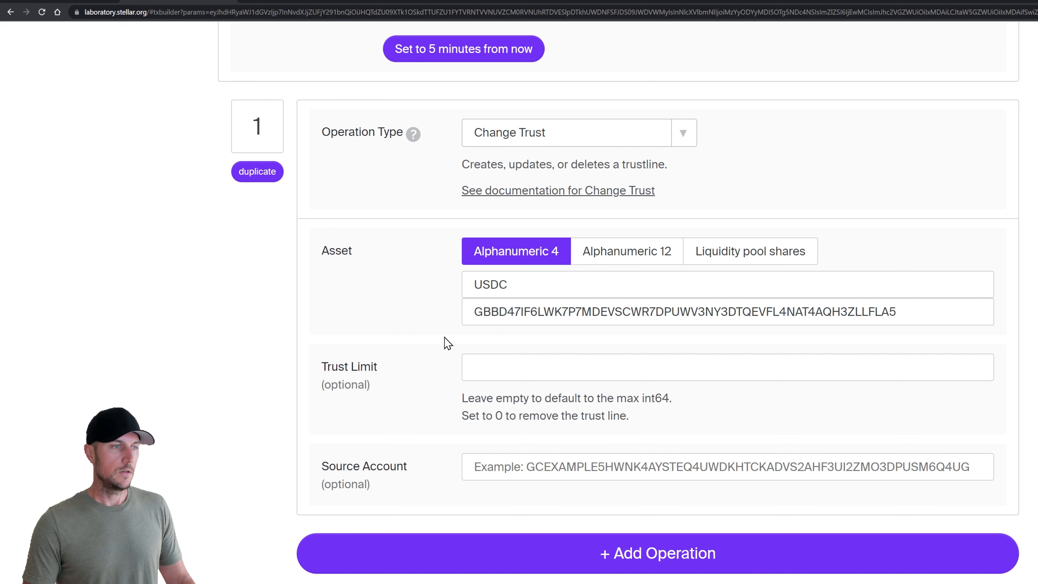
pyautogui.click(511, 364)
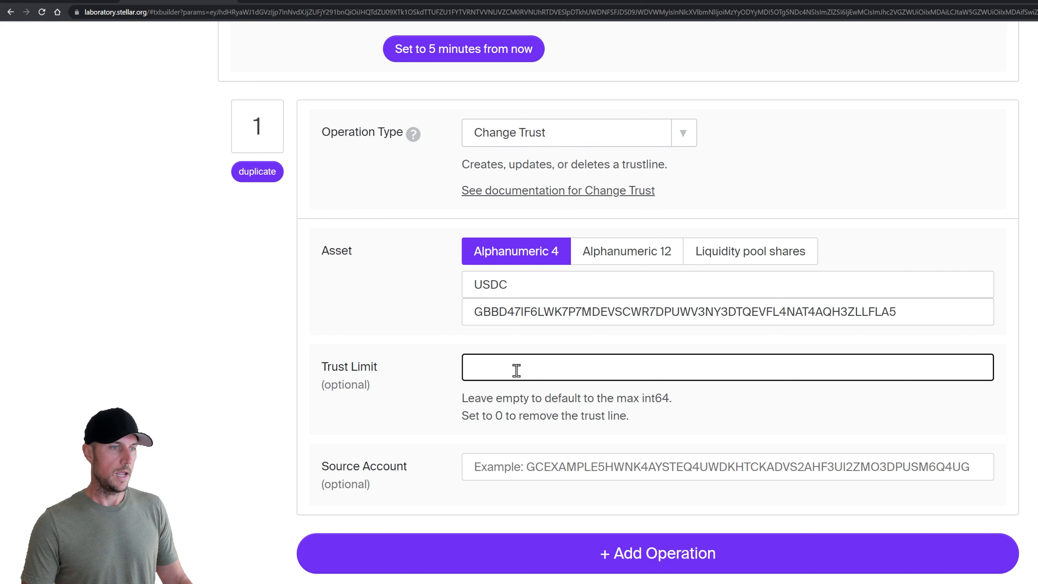
pyautogui.write('0')
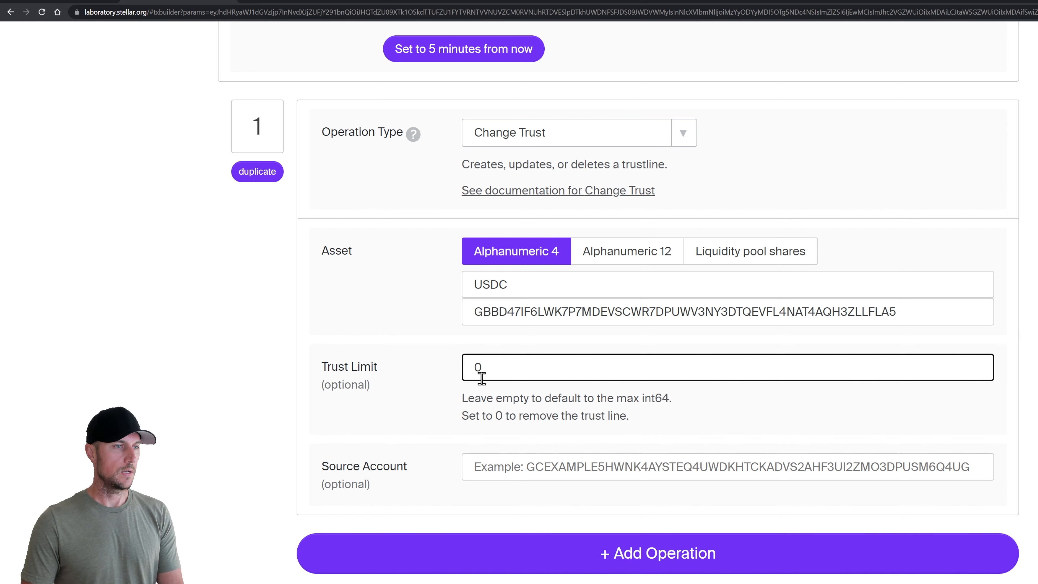
pyautogui.press('BackSpace')
pyautogui.click(273, 377)
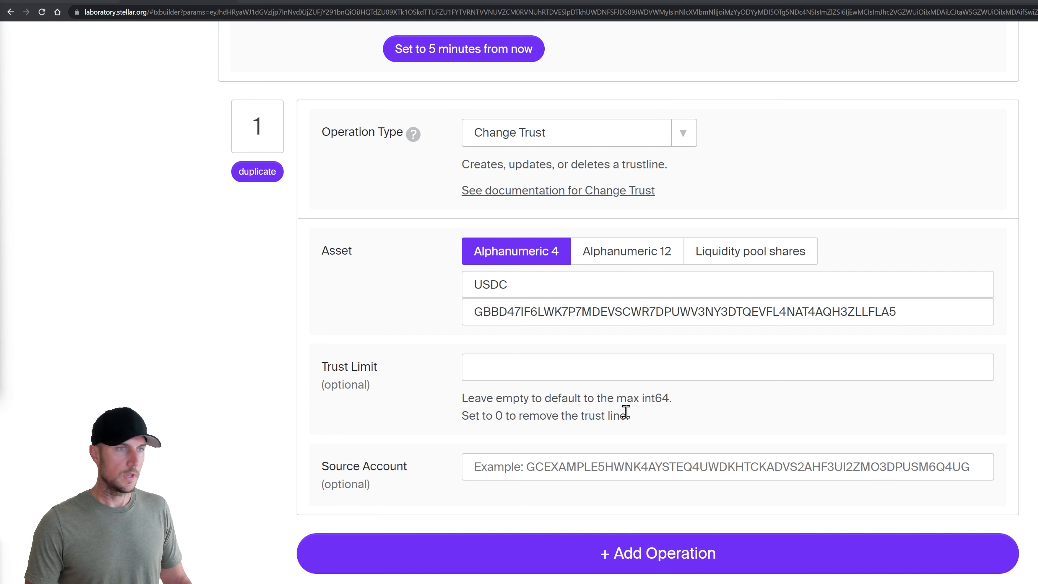
pyautogui.scroll(15, 626, 412)
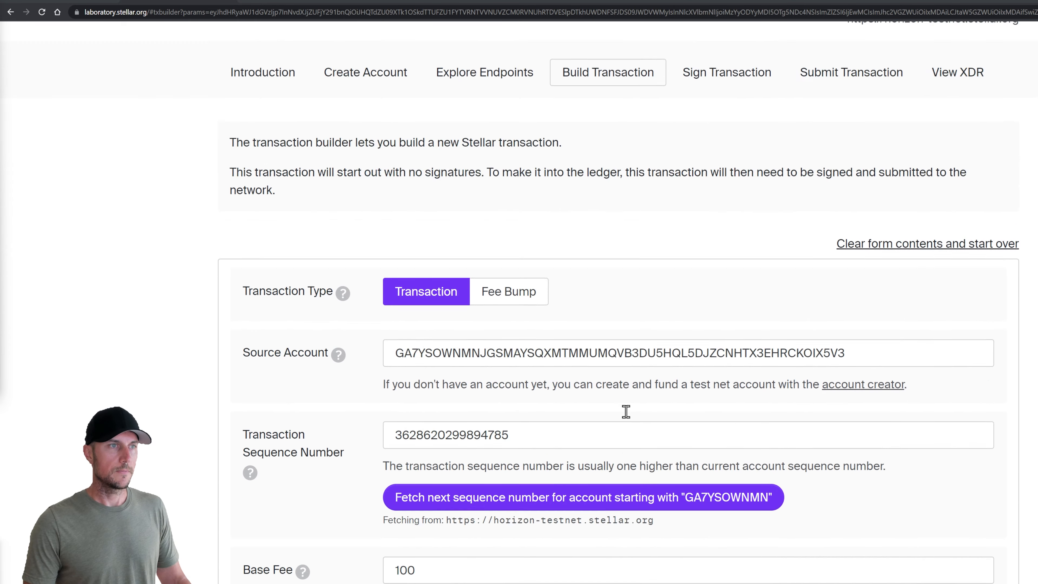
# Replace the source account with the claimant's public key and fetch its next sequence number
pyautogui.scroll(-5, 586, 320)
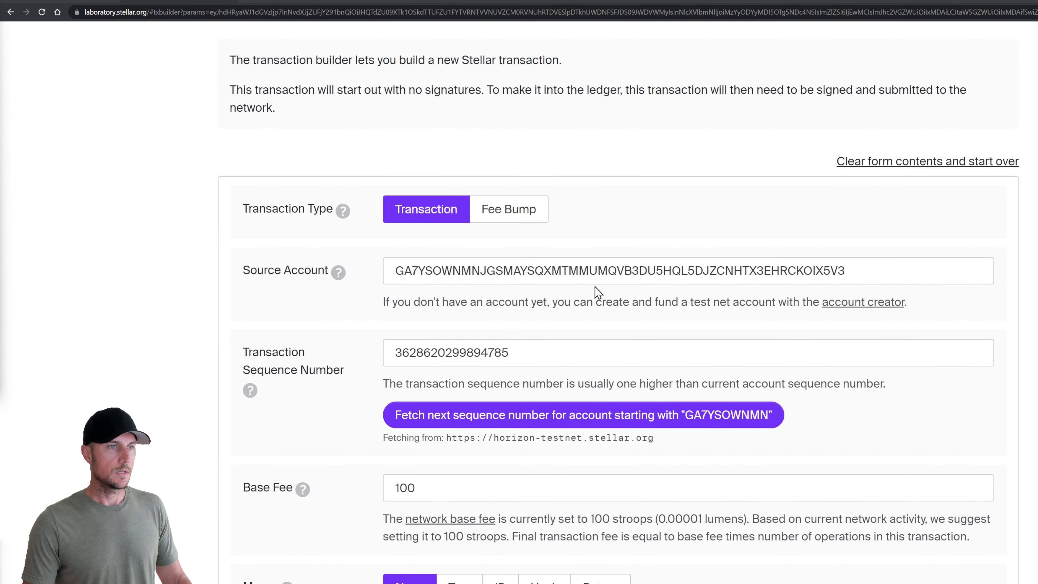
pyautogui.click(598, 275)
pyautogui.doubleClick(599, 275)
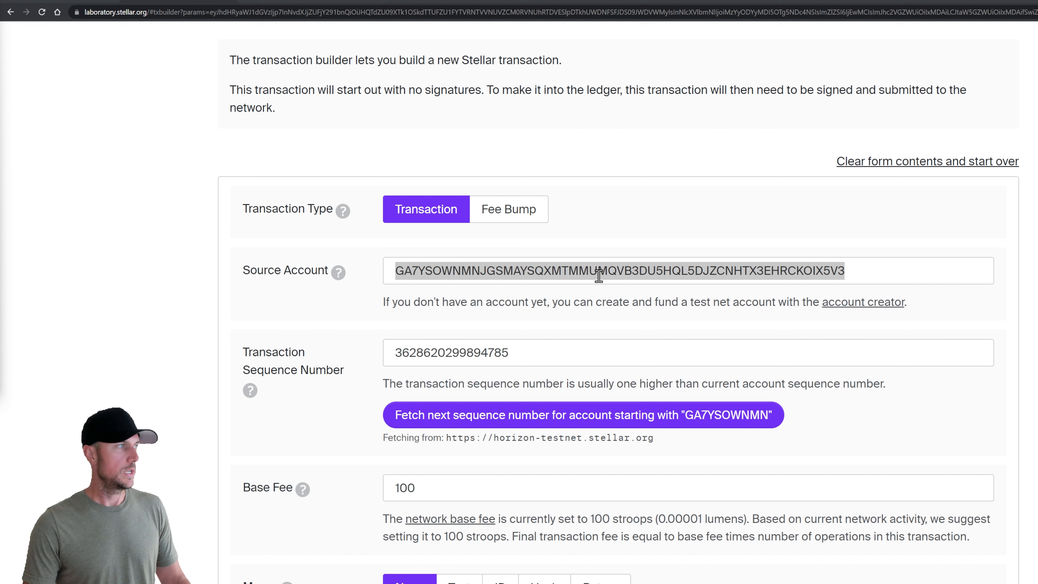
pyautogui.hotkey('alt', 'Tab')
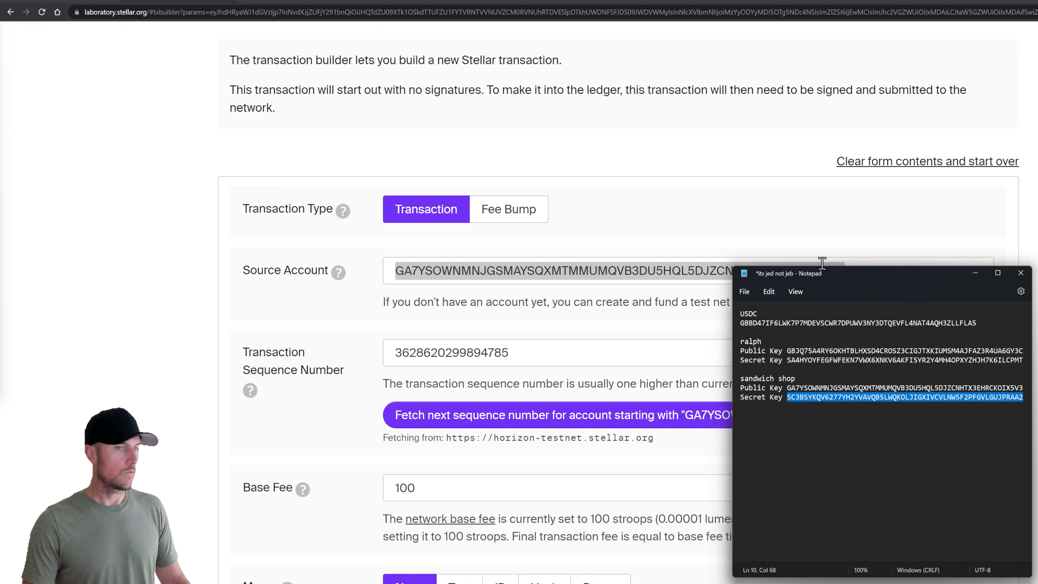
pyautogui.doubleClick(866, 352)
pyautogui.hotkey('ctrl', 'c')
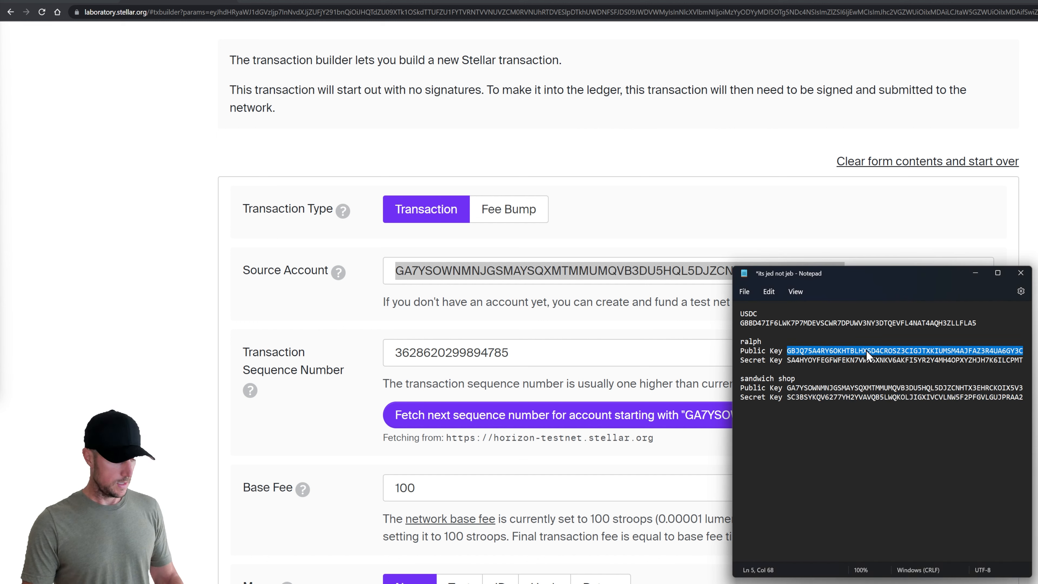
pyautogui.doubleClick(545, 266)
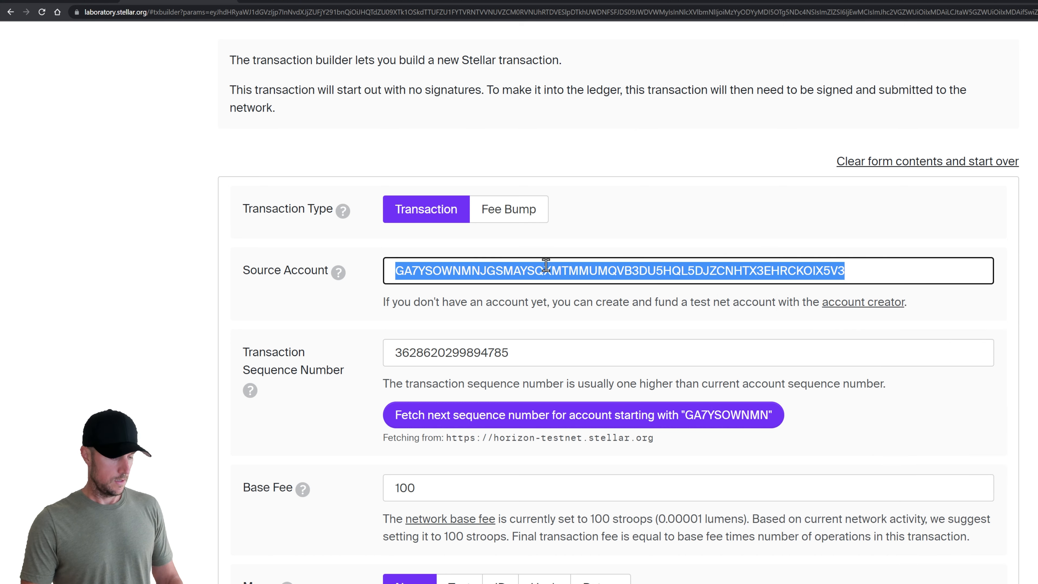
pyautogui.hotkey('ctrl', 'v')
pyautogui.click(535, 417)
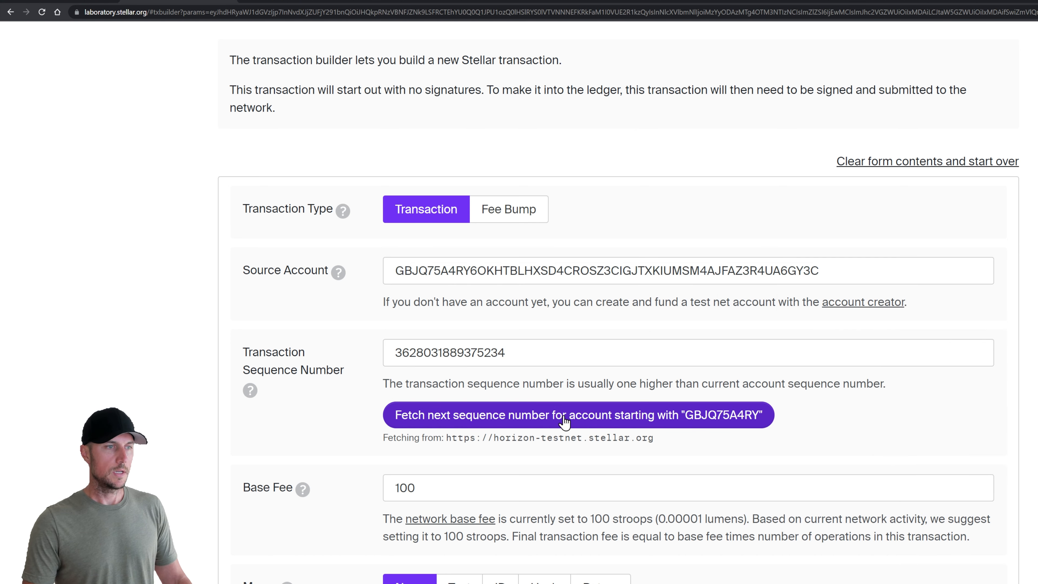
pyautogui.scroll(-2, 359, 407)
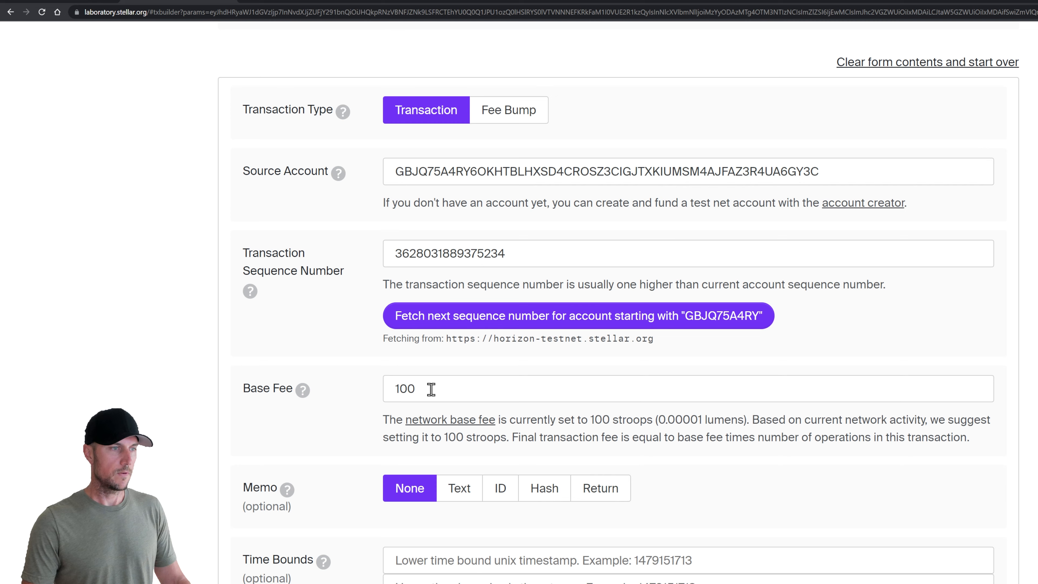
pyautogui.scroll(-7, 361, 432)
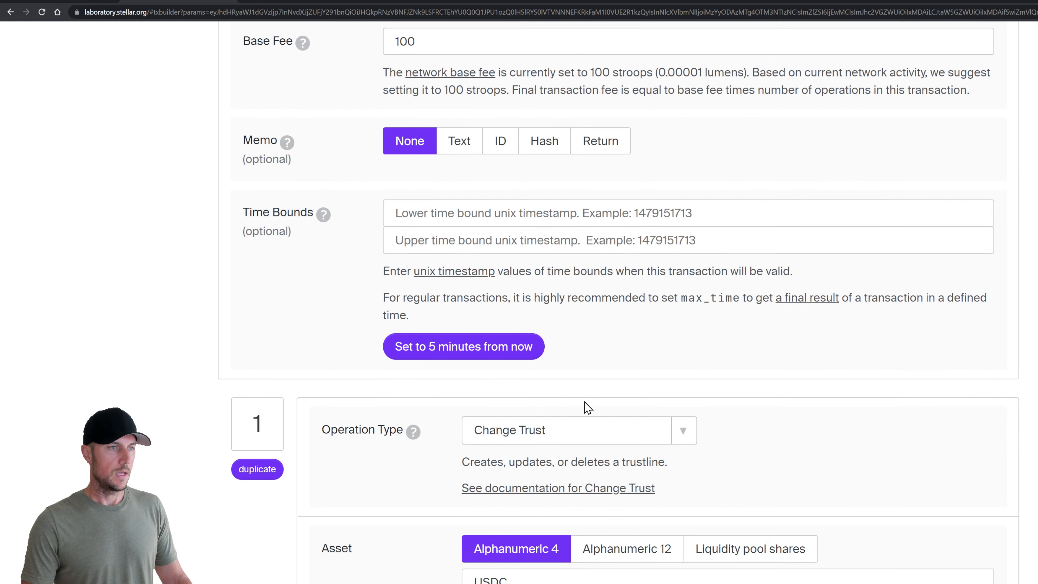
pyautogui.scroll(-2, 584, 401)
pyautogui.click(589, 334)
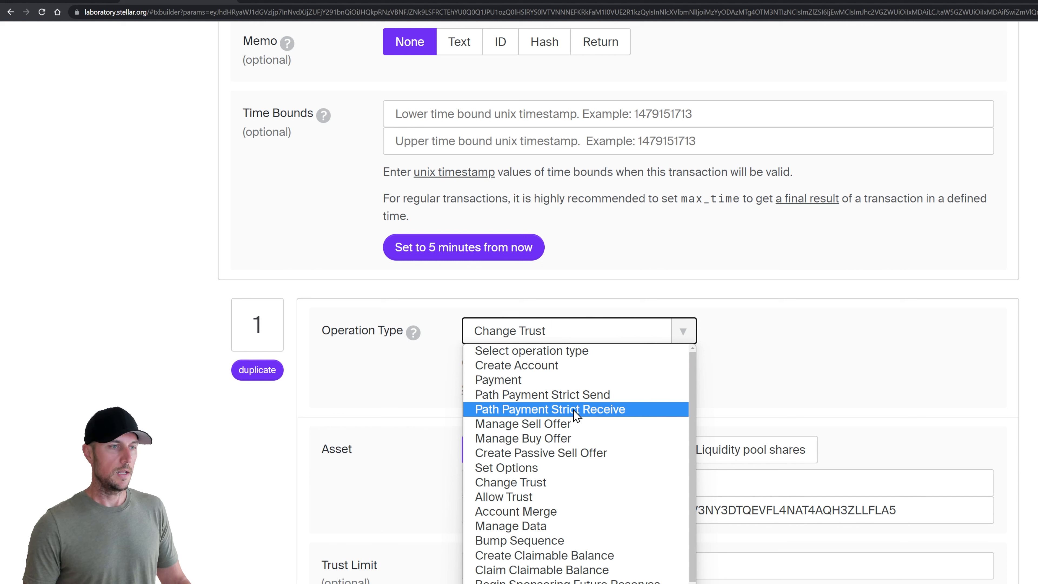
# Switch to Path Payment Strict Receive with the sandwich shop public key as destination
pyautogui.click(639, 415)
pyautogui.scroll(-3, 439, 380)
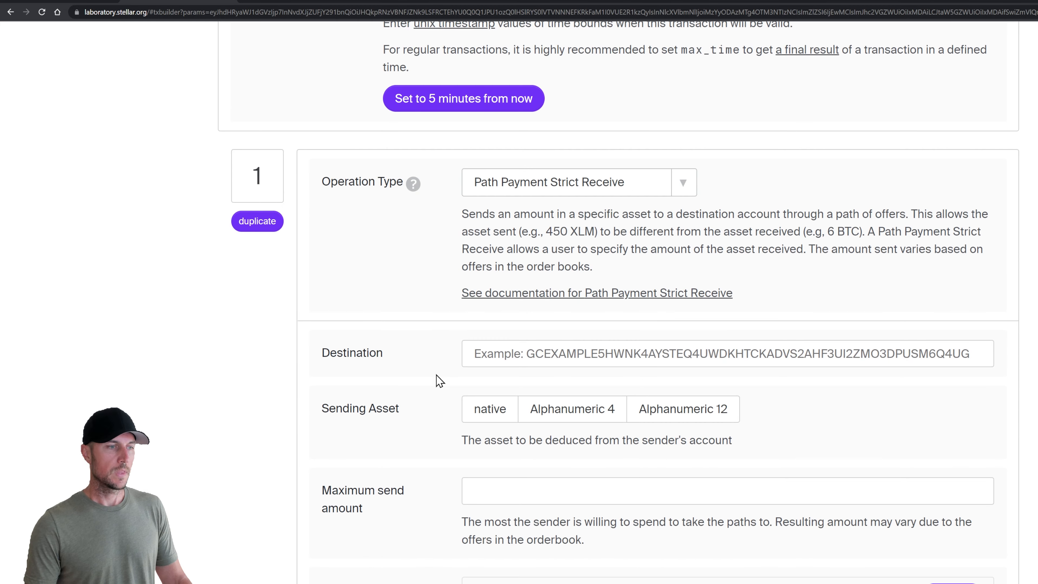
pyautogui.click(504, 353)
pyautogui.hotkey('alt', 'Tab')
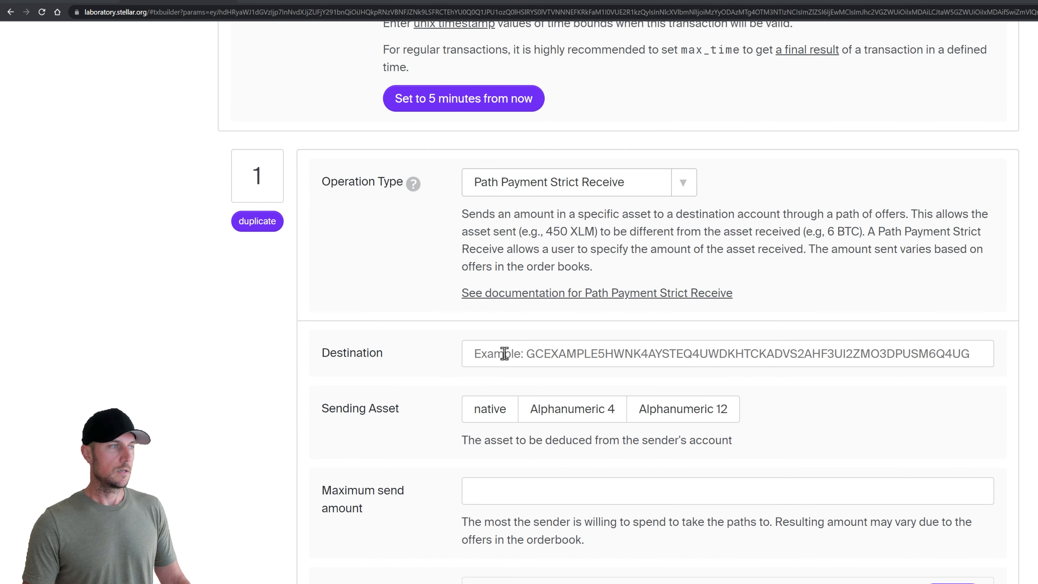
pyautogui.doubleClick(826, 387)
pyautogui.hotkey('ctrl', 'c')
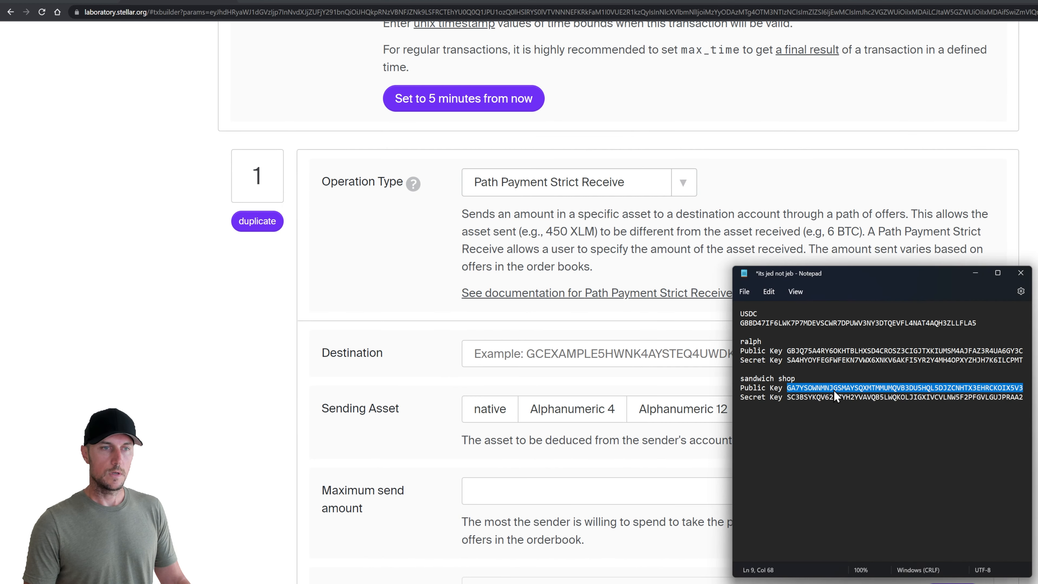
pyautogui.click(552, 354)
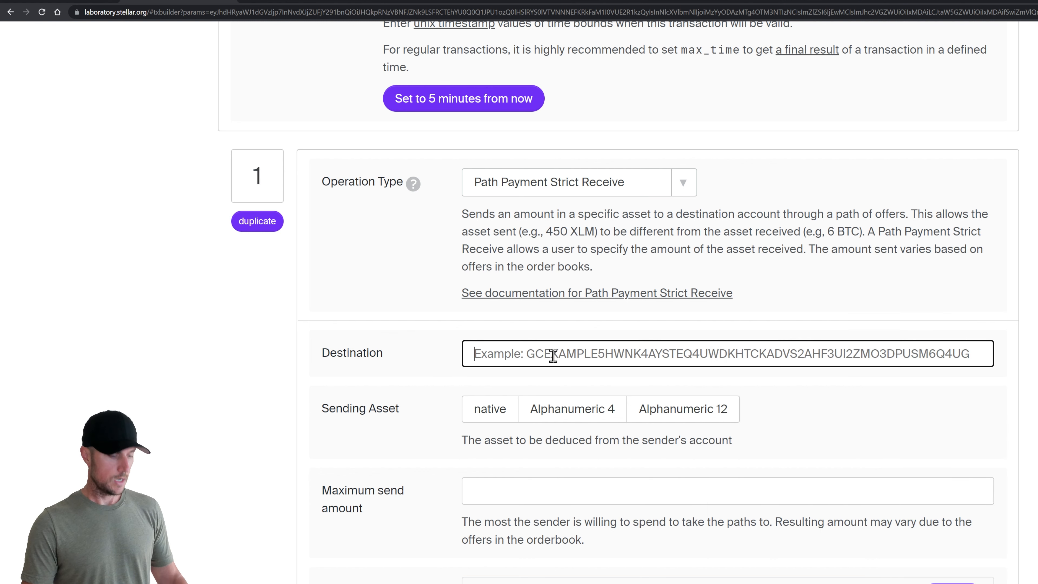
pyautogui.hotkey('ctrl', 'v')
pyautogui.click(426, 384)
# Choose native as the sending asset and set the maximum send amount to 5000
pyautogui.scroll(-2, 409, 377)
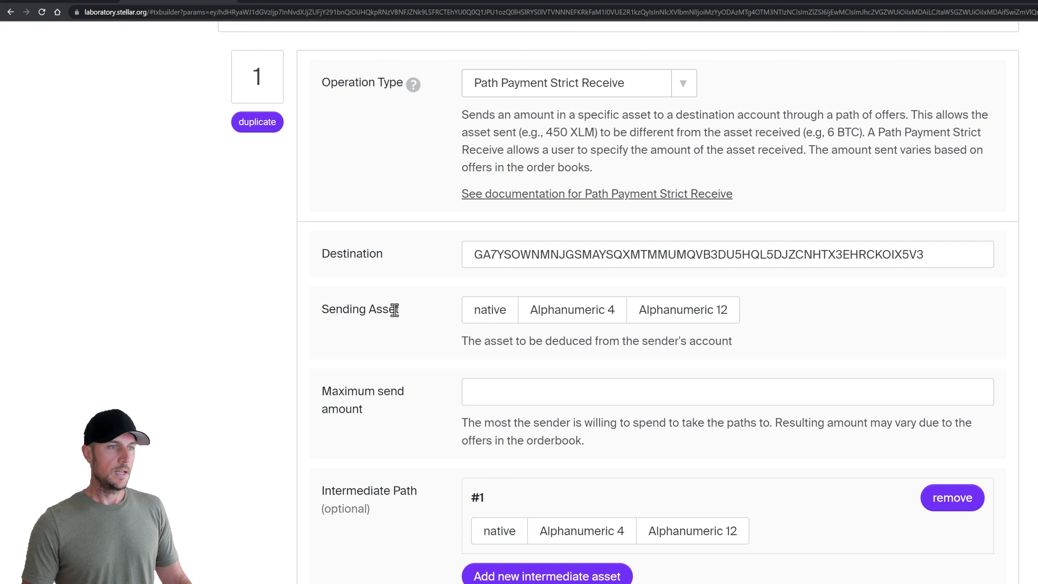
pyautogui.click(490, 311)
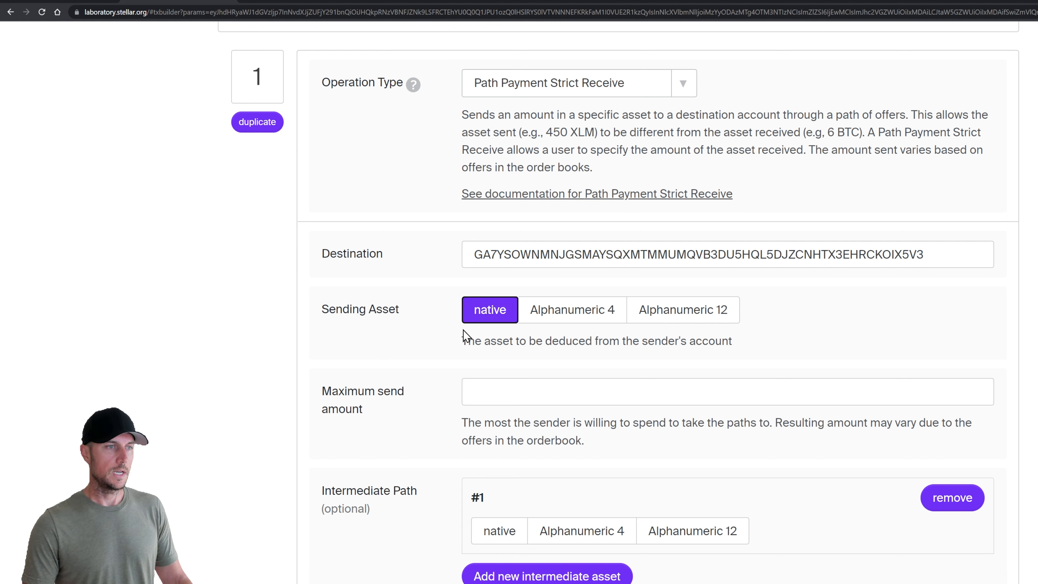
pyautogui.scroll(-1, 444, 324)
pyautogui.scroll(-2, 444, 323)
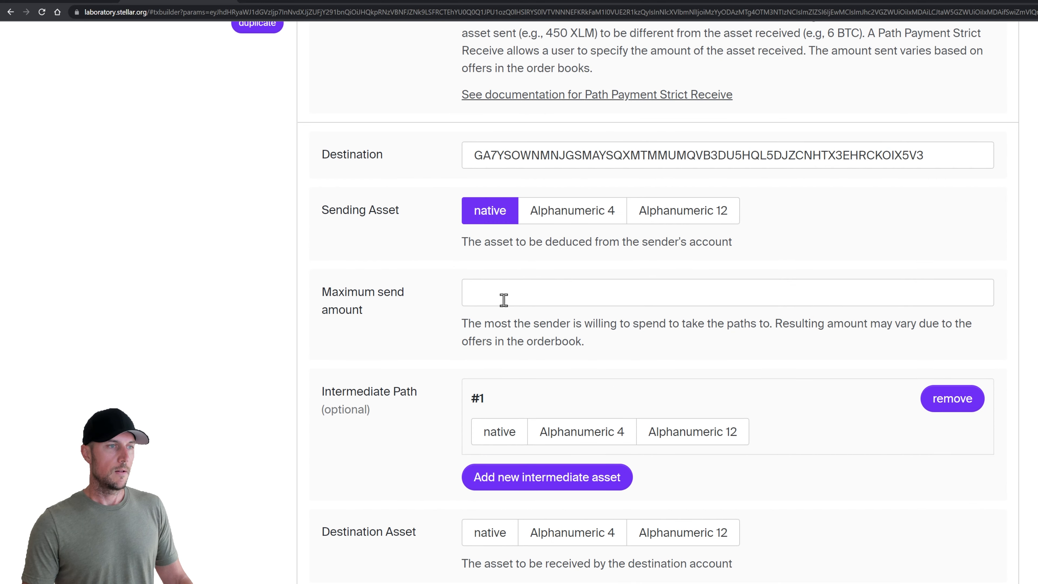
pyautogui.click(519, 293)
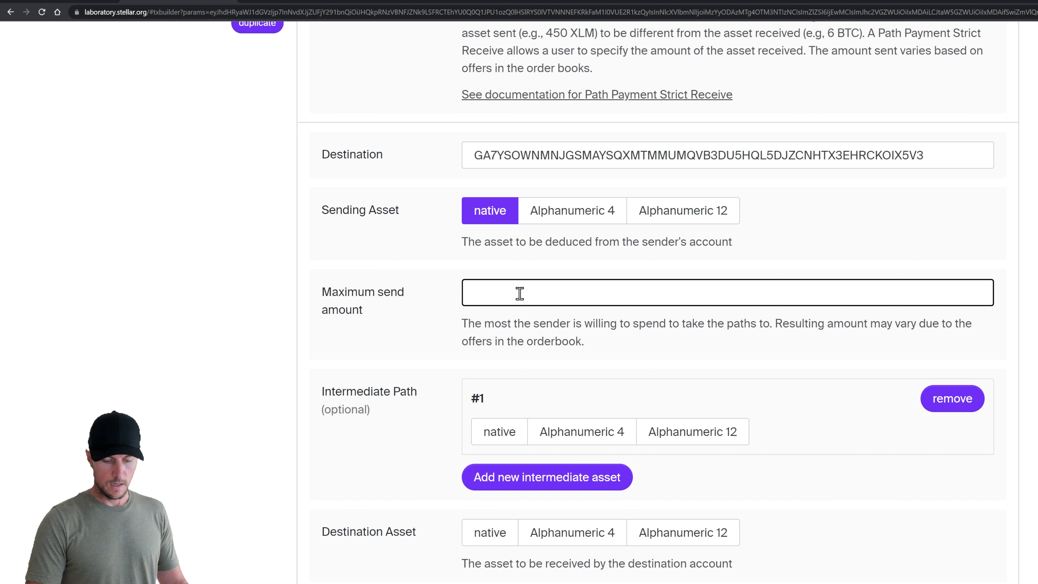
pyautogui.write('5000')
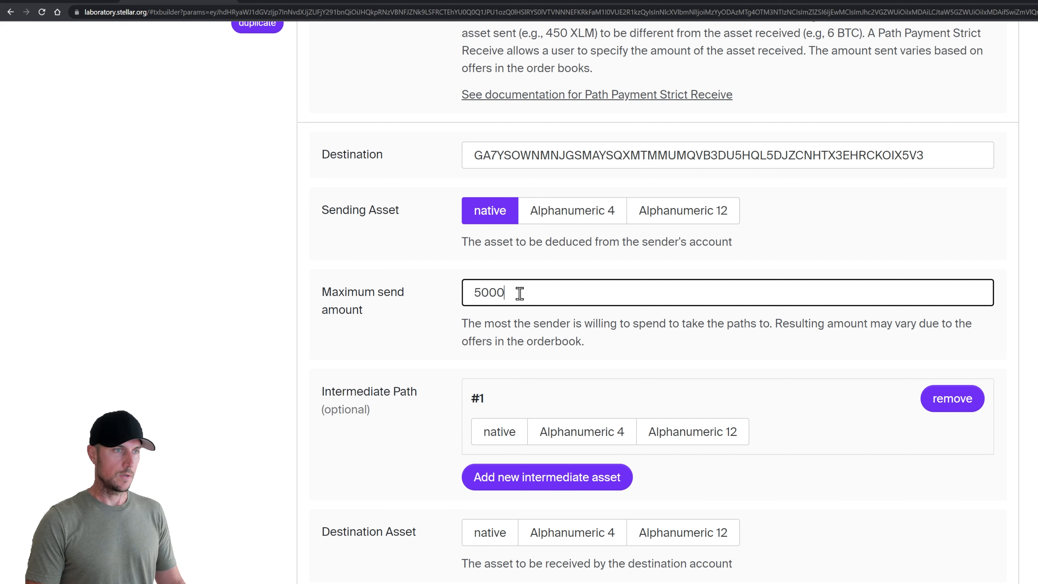
pyautogui.click(446, 310)
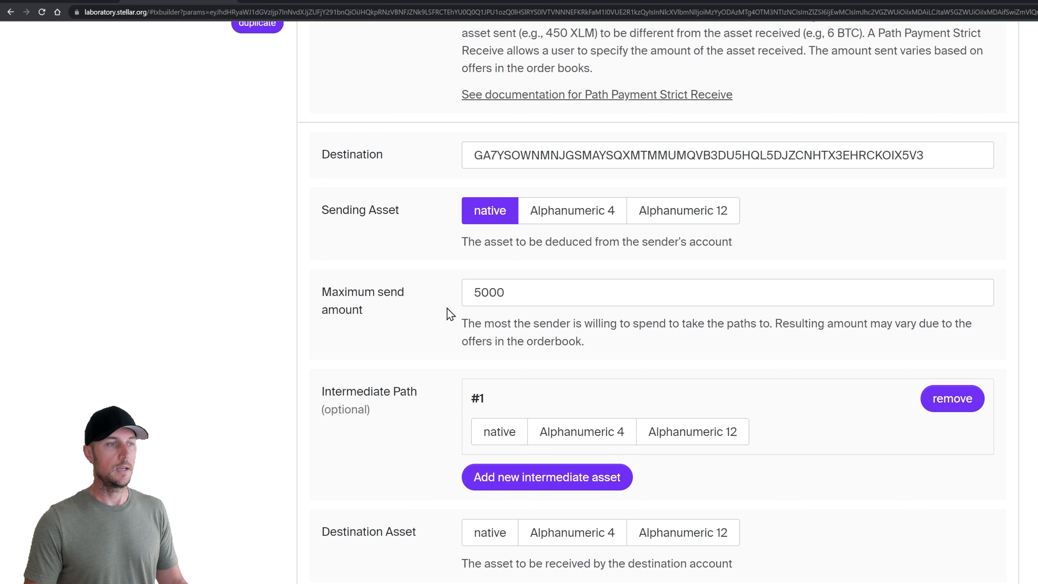
pyautogui.scroll(-2, 446, 310)
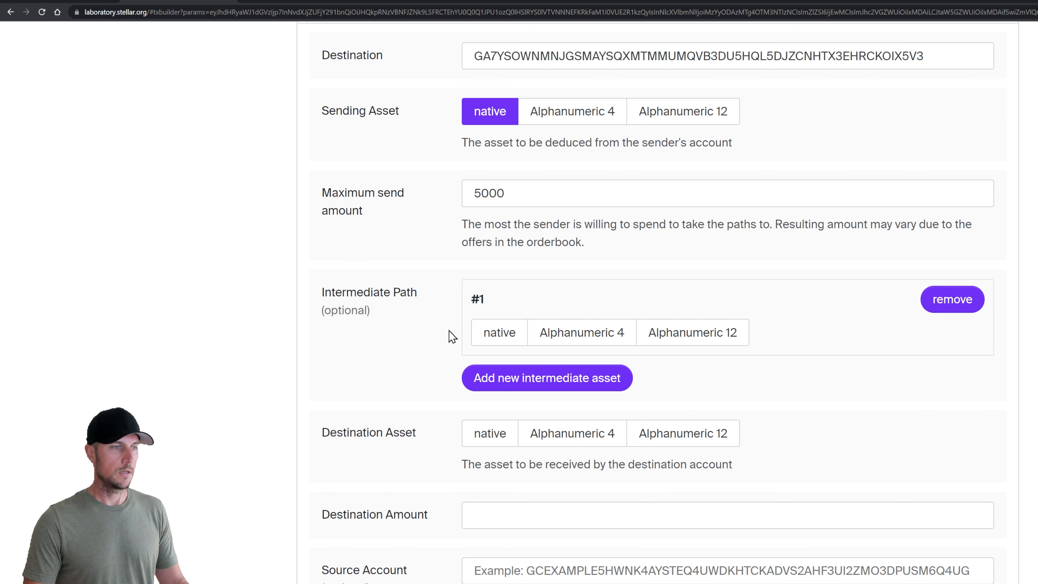
pyautogui.scroll(-2, 442, 323)
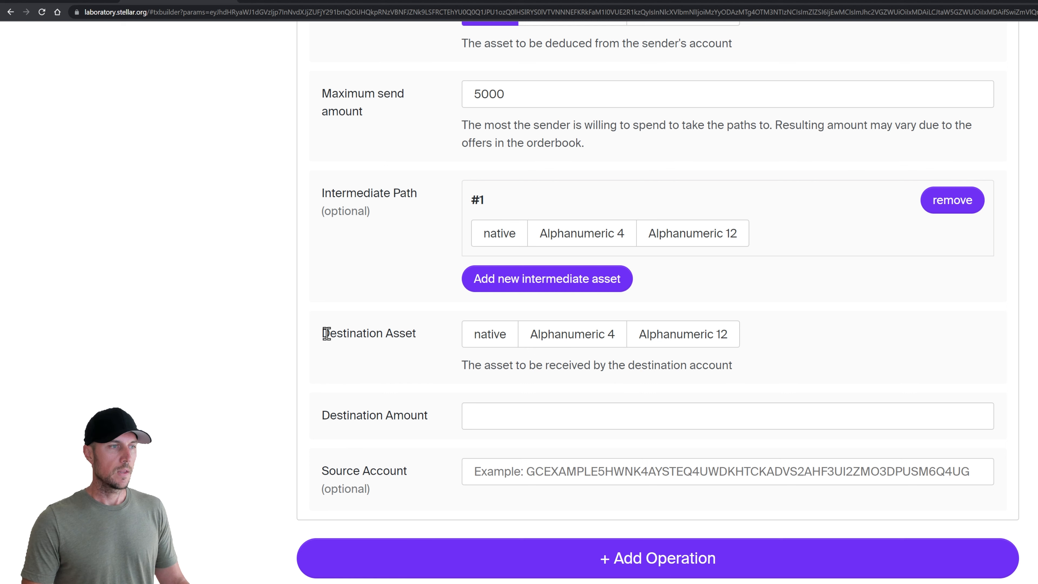
# Set the destination asset to Alphanumeric 4 code USDC with the issuer key copied from Notepad
pyautogui.click(499, 334)
pyautogui.click(563, 338)
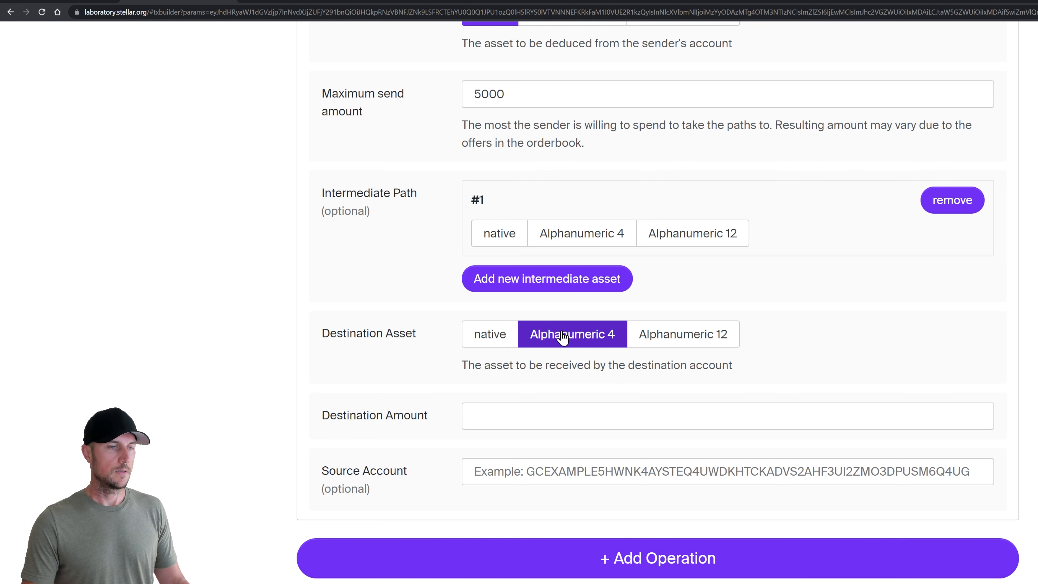
pyautogui.click(550, 365)
pyautogui.write('USDC')
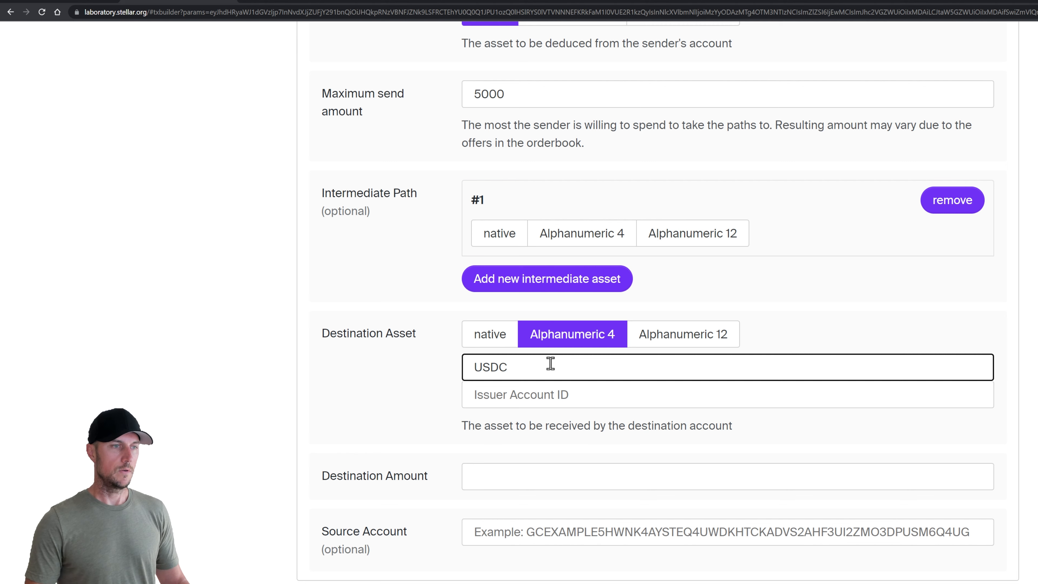
pyautogui.press('Tab')
pyautogui.hotkey('alt', 'Tab')
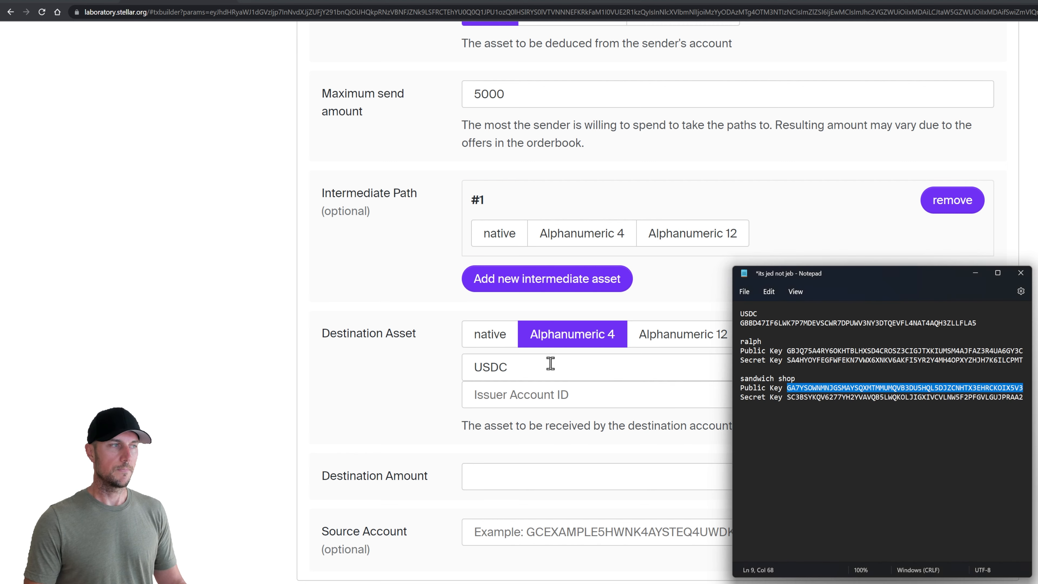
pyautogui.click(816, 323)
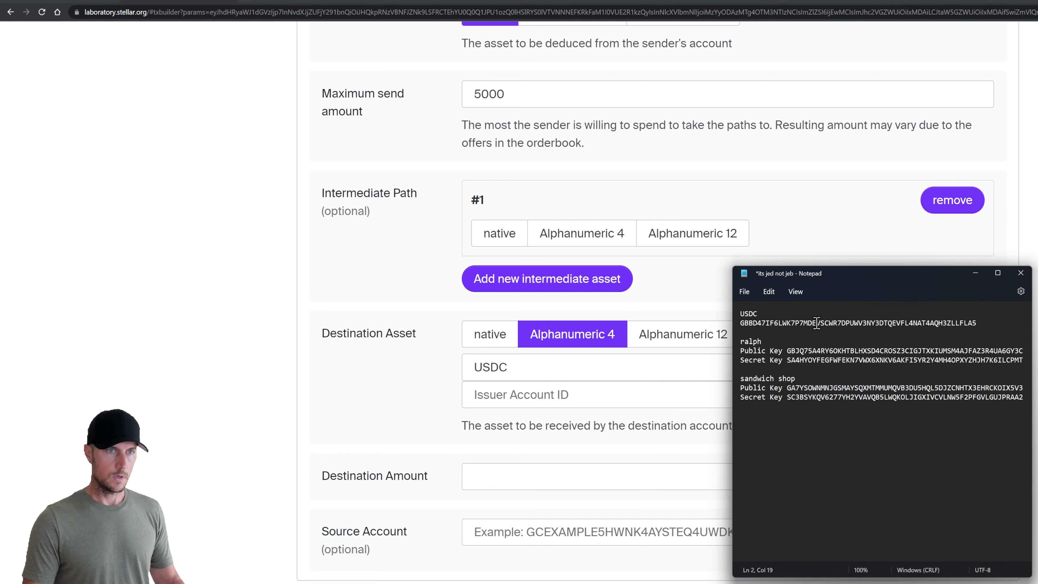
pyautogui.doubleClick(816, 323)
pyautogui.hotkey('ctrl', 'c')
pyautogui.click(530, 395)
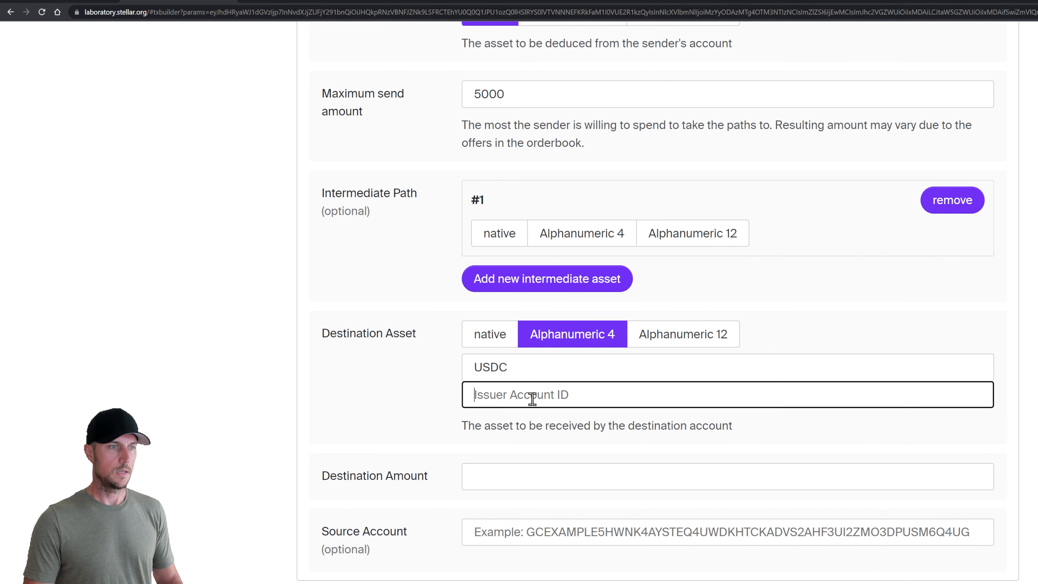
pyautogui.hotkey('ctrl', 'v')
pyautogui.click(431, 392)
pyautogui.click(476, 397)
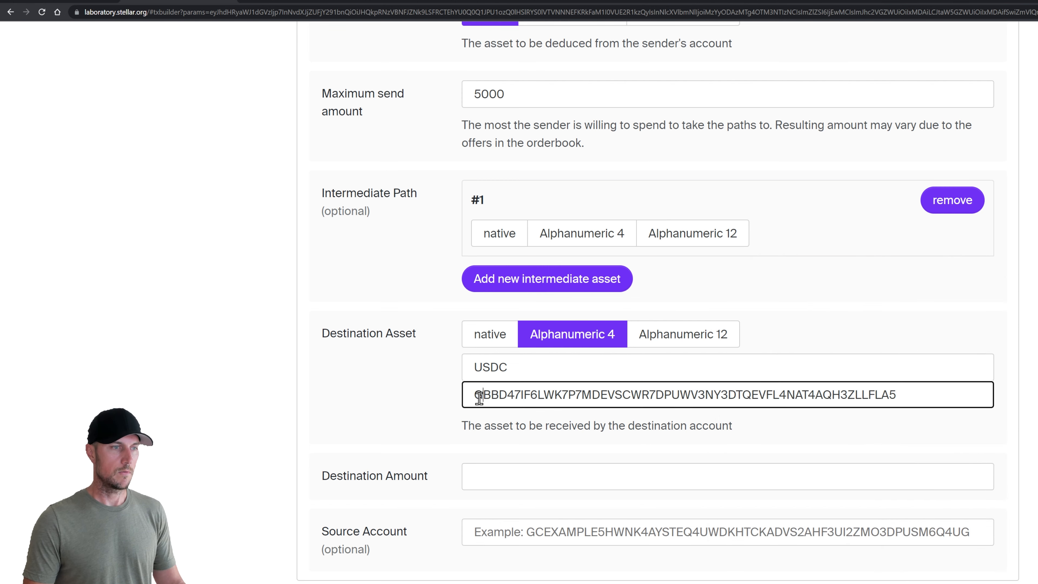
pyautogui.click(442, 411)
# Enter a destination amount of 5 and view the resulting transaction envelope XDR
pyautogui.scroll(-2, 450, 407)
pyautogui.click(522, 376)
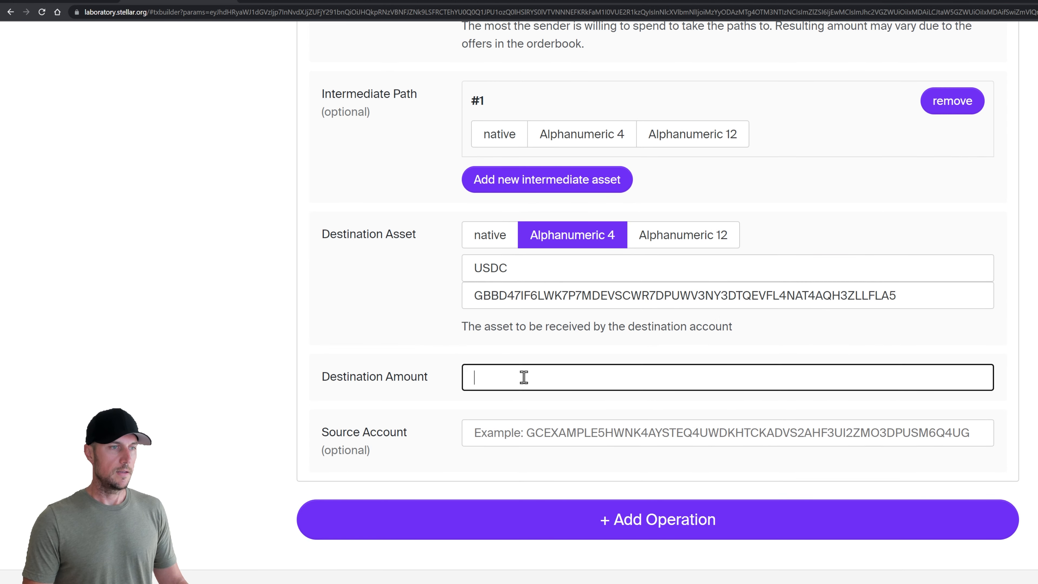
pyautogui.write('5')
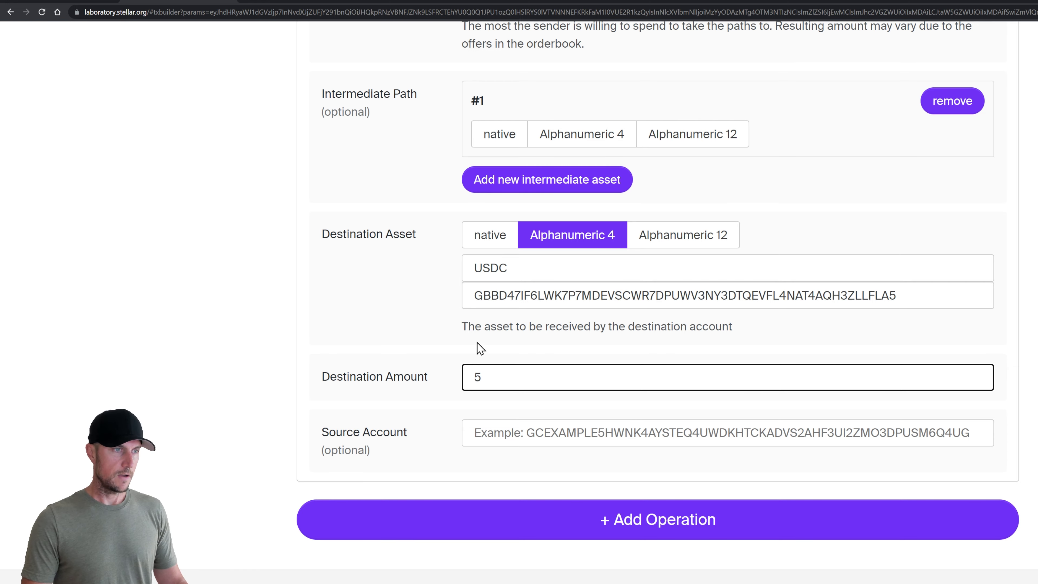
pyautogui.click(437, 331)
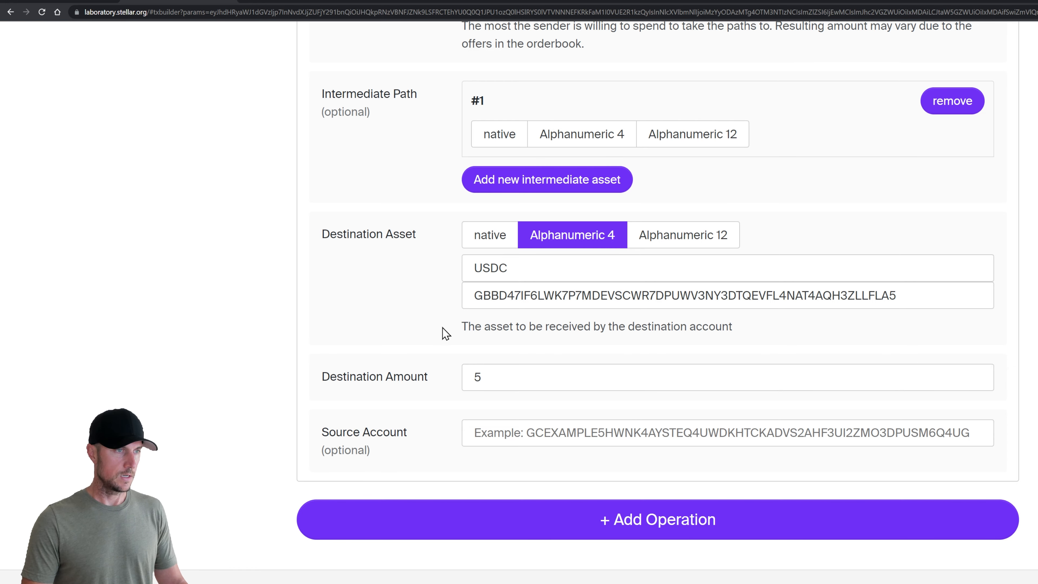
pyautogui.scroll(-7, 442, 331)
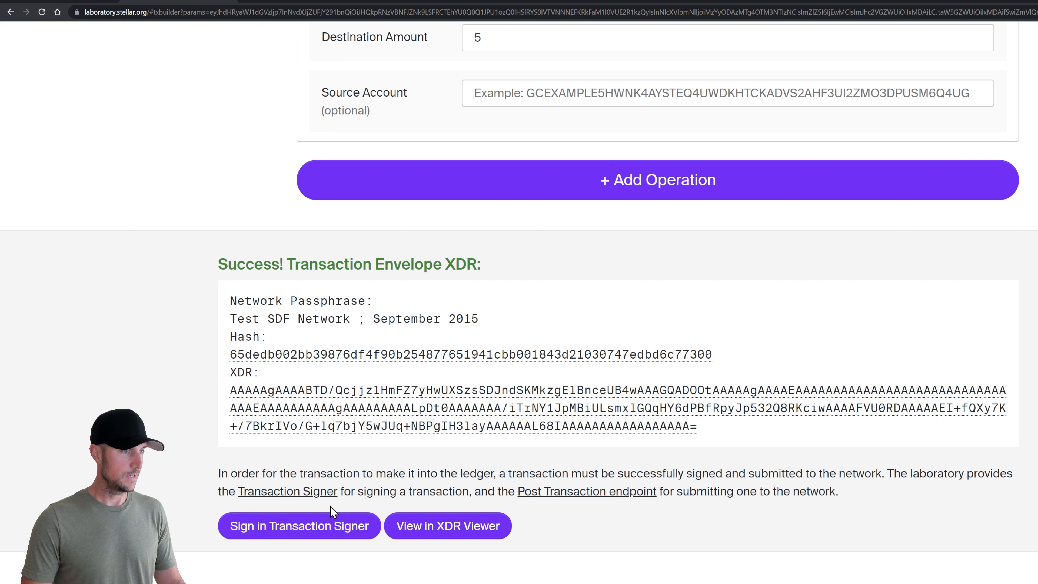
# Sign the path payment with the paying account's secret key and send it for submission
pyautogui.click(302, 534)
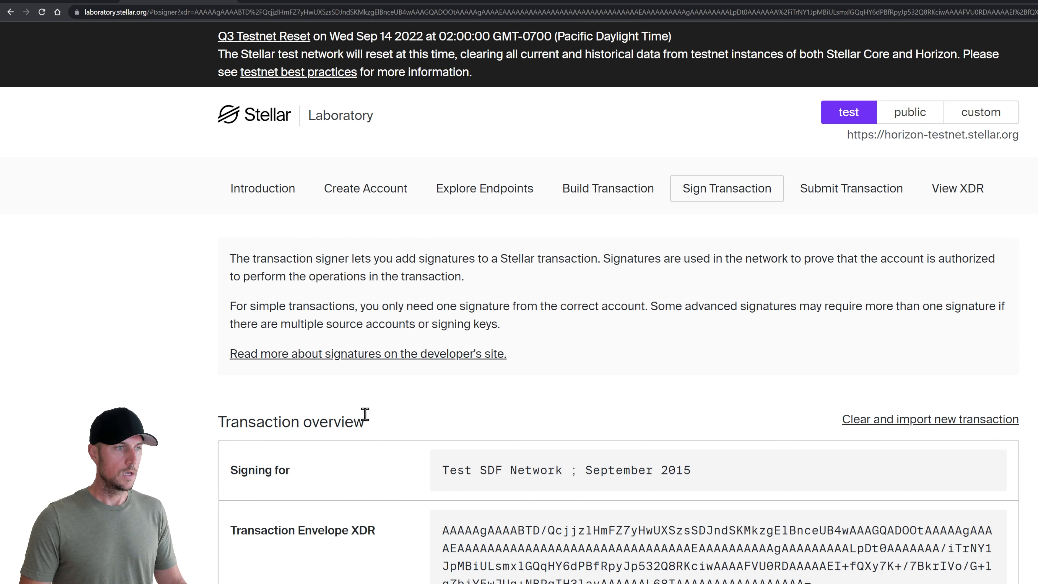
pyautogui.scroll(-5, 378, 414)
pyautogui.scroll(-8, 377, 413)
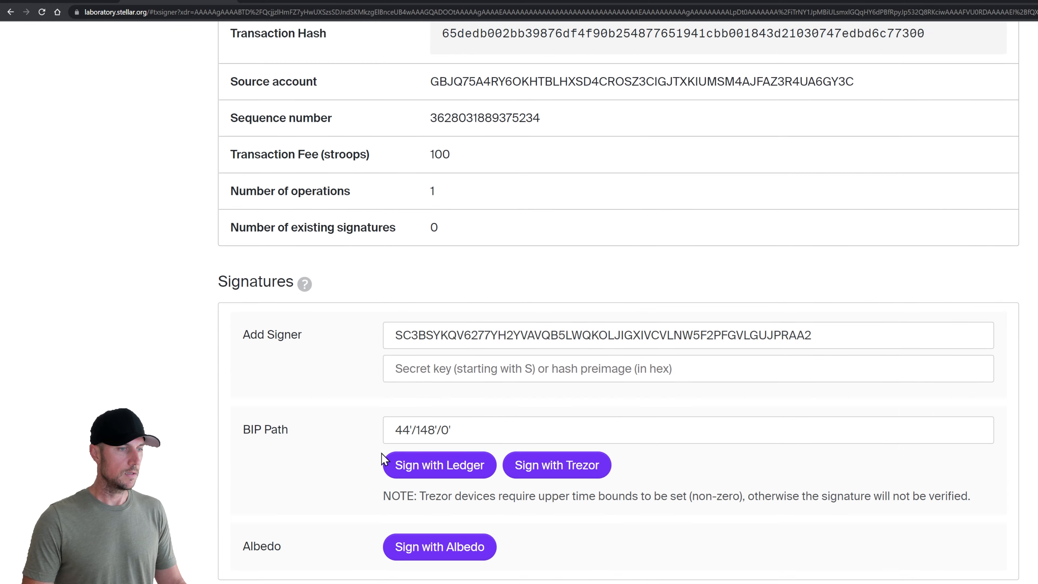
pyautogui.hotkey('alt', 'Tab')
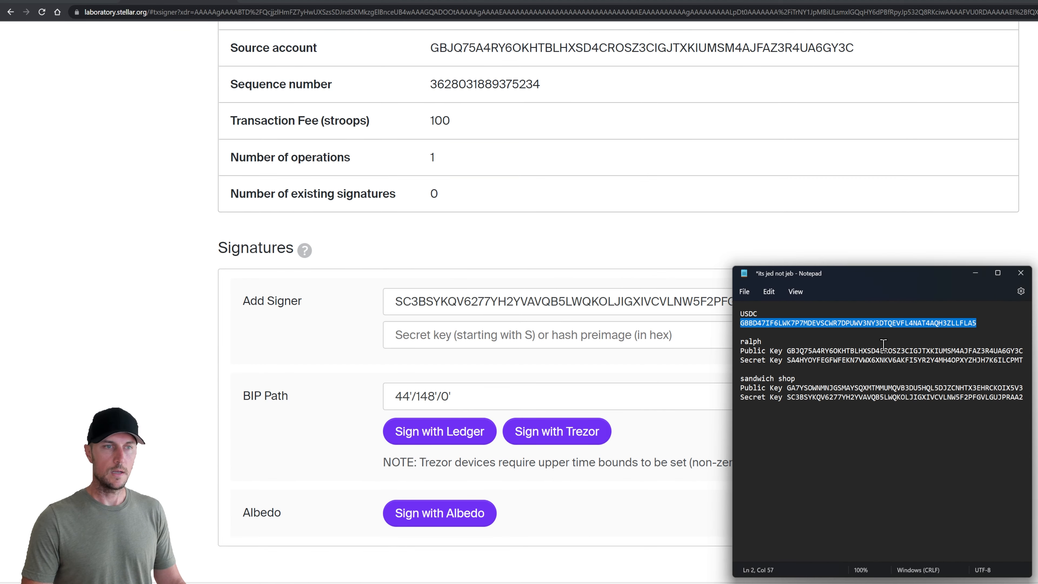
pyautogui.doubleClick(862, 362)
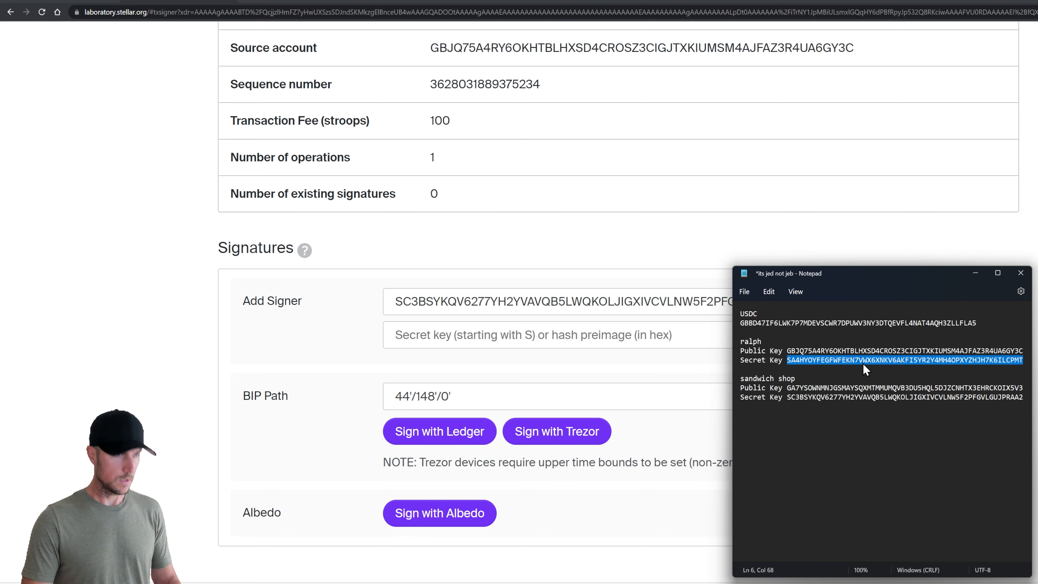
pyautogui.doubleClick(535, 301)
pyautogui.hotkey('ctrl', 'v')
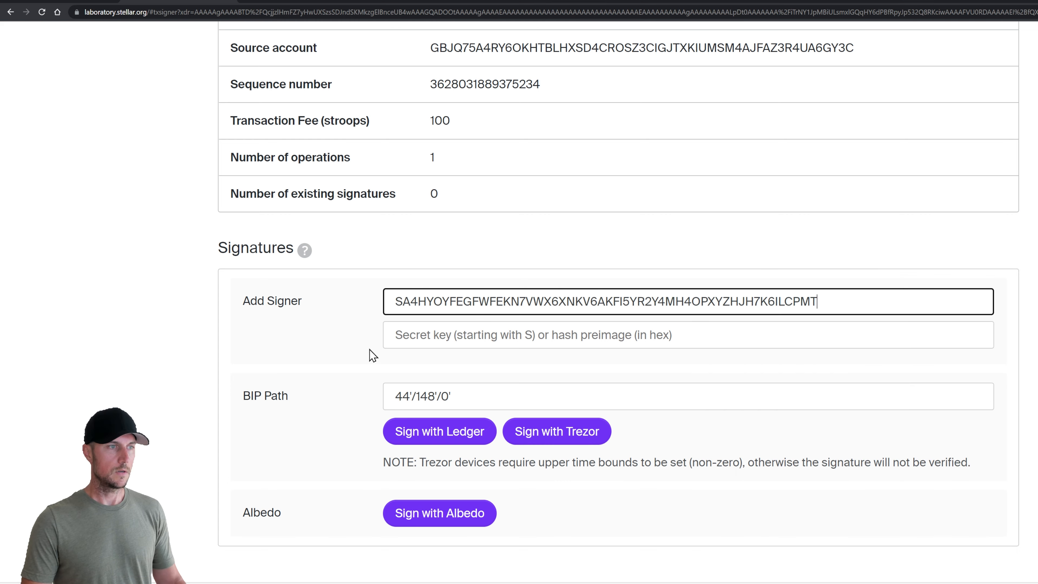
pyautogui.scroll(-6, 360, 378)
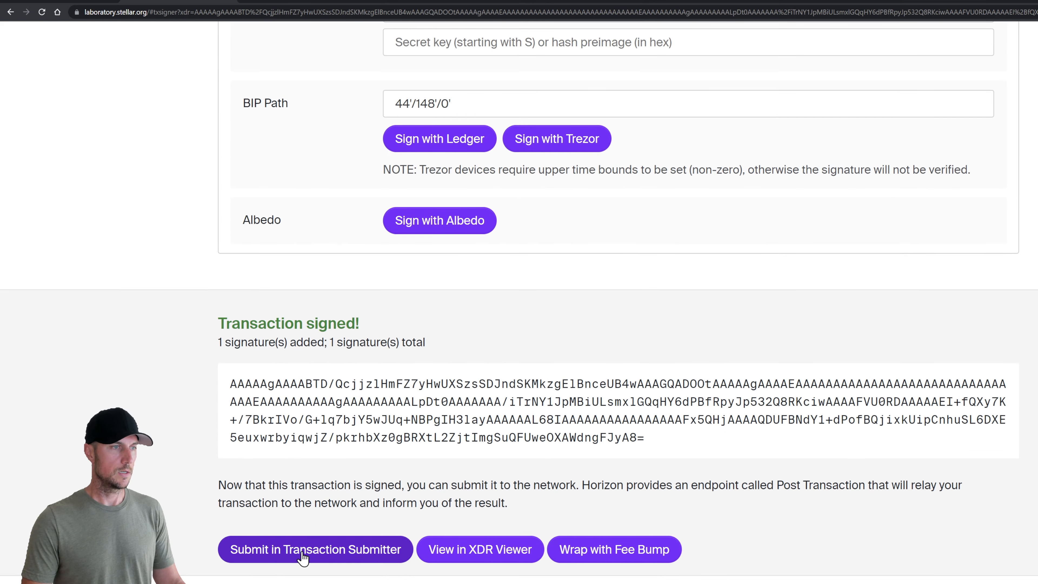
pyautogui.click(303, 562)
pyautogui.click(293, 437)
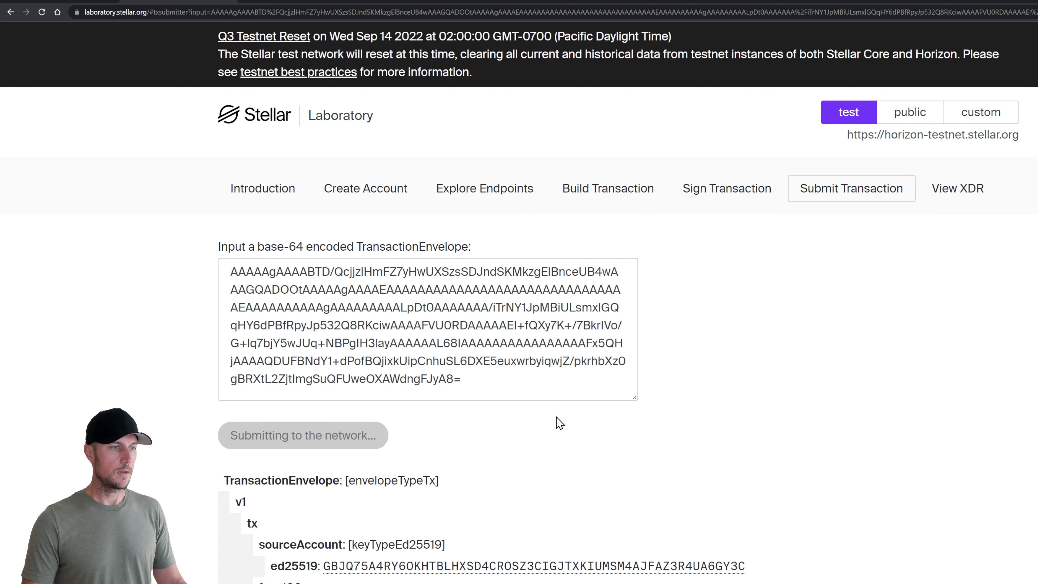
# Confirm the transaction succeeded with 1 operation in ledger 844963 and select its hash
pyautogui.scroll(-6, 557, 424)
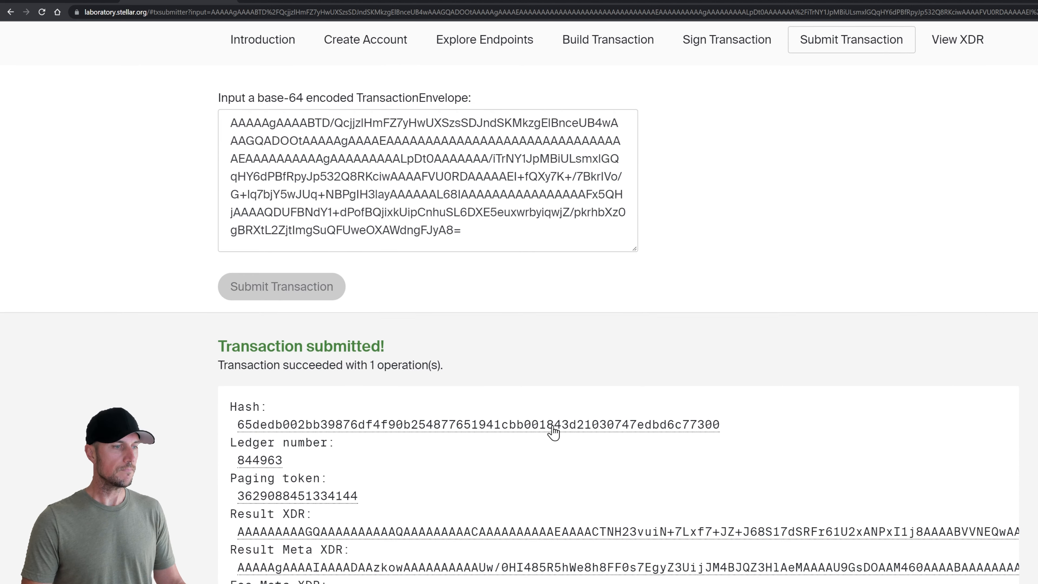
pyautogui.doubleClick(710, 334)
pyautogui.hotkey('ctrl', 'c')
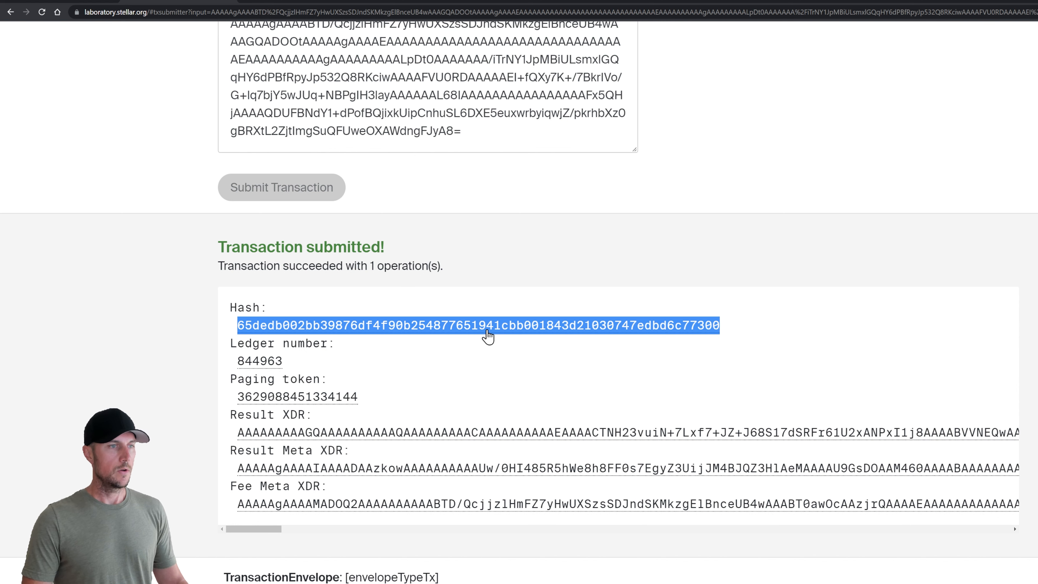
pyautogui.scroll(5, 523, 398)
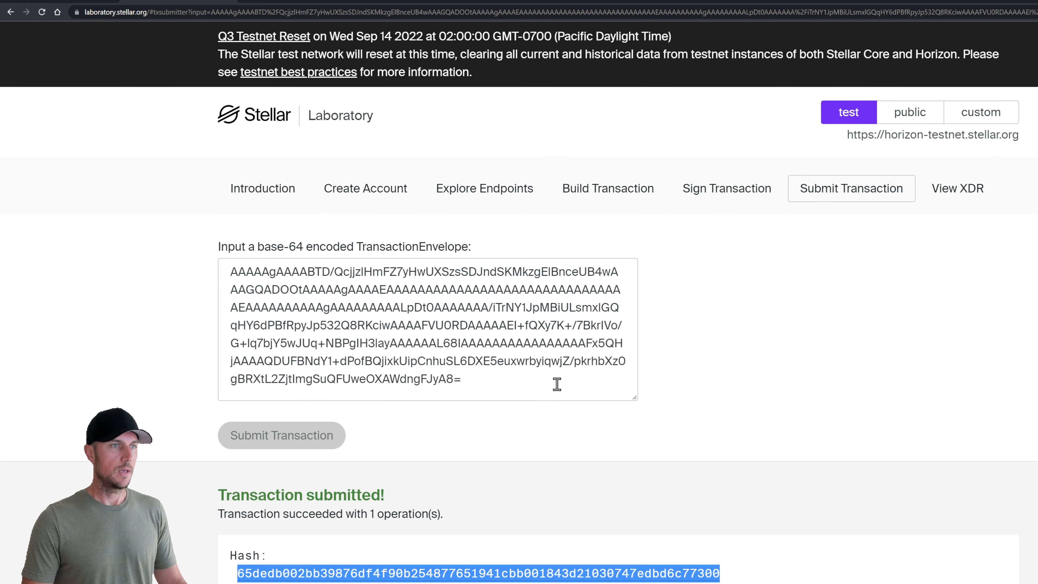
# Query Operations for Transaction using the pasted hash, showing the 5 USDC path_payment_strict_receive
pyautogui.click(486, 192)
pyautogui.scroll(-3, 557, 446)
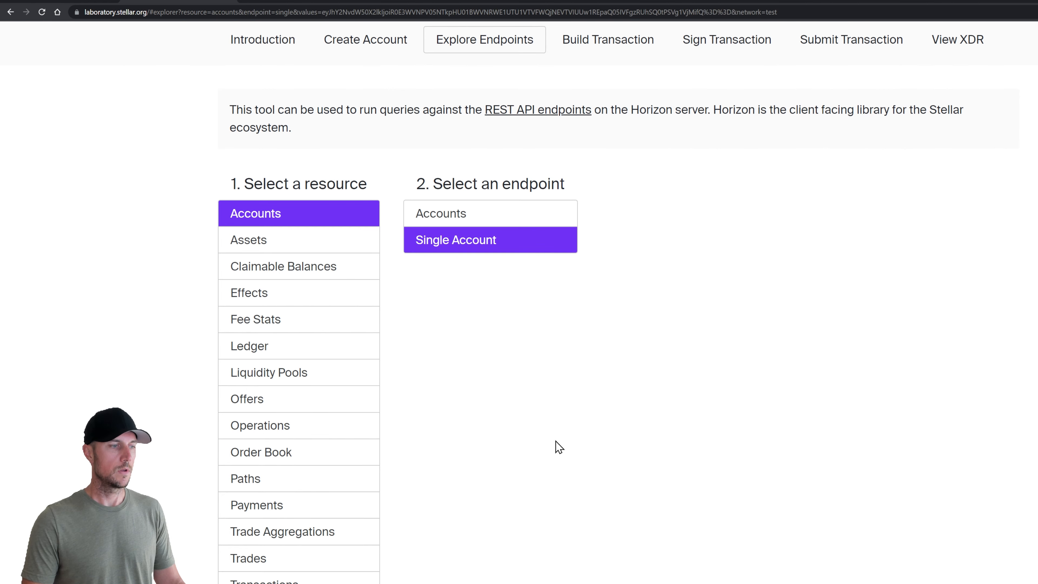
pyautogui.scroll(-3, 528, 420)
pyautogui.click(297, 334)
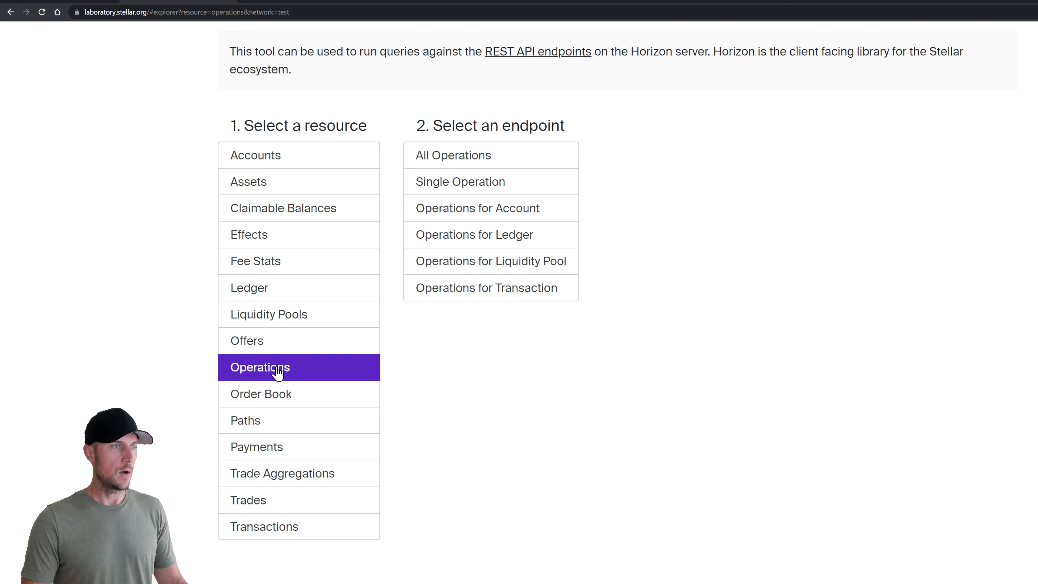
pyautogui.click(482, 292)
pyautogui.scroll(-1, 482, 295)
pyautogui.scroll(-4, 496, 387)
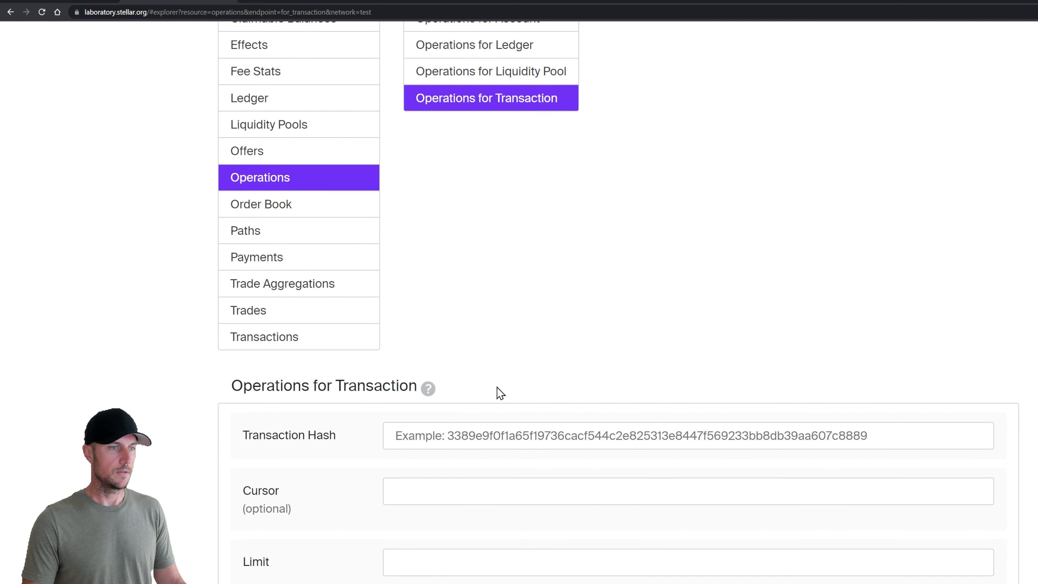
pyautogui.click(496, 427)
pyautogui.hotkey('ctrl', 'v')
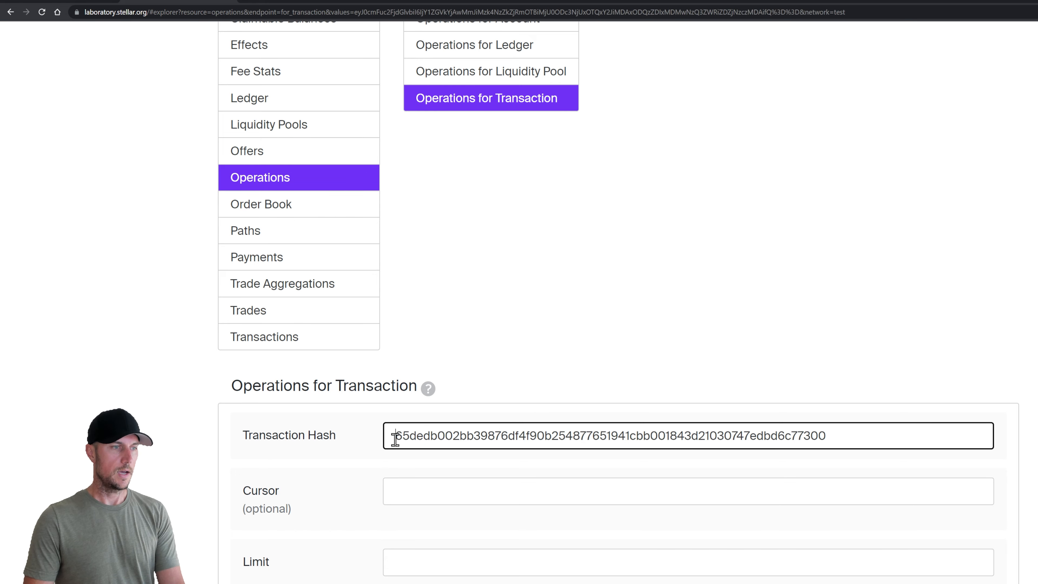
pyautogui.click(370, 440)
pyautogui.scroll(-4, 375, 505)
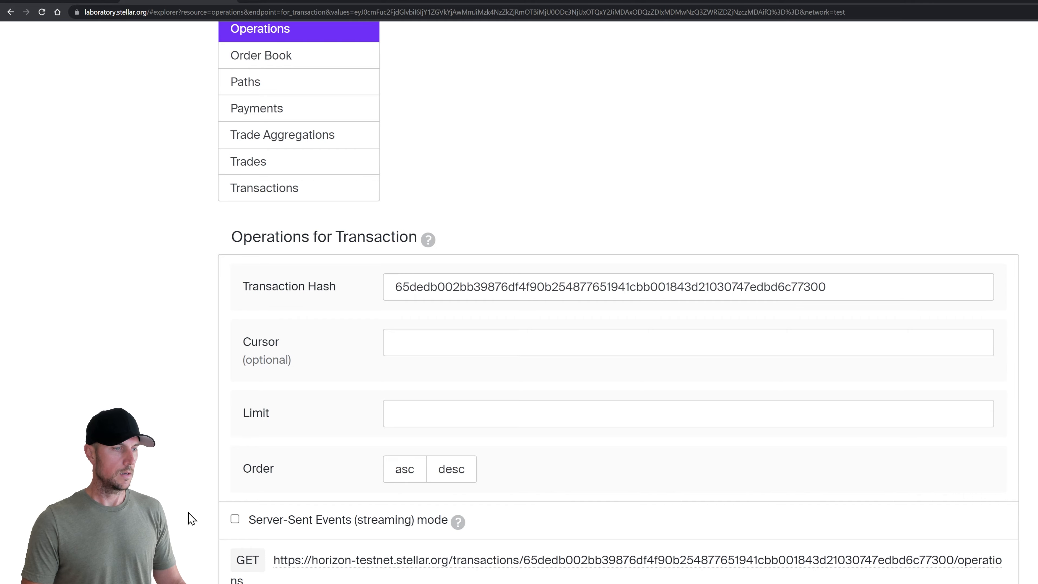
pyautogui.scroll(-20, 191, 518)
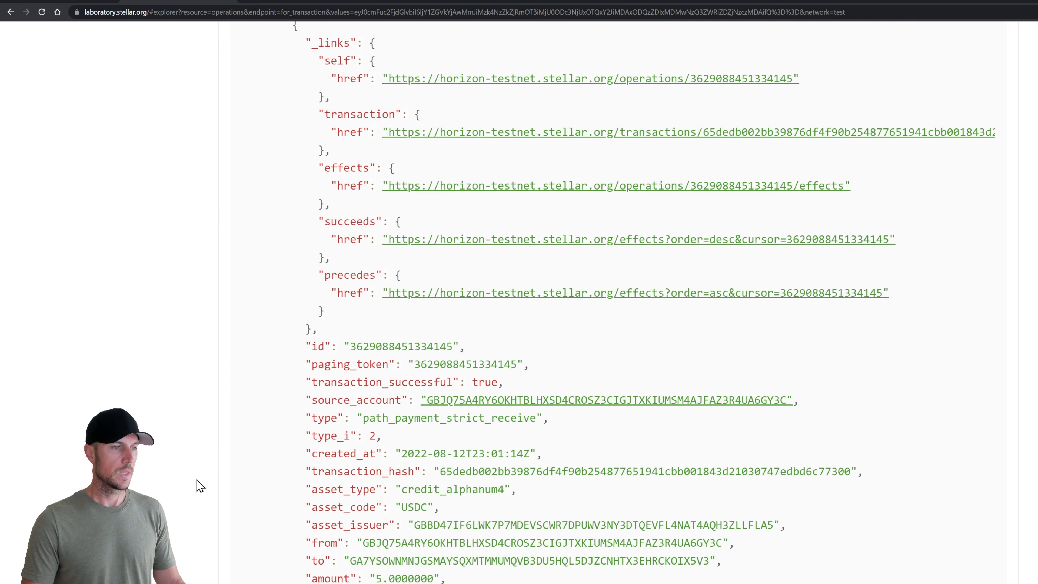
pyautogui.scroll(-2, 197, 480)
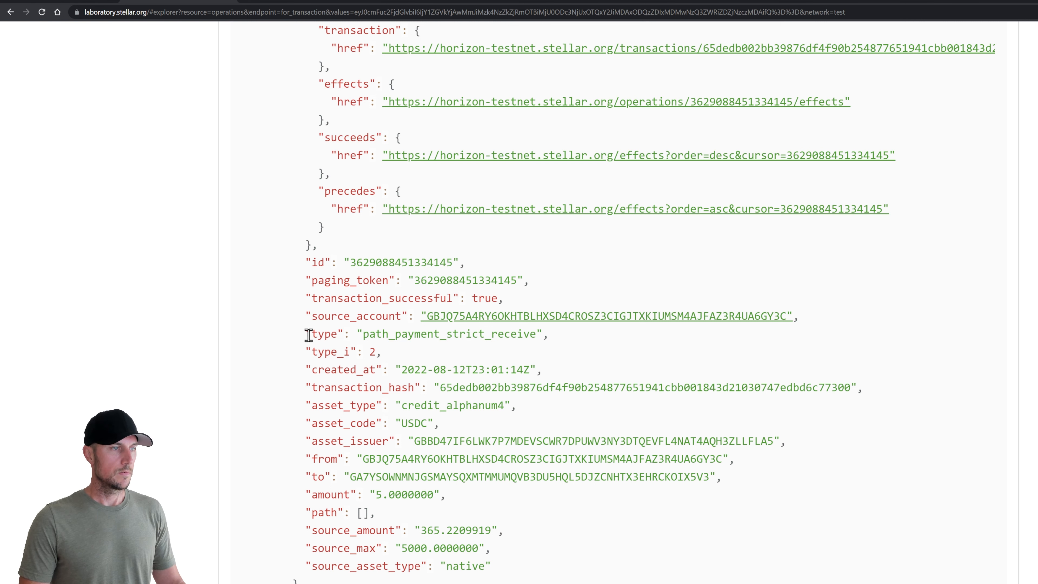
pyautogui.moveTo(309, 335); pyautogui.dragTo(552, 339)
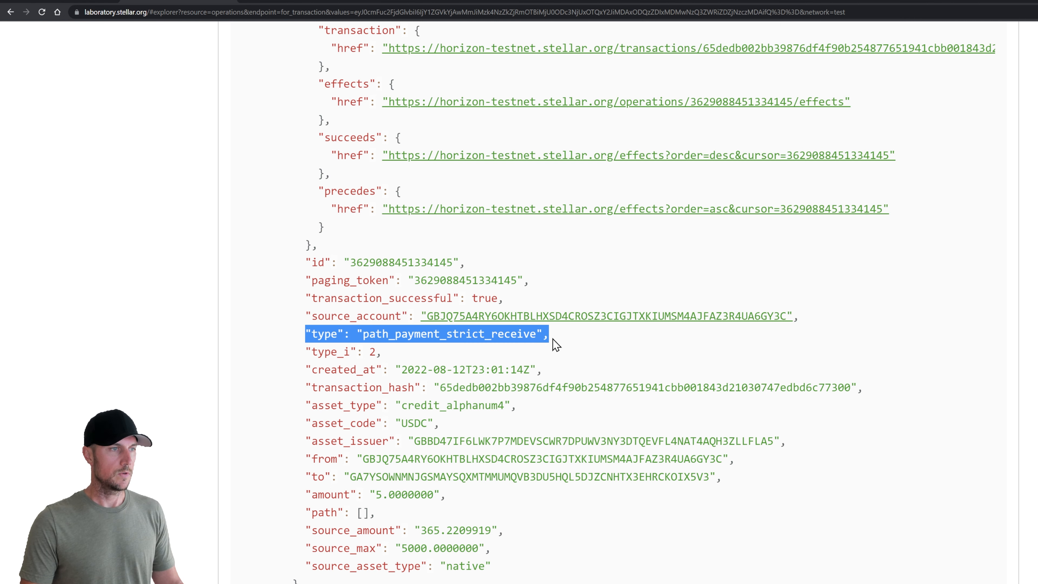
pyautogui.click(576, 348)
pyautogui.scroll(-2, 621, 384)
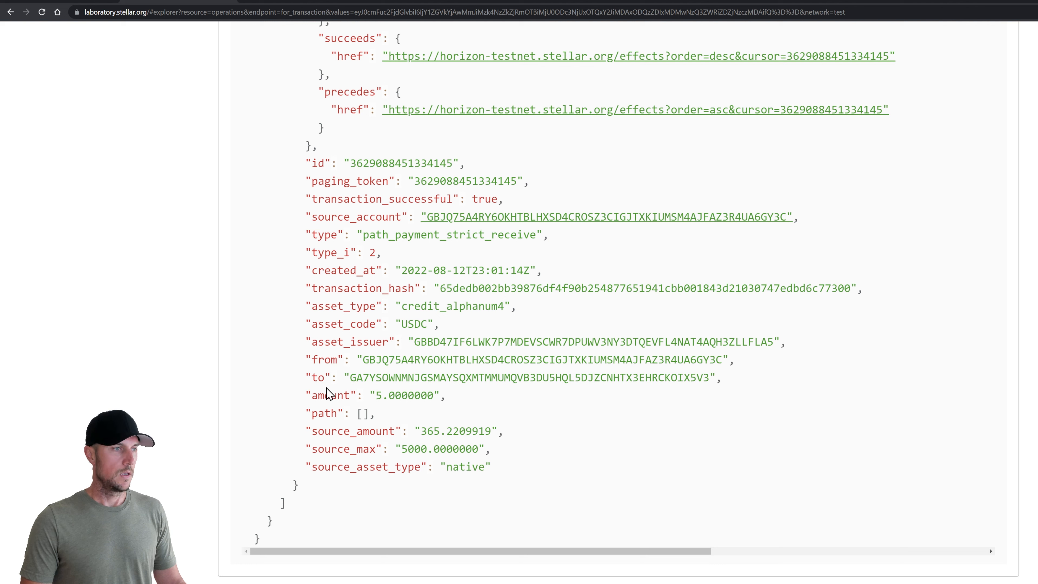
pyautogui.moveTo(303, 395); pyautogui.dragTo(443, 396)
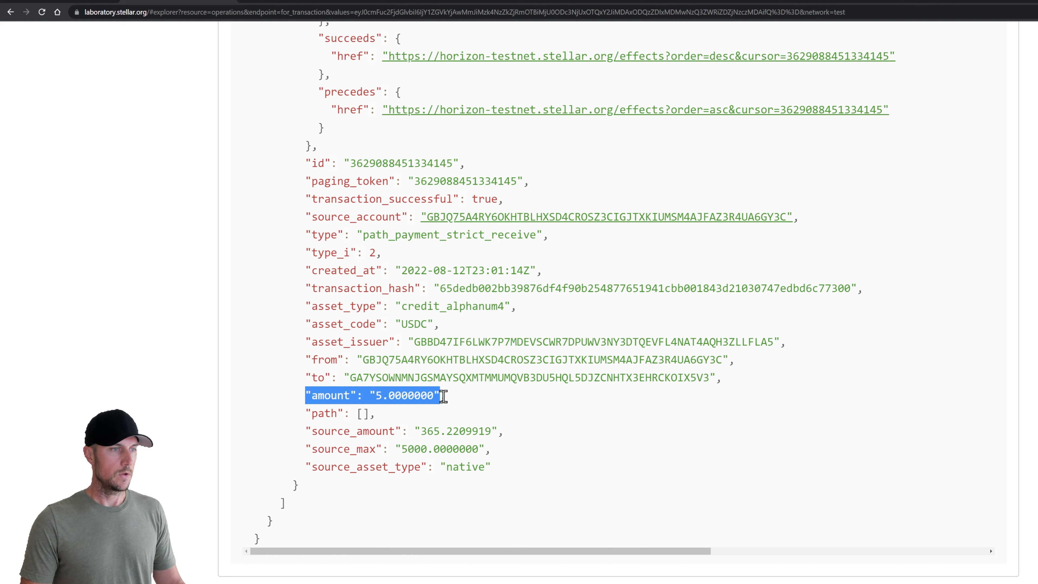
pyautogui.moveTo(306, 430); pyautogui.dragTo(505, 432)
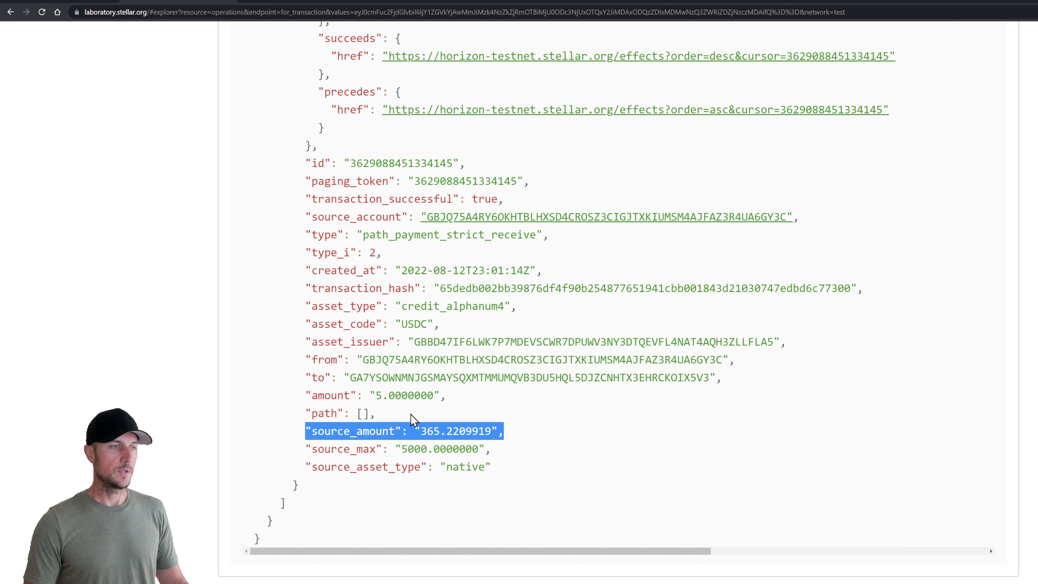
pyautogui.click(305, 393)
pyautogui.moveTo(305, 393); pyautogui.dragTo(458, 397)
pyautogui.moveTo(305, 430); pyautogui.dragTo(506, 432)
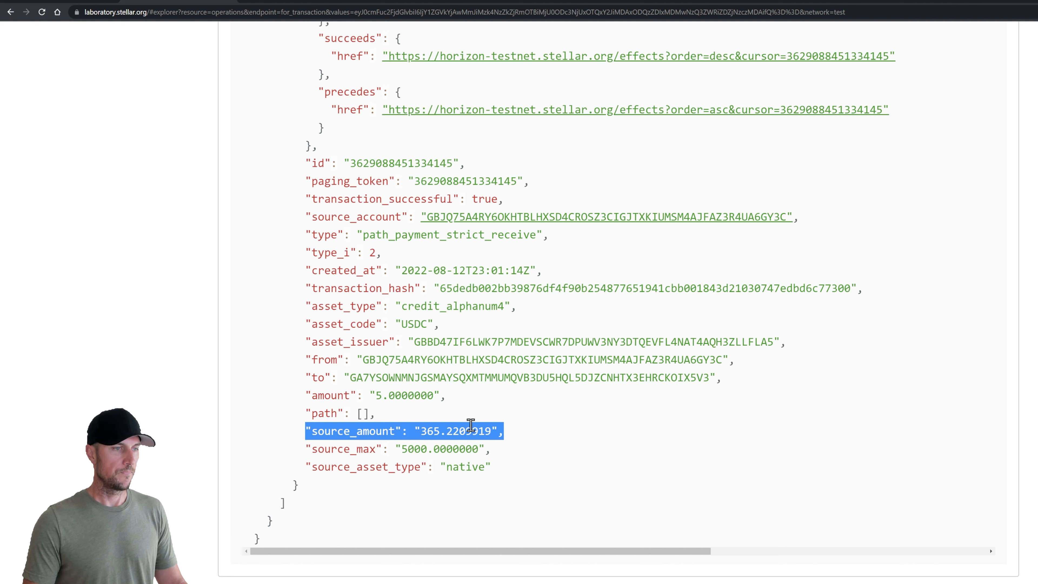
pyautogui.click(441, 428)
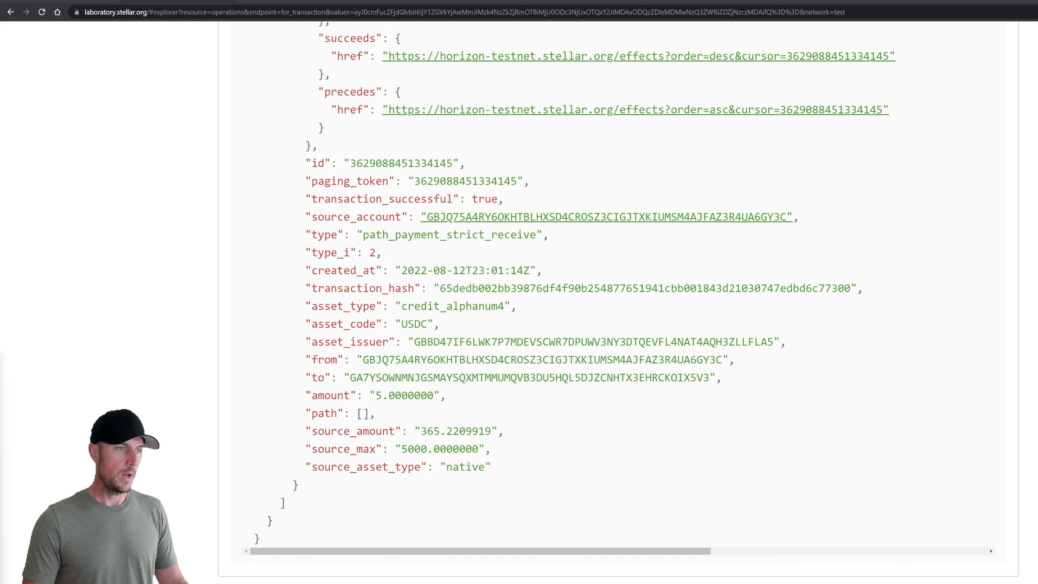
pyautogui.scroll(20, 575, 461)
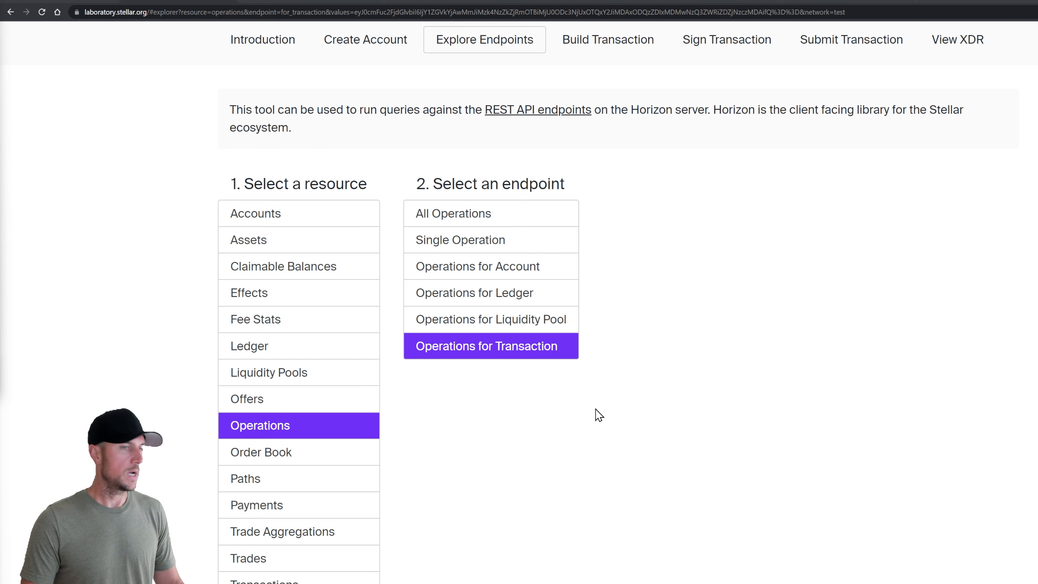
pyautogui.scroll(2, 597, 414)
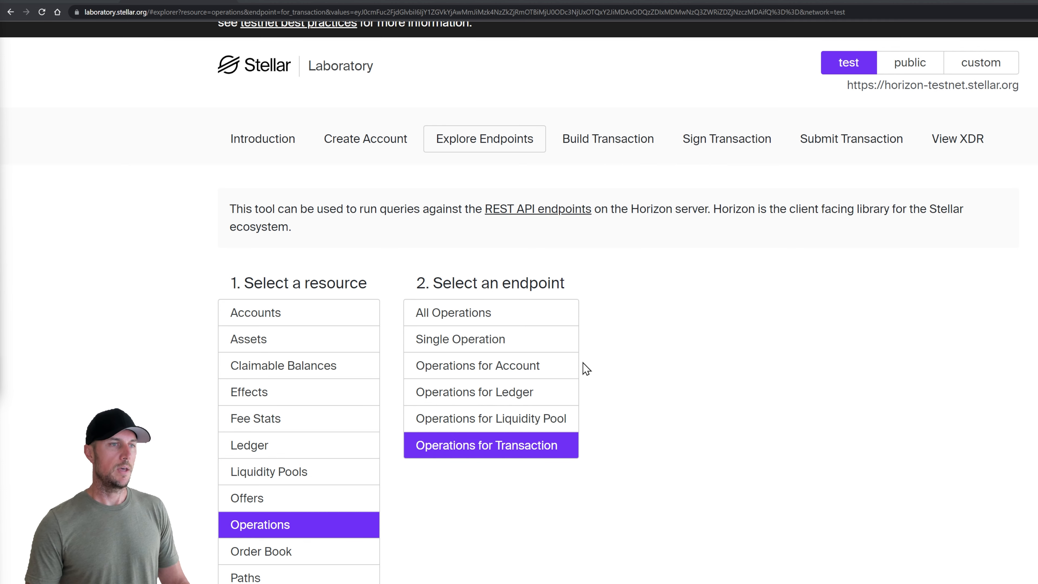
pyautogui.click(612, 150)
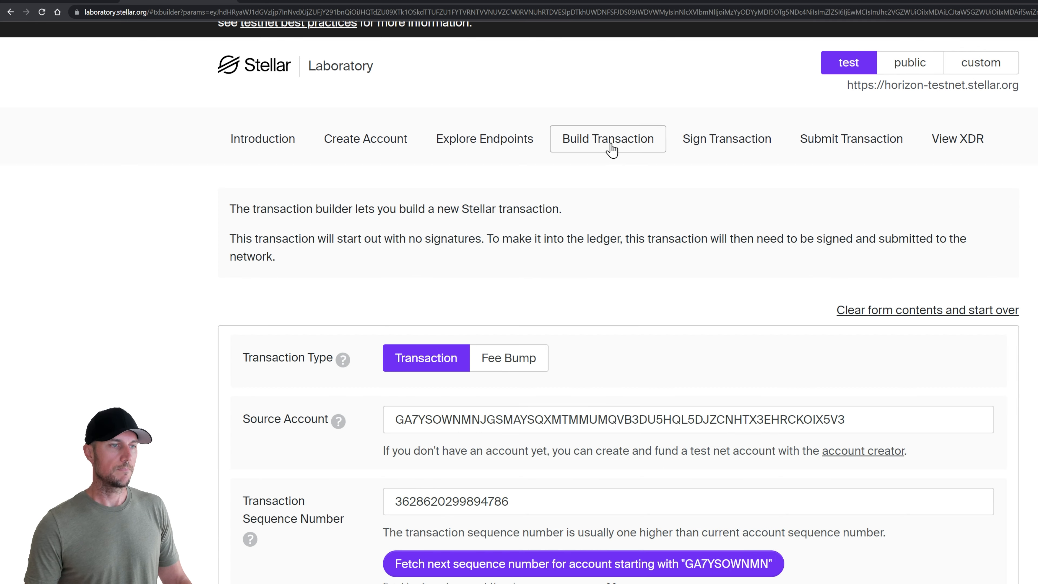
# Replace the Source Account with the sandwich shop claimant's public key from Notepad
pyautogui.click(557, 423)
pyautogui.hotkey('alt', 'Tab')
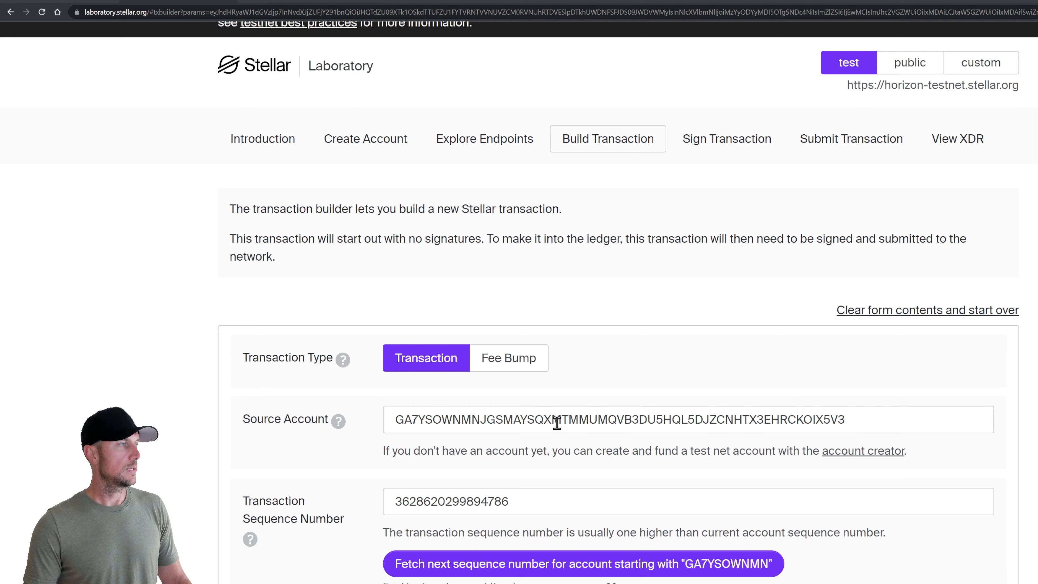
pyautogui.hotkey('alt', 'Tab')
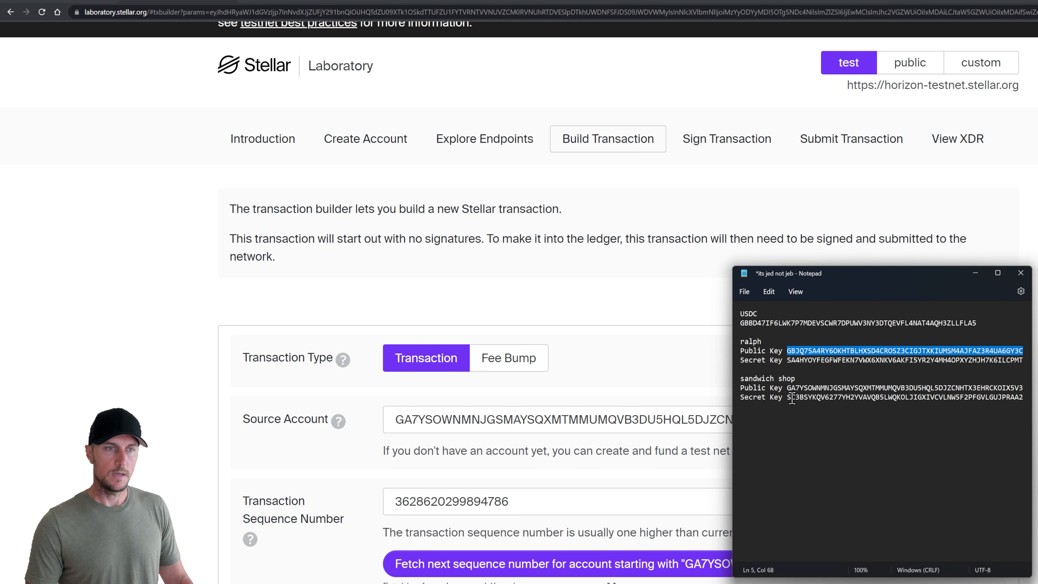
pyautogui.doubleClick(835, 387)
pyautogui.hotkey('ctrl', 'c')
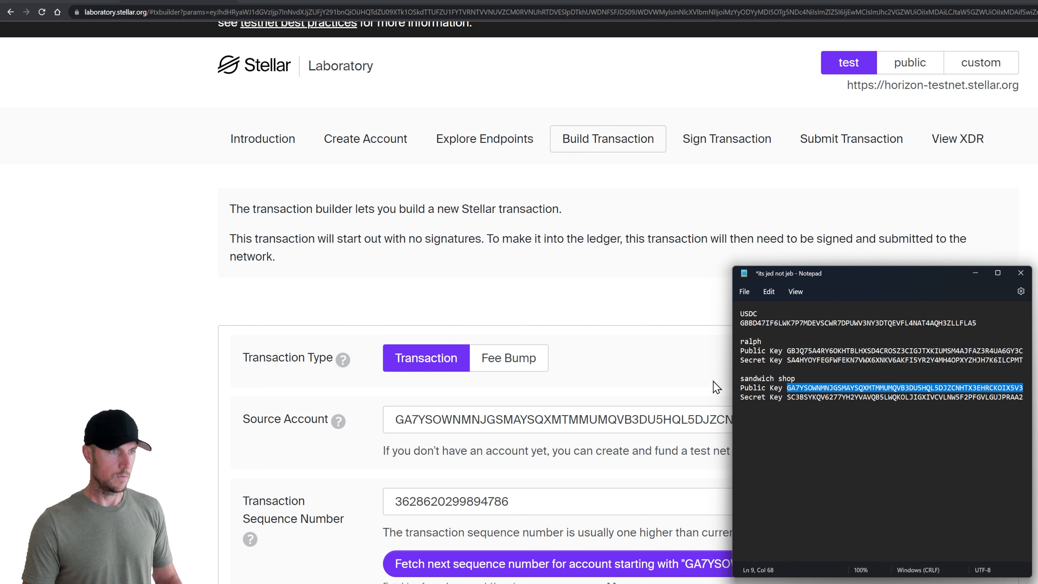
pyautogui.hotkey('alt', 'Tab')
pyautogui.doubleClick(578, 421)
pyautogui.hotkey('ctrl', 'v')
pyautogui.click(378, 465)
pyautogui.scroll(-2, 376, 471)
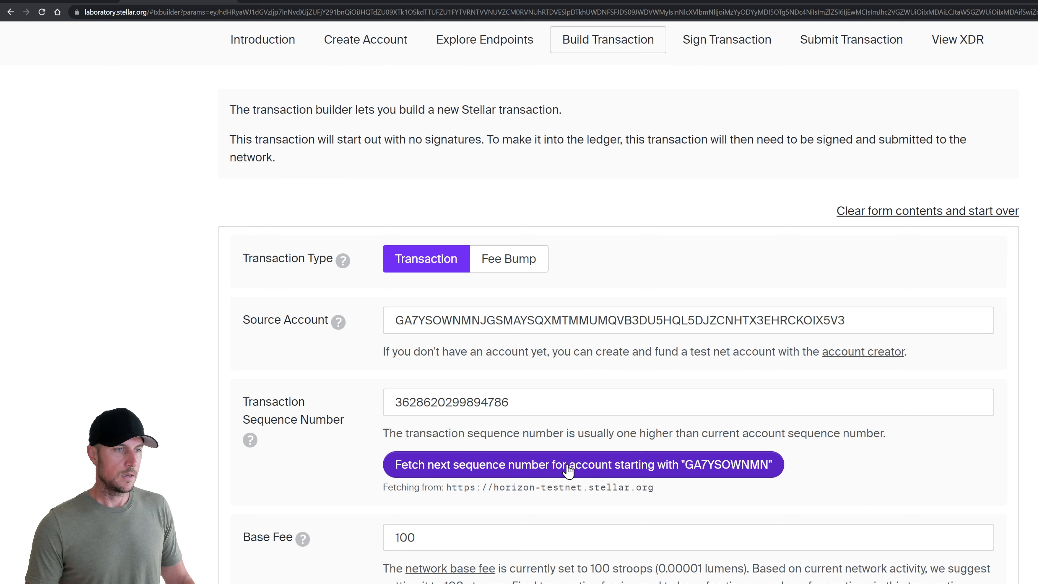
pyautogui.scroll(-4, 358, 457)
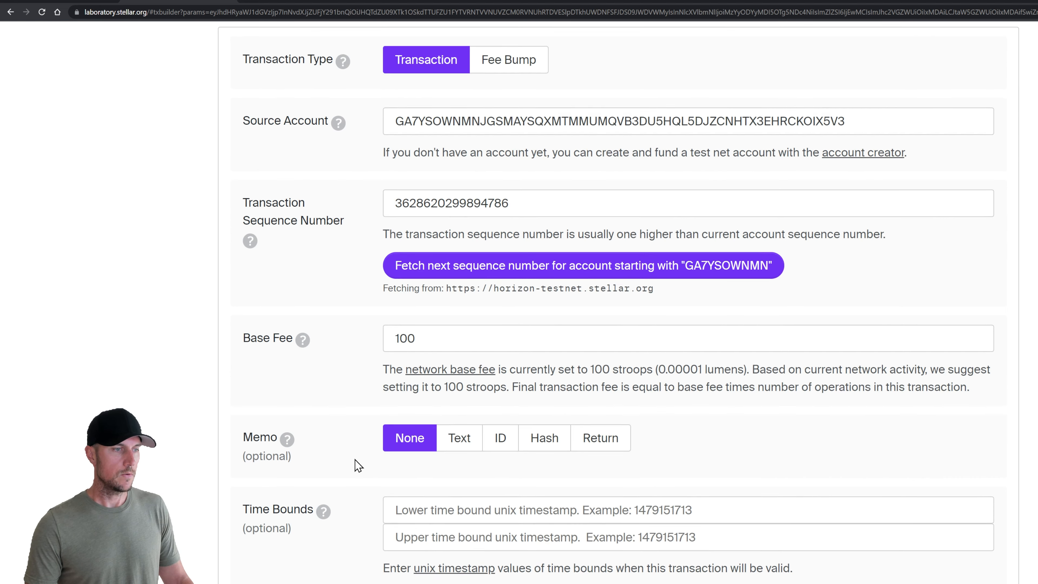
pyautogui.scroll(-8, 355, 460)
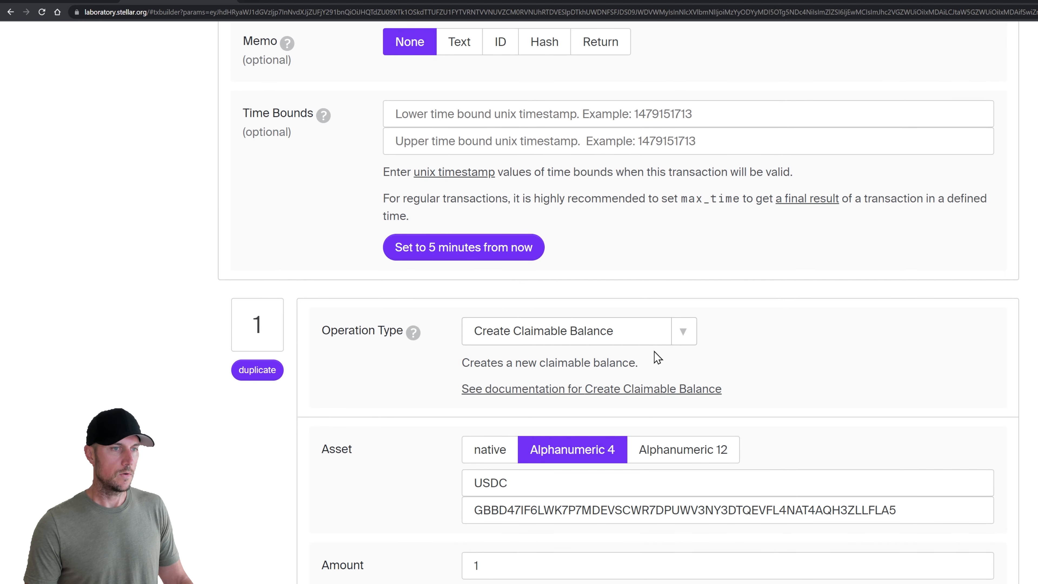
pyautogui.click(573, 332)
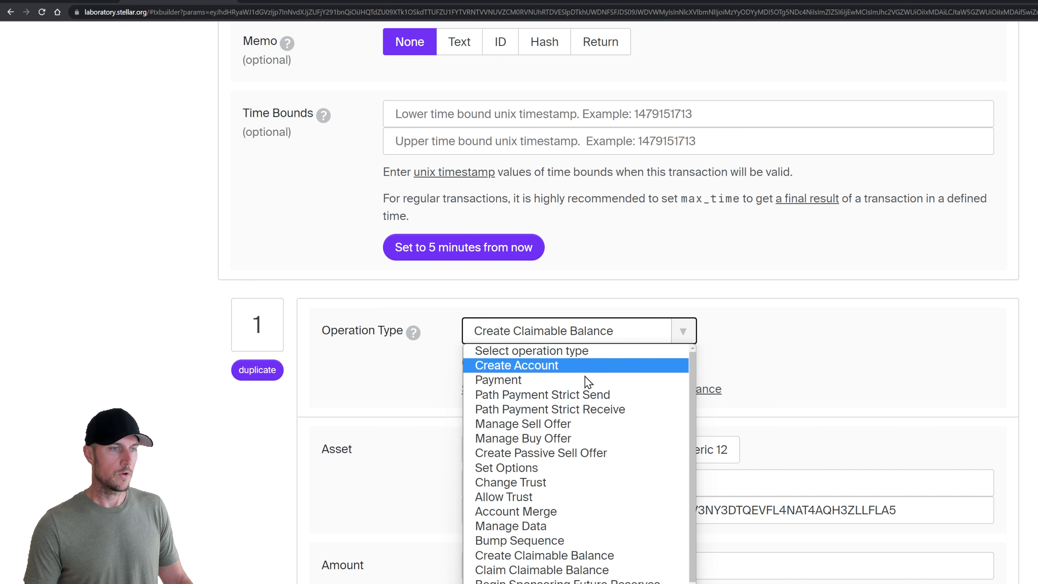
pyautogui.click(573, 556)
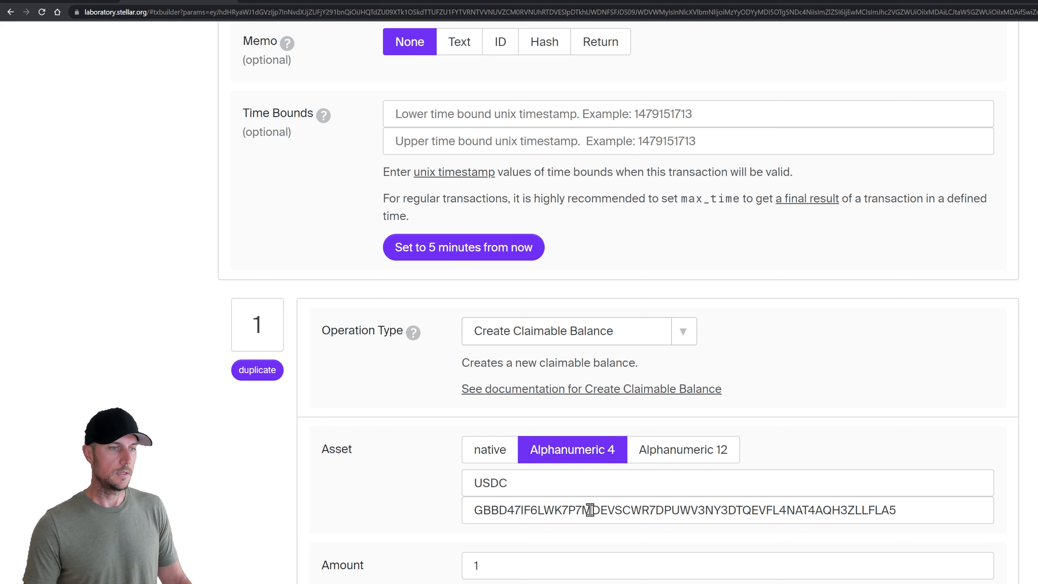
pyautogui.scroll(-3, 408, 493)
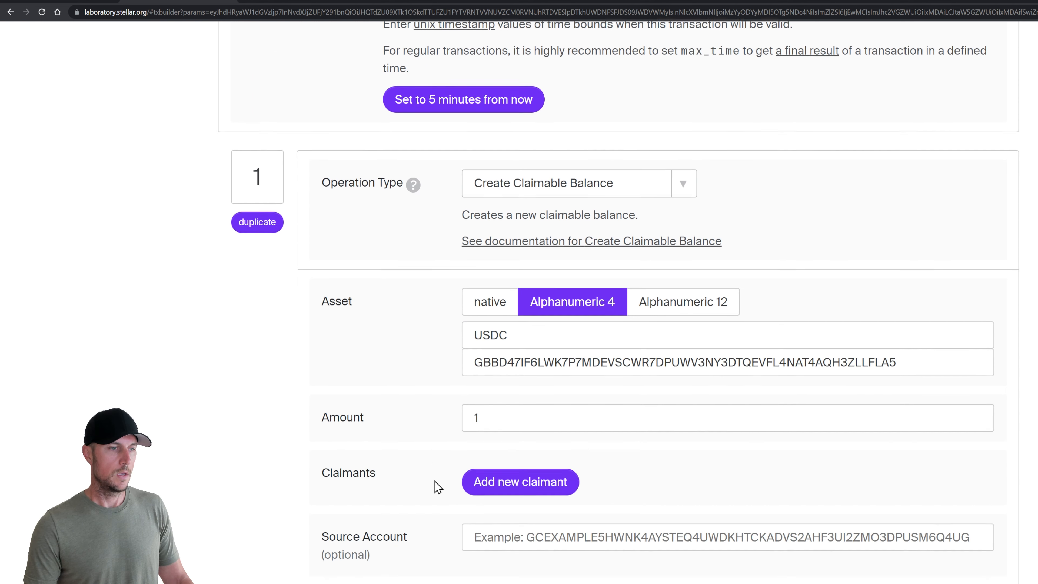
pyautogui.click(489, 416)
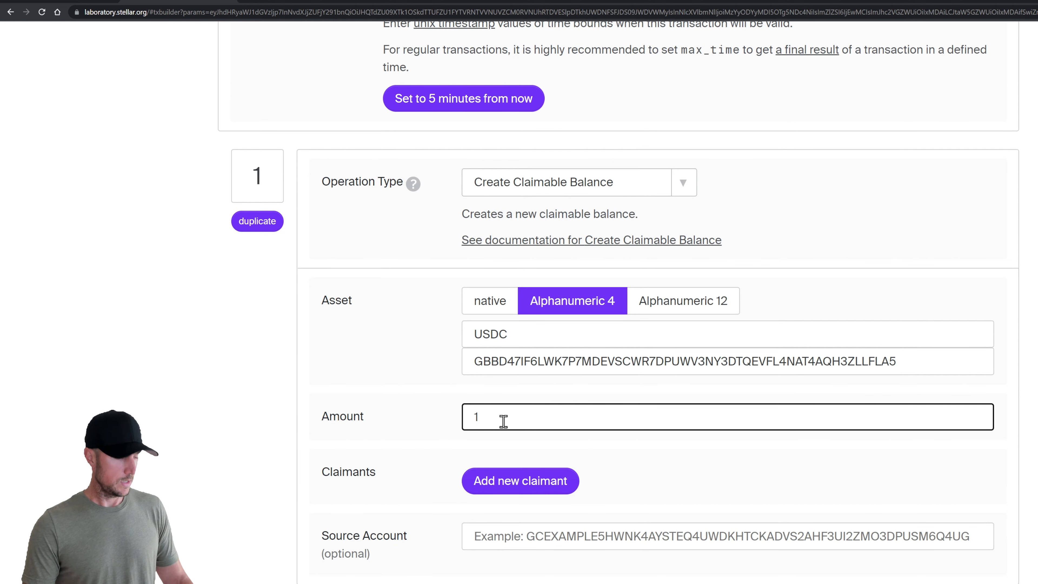
pyautogui.click(427, 447)
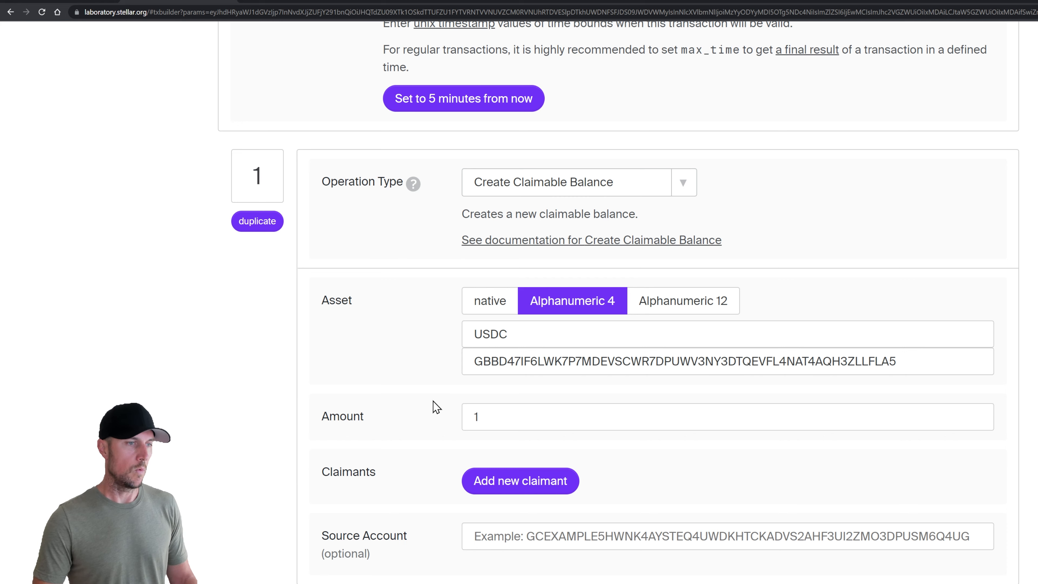
pyautogui.scroll(-3, 470, 382)
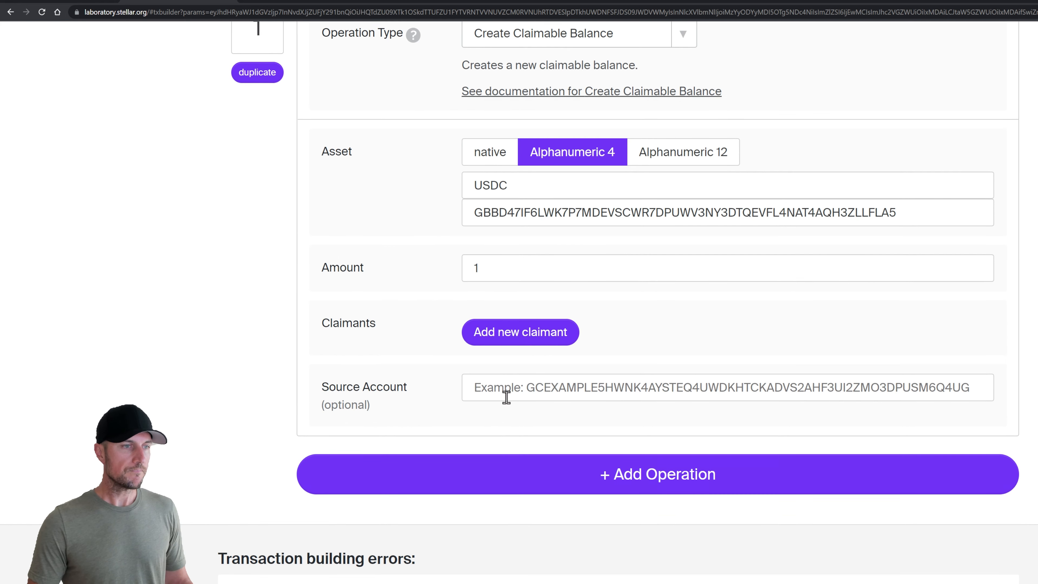
# Add a first unconditional claimant using the public key copied from Notepad
pyautogui.click(523, 336)
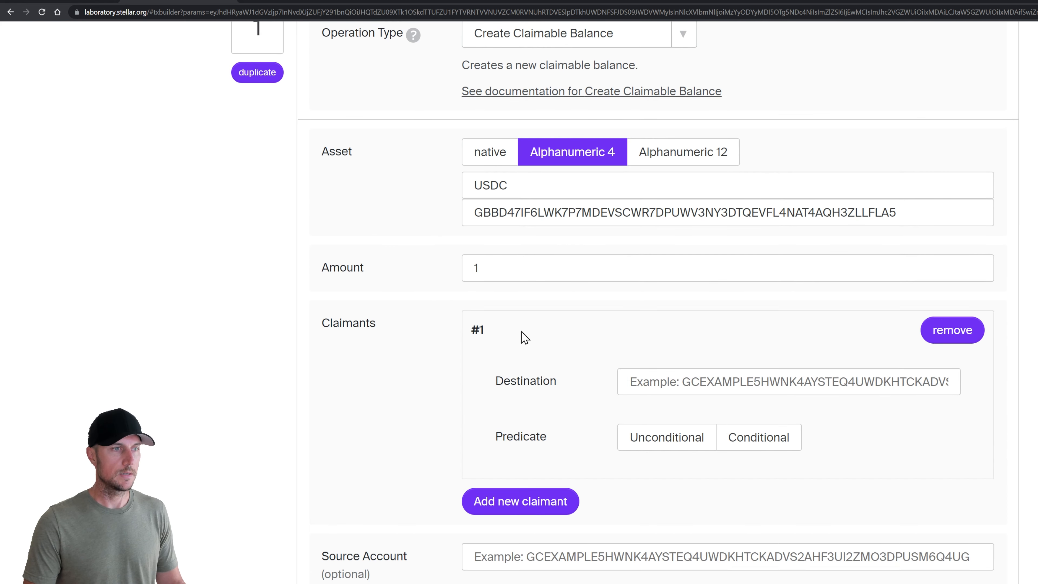
pyautogui.click(750, 378)
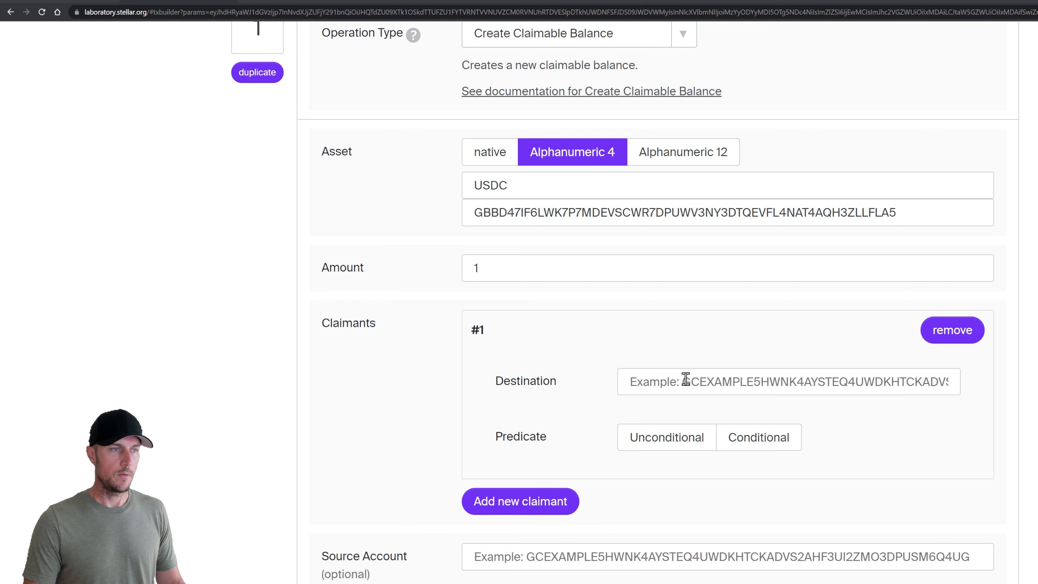
pyautogui.hotkey('alt', 'Tab')
pyautogui.doubleClick(828, 350)
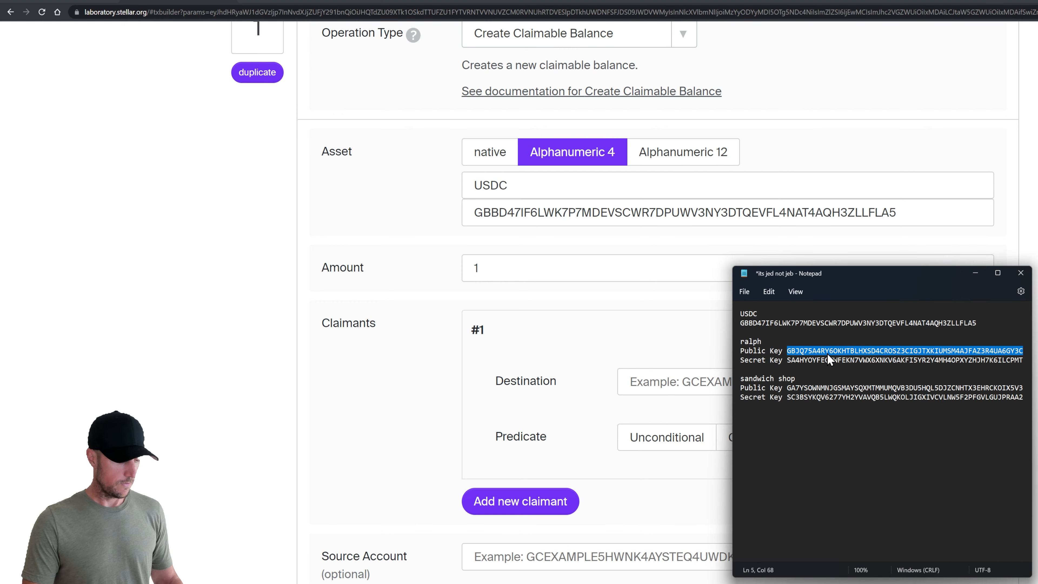
pyautogui.hotkey('ctrl', 'c')
pyautogui.click(642, 381)
pyautogui.hotkey('ctrl', 'v')
pyautogui.click(585, 354)
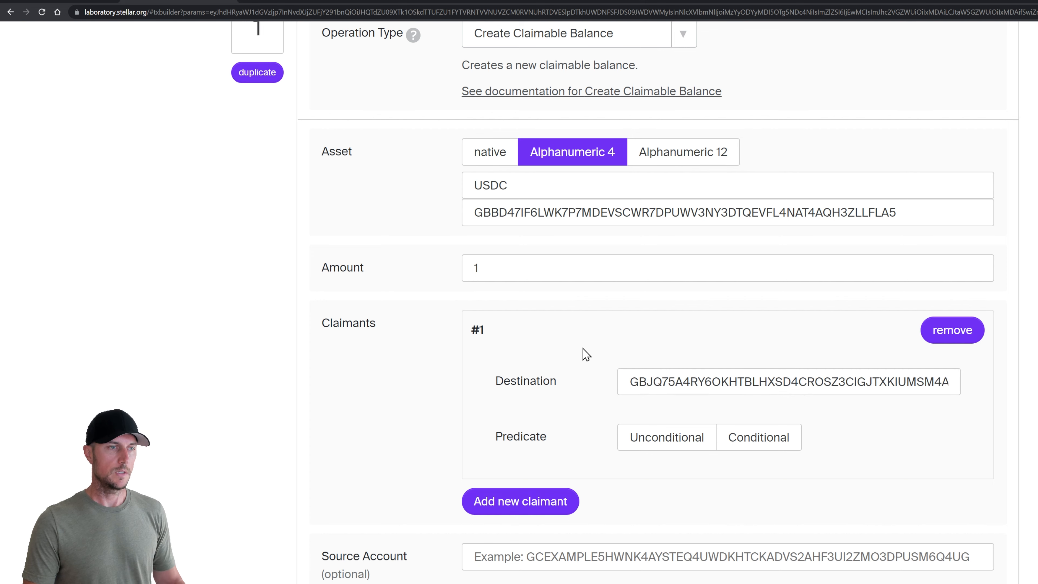
pyautogui.click(665, 437)
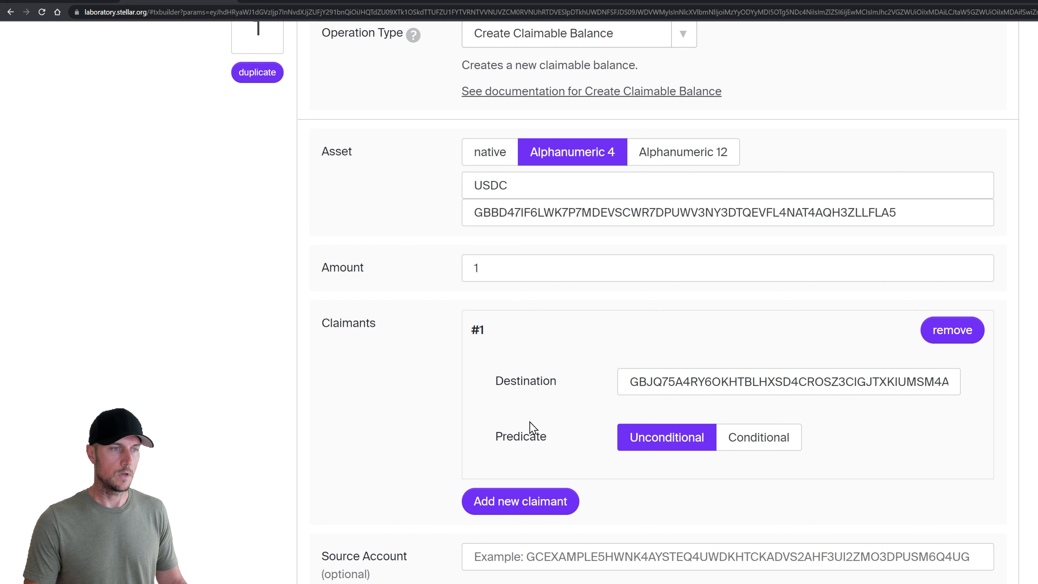
pyautogui.scroll(-3, 466, 396)
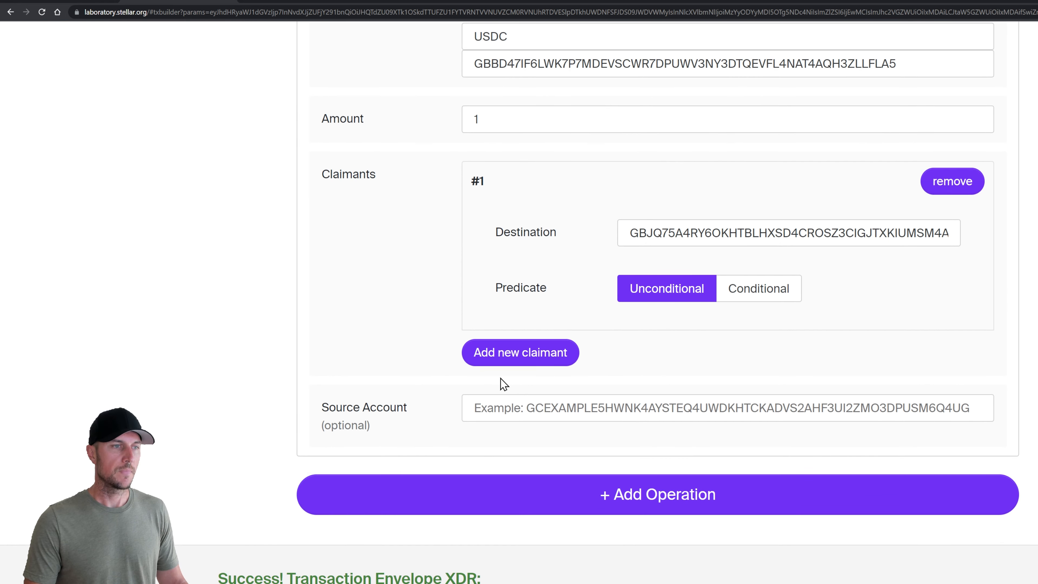
# Add a second unconditional claimant with the sandwich shop public key, then load it into the signer
pyautogui.click(516, 353)
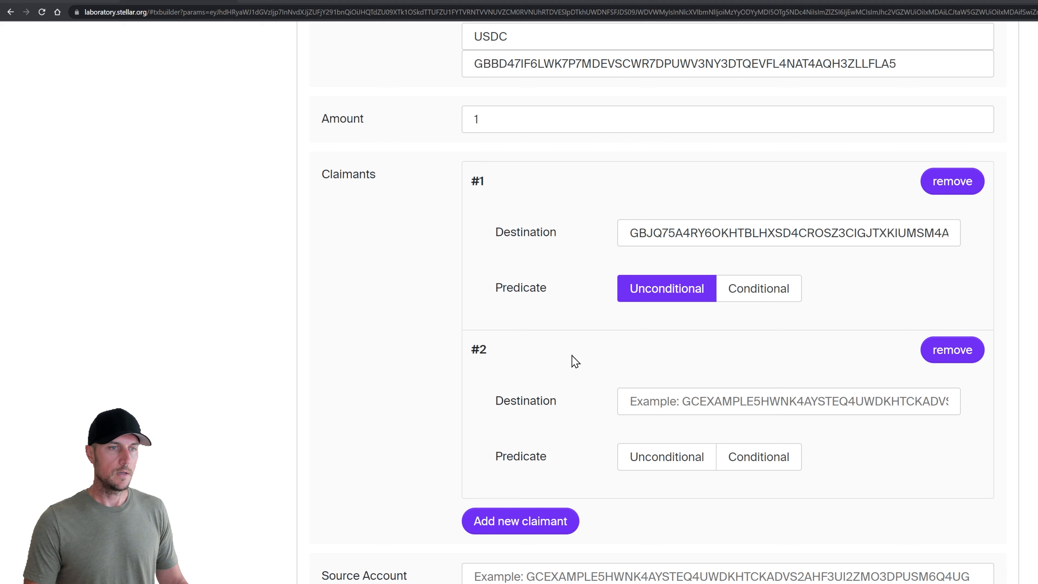
pyautogui.hotkey('alt', 'Tab')
pyautogui.doubleClick(860, 387)
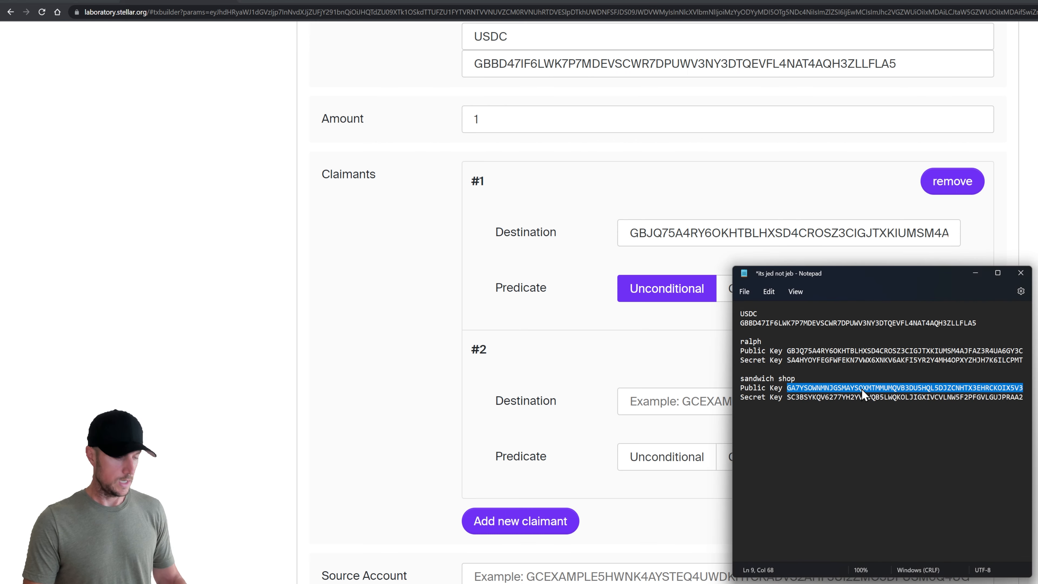
pyautogui.click(670, 400)
pyautogui.hotkey('ctrl', 'v')
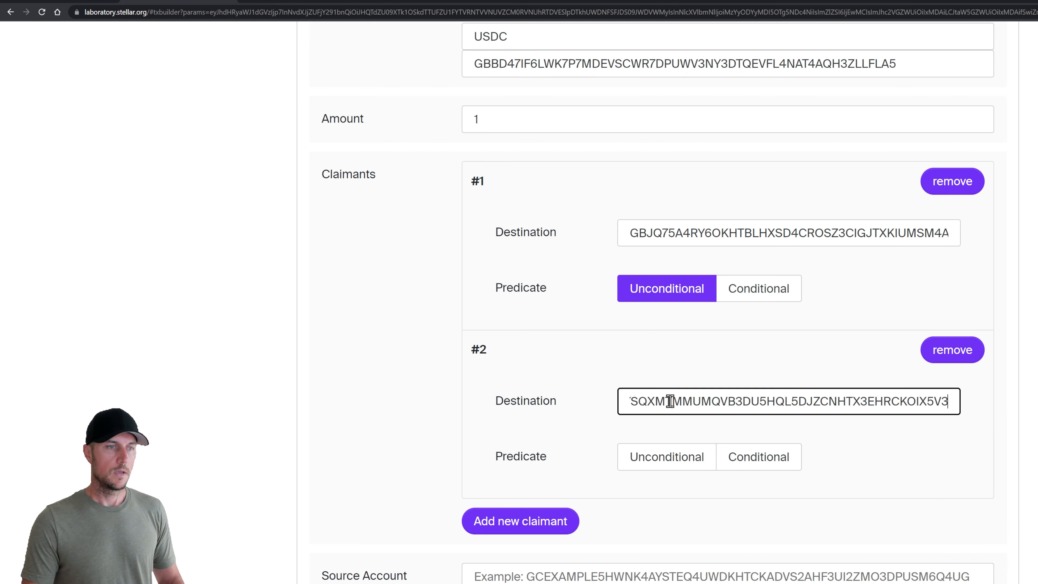
pyautogui.click(444, 398)
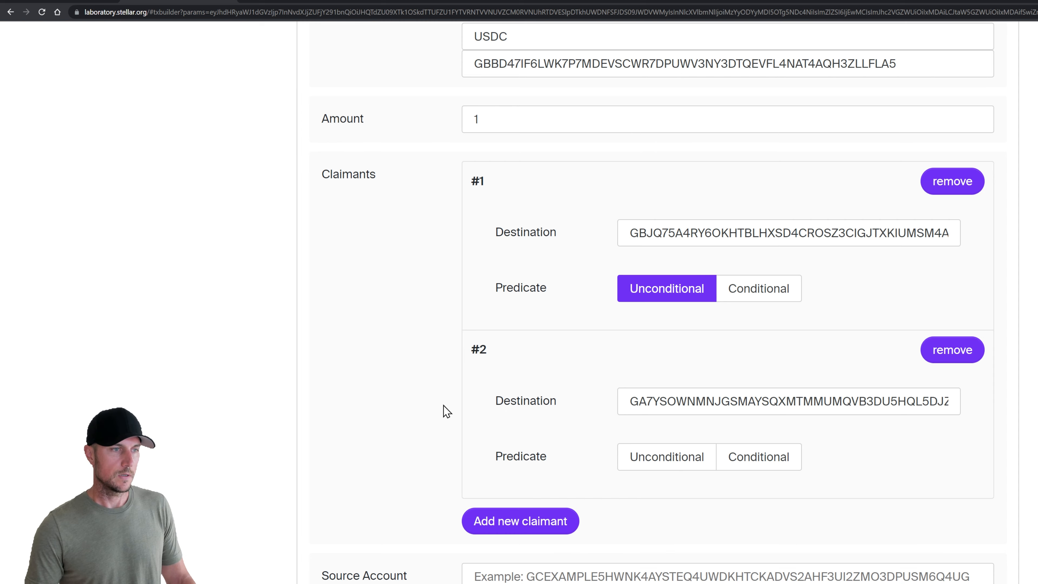
pyautogui.scroll(-3, 443, 406)
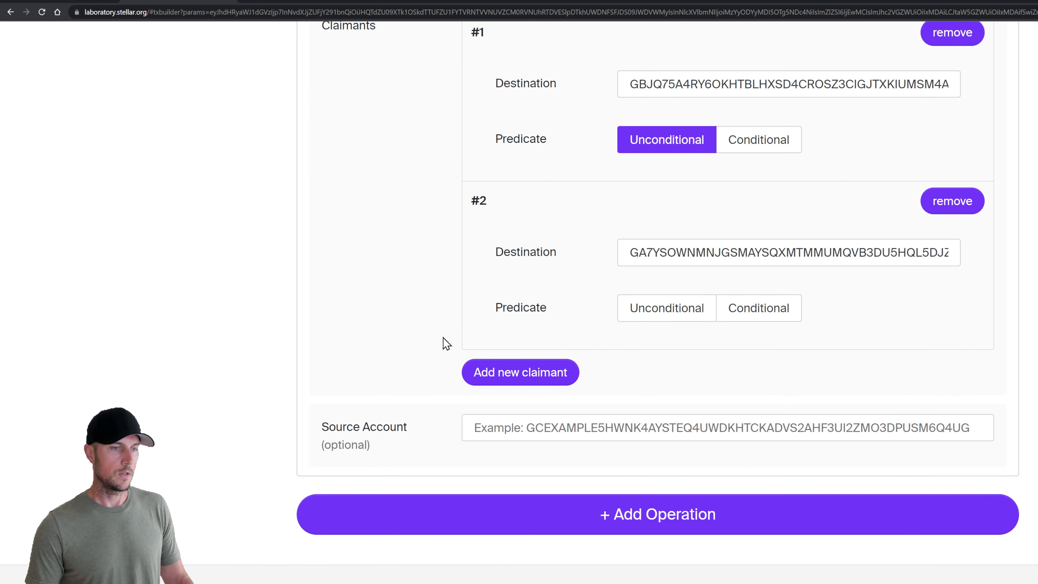
pyautogui.scroll(-2, 443, 337)
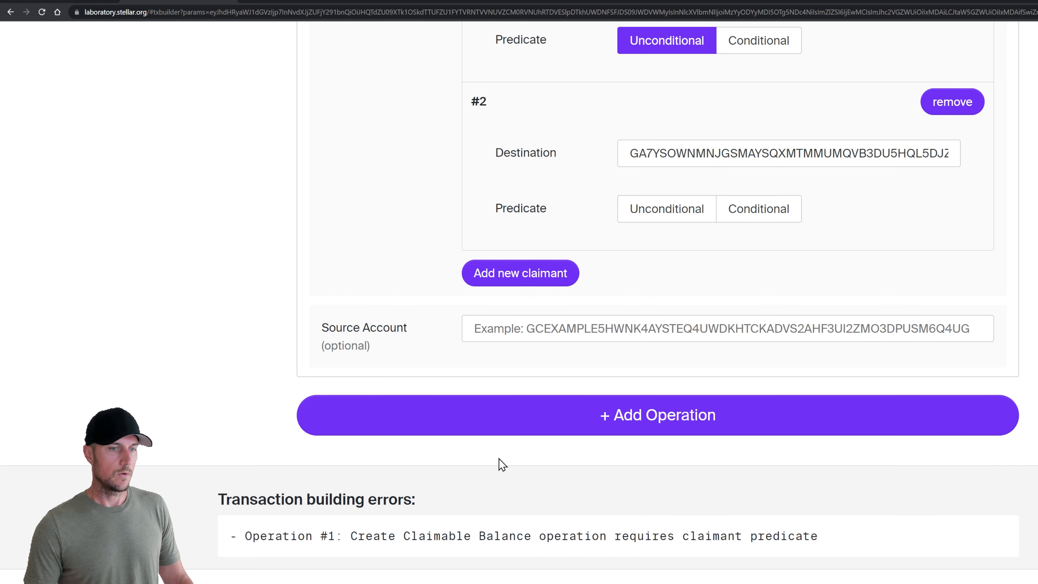
pyautogui.scroll(2, 625, 458)
pyautogui.click(677, 312)
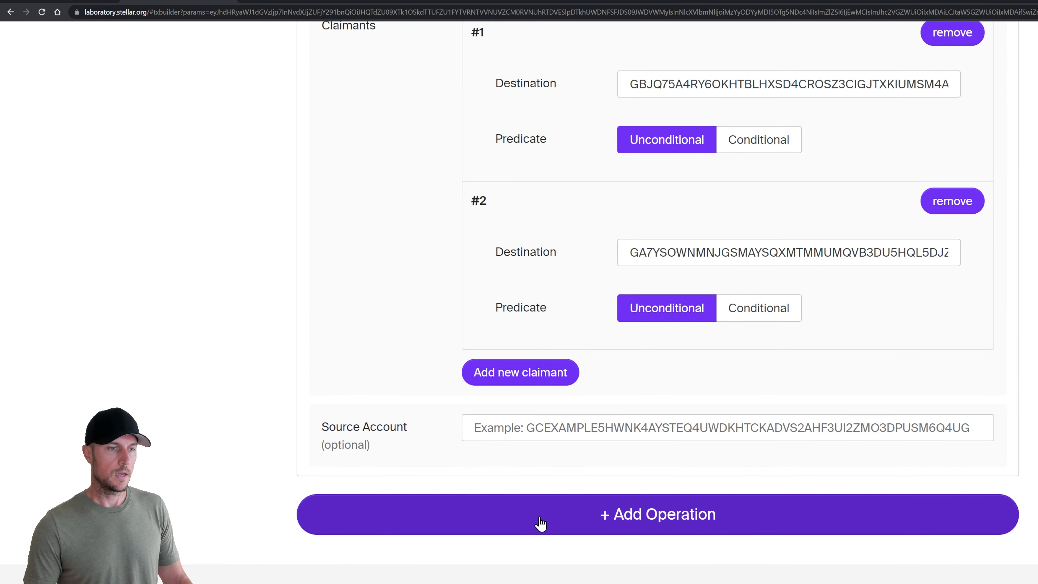
pyautogui.scroll(-7, 540, 524)
pyautogui.click(296, 530)
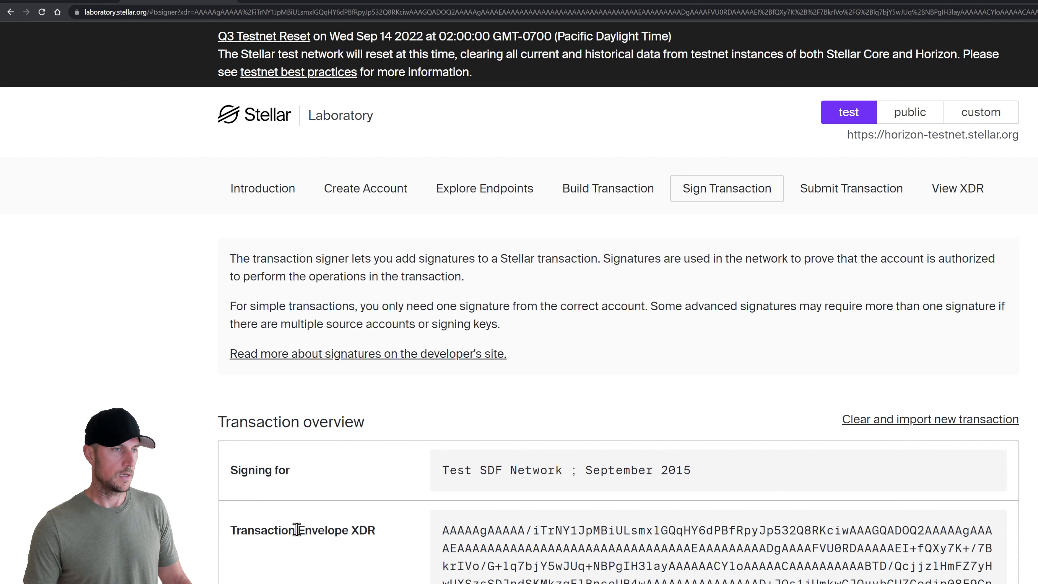
# Sign the claimable balance transaction with the sandwich shop secret key
pyautogui.scroll(-9, 507, 413)
pyautogui.hotkey('alt', 'Tab')
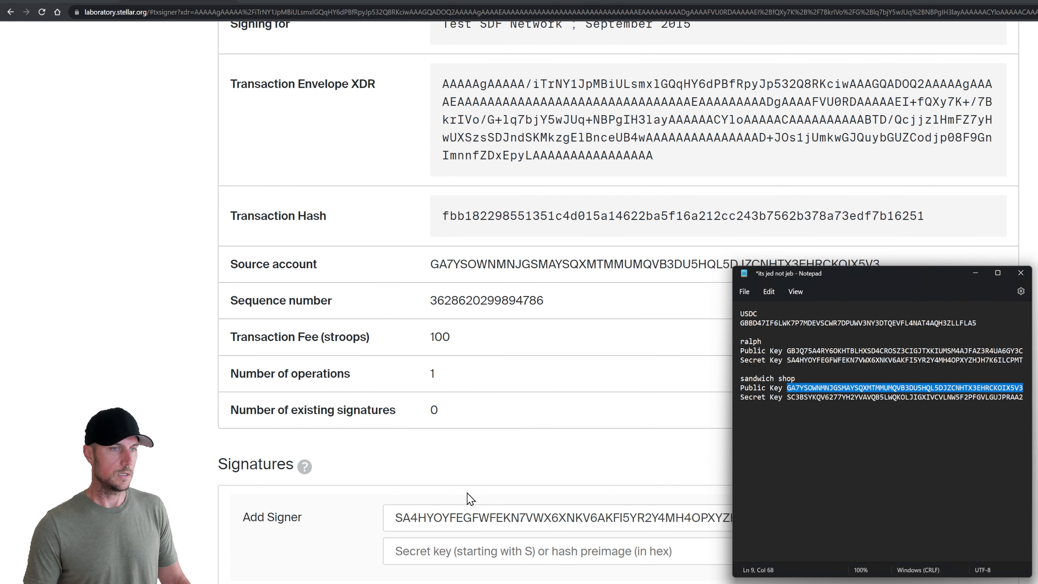
pyautogui.doubleClick(843, 399)
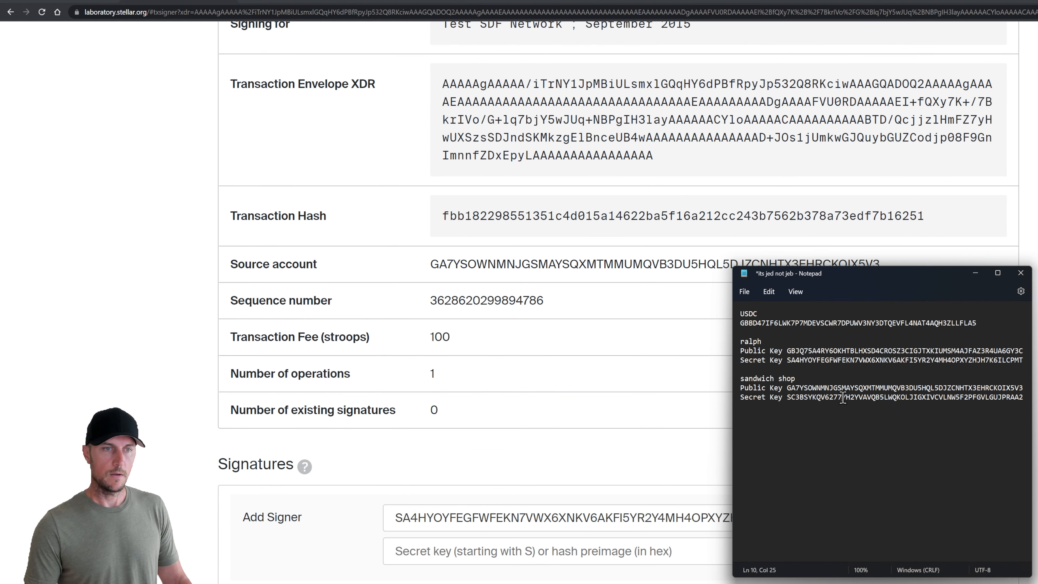
pyautogui.click(486, 434)
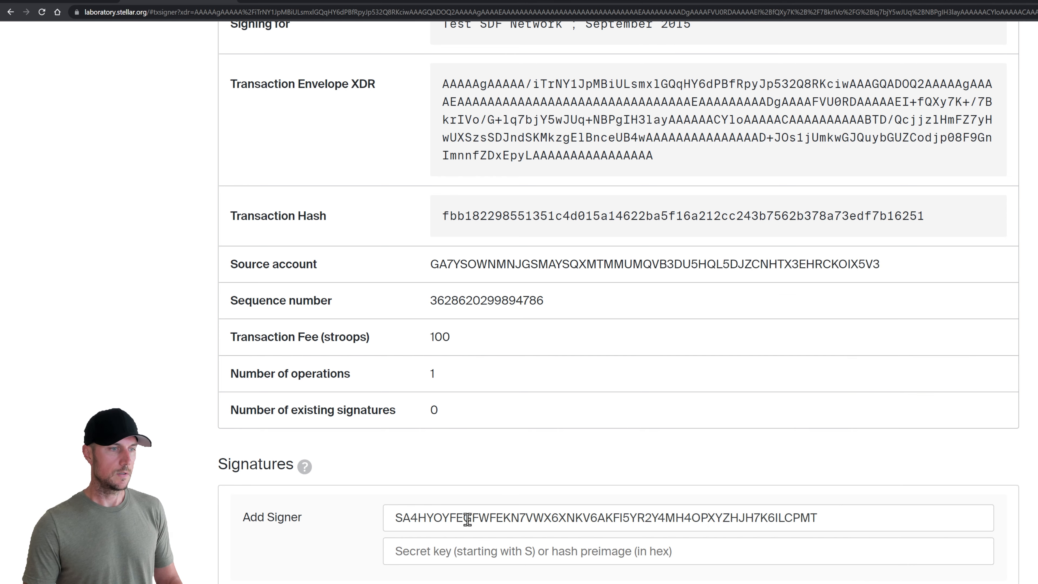
pyautogui.doubleClick(465, 519)
pyautogui.hotkey('ctrl', 'v')
pyautogui.scroll(-9, 341, 523)
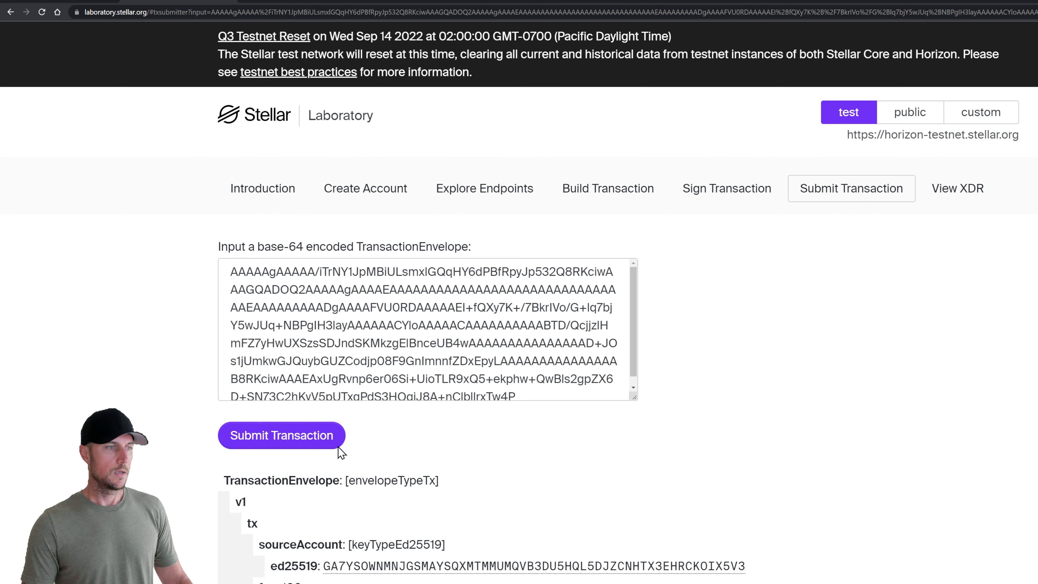
# Submit the signed transaction, succeeding in ledger 845087, and go to Explore Endpoints
pyautogui.click(339, 445)
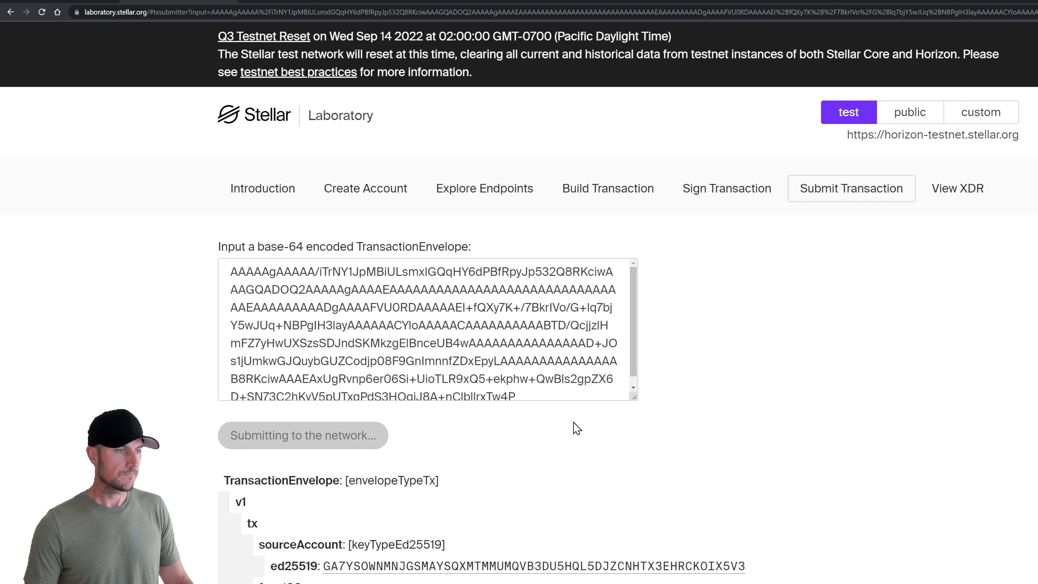
pyautogui.scroll(-5, 572, 432)
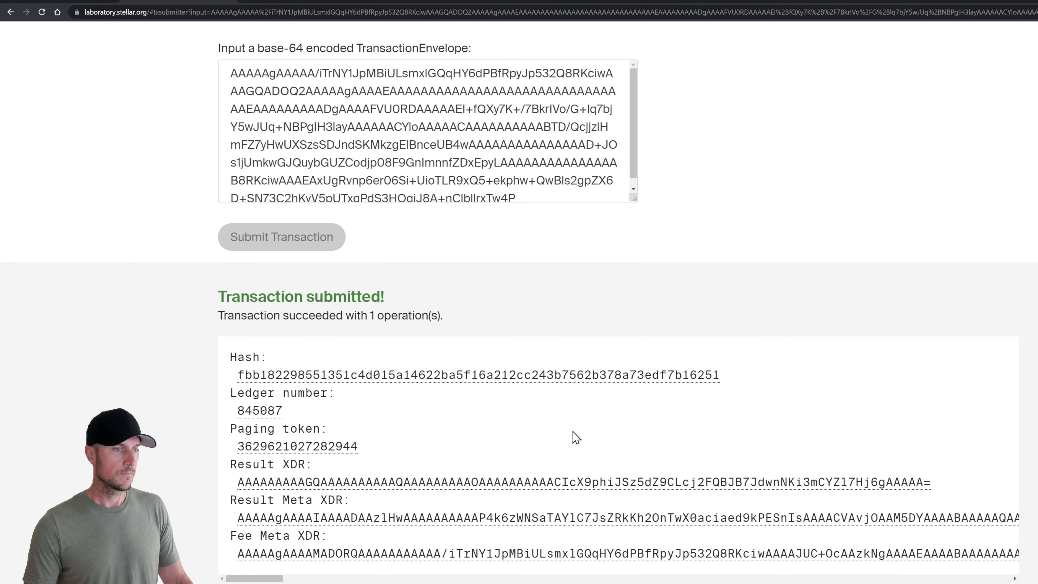
pyautogui.scroll(5, 572, 431)
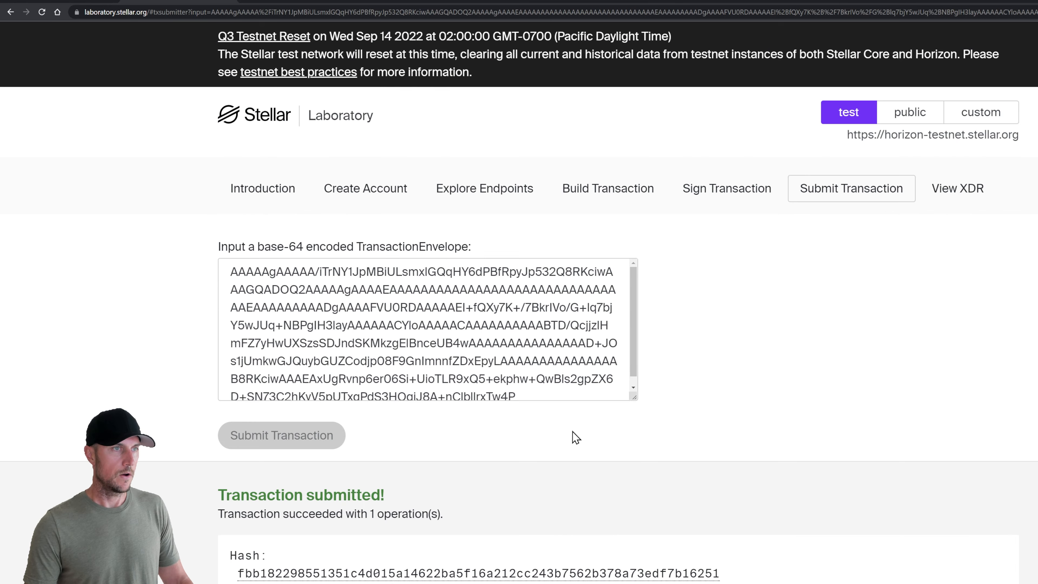
pyautogui.click(485, 195)
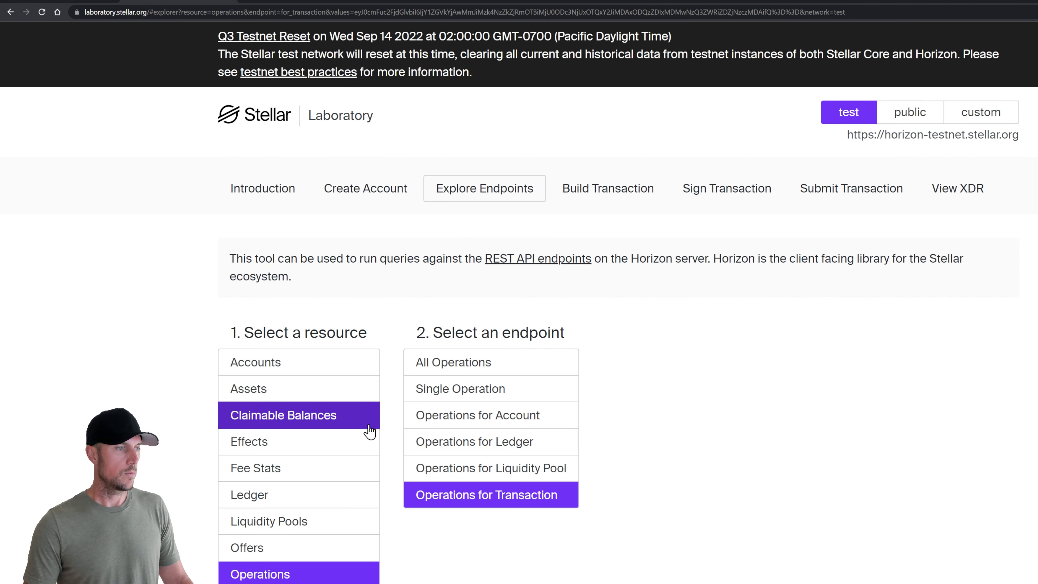
# Query all claimable balances filtered by the first claimant's public key
pyautogui.click(290, 421)
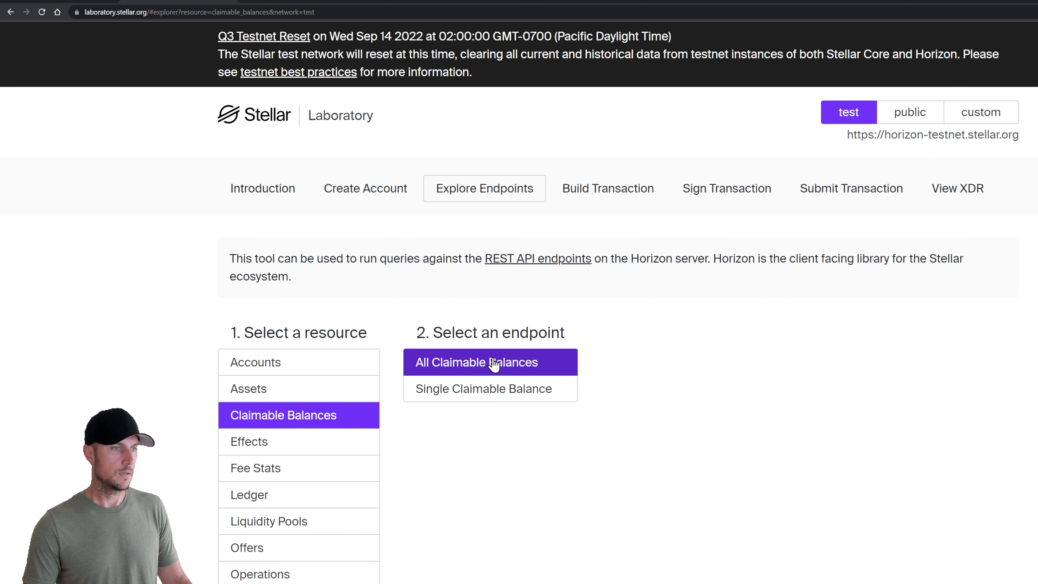
pyautogui.click(480, 365)
pyautogui.scroll(-10, 529, 476)
pyautogui.scroll(-2, 533, 476)
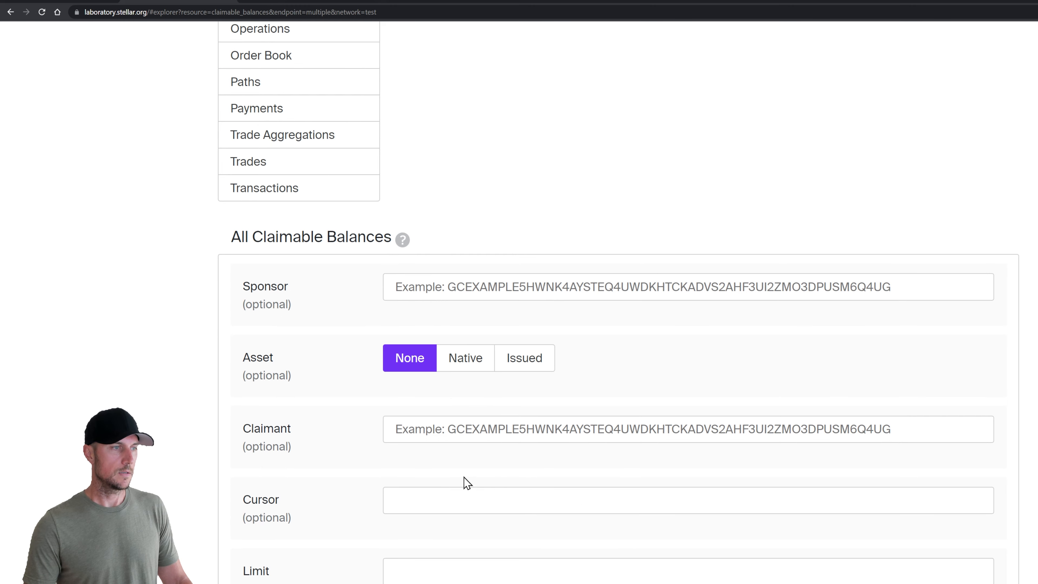
pyautogui.hotkey('alt', 'Tab')
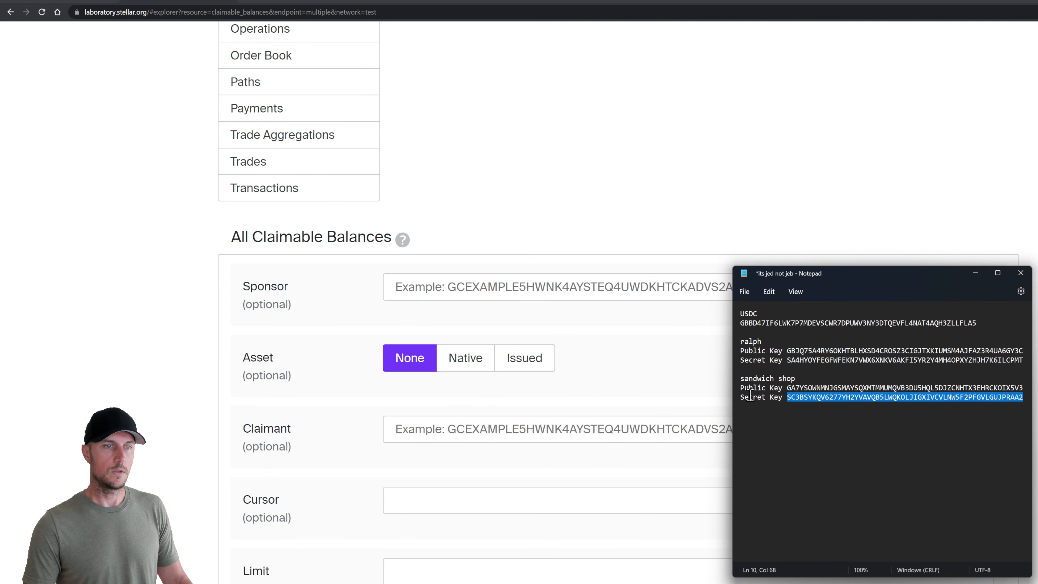
pyautogui.doubleClick(837, 352)
pyautogui.hotkey('ctrl', 'c')
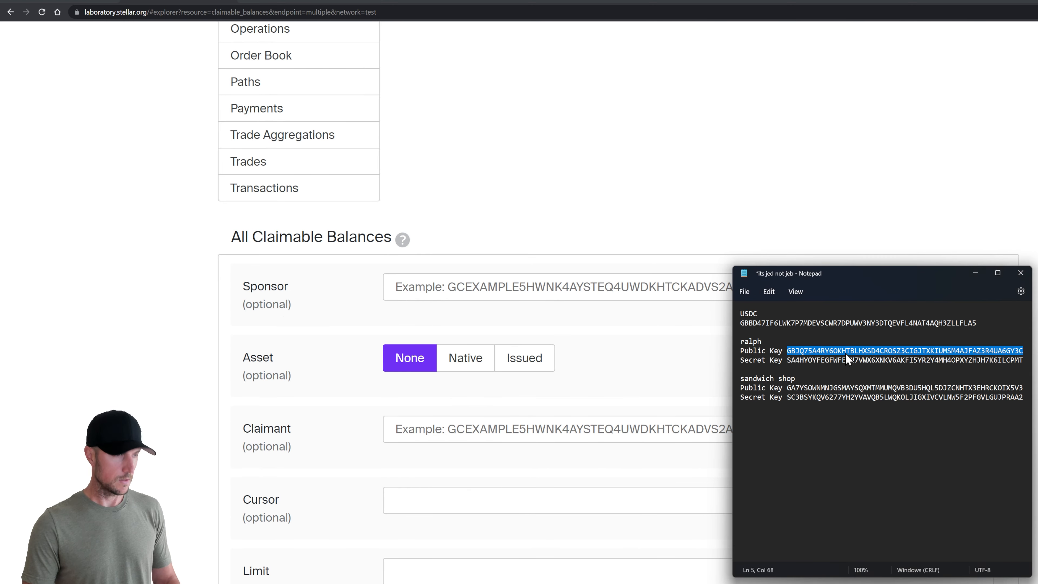
pyautogui.hotkey('alt', 'Tab')
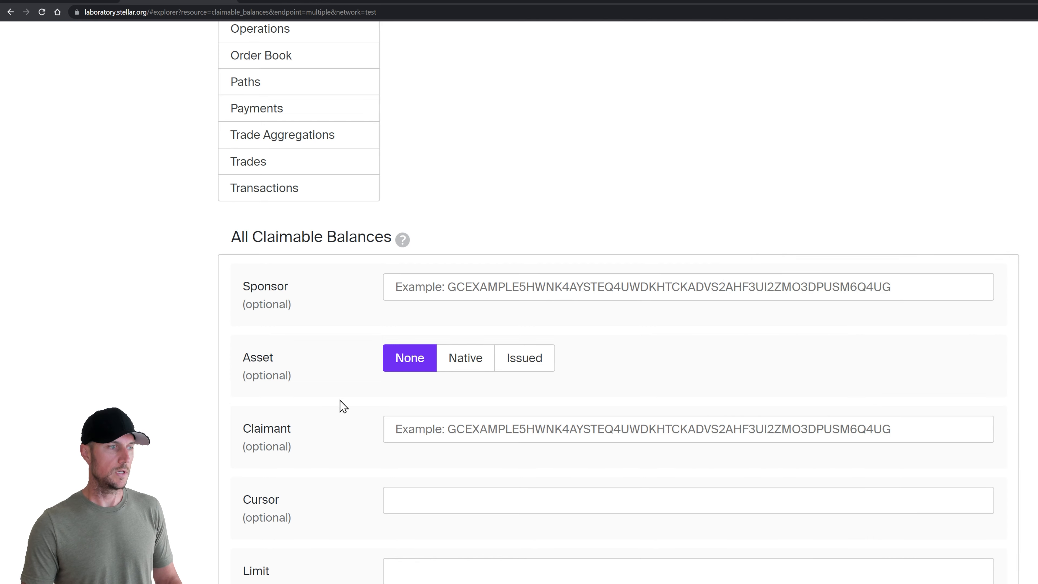
pyautogui.click(458, 429)
pyautogui.hotkey('ctrl', 'v')
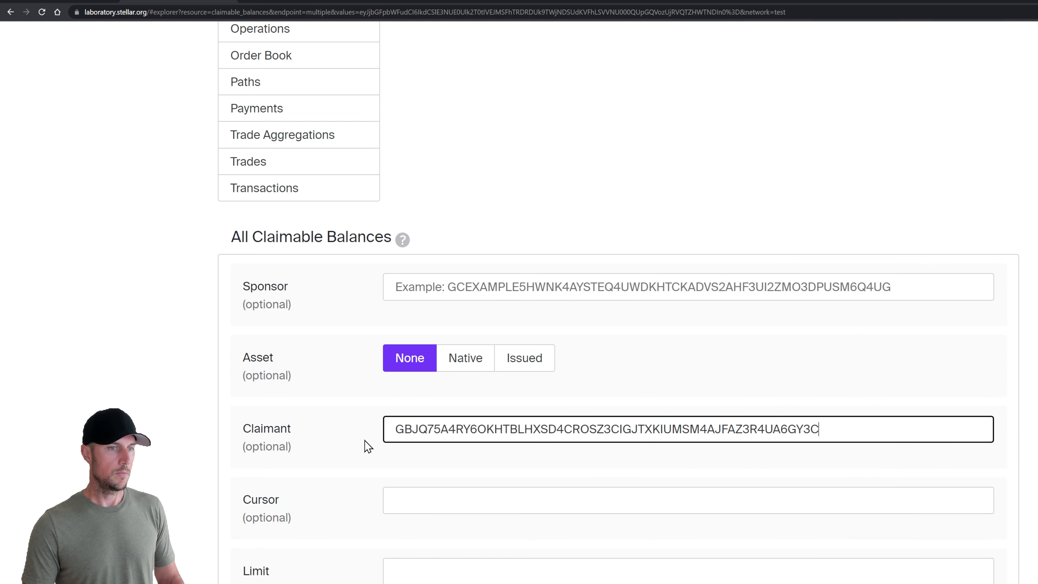
pyautogui.scroll(-5, 362, 450)
pyautogui.click(259, 514)
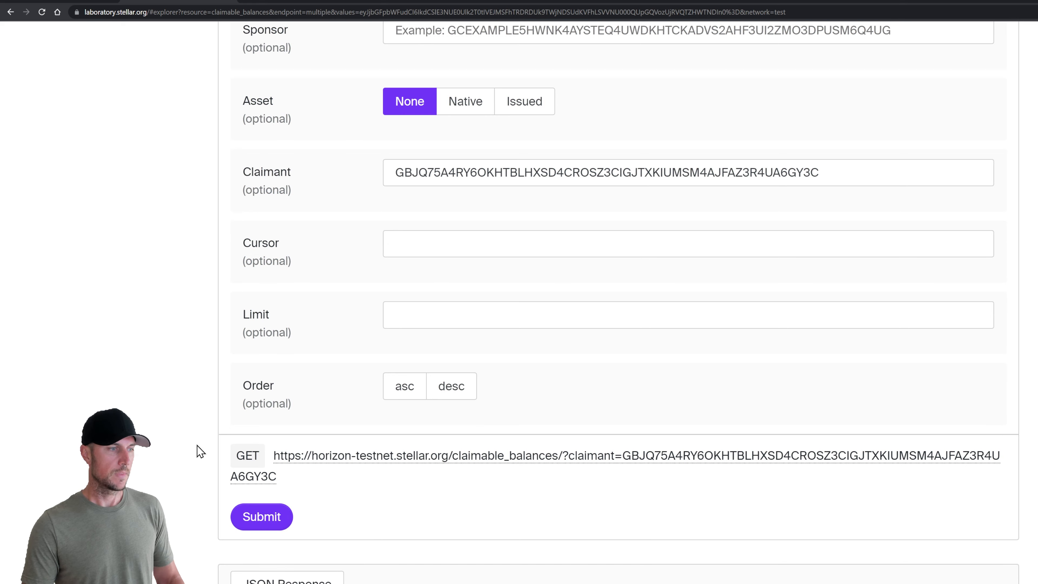
# Review the result: one 1 USDC balance with two unconditional claimants
pyautogui.scroll(-4, 204, 460)
pyautogui.scroll(-10, 214, 469)
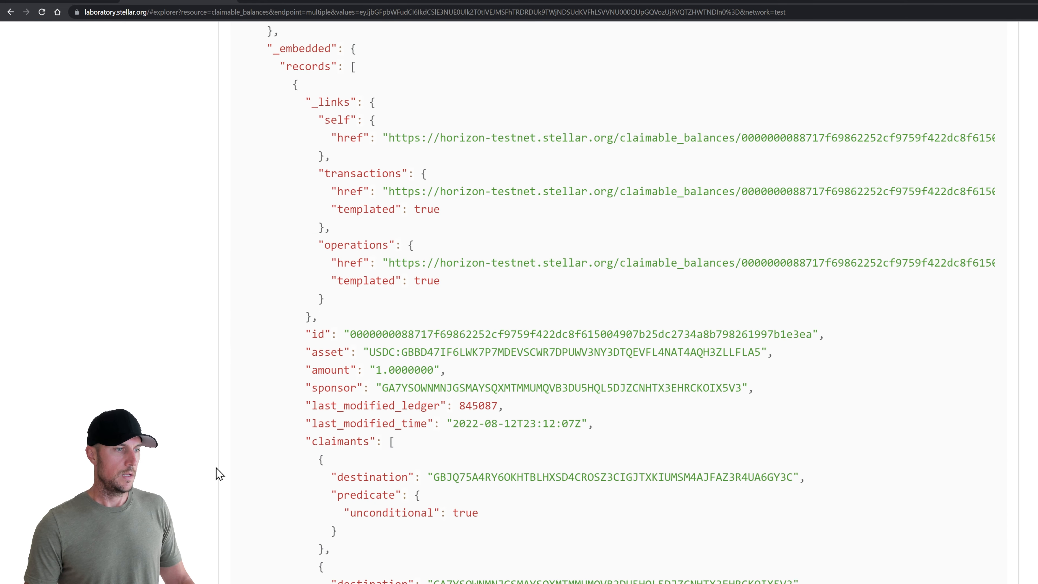
pyautogui.scroll(-3, 220, 446)
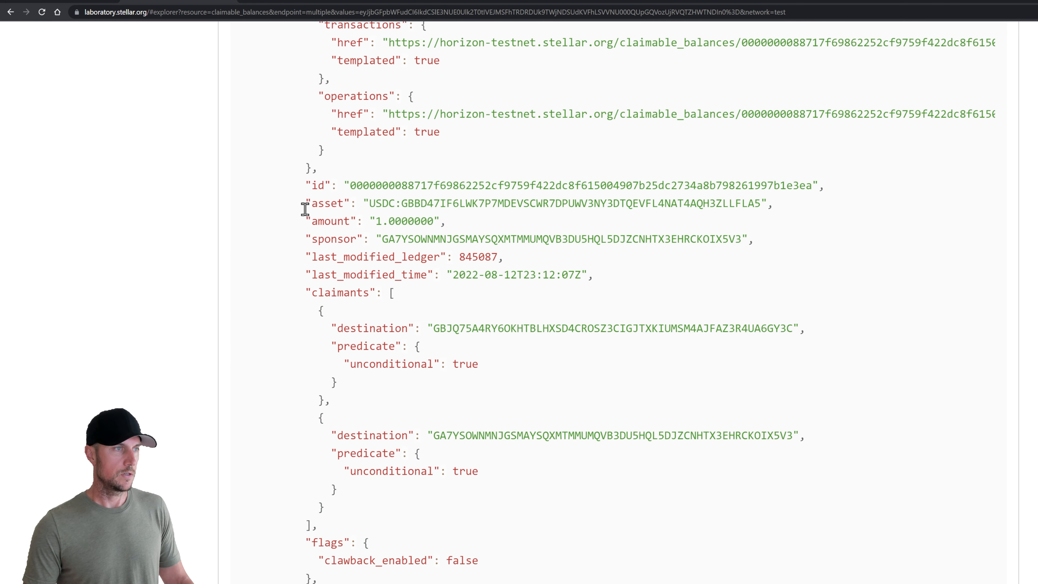
pyautogui.moveTo(309, 203); pyautogui.dragTo(472, 203)
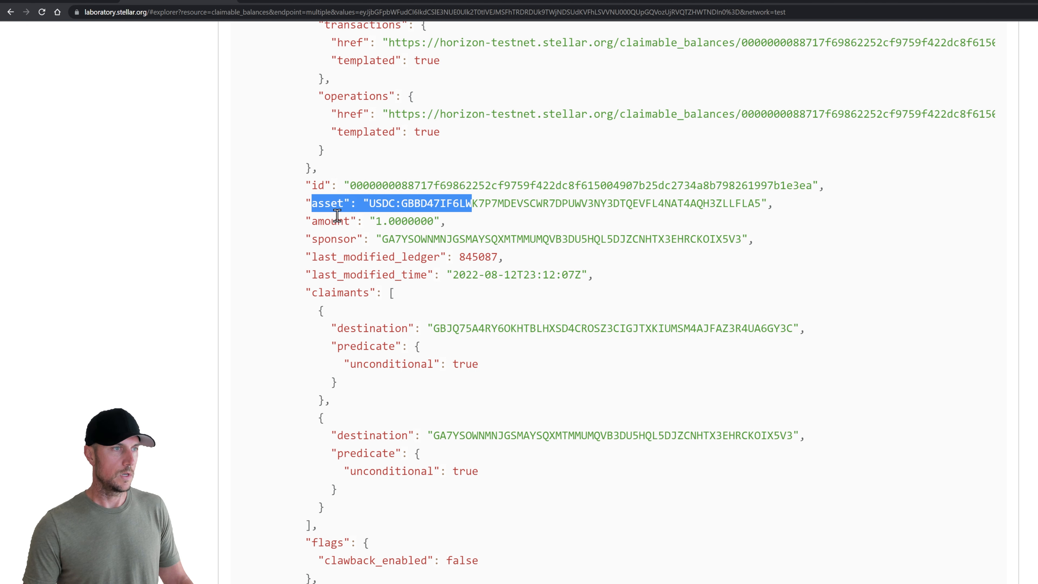
pyautogui.moveTo(308, 221); pyautogui.dragTo(447, 221)
pyautogui.click(421, 273)
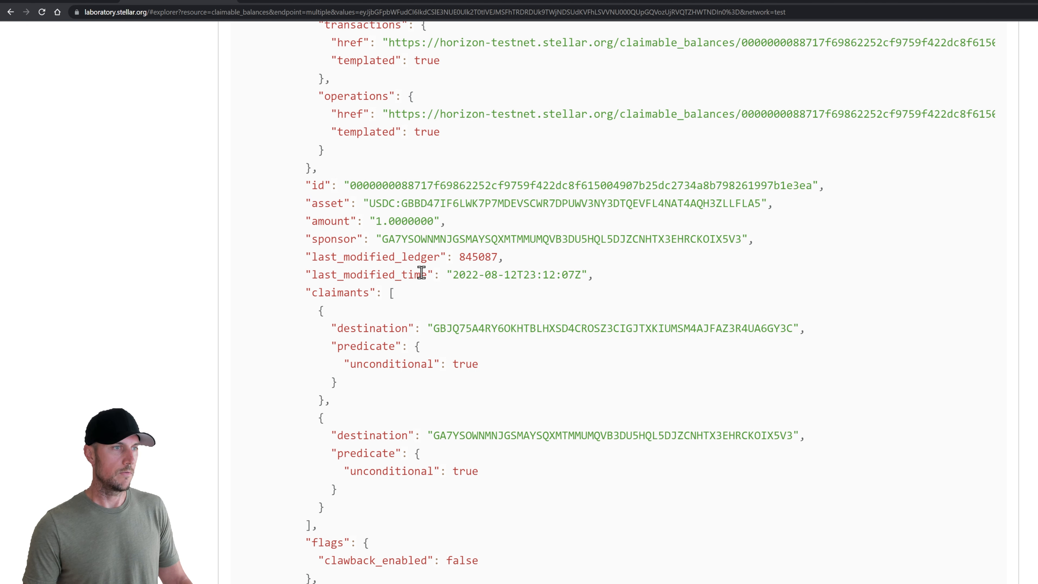
pyautogui.scroll(-3, 442, 317)
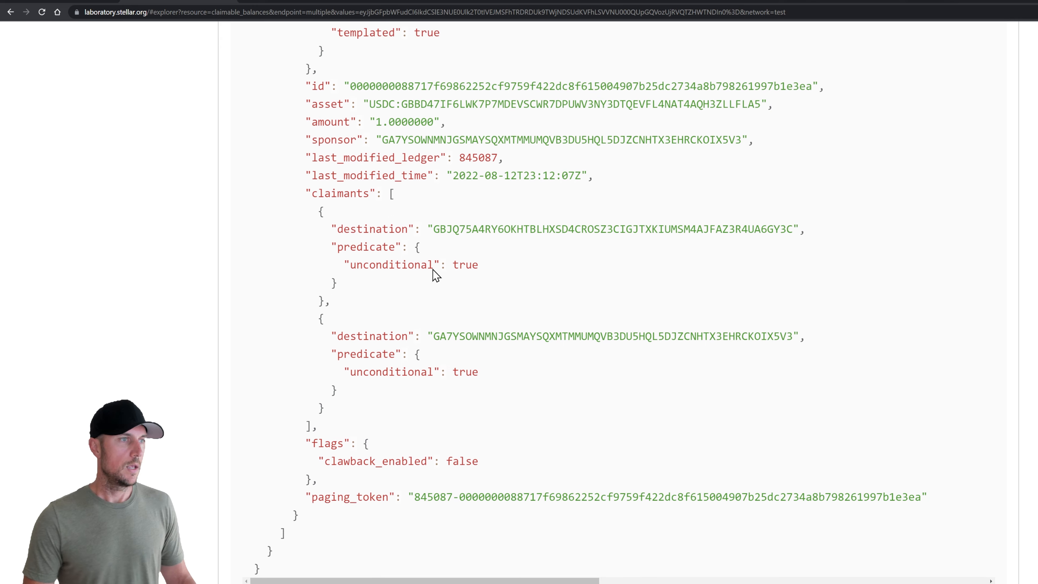
pyautogui.moveTo(308, 193); pyautogui.dragTo(517, 275)
pyautogui.click(434, 231)
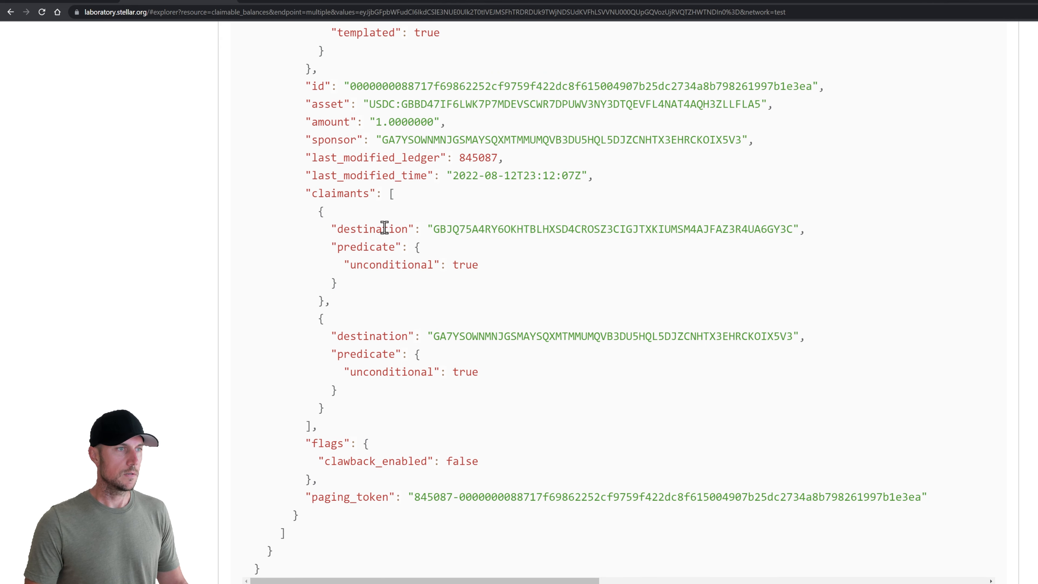
pyautogui.moveTo(428, 229); pyautogui.dragTo(474, 235)
pyautogui.moveTo(433, 328); pyautogui.dragTo(487, 335)
pyautogui.click(491, 333)
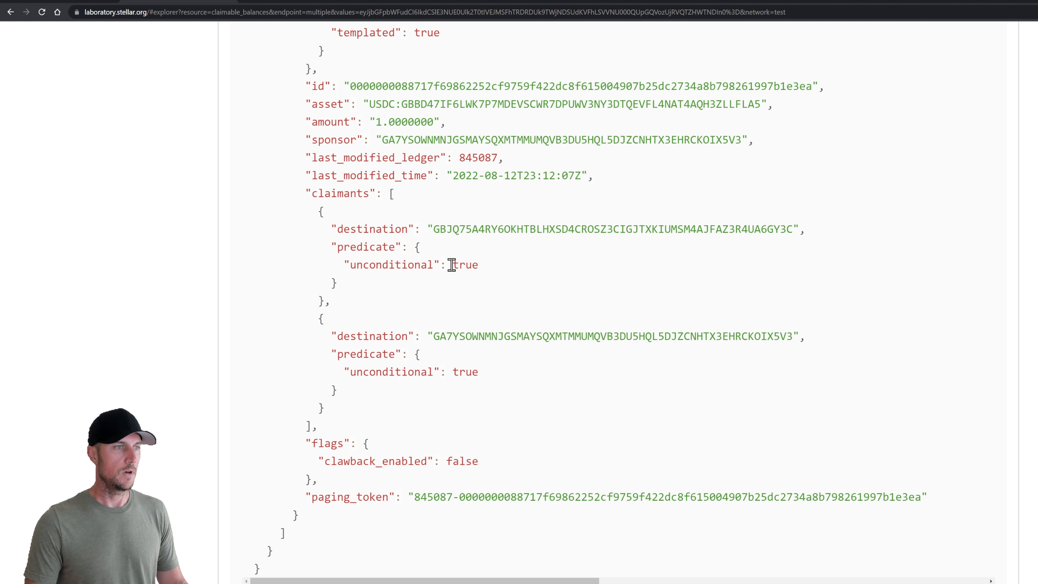
pyautogui.moveTo(344, 262); pyautogui.dragTo(519, 271)
pyautogui.click(514, 271)
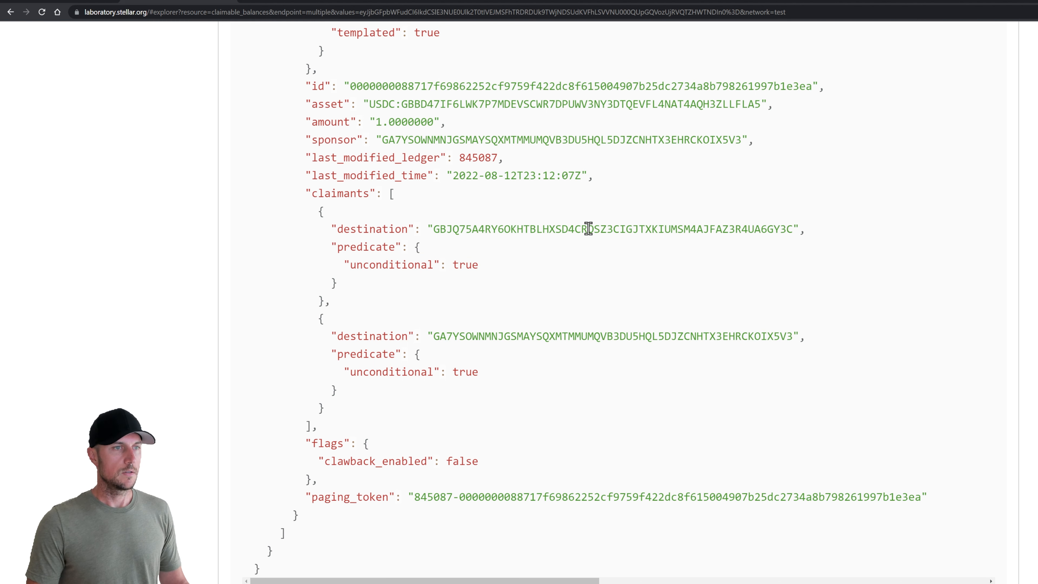
pyautogui.scroll(6, 549, 310)
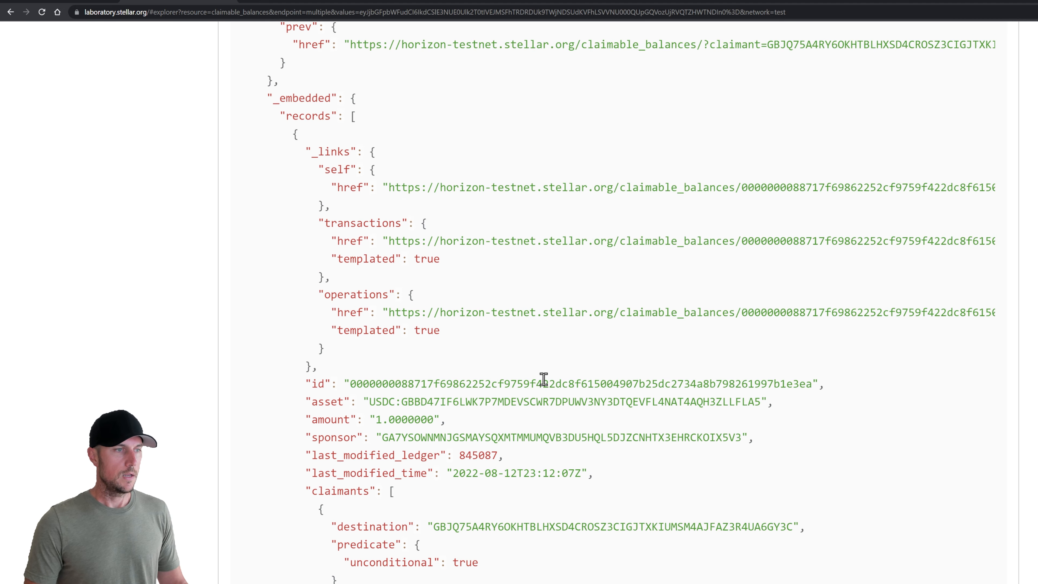
# Save the claimable balance id on a new line in the Notepad notes
pyautogui.doubleClick(546, 384)
pyautogui.hotkey('ctrl', 'c')
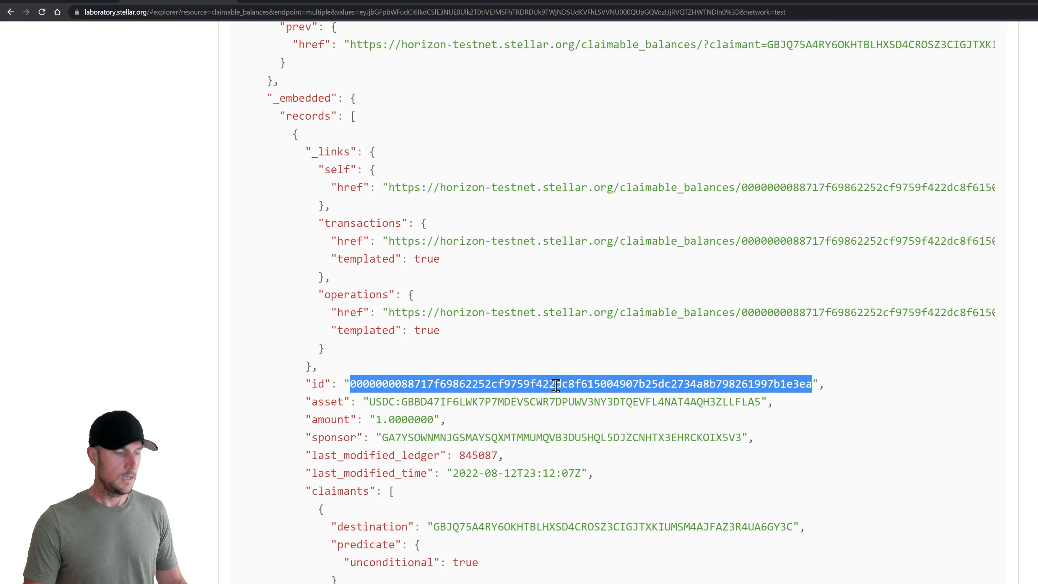
pyautogui.hotkey('alt', 'Tab')
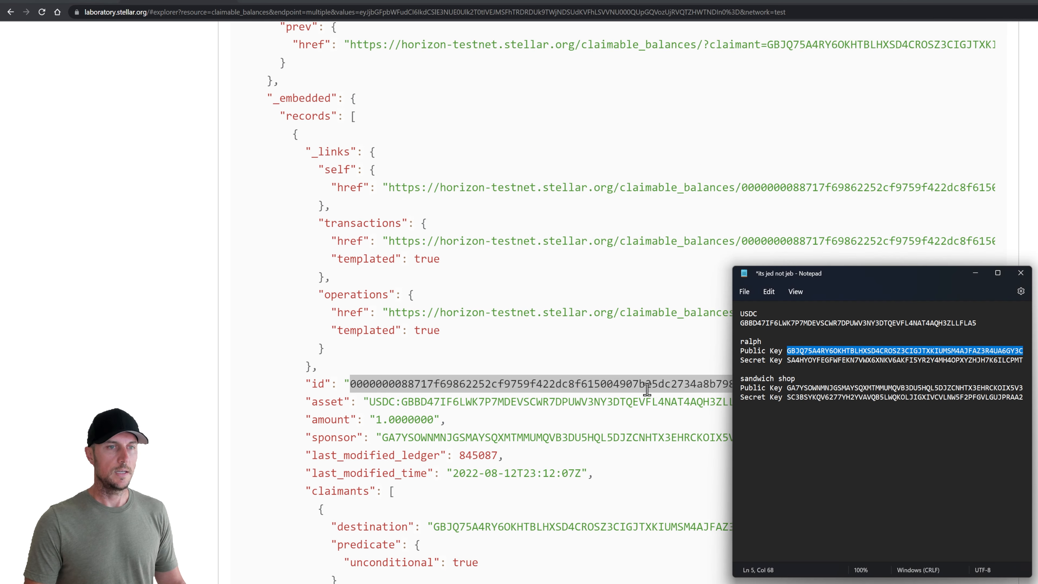
pyautogui.click(1025, 399)
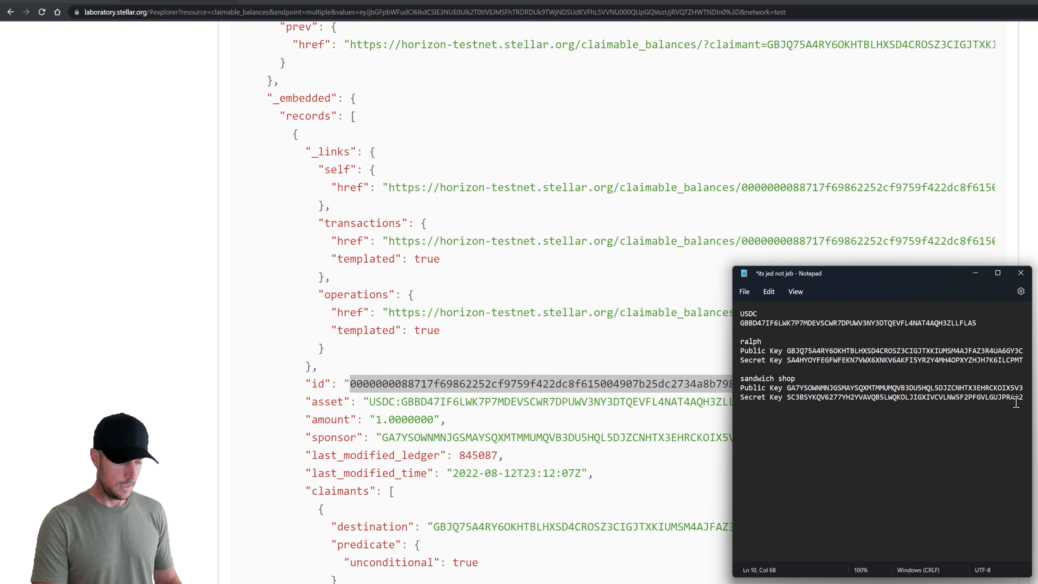
pyautogui.press('Return')
pyautogui.press('Return')
pyautogui.hotkey('ctrl', 'v')
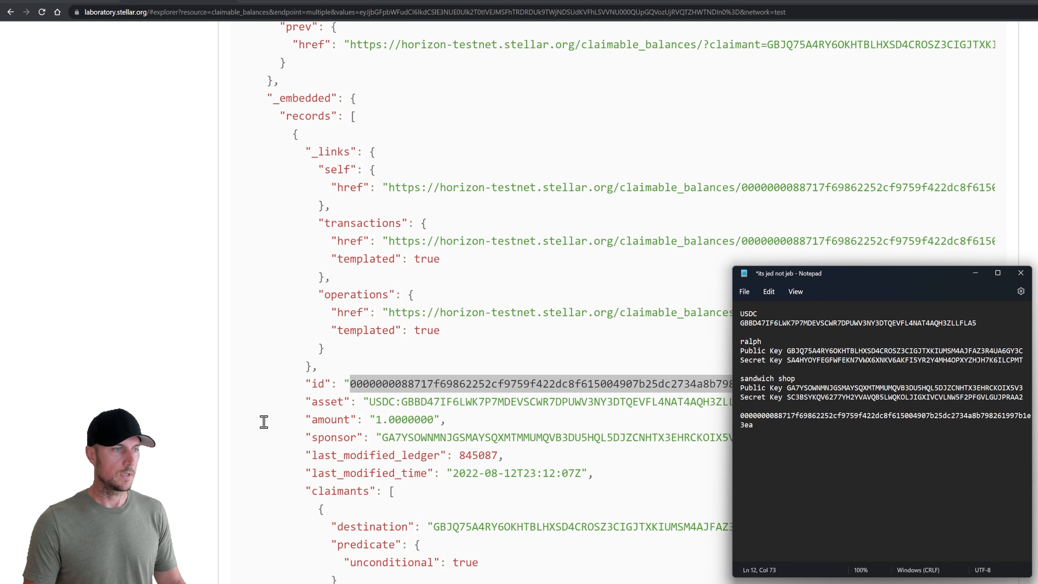
pyautogui.click(287, 418)
pyautogui.scroll(1, 561, 426)
pyautogui.scroll(20, 561, 425)
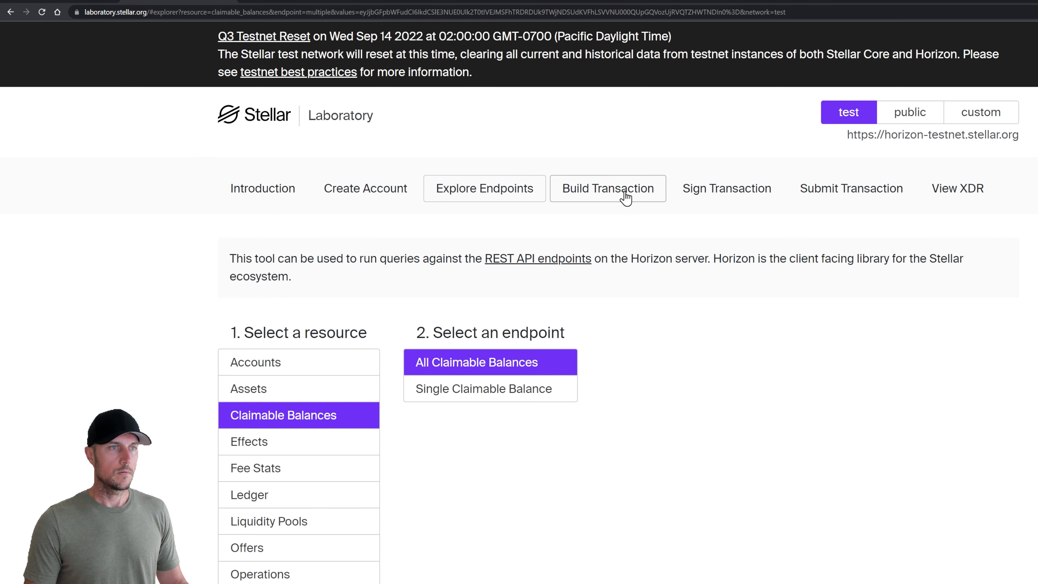
# Start a new transaction with the first claimant's public key as source account and fetch its sequence number
pyautogui.click(605, 192)
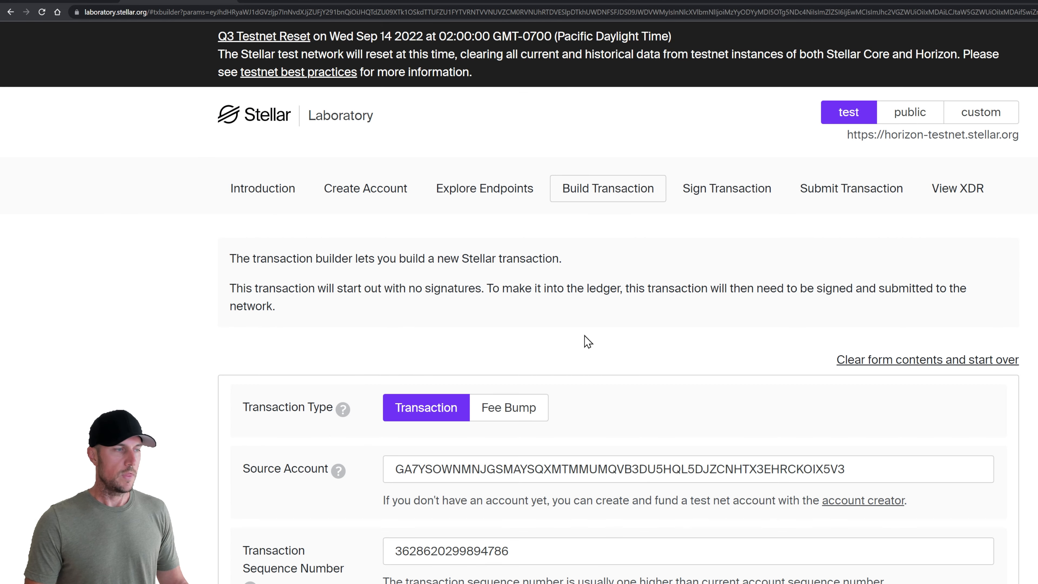
pyautogui.scroll(-4, 585, 336)
pyautogui.click(579, 327)
pyautogui.hotkey('alt', 'Tab')
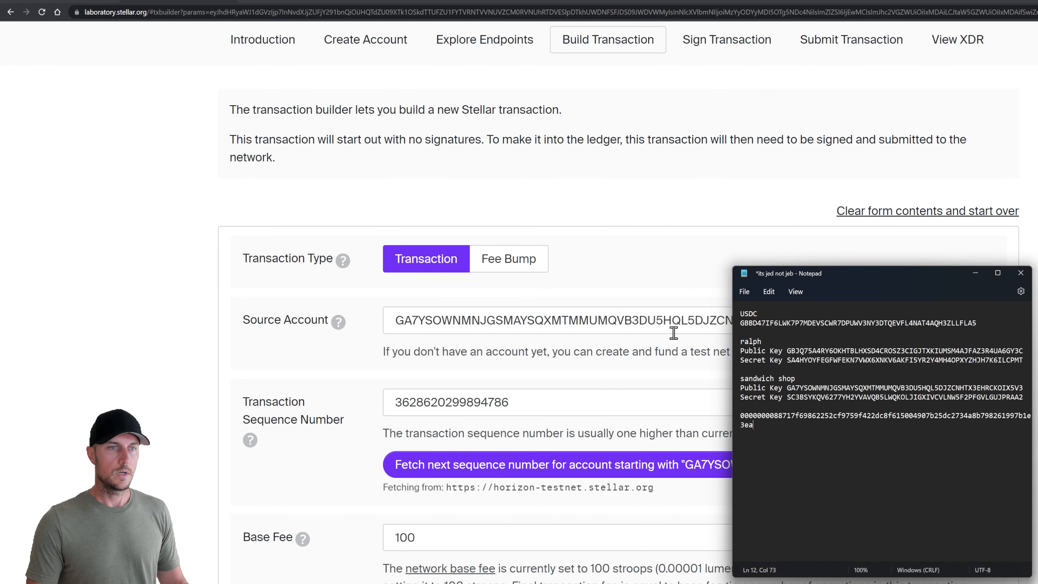
pyautogui.doubleClick(826, 351)
pyautogui.hotkey('ctrl', 'c')
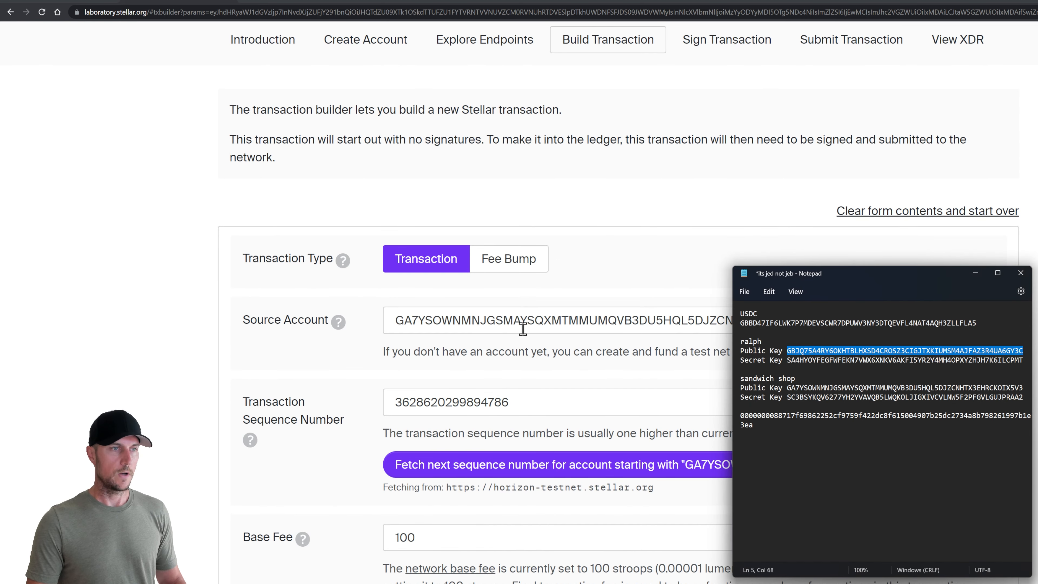
pyautogui.doubleClick(522, 323)
pyautogui.hotkey('ctrl', 'v')
pyautogui.click(466, 464)
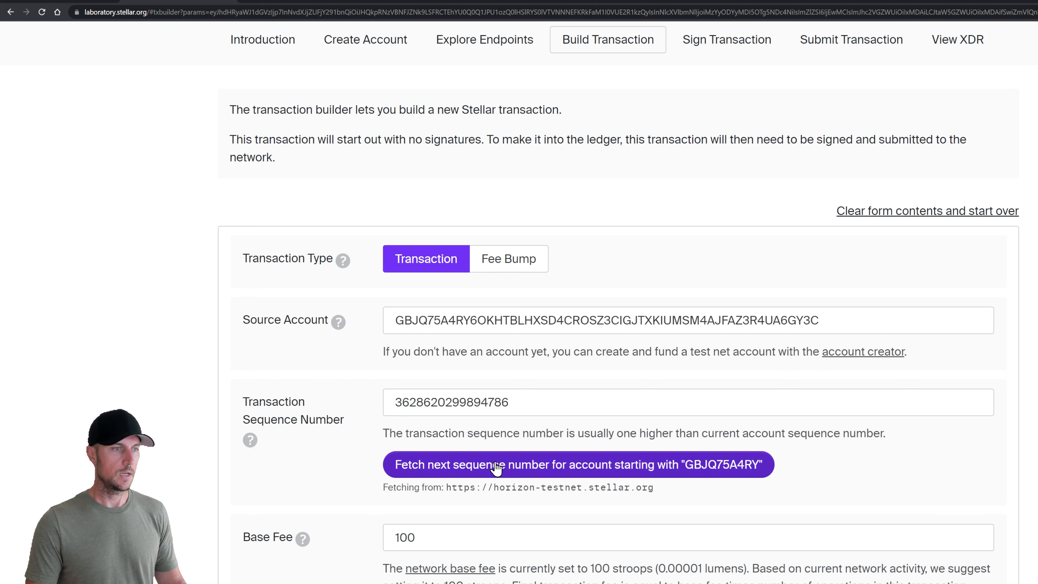
# Make operation 1 a Change Trust for an Alphanumeric 4 asset with code USDC
pyautogui.scroll(-5, 343, 402)
pyautogui.scroll(-8, 360, 378)
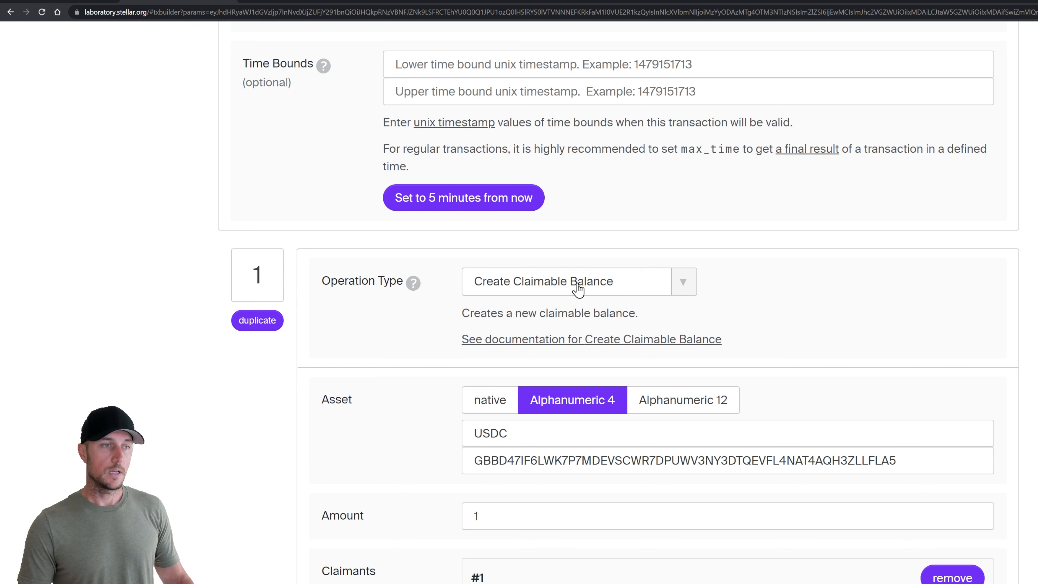
pyautogui.click(578, 289)
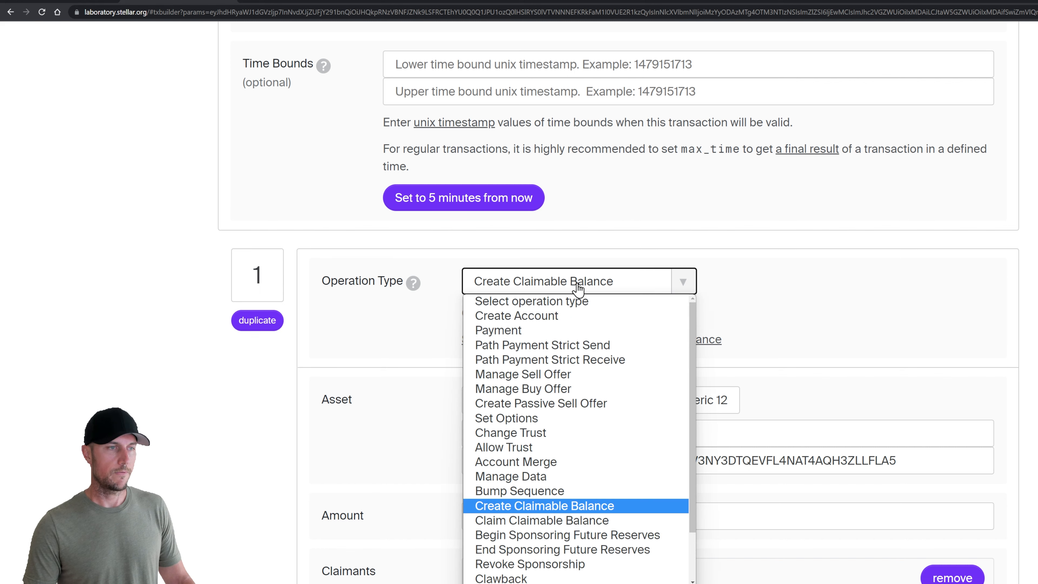
pyautogui.click(577, 436)
pyautogui.click(511, 400)
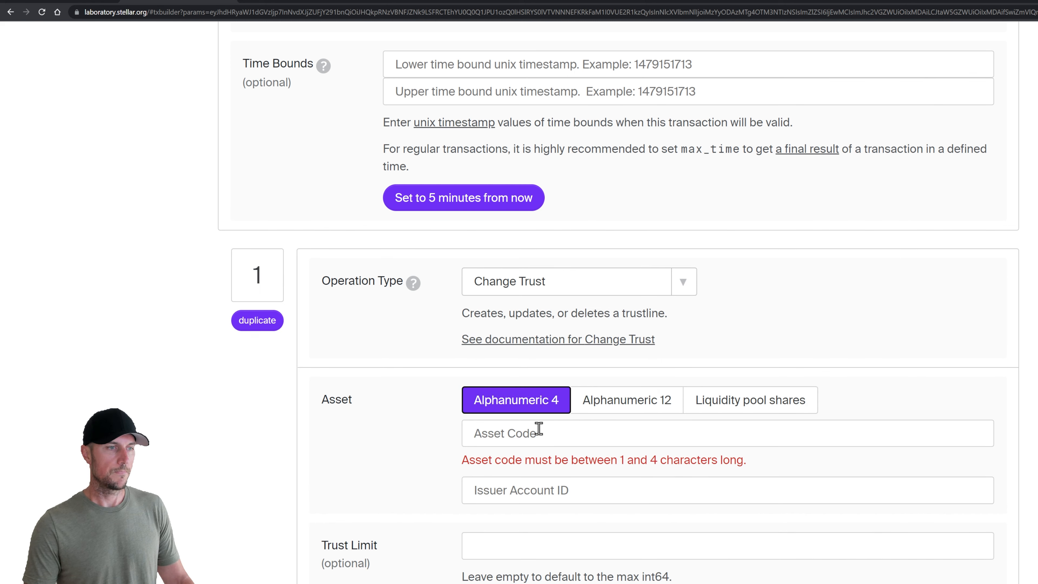
pyautogui.click(533, 433)
pyautogui.write('USDC')
# Fill in the USDC issuer account key from the saved notes as the asset issuer
pyautogui.press('Tab')
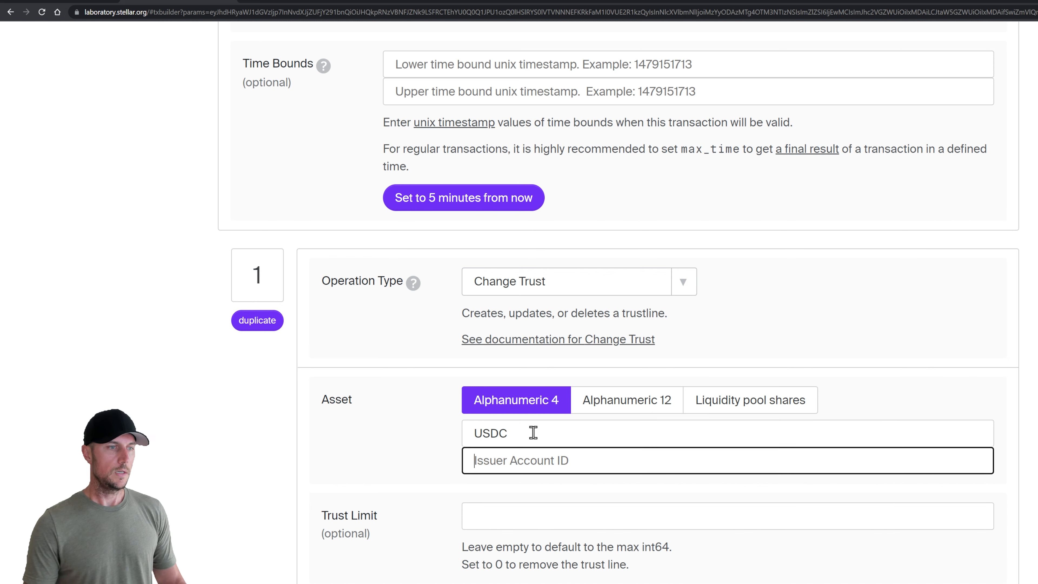
pyautogui.hotkey('alt', 'Tab')
pyautogui.doubleClick(799, 323)
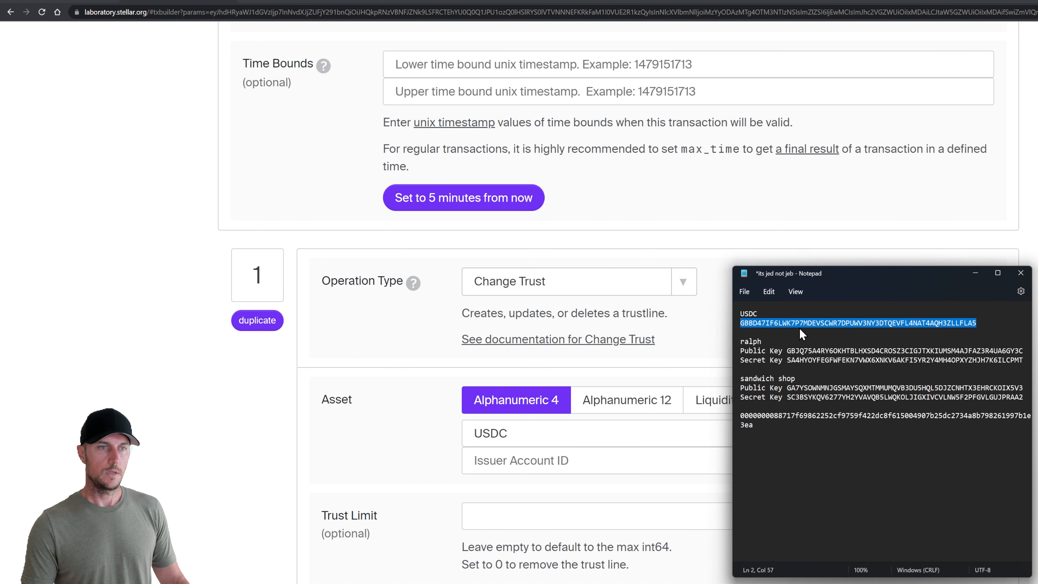
pyautogui.hotkey('ctrl', 'c')
pyautogui.click(537, 454)
pyautogui.hotkey('ctrl', 'v')
pyautogui.scroll(-3, 408, 469)
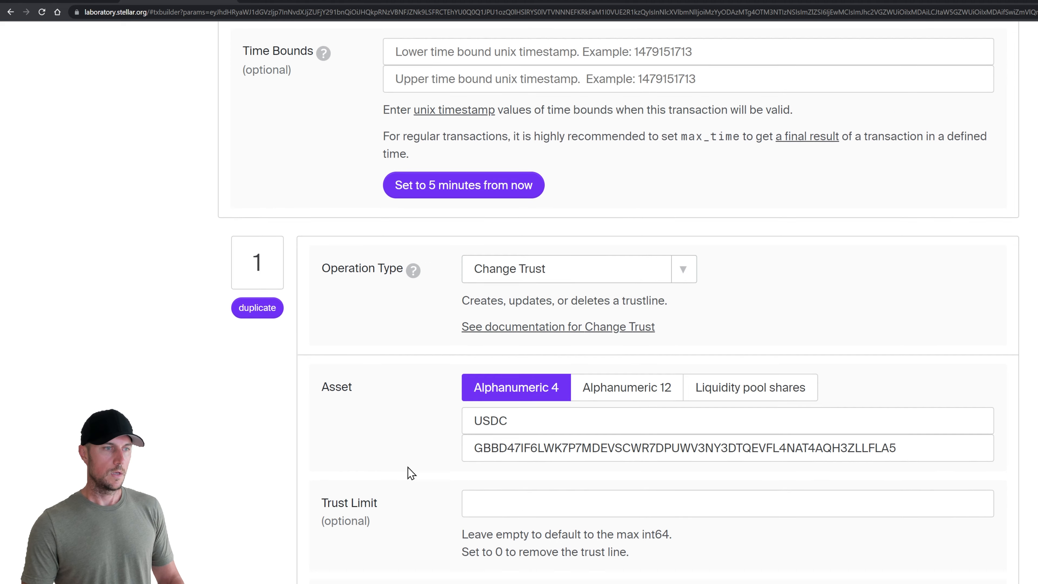
pyautogui.scroll(-3, 397, 427)
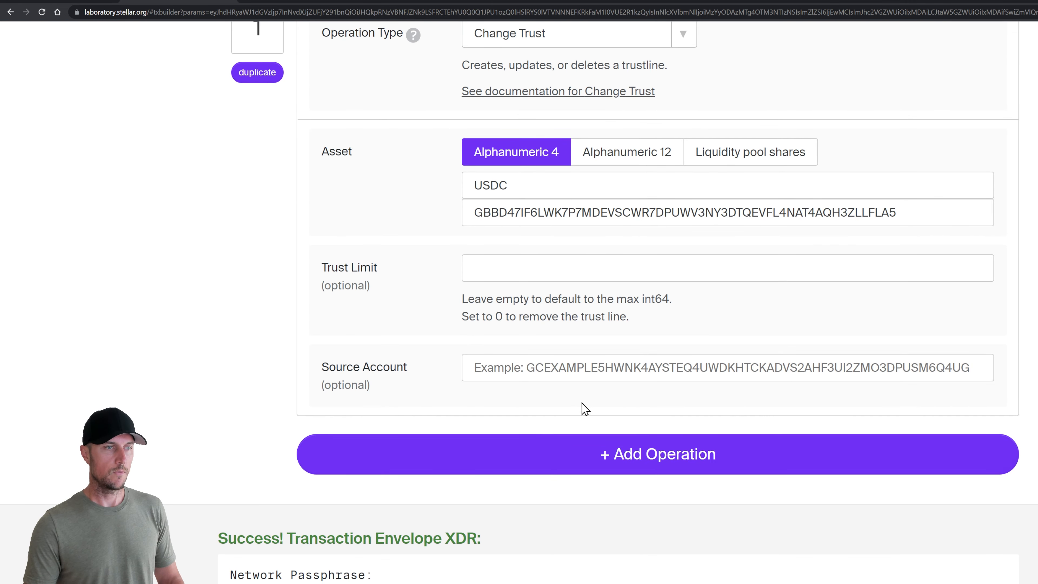
pyautogui.scroll(3, 515, 402)
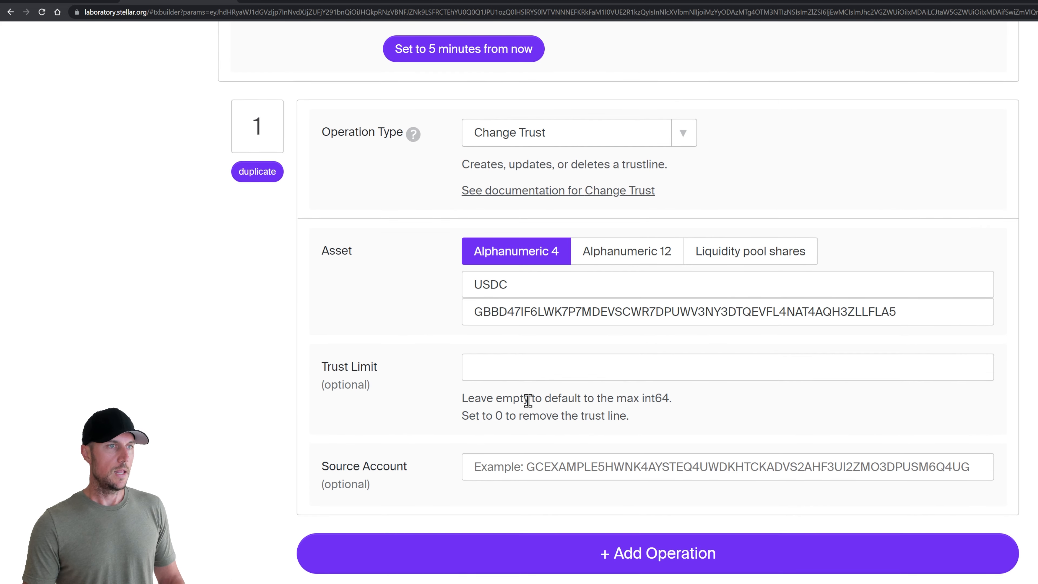
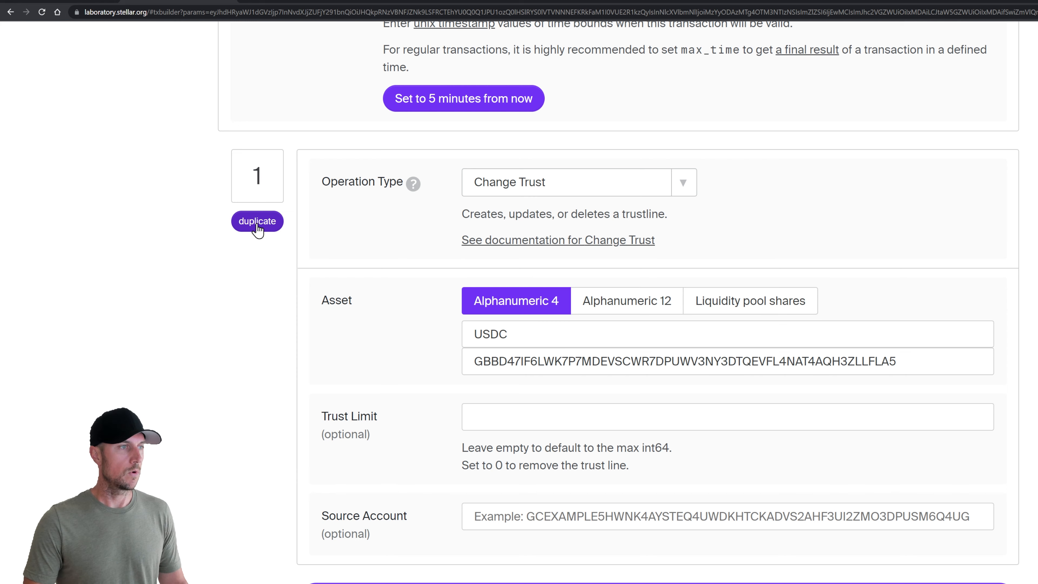
# Add a second, empty operation below the USDC Change Trust operation
pyautogui.scroll(-3, 521, 498)
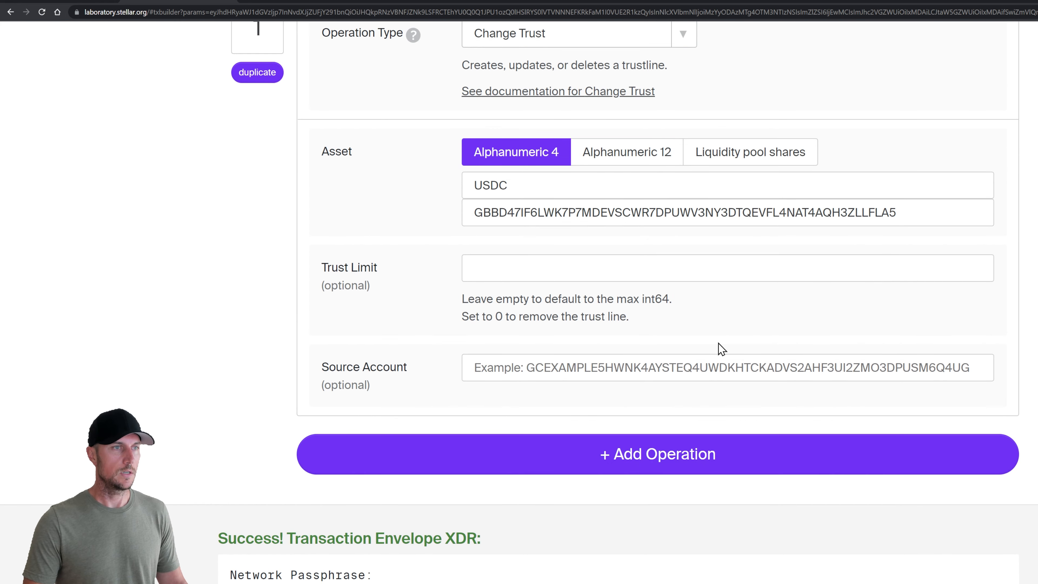
pyautogui.scroll(1, 618, 366)
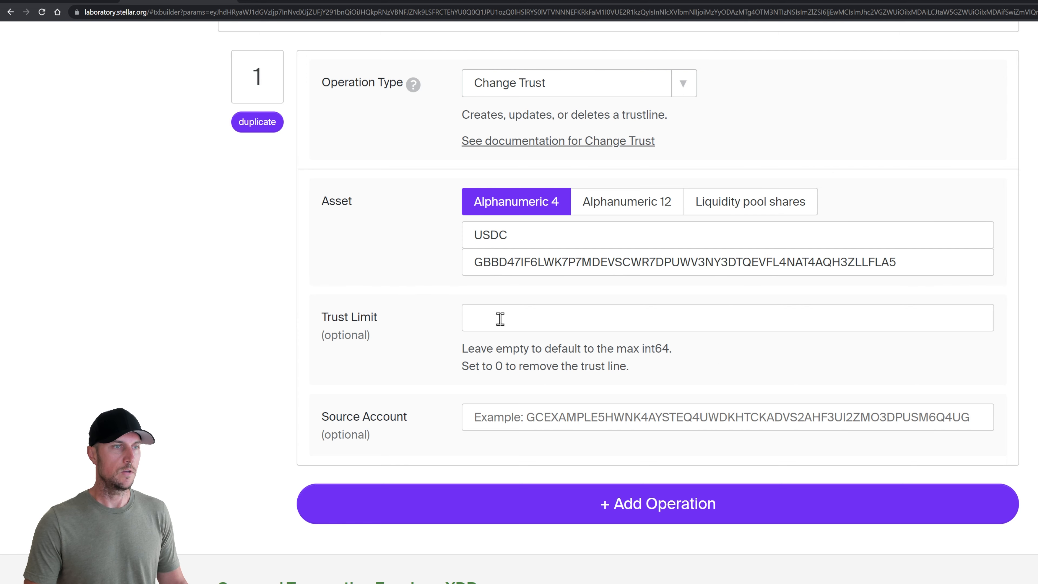
pyautogui.click(653, 508)
pyautogui.scroll(-3, 595, 435)
# Make operation 2 a Claim Claimable Balance using the balance ID pasted from the notes
pyautogui.click(576, 369)
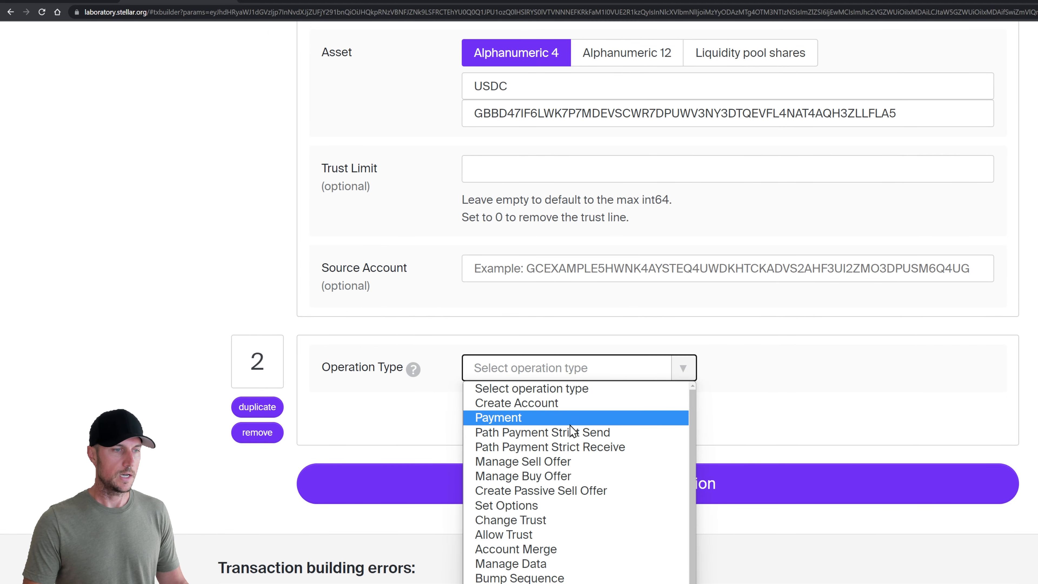
pyautogui.click(575, 583)
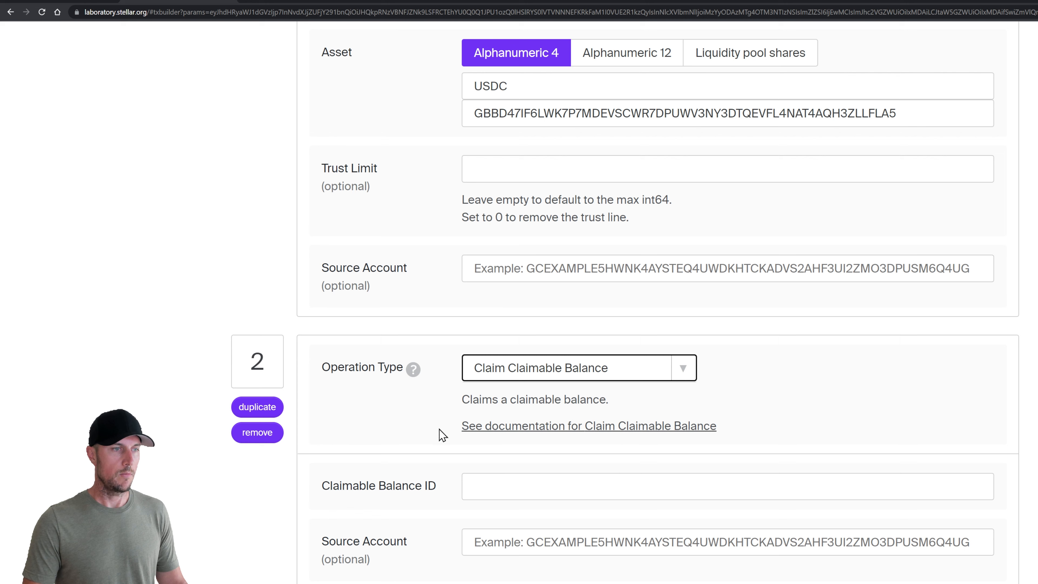
pyautogui.scroll(-2, 393, 410)
pyautogui.click(522, 388)
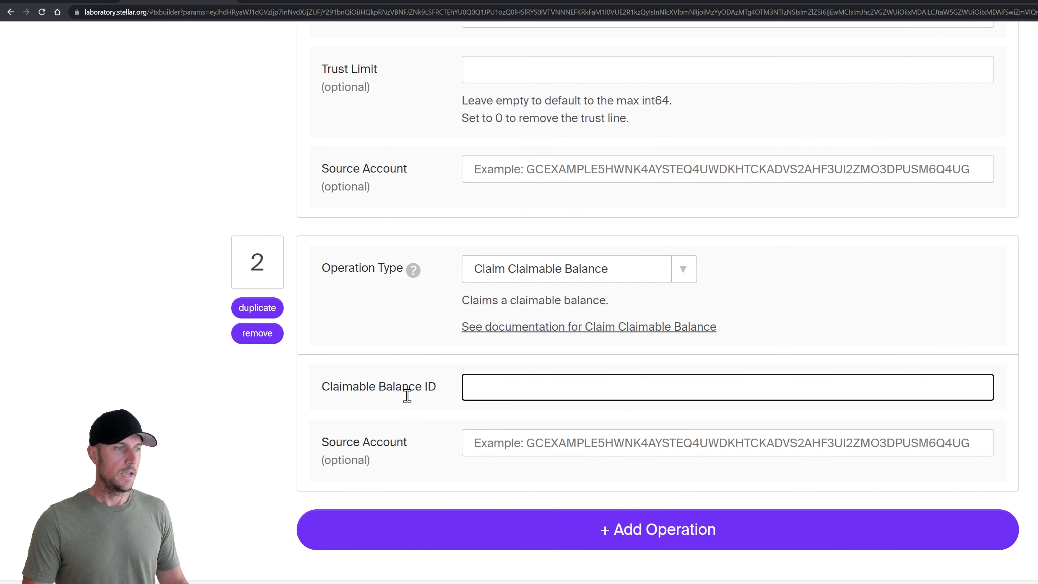
pyautogui.moveTo(322, 390); pyautogui.dragTo(440, 386)
pyautogui.click(446, 385)
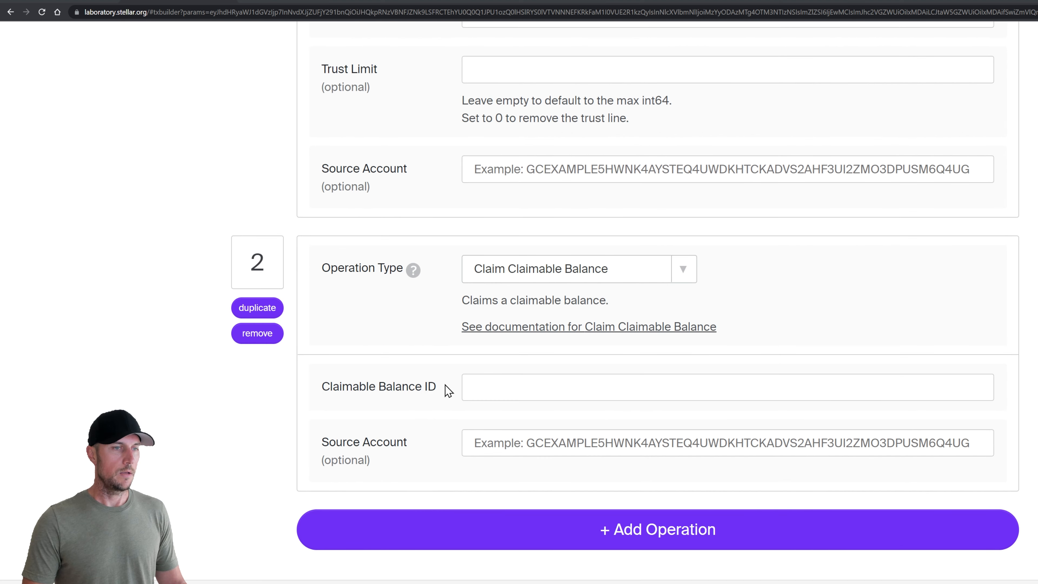
pyautogui.hotkey('alt', 'Tab')
pyautogui.doubleClick(783, 419)
pyautogui.hotkey('ctrl', 'c')
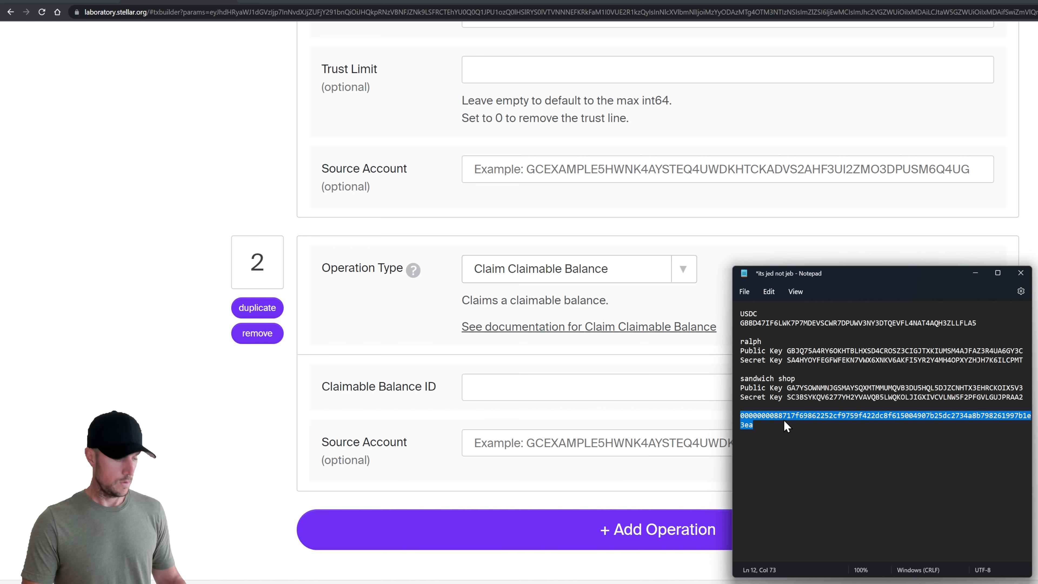
pyautogui.click(524, 390)
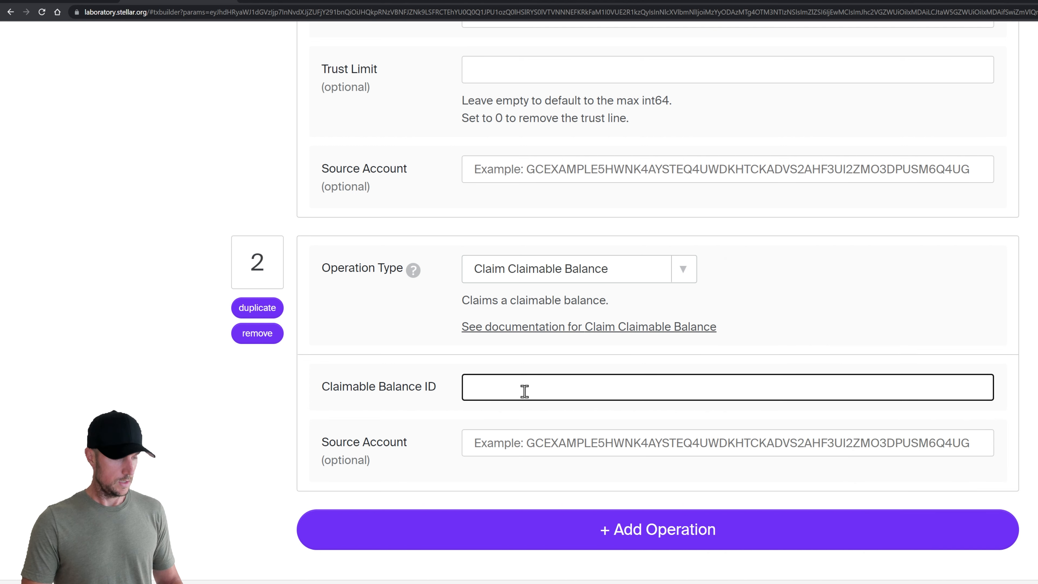
pyautogui.hotkey('ctrl', 'v')
pyautogui.click(280, 435)
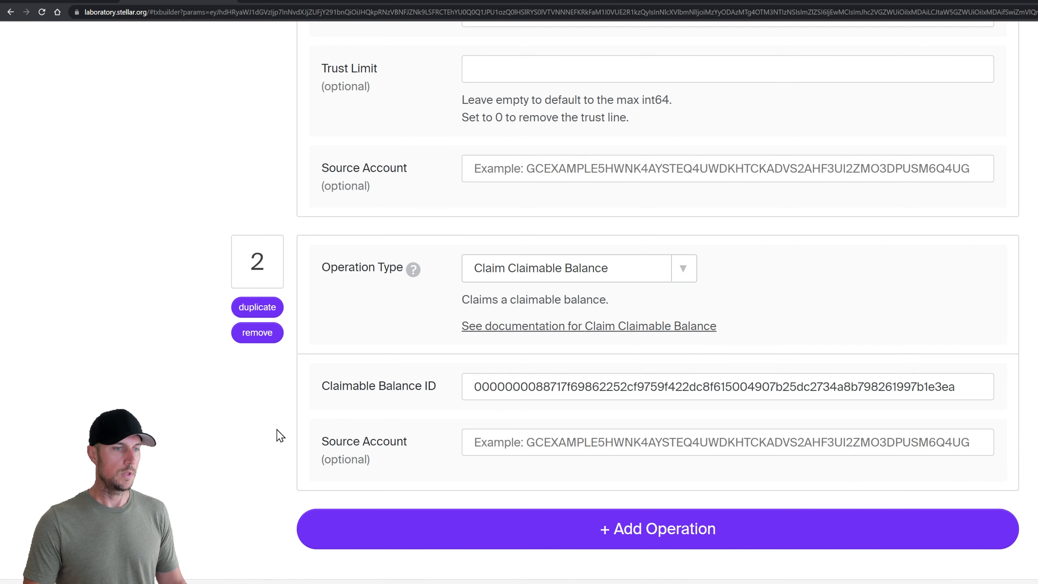
pyautogui.scroll(-6, 286, 470)
# Sign the two-operation transaction with the source account's secret key from the notes
pyautogui.click(301, 524)
pyautogui.scroll(-5, 302, 481)
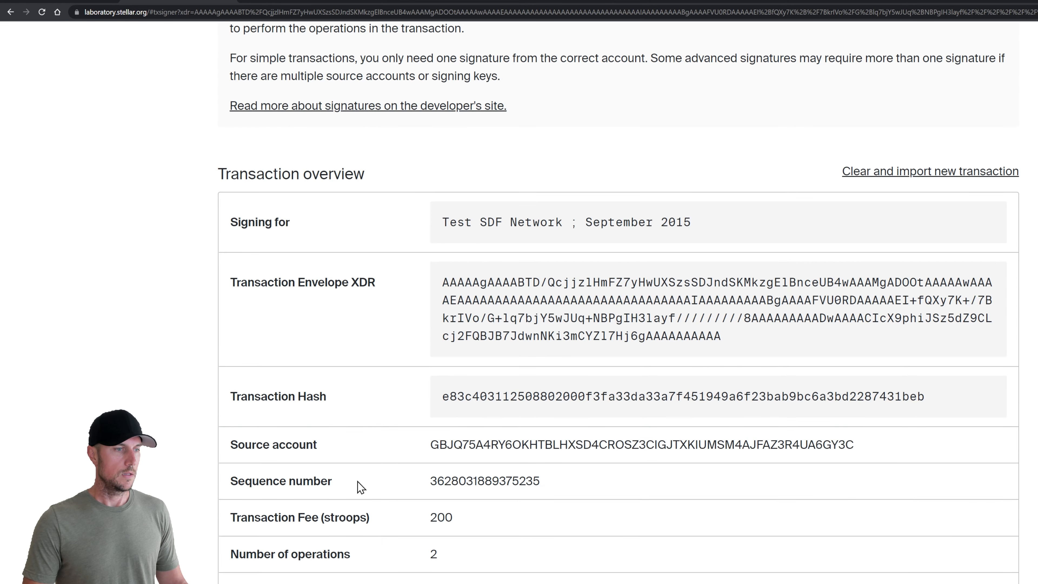
pyautogui.scroll(-6, 357, 481)
pyautogui.hotkey('alt', 'Tab')
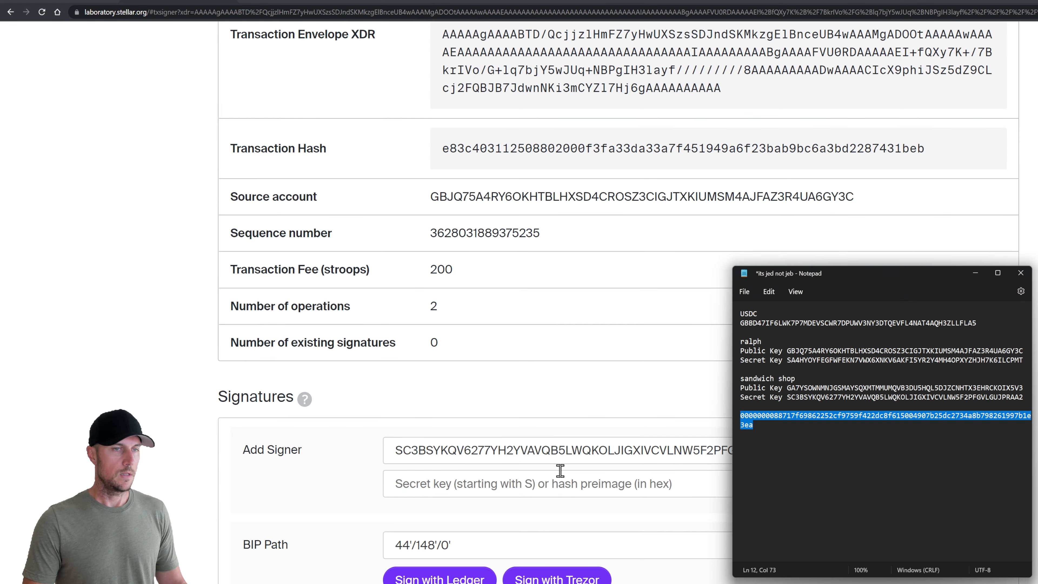
pyautogui.doubleClick(829, 360)
pyautogui.hotkey('ctrl', 'c')
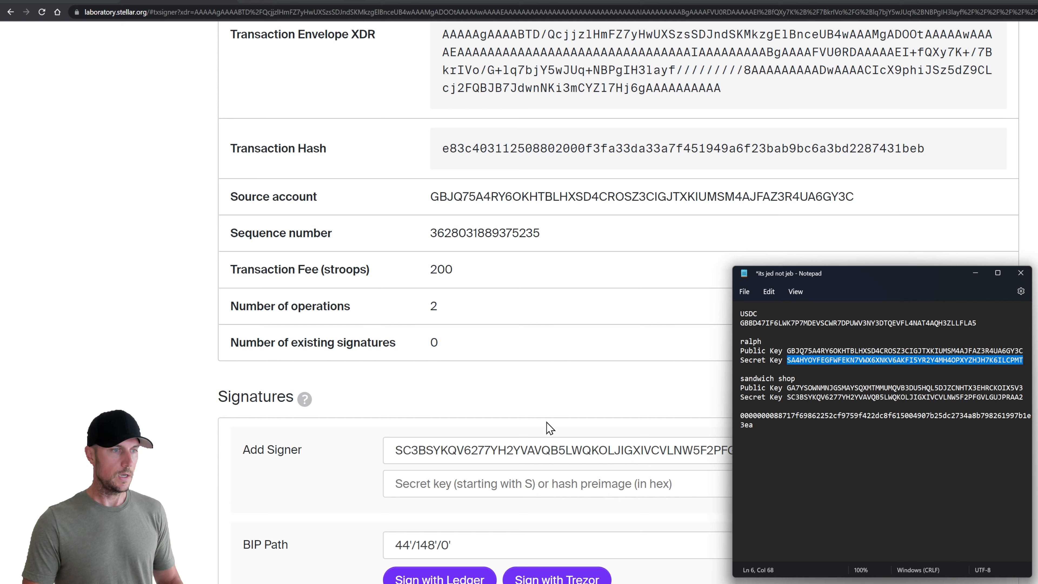
pyautogui.tripleClick(513, 448)
pyautogui.hotkey('ctrl', 'v')
# Submit the signed transaction to the test network
pyautogui.scroll(-10, 327, 507)
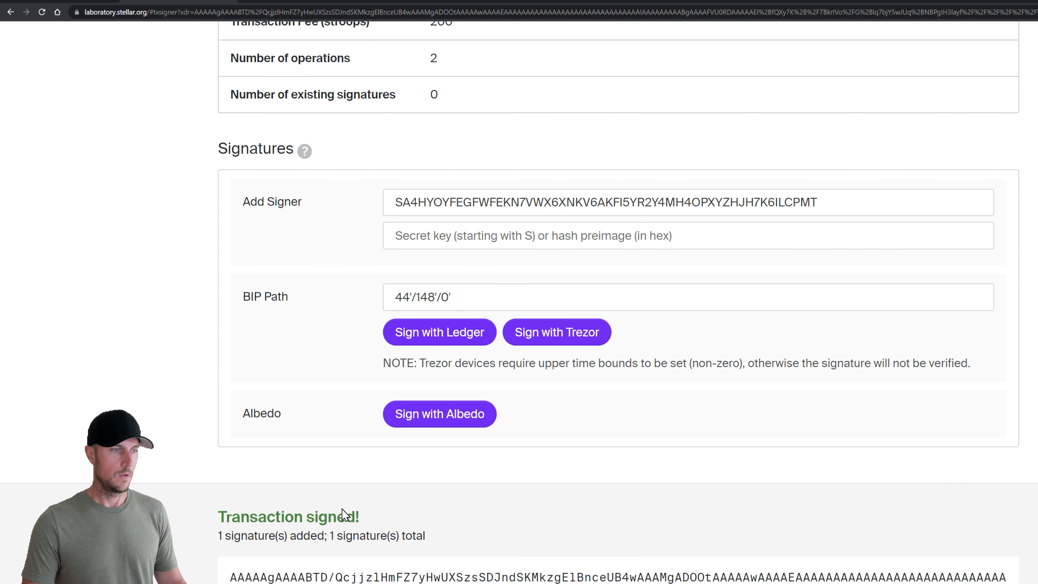
pyautogui.click(313, 549)
pyautogui.click(300, 444)
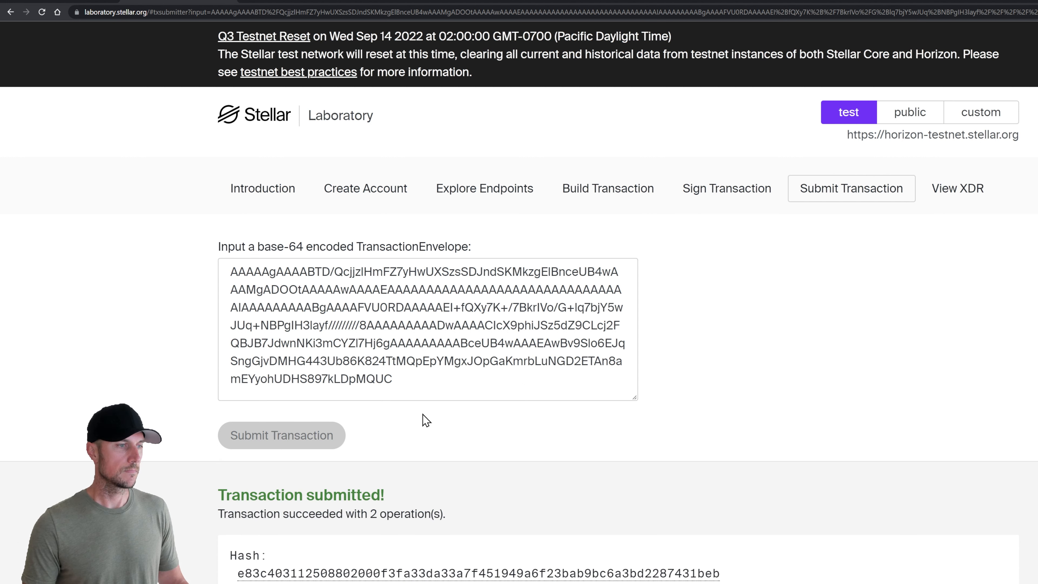
# Look up the source account by its public key under Accounts > Single Account
pyautogui.click(487, 196)
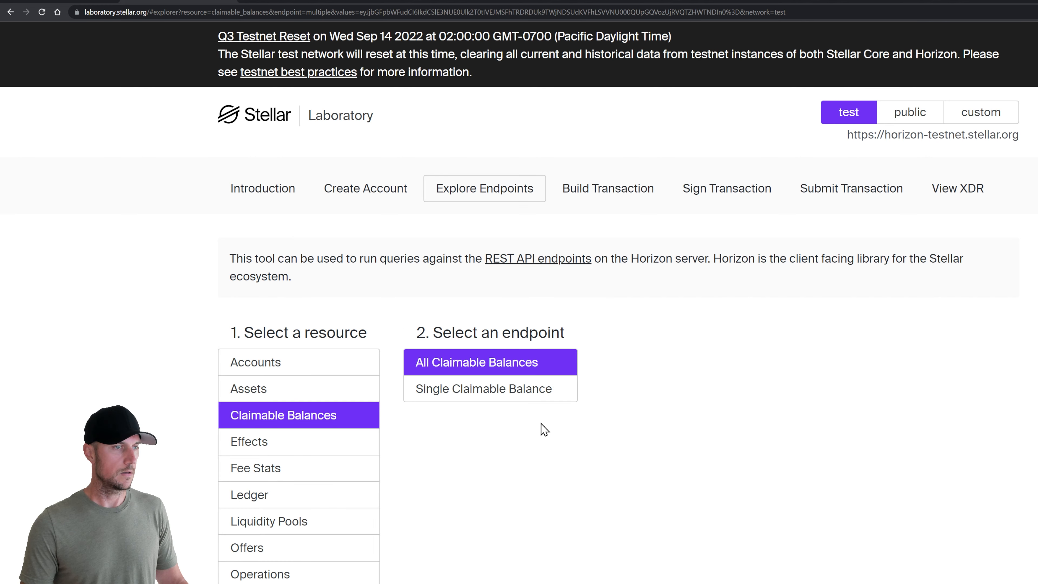
pyautogui.click(335, 362)
pyautogui.click(451, 395)
pyautogui.scroll(-7, 490, 450)
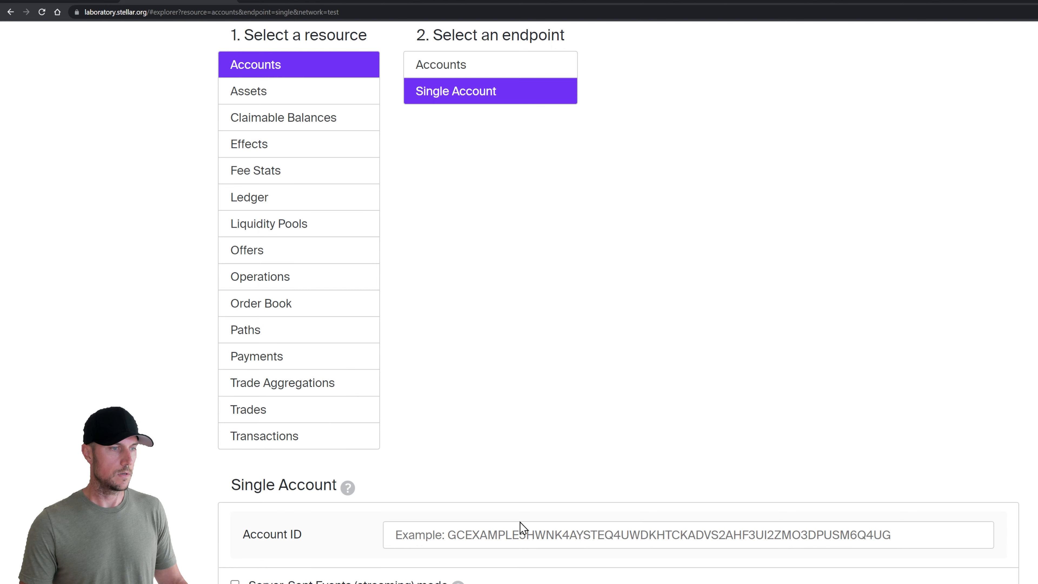
pyautogui.hotkey('alt', 'Tab')
pyautogui.doubleClick(813, 351)
pyautogui.hotkey('ctrl', 'c')
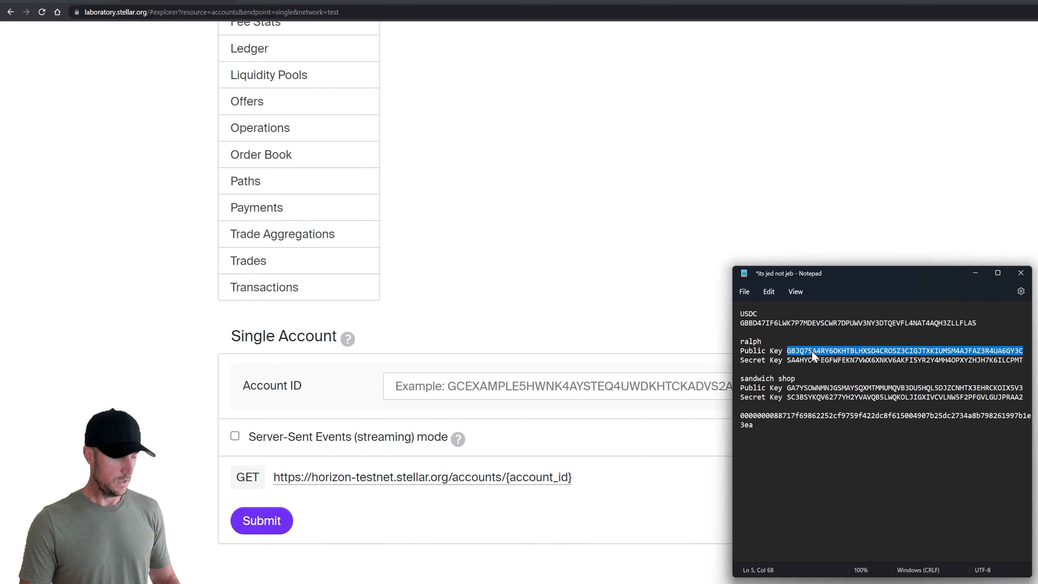
pyautogui.click(524, 391)
pyautogui.hotkey('ctrl', 'v')
pyautogui.click(262, 521)
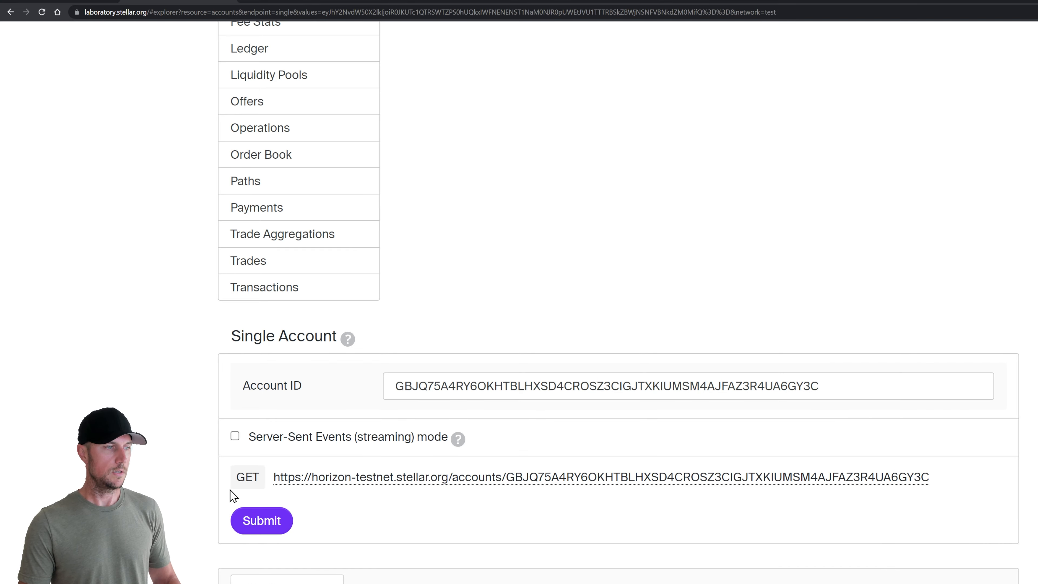
# Check the balances JSON for the 1.0000000 USDC balance
pyautogui.scroll(-15, 196, 500)
pyautogui.scroll(-5, 200, 495)
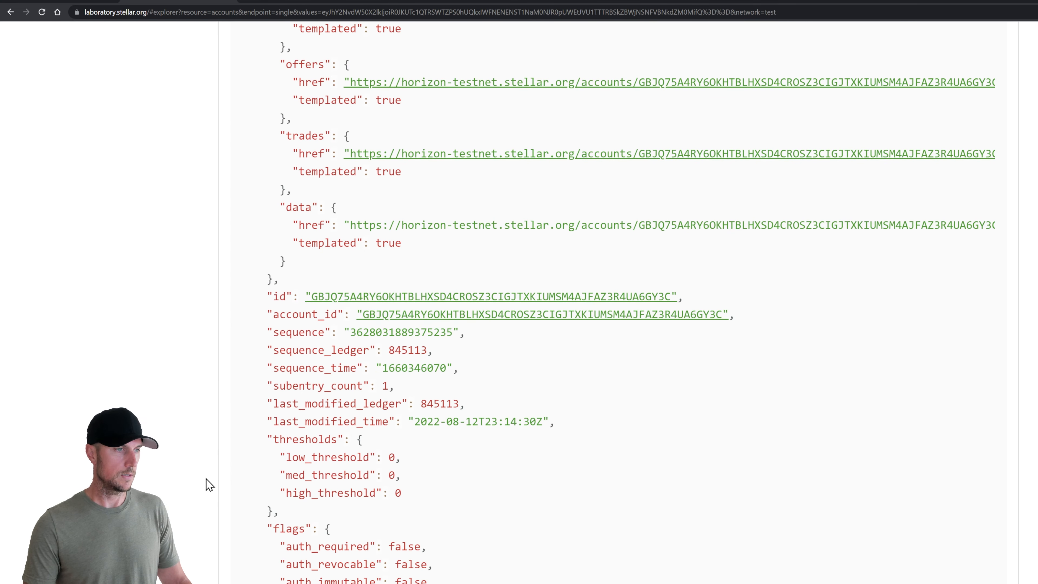
pyautogui.scroll(-7, 207, 482)
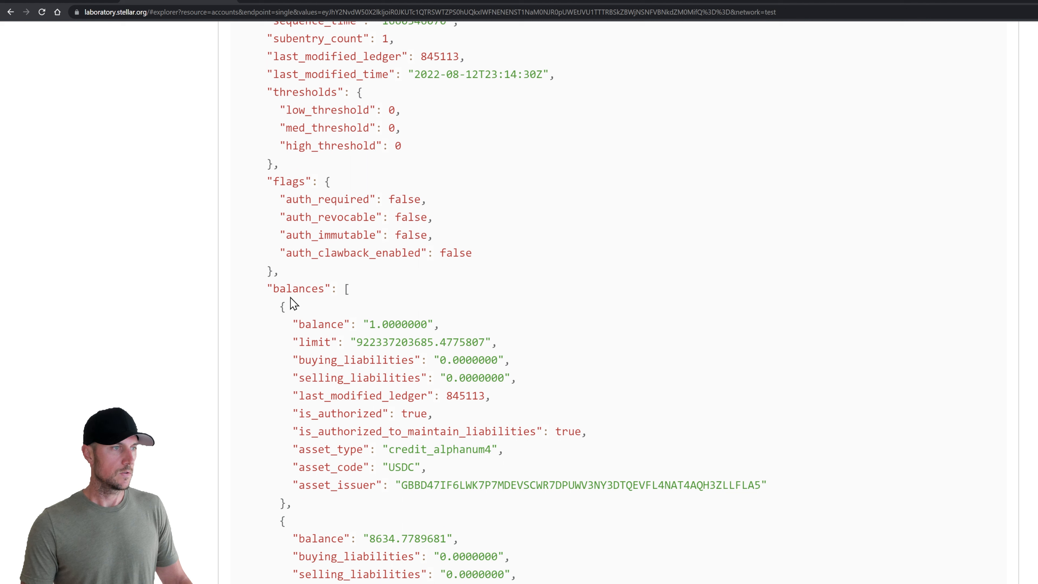
pyautogui.moveTo(294, 325); pyautogui.dragTo(446, 329)
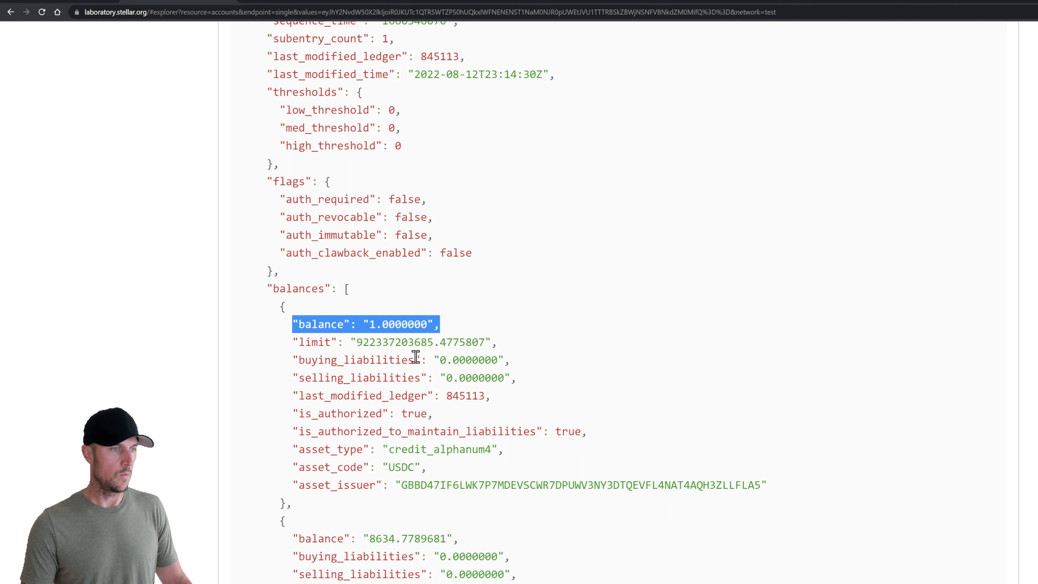
pyautogui.moveTo(294, 467); pyautogui.dragTo(420, 466)
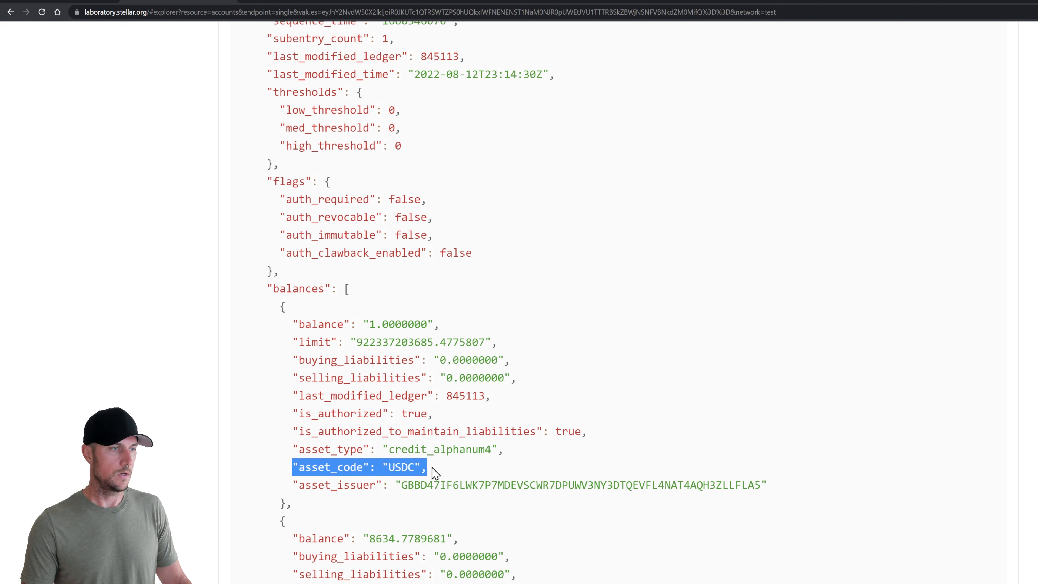
pyautogui.click(547, 456)
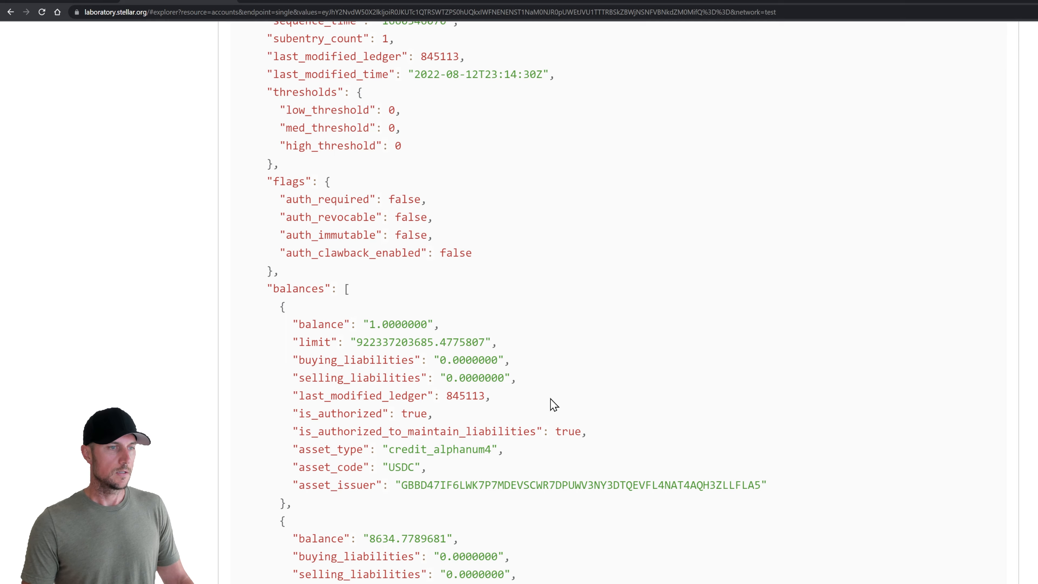
pyautogui.scroll(10, 550, 398)
pyautogui.scroll(10, 550, 398)
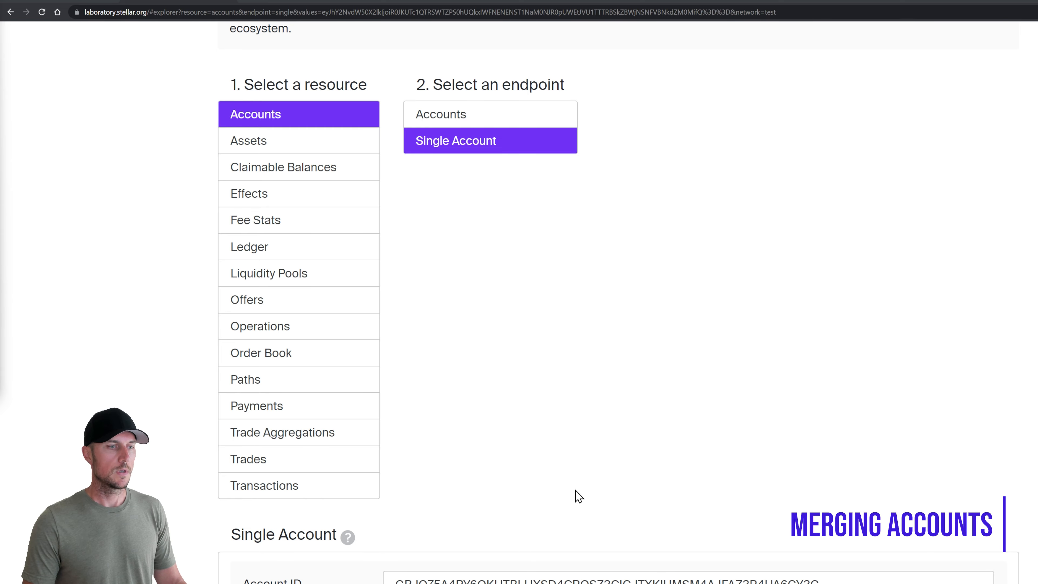
pyautogui.scroll(5, 576, 491)
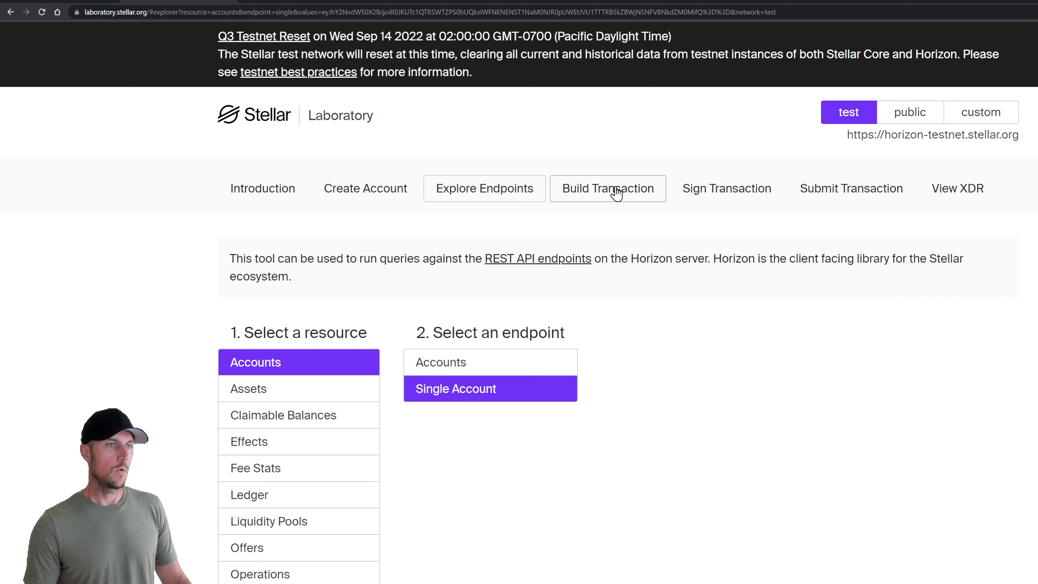
# Start a new transaction for the source account and fetch its next sequence number
pyautogui.click(607, 199)
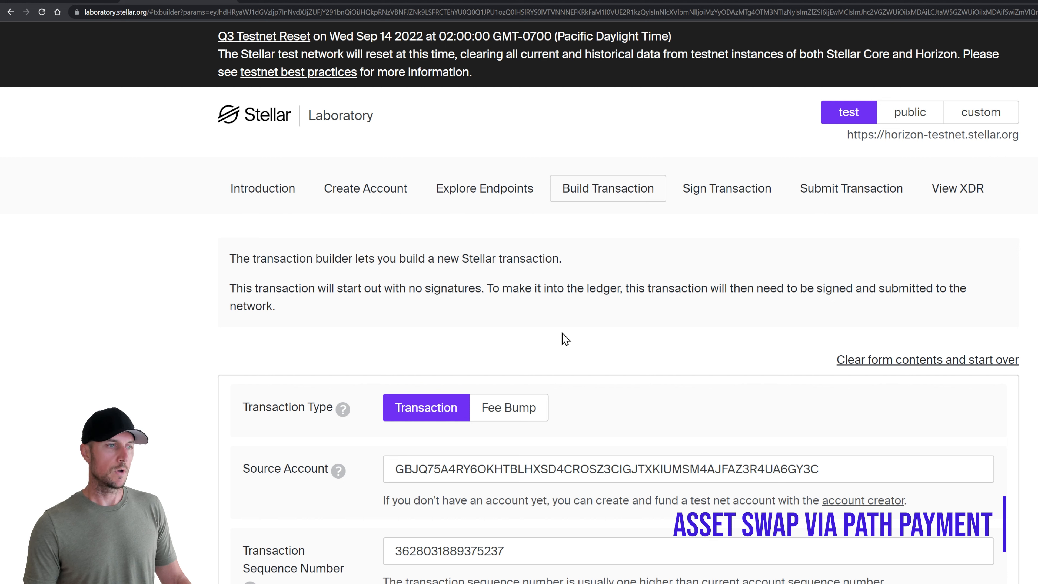
pyautogui.click(564, 469)
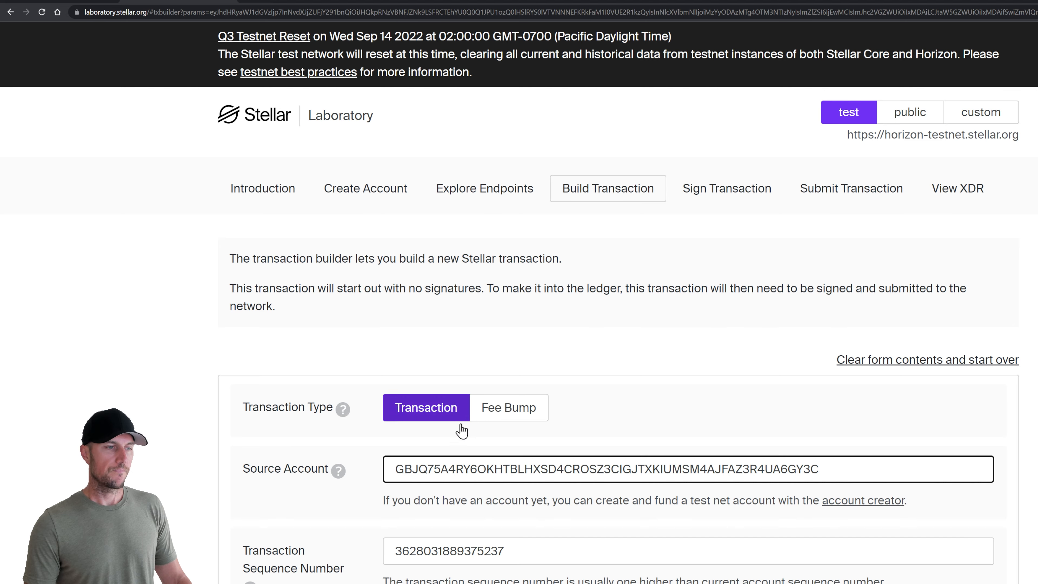
pyautogui.scroll(-5, 464, 437)
pyautogui.click(523, 417)
pyautogui.scroll(-13, 359, 427)
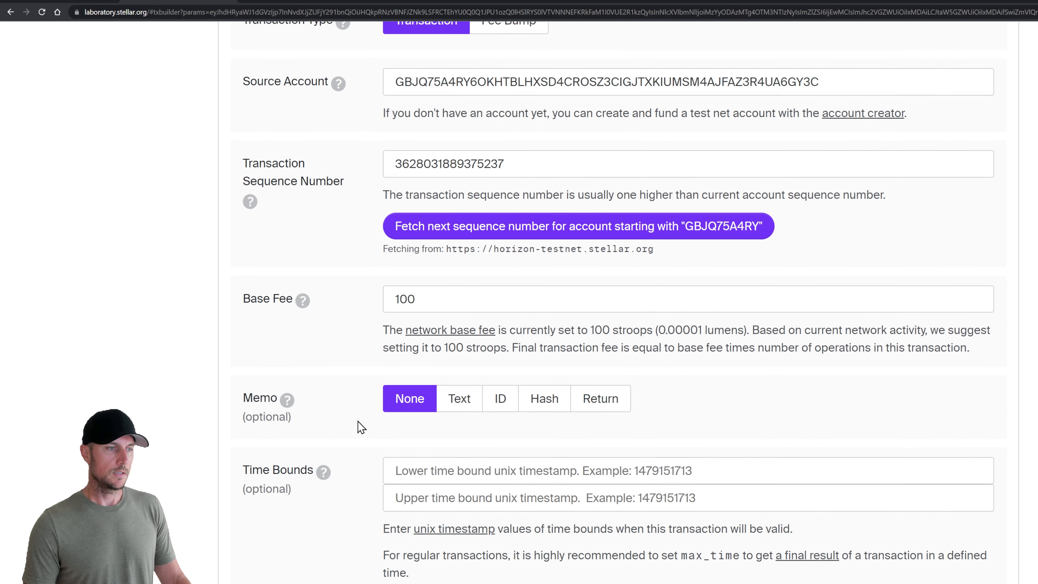
# Make operation 1 a Path Payment Strict Send to the source account's own public key
pyautogui.click(628, 289)
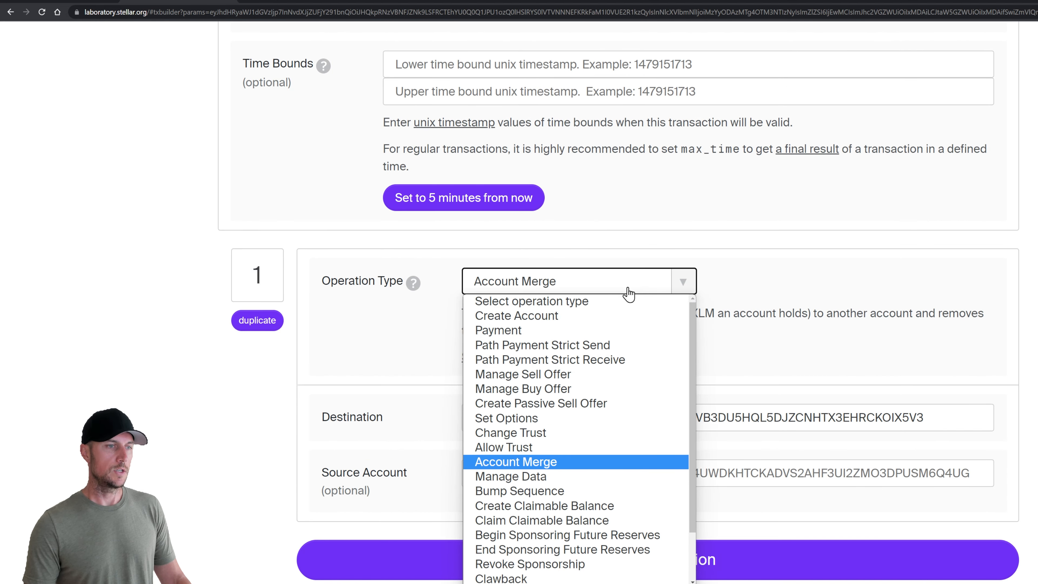
pyautogui.click(565, 350)
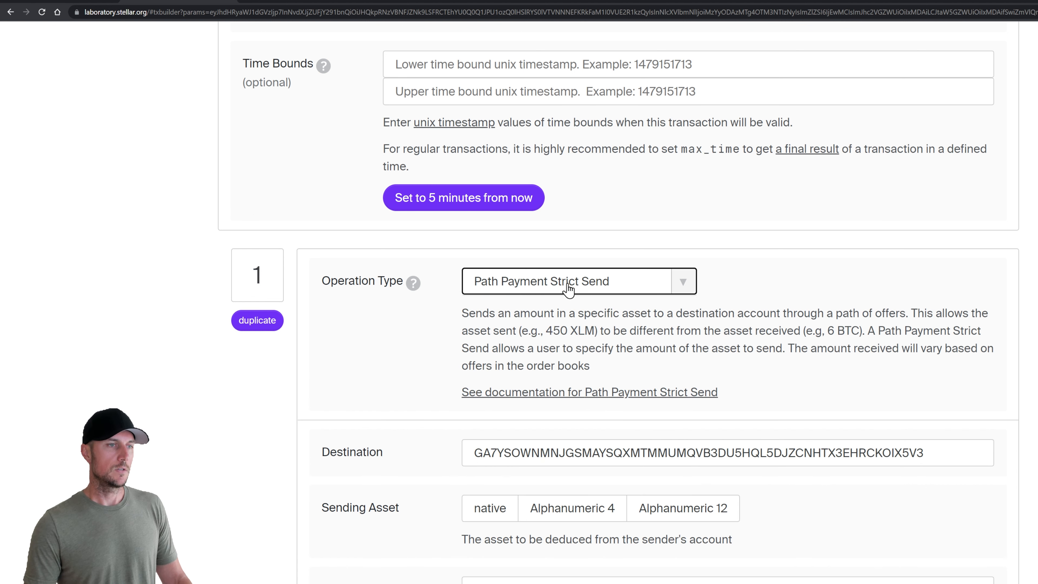
pyautogui.scroll(-2, 568, 288)
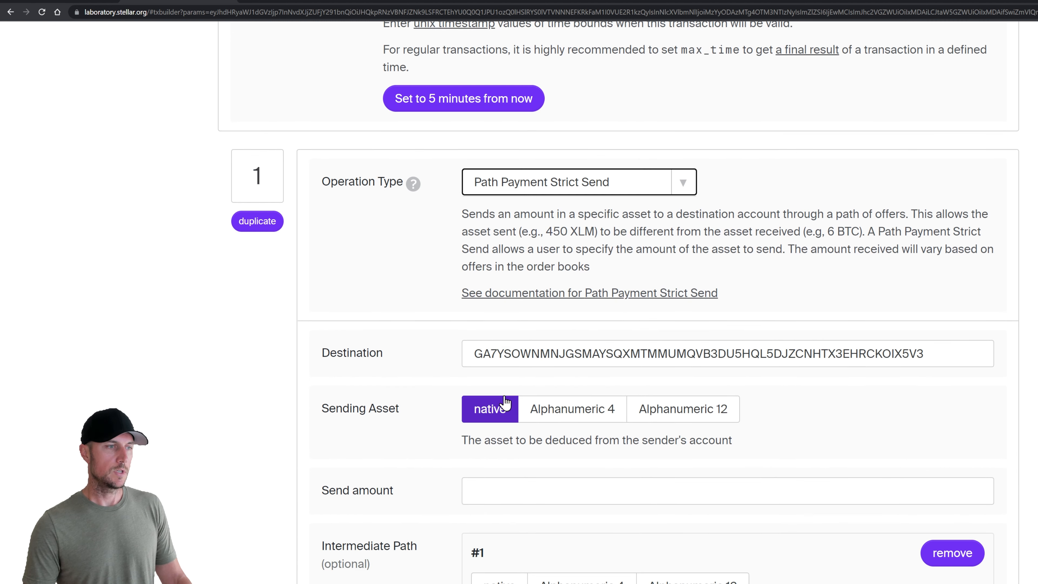
pyautogui.doubleClick(616, 354)
pyautogui.hotkey('alt', 'Tab')
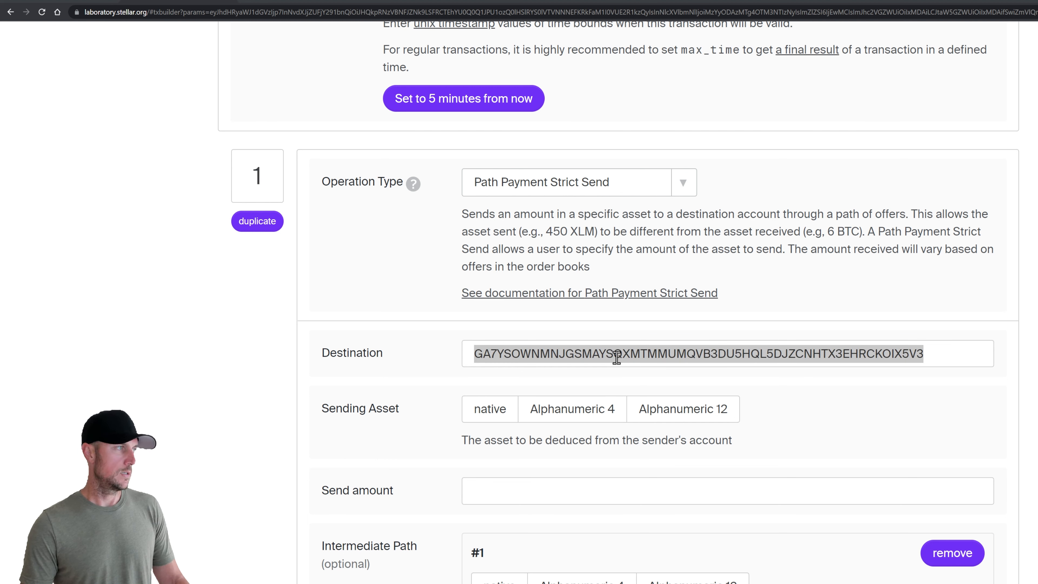
pyautogui.doubleClick(865, 352)
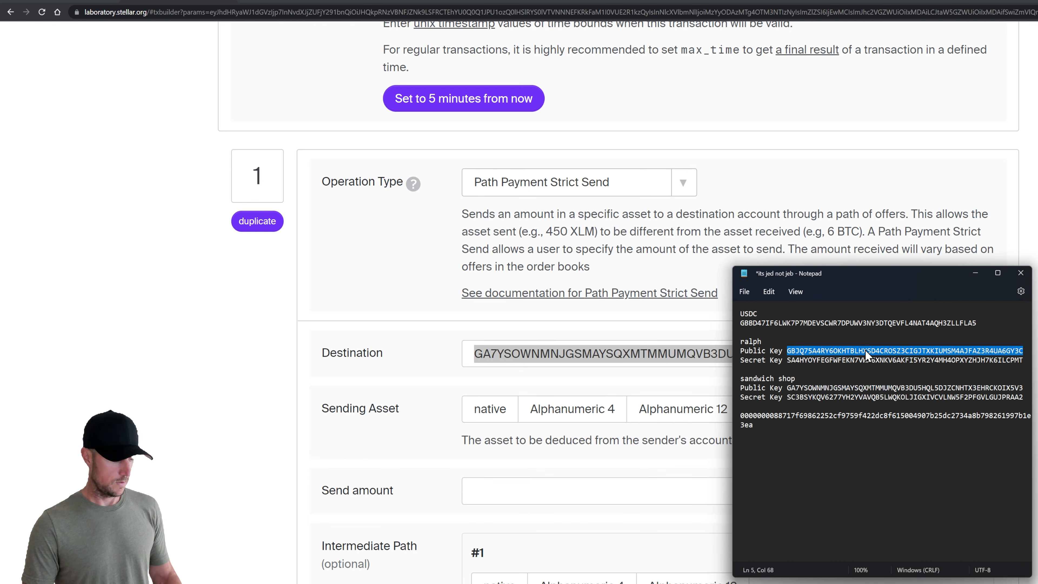
pyautogui.hotkey('ctrl', 'c')
pyautogui.click(587, 355)
pyautogui.doubleClick(567, 347)
pyautogui.hotkey('ctrl', 'v')
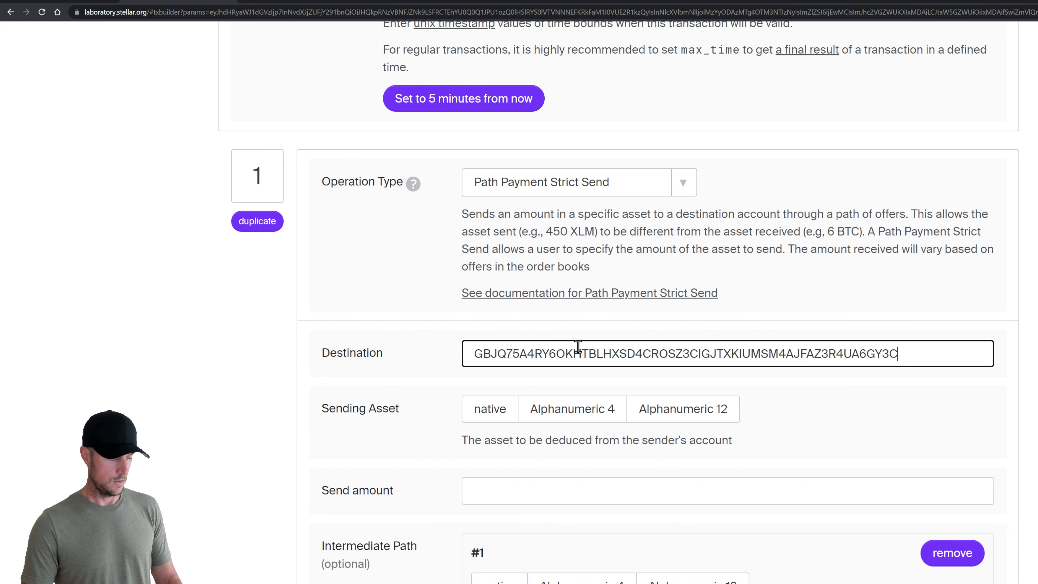
pyautogui.click(425, 390)
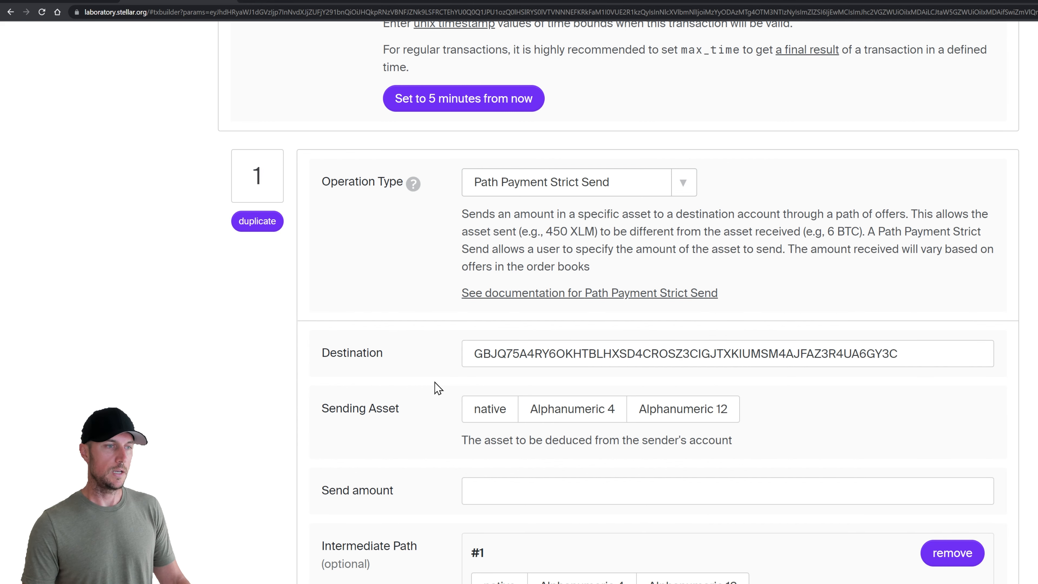
# Set the sending asset to Alphanumeric 4 USDC with the saved USDC issuer key
pyautogui.click(490, 409)
pyautogui.click(572, 409)
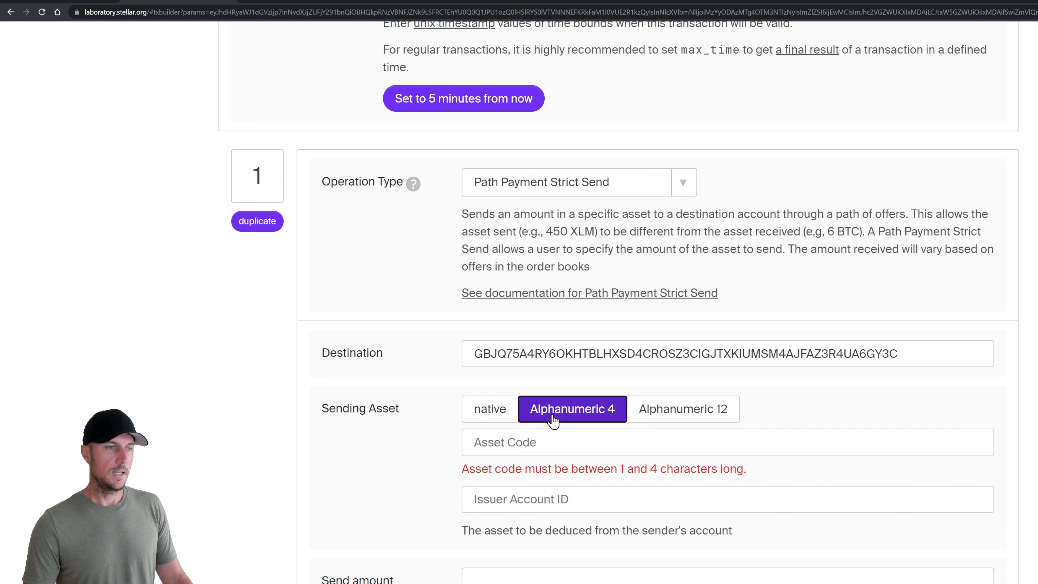
pyautogui.click(531, 441)
pyautogui.write('USDC')
pyautogui.press('Tab')
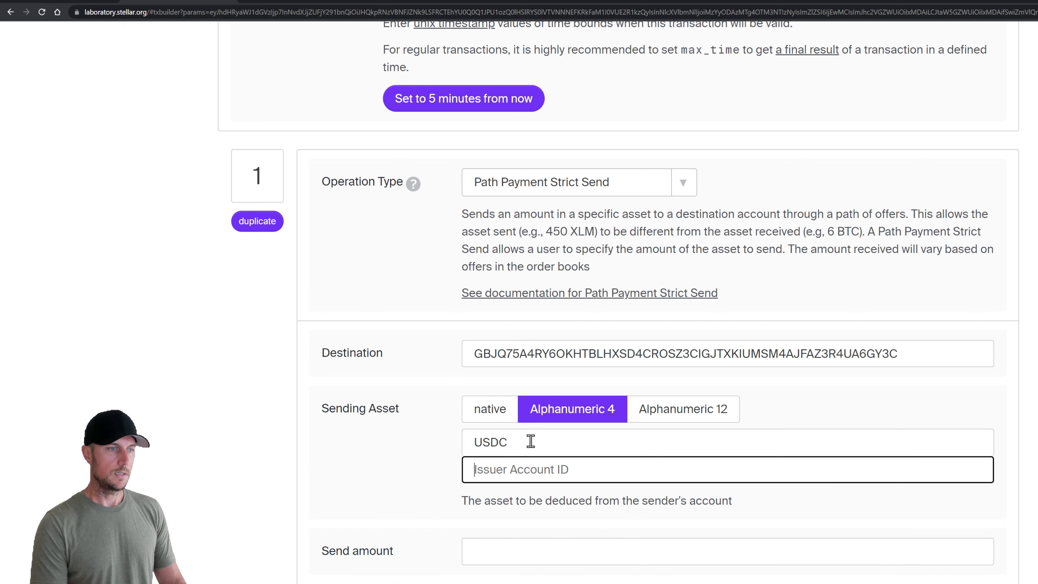
pyautogui.hotkey('alt', 'Tab')
pyautogui.doubleClick(842, 323)
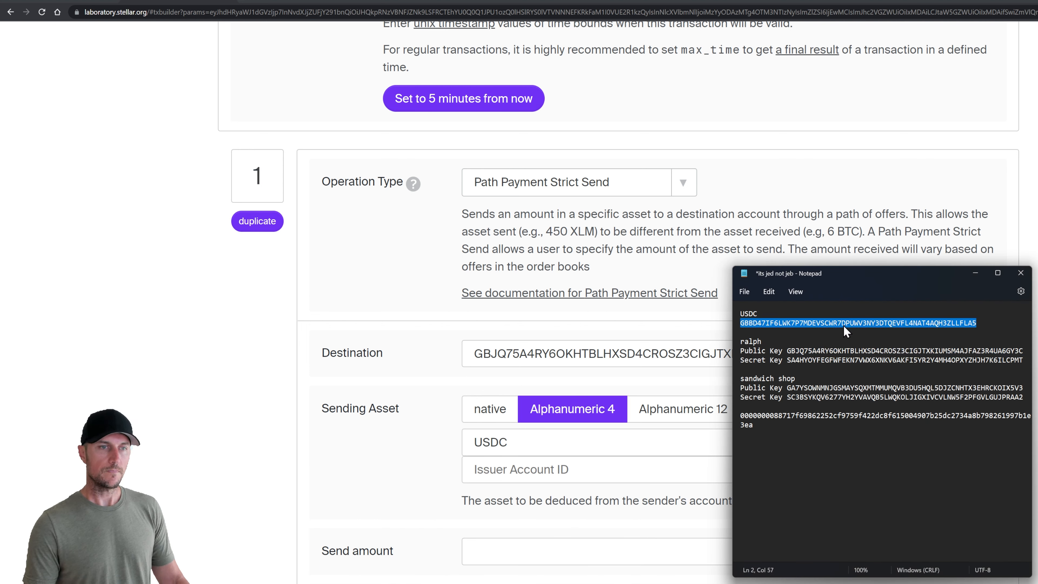
pyautogui.click(525, 468)
pyautogui.hotkey('ctrl', 'v')
pyautogui.click(426, 468)
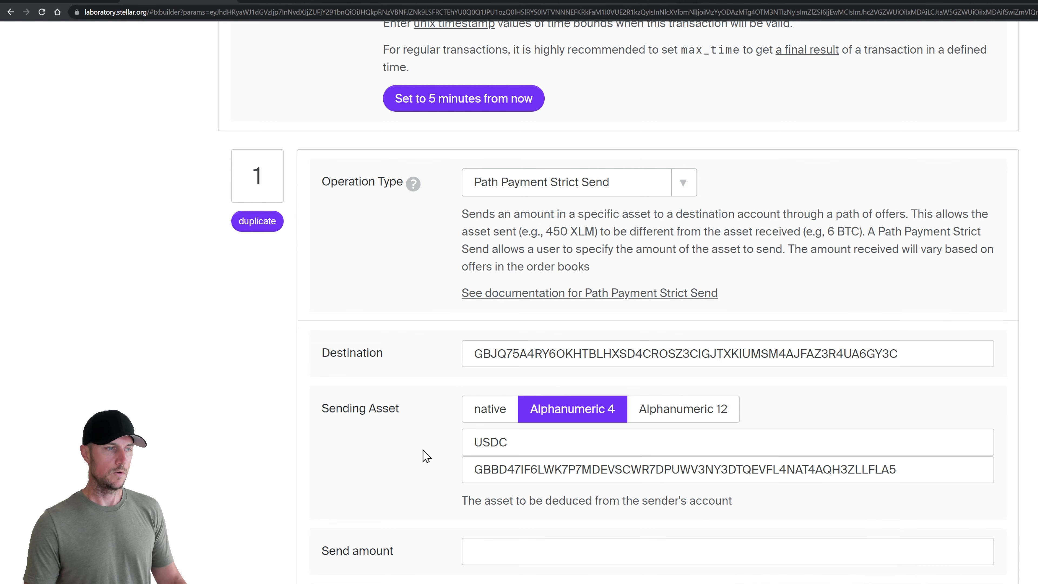
# Send amount 1 for the native asset with minimum .1, and add a second operation
pyautogui.scroll(-3, 424, 456)
pyautogui.click(490, 404)
pyautogui.write('1')
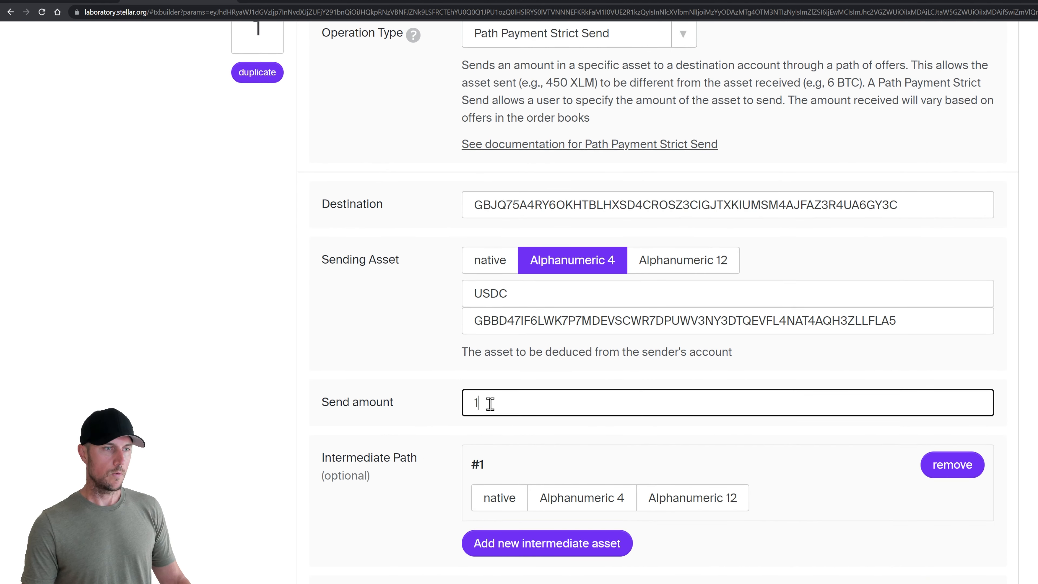
pyautogui.click(433, 384)
pyautogui.scroll(-3, 437, 380)
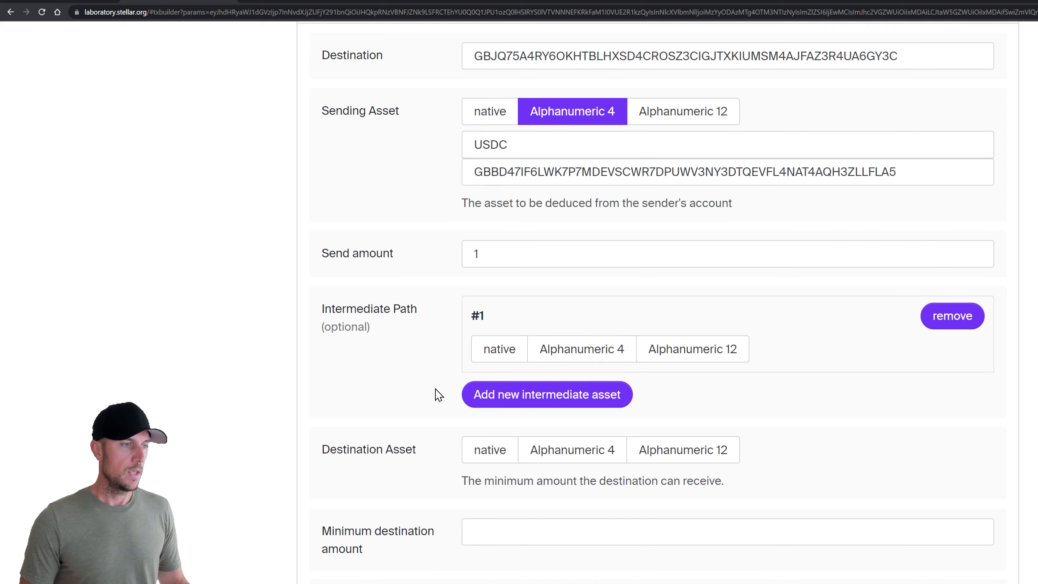
pyautogui.click(478, 457)
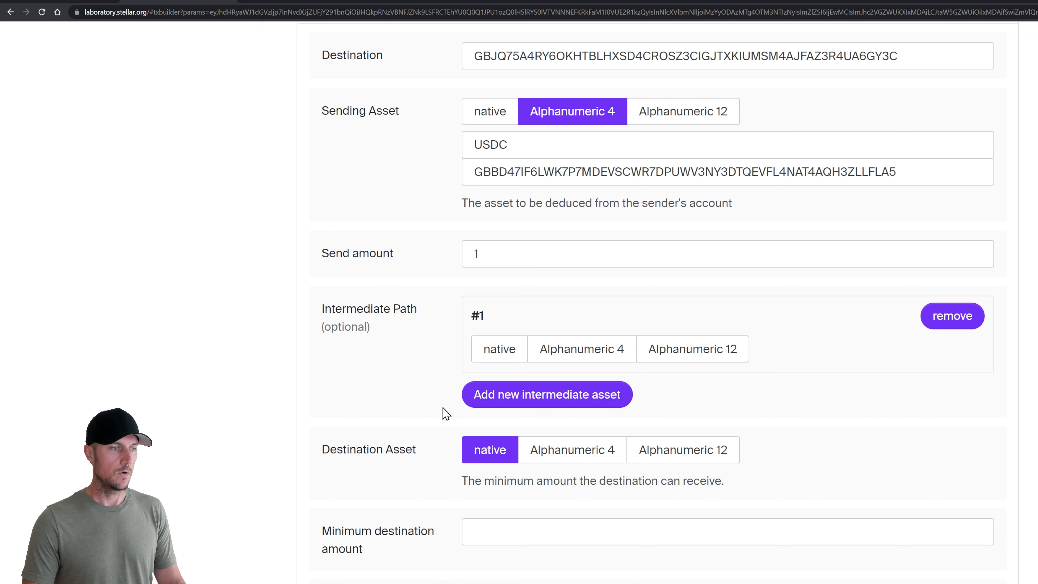
pyautogui.scroll(-3, 443, 413)
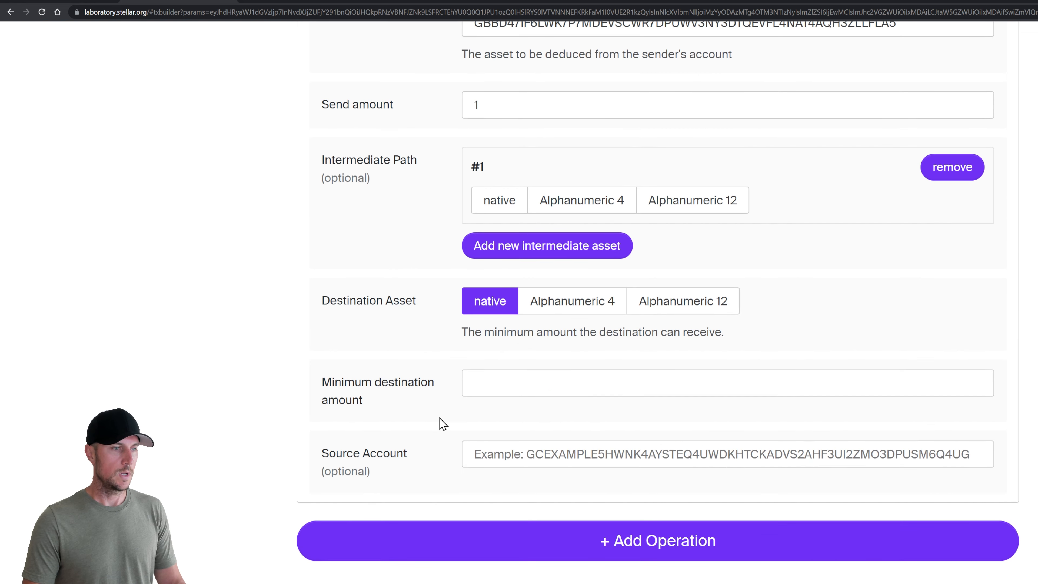
pyautogui.click(490, 382)
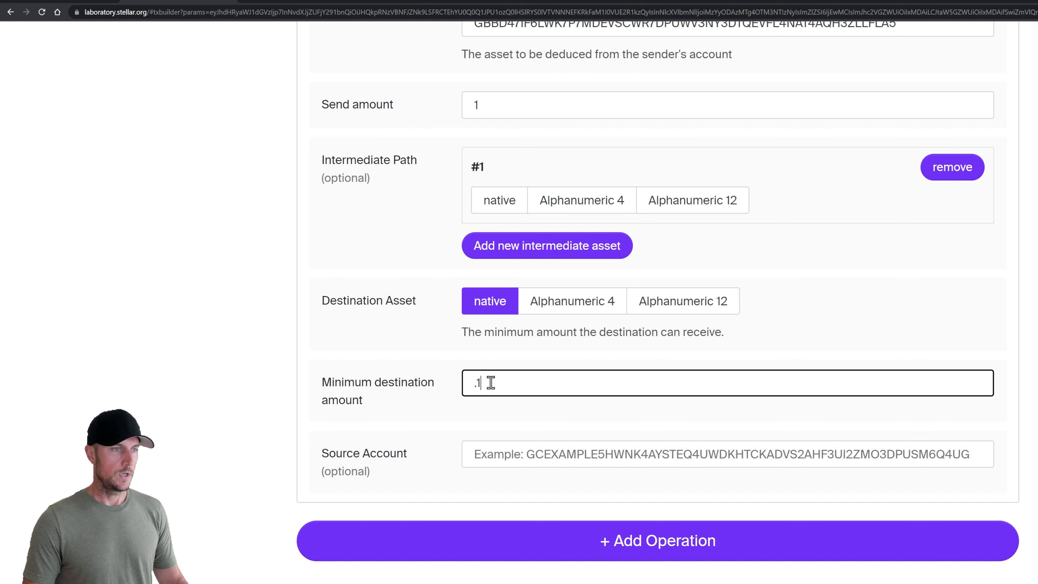
pyautogui.click(450, 362)
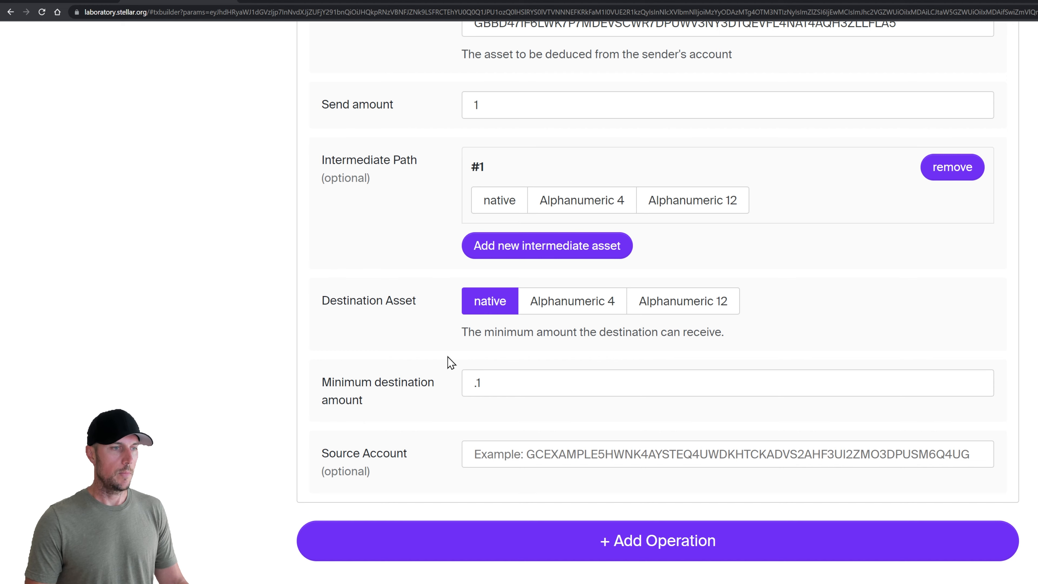
pyautogui.scroll(-3, 463, 392)
pyautogui.click(646, 393)
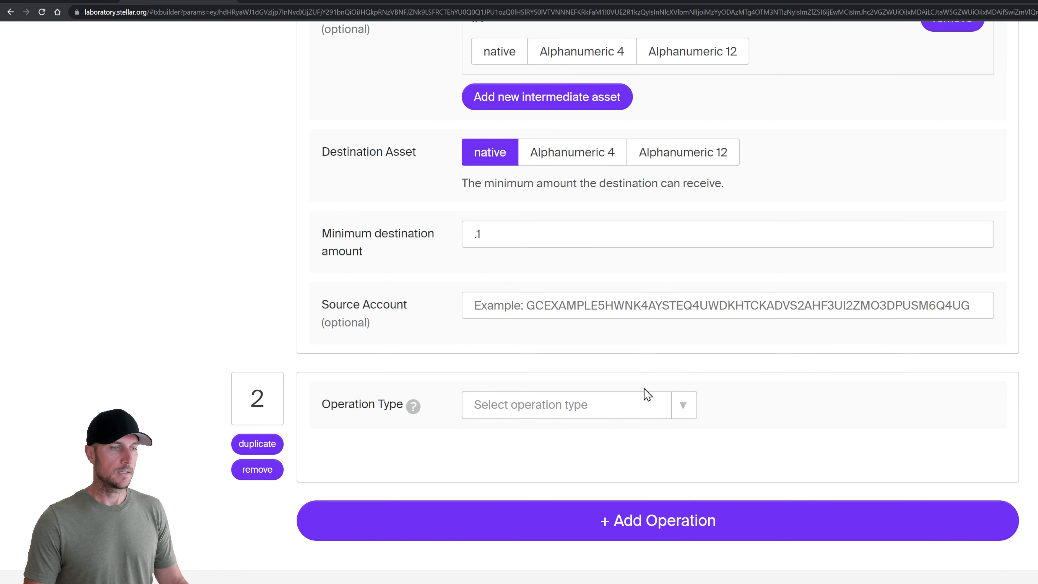
# Make operation 2 a Change Trust for Alphanumeric 4 USDC with the saved issuer key
pyautogui.click(588, 411)
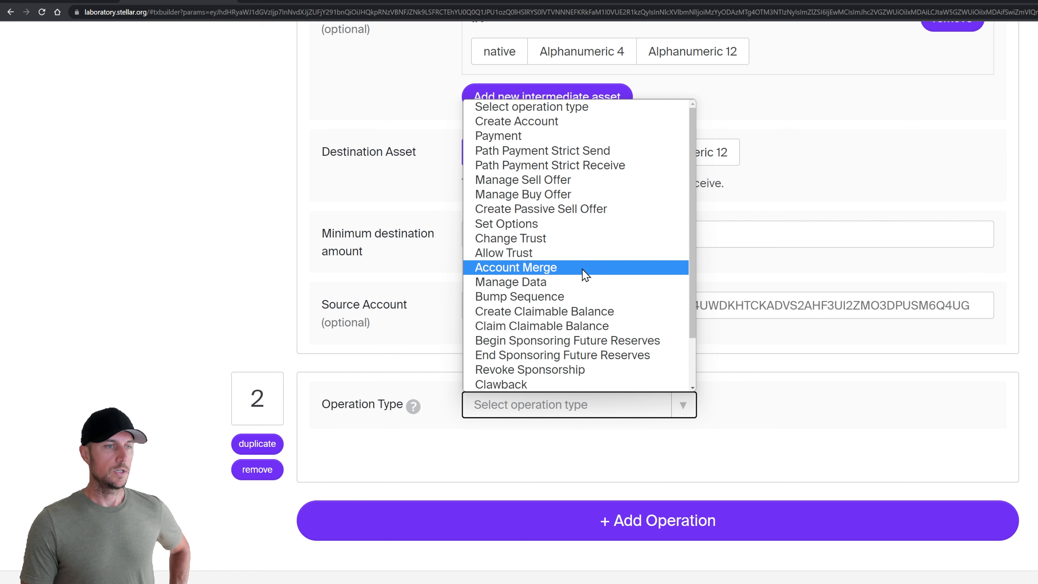
pyautogui.click(577, 244)
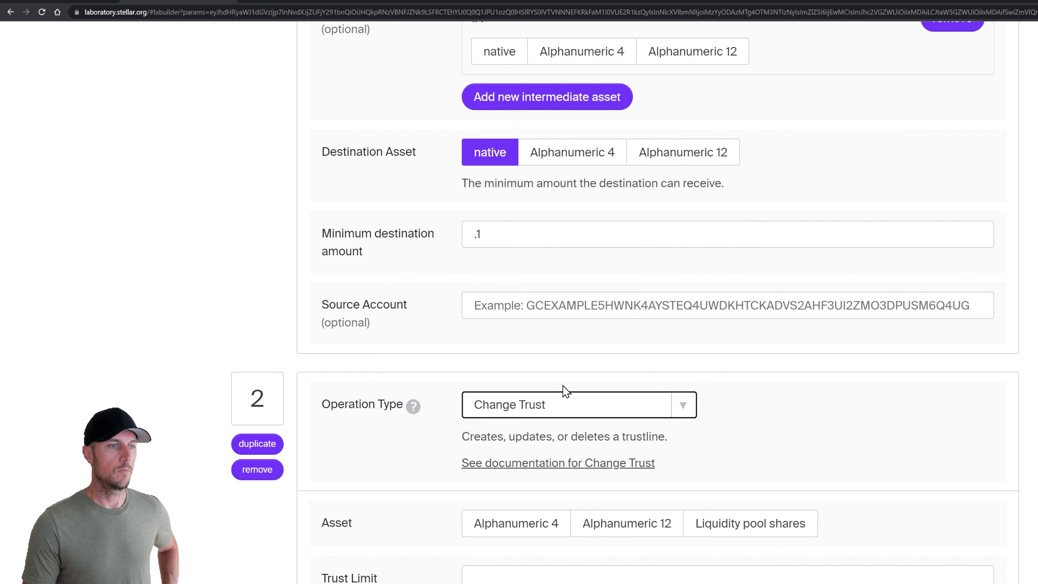
pyautogui.scroll(-3, 437, 381)
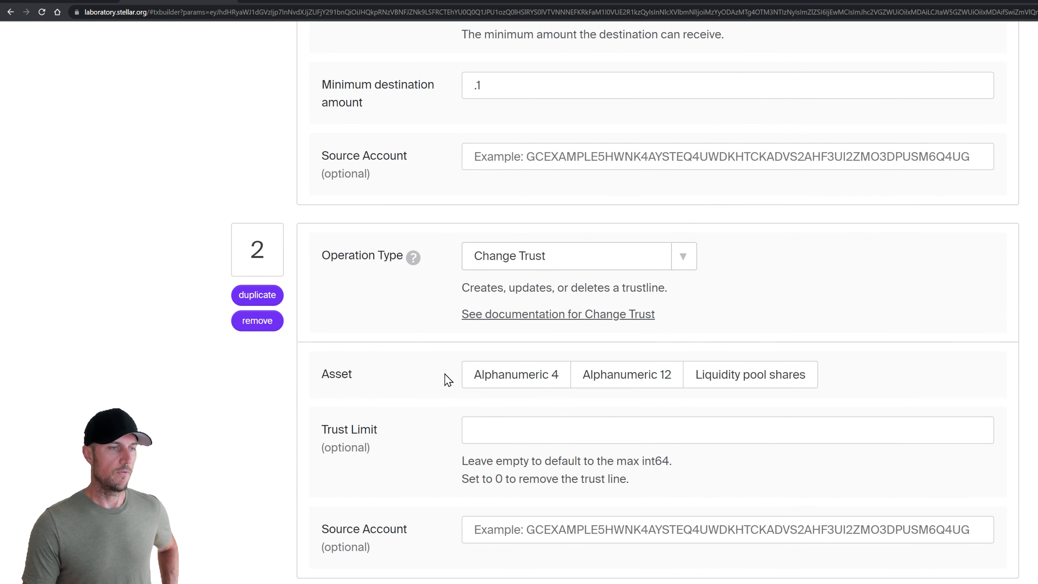
pyautogui.click(515, 375)
pyautogui.click(542, 407)
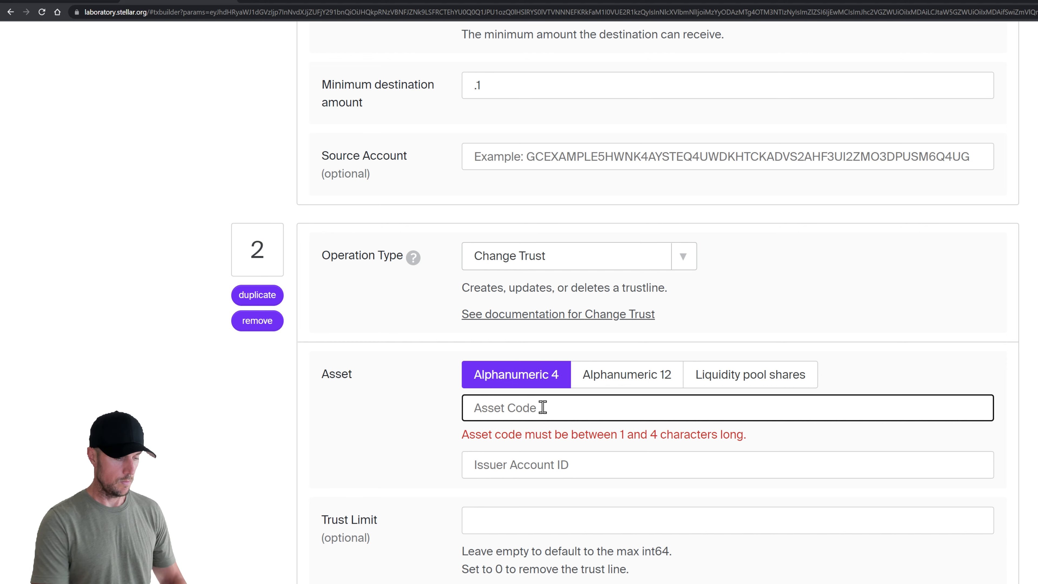
pyautogui.write('USDC')
pyautogui.press('Tab')
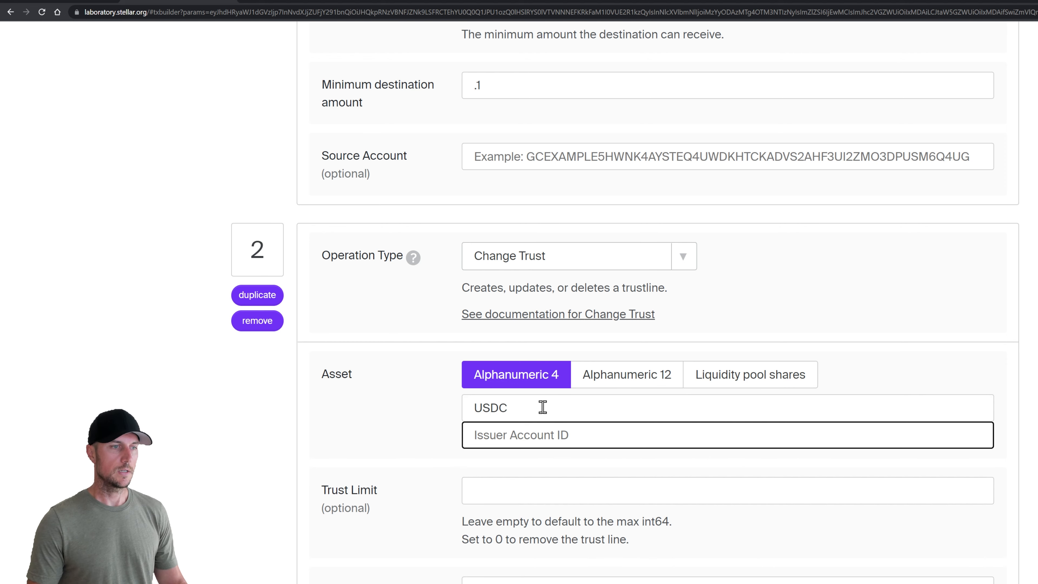
pyautogui.hotkey('alt', 'Tab')
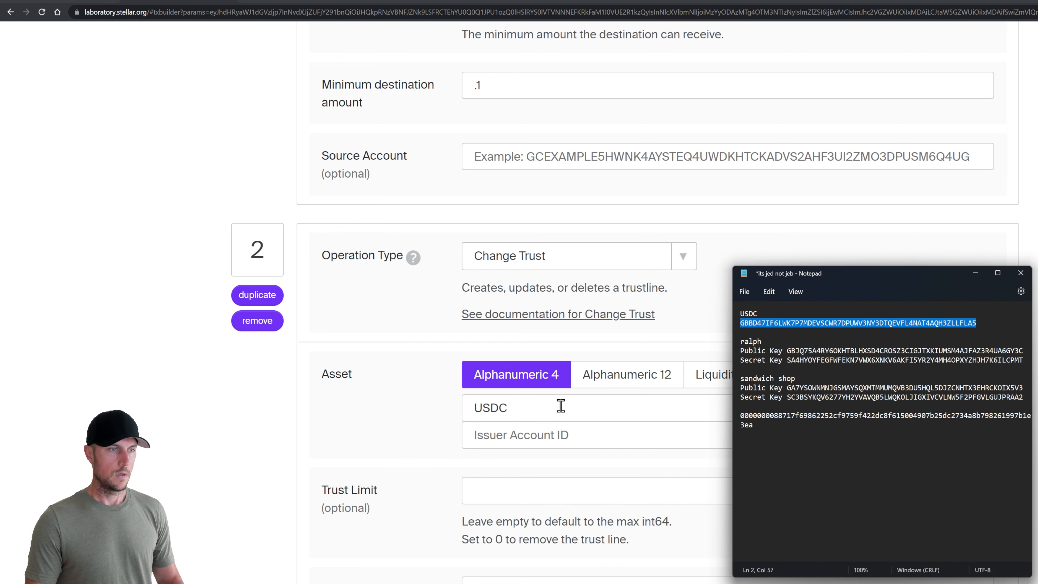
pyautogui.click(535, 437)
pyautogui.write('GBBD47IF6LWK7P7MDEVSCWR7DPUWV3NY3DTQEVFL4NAT4AQH3ZLLFLA5')
# Set the trust limit to 0 to remove the trustline, and add a third operation
pyautogui.scroll(-3, 428, 441)
pyautogui.click(518, 344)
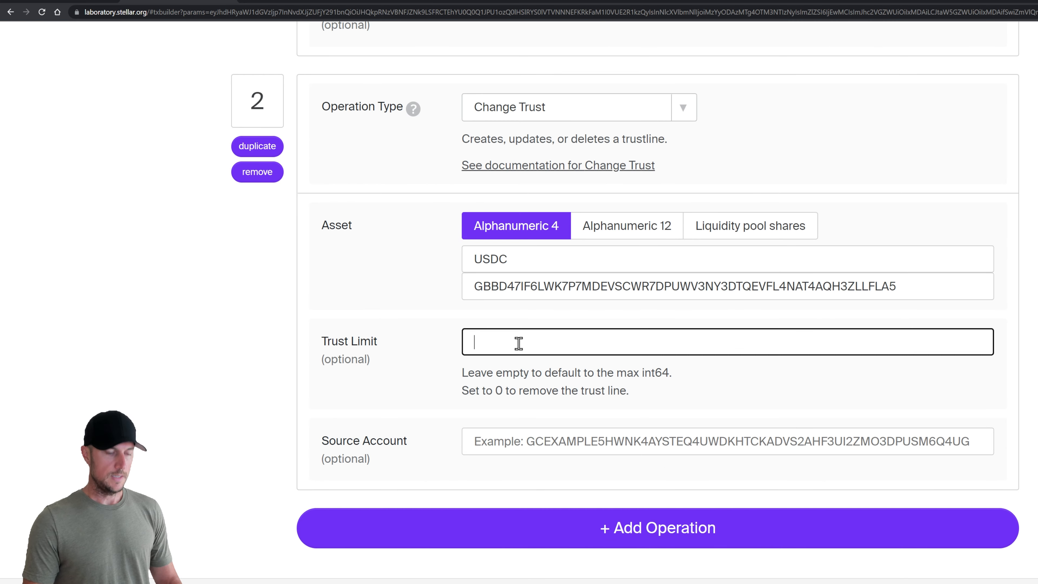
pyautogui.write('0')
pyautogui.click(438, 358)
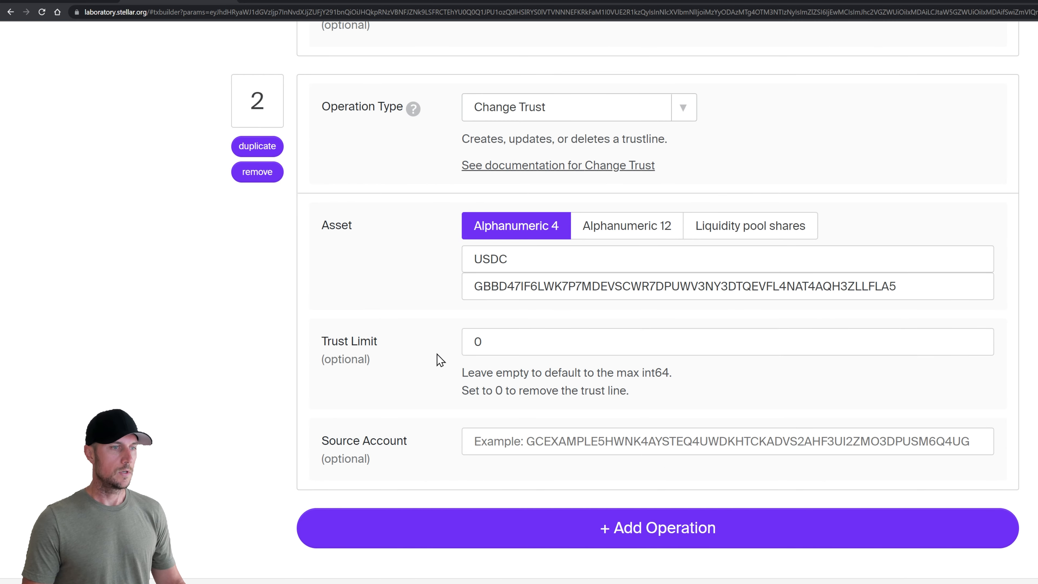
pyautogui.scroll(-2, 435, 359)
pyautogui.click(635, 433)
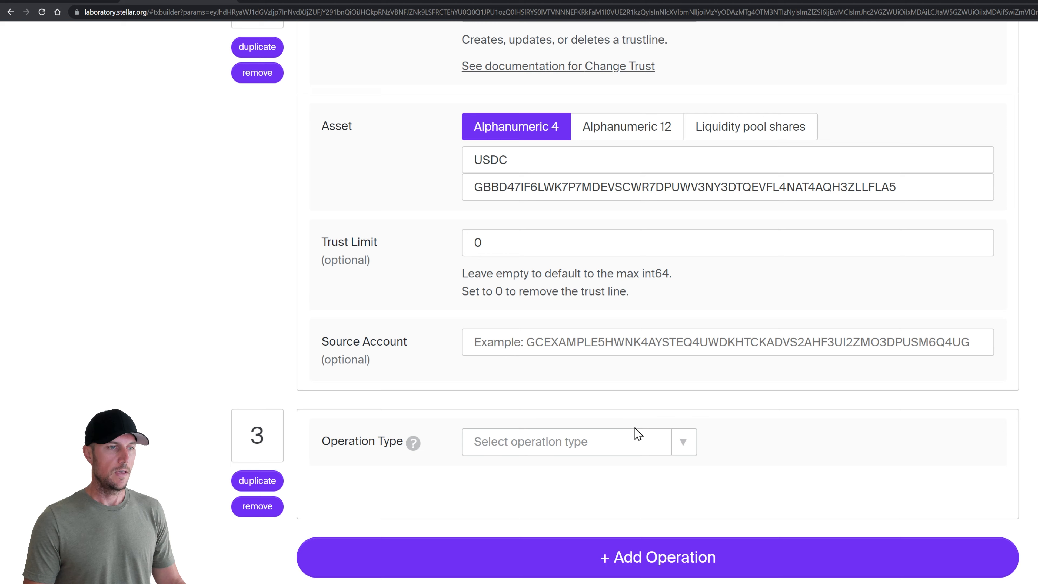
# Set operation 3's type to Account Merge
pyautogui.click(619, 448)
pyautogui.click(559, 305)
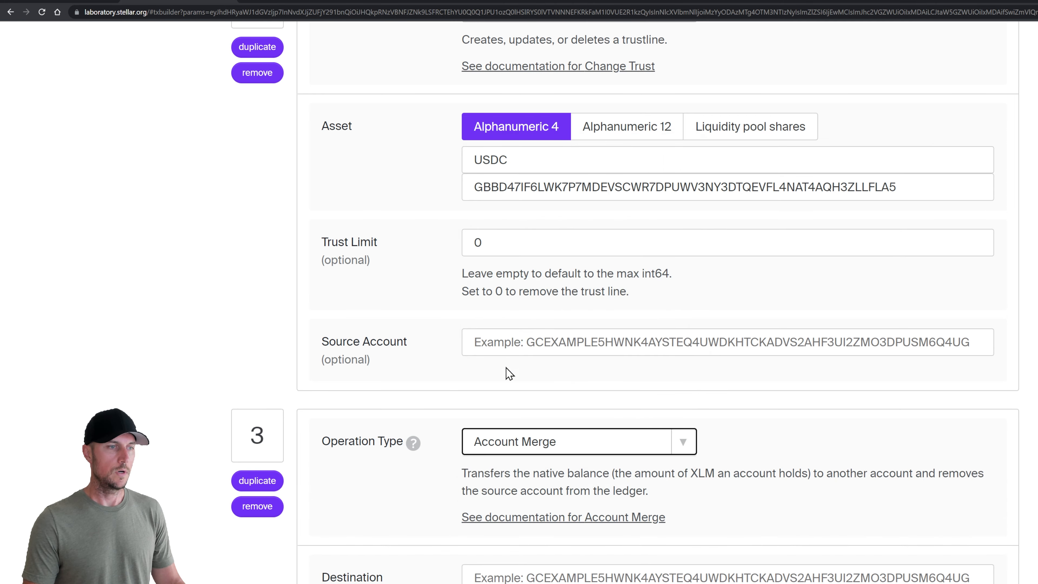
pyautogui.scroll(-3, 443, 409)
pyautogui.scroll(-2, 439, 414)
# Paste the sandwich shop's public key from the notes as the merge destination
pyautogui.click(545, 327)
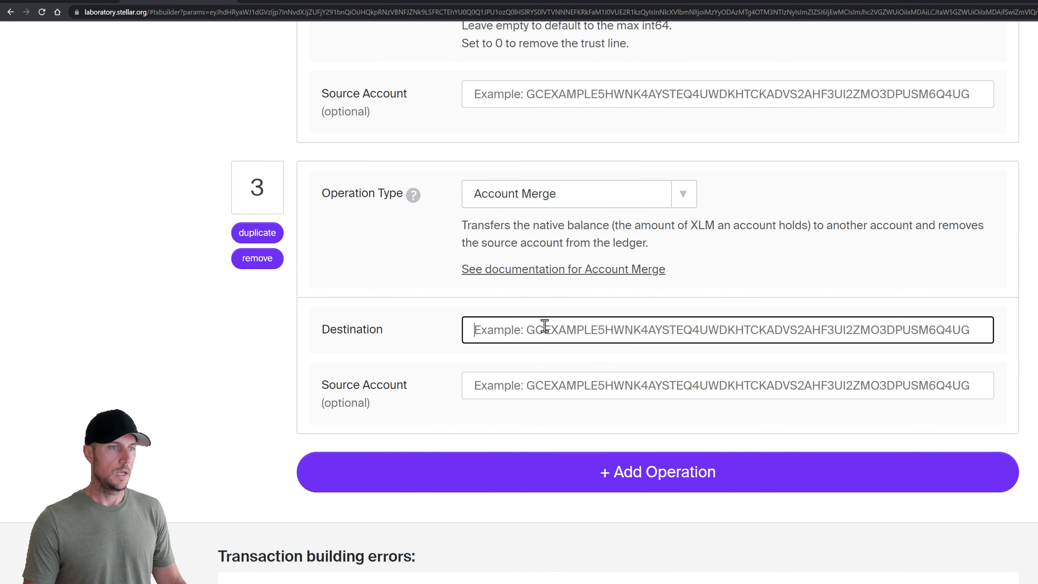
pyautogui.hotkey('alt', 'Tab')
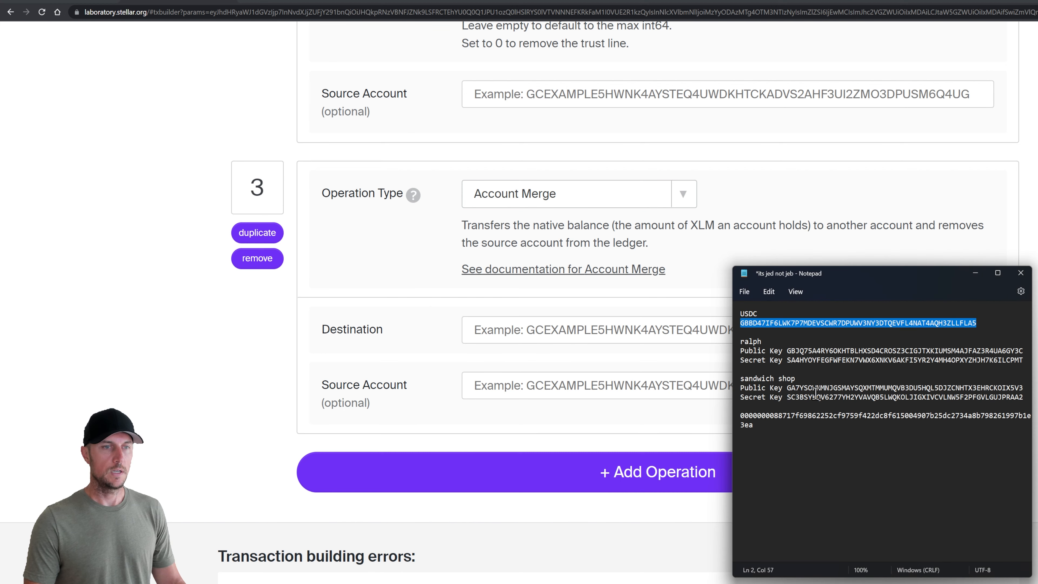
pyautogui.doubleClick(834, 388)
pyautogui.hotkey('ctrl', 'c')
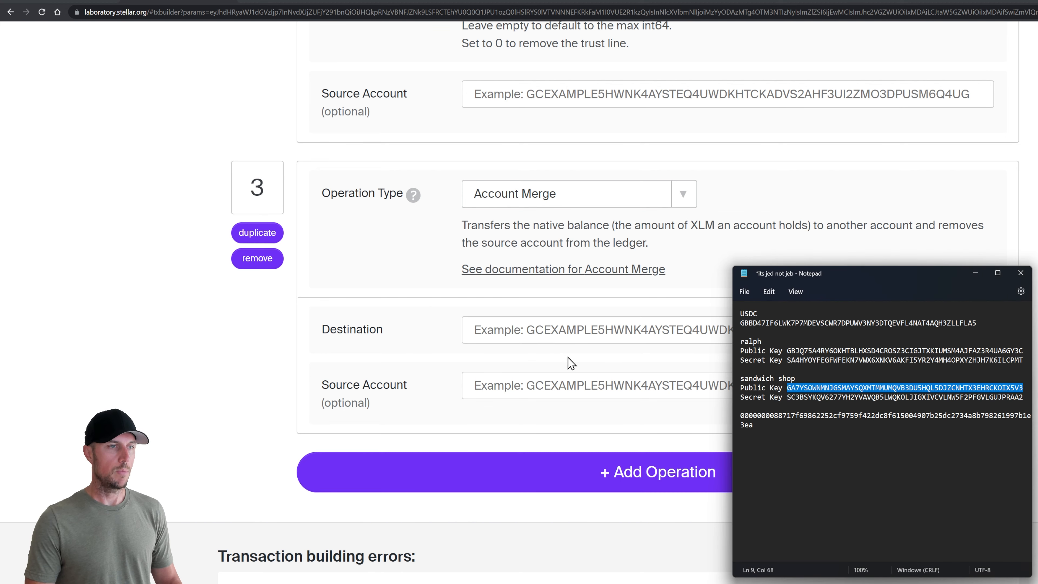
pyautogui.click(542, 330)
pyautogui.hotkey('ctrl', 'v')
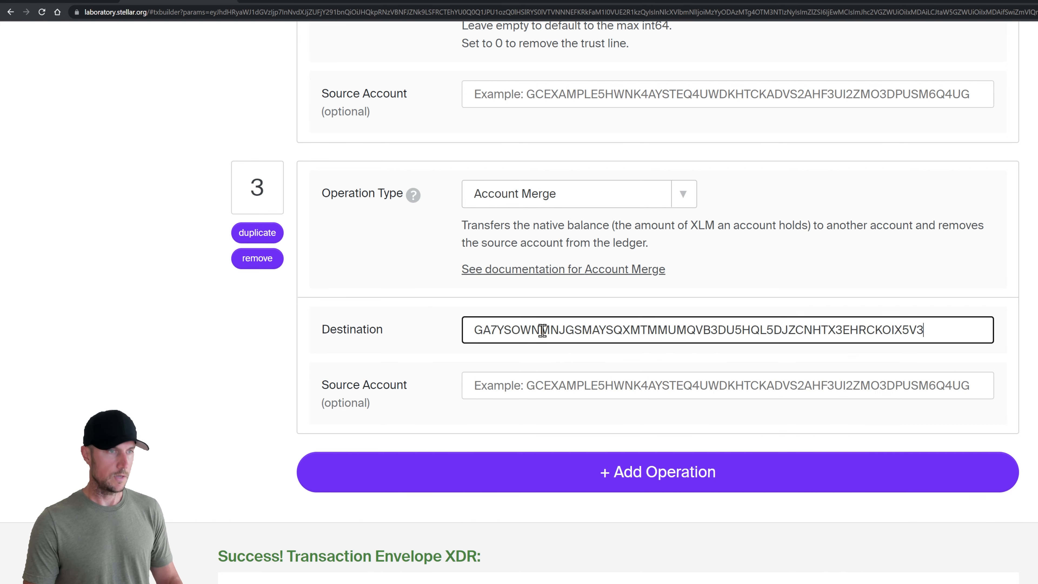
pyautogui.click(438, 352)
pyautogui.scroll(-3, 488, 440)
pyautogui.scroll(8, 498, 419)
pyautogui.scroll(15, 629, 417)
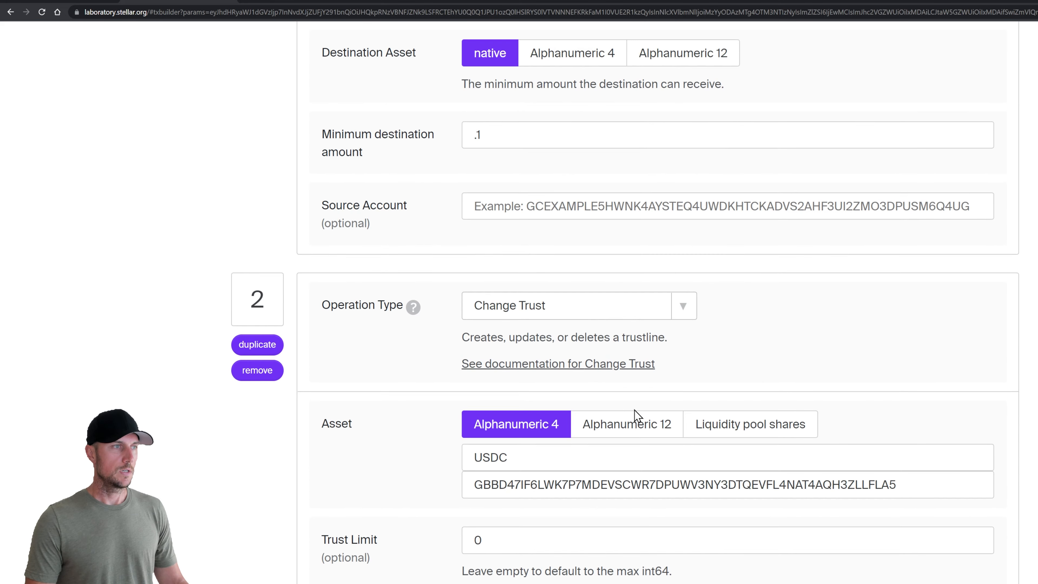
pyautogui.scroll(2, 624, 380)
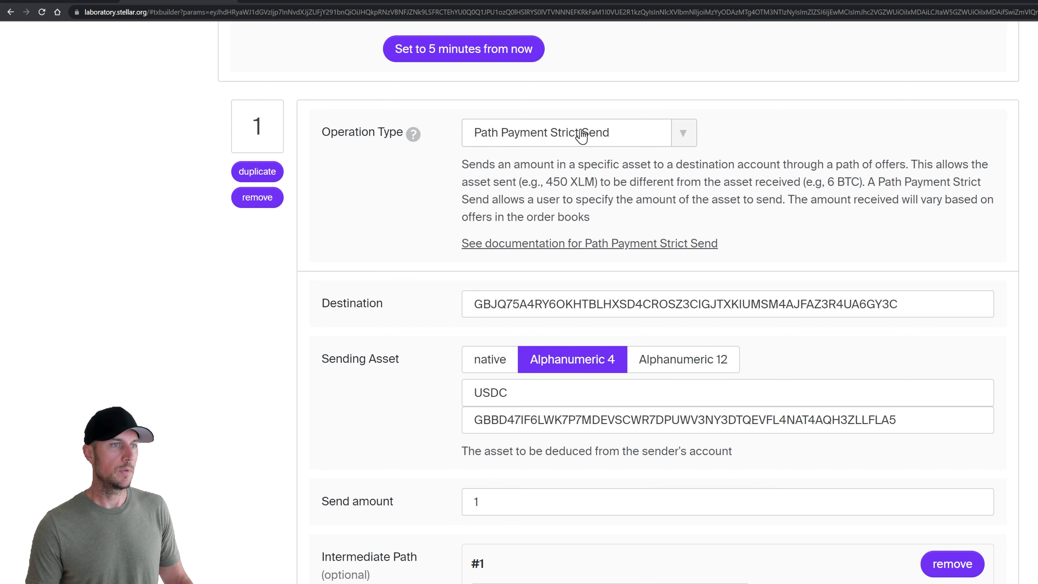
pyautogui.scroll(-2, 582, 135)
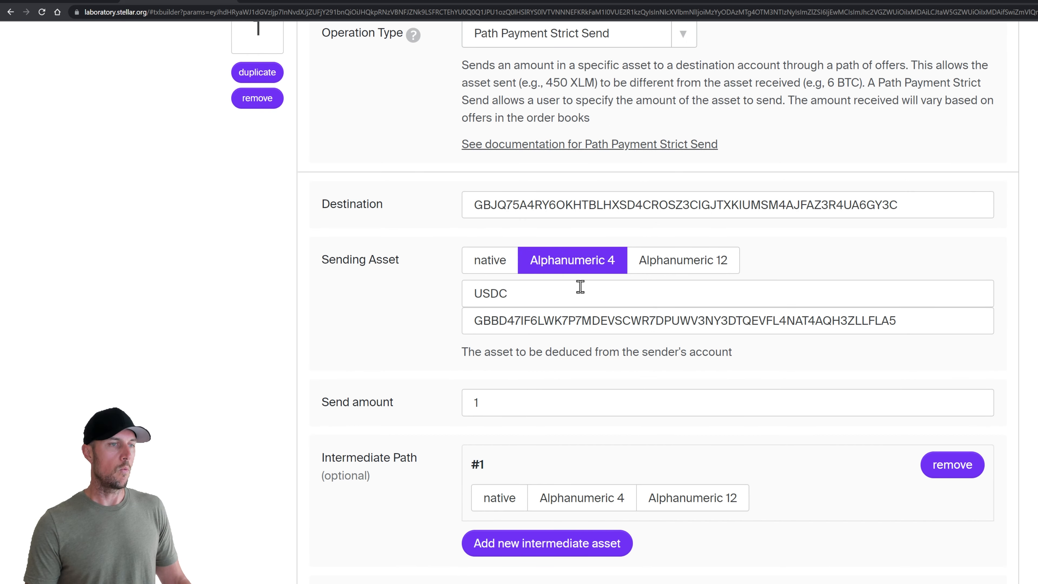
pyautogui.scroll(-4, 454, 358)
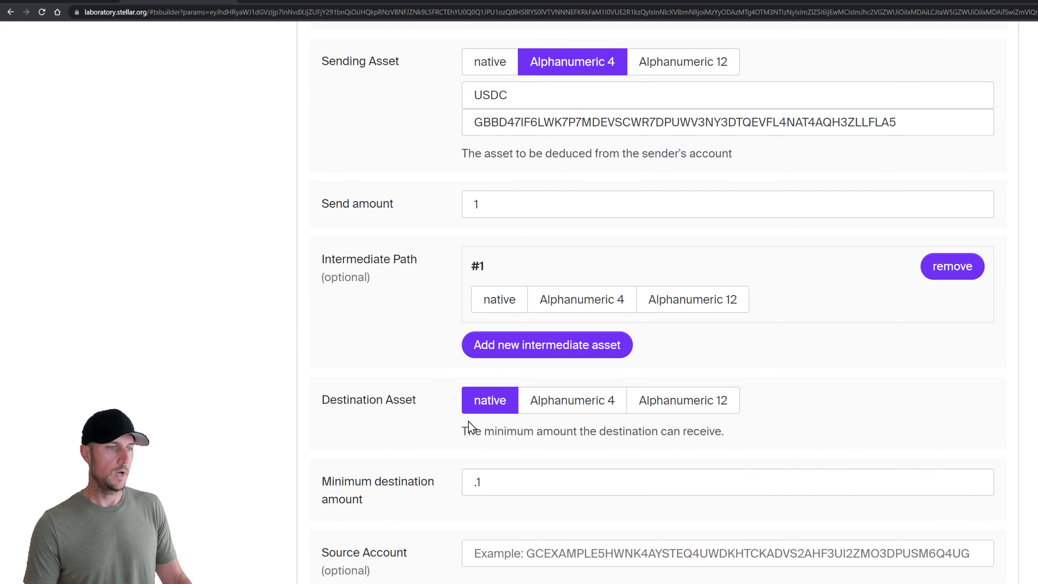
pyautogui.scroll(-7, 447, 422)
pyautogui.scroll(-4, 435, 432)
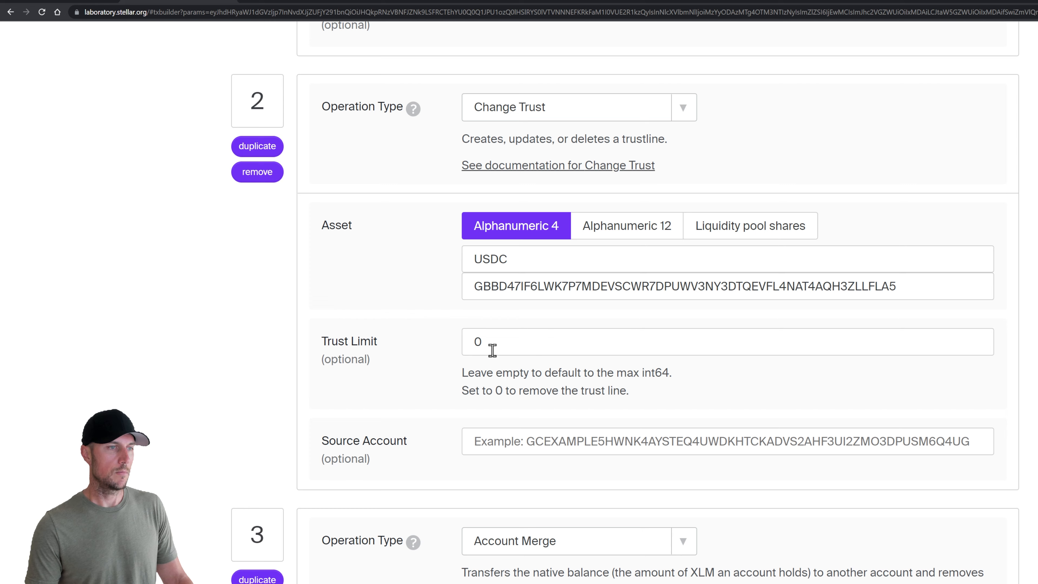
pyautogui.moveTo(484, 342); pyautogui.dragTo(471, 343)
pyautogui.click(445, 317)
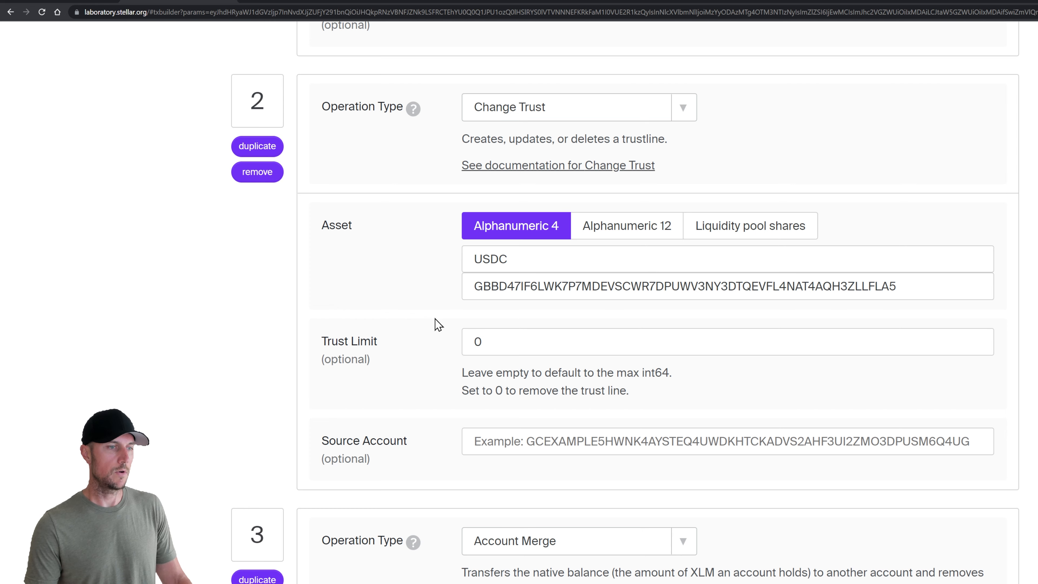
pyautogui.scroll(-5, 434, 322)
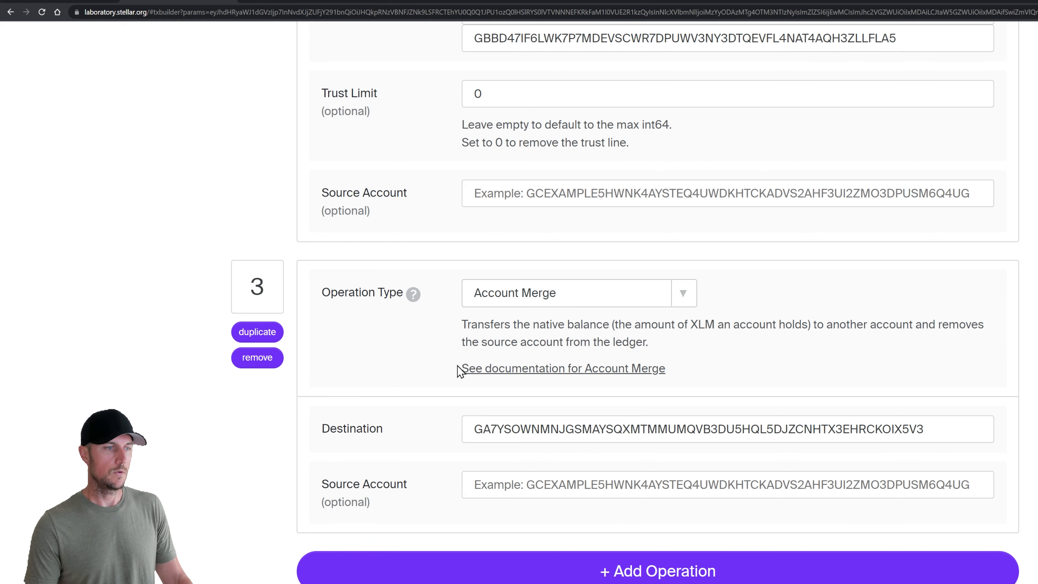
pyautogui.scroll(-8, 445, 434)
# Sign the three-operation transaction with the sending account's secret key
pyautogui.click(322, 524)
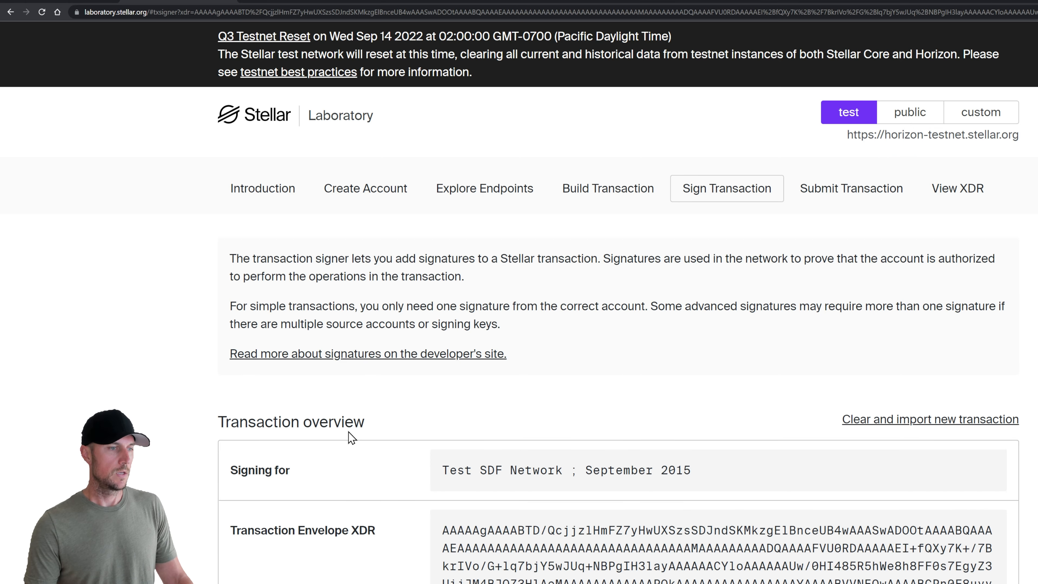
pyautogui.scroll(-15, 348, 431)
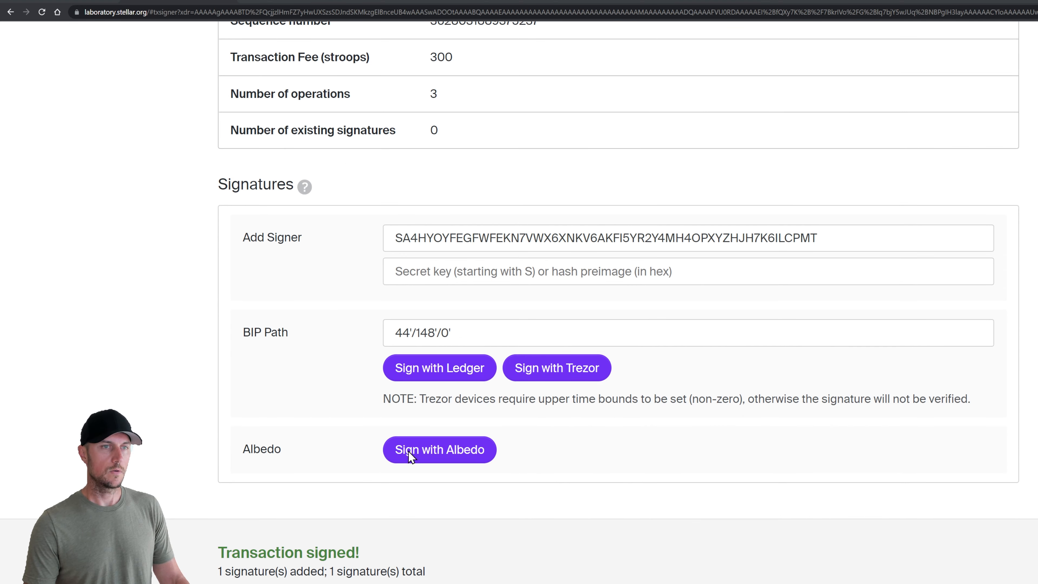
pyautogui.hotkey('alt', 'Tab')
pyautogui.doubleClick(837, 360)
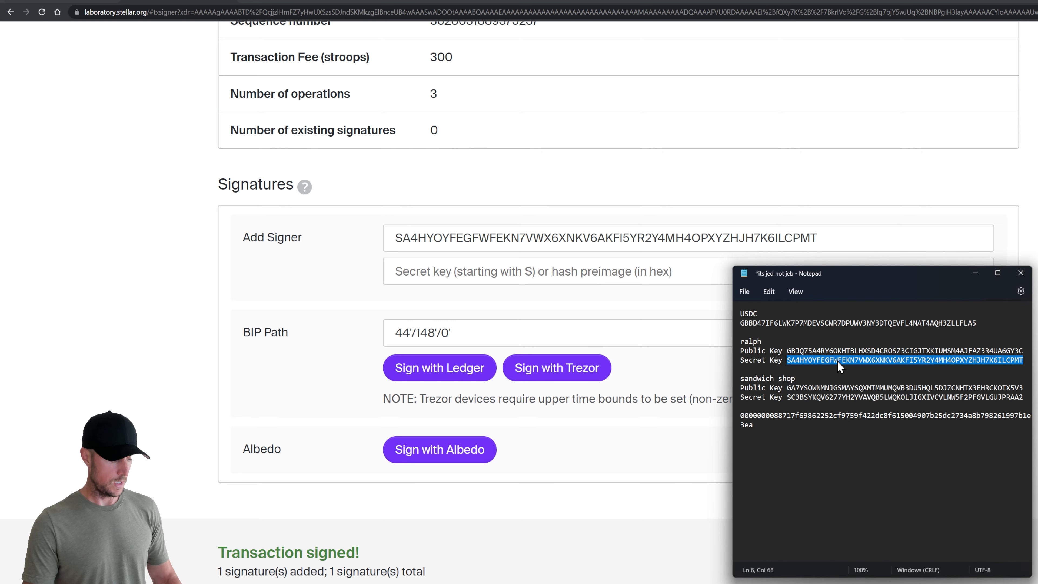
pyautogui.click(474, 239)
pyautogui.click(312, 361)
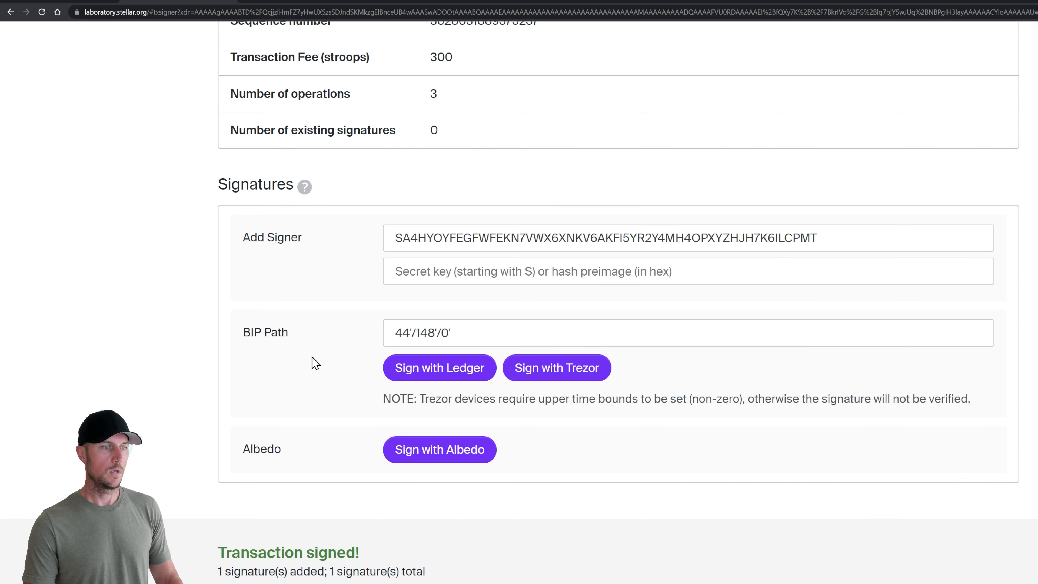
# Submit the signed transaction to testnet and confirm it succeeded with 3 operations
pyautogui.scroll(-4, 312, 362)
pyautogui.click(312, 548)
pyautogui.click(301, 436)
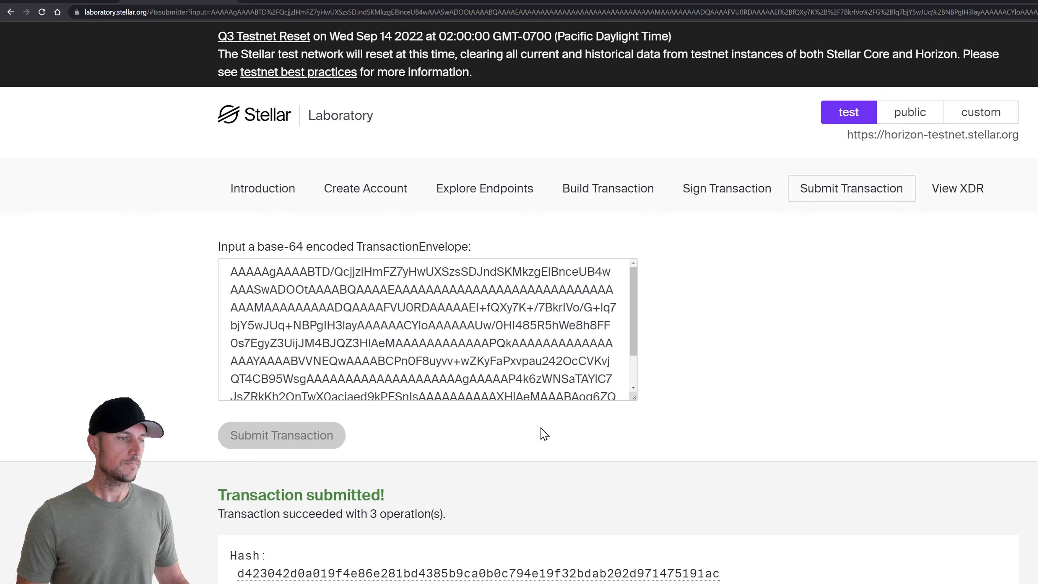
pyautogui.scroll(-3, 541, 428)
pyautogui.scroll(3, 546, 458)
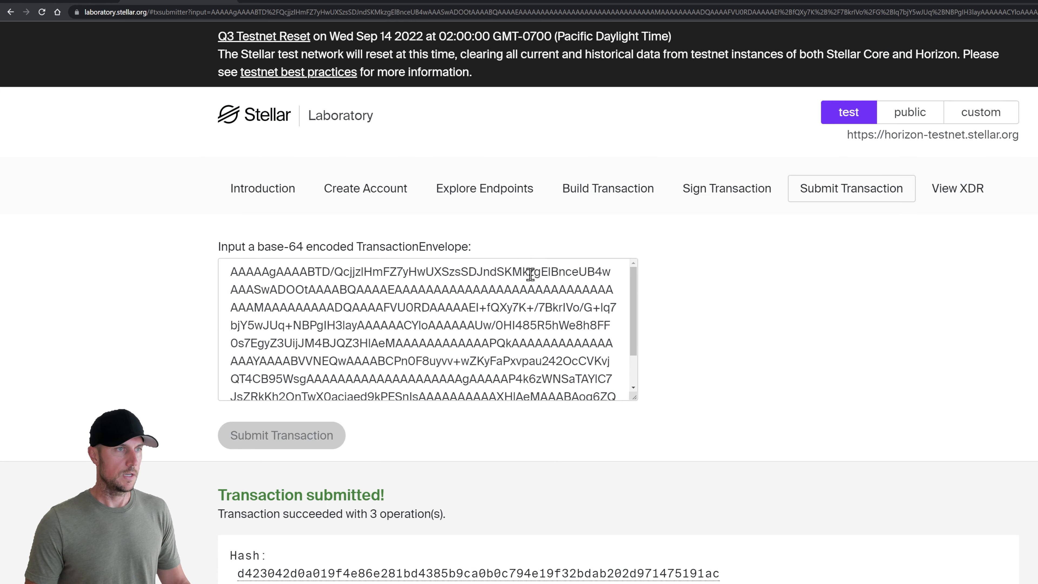
pyautogui.click(490, 192)
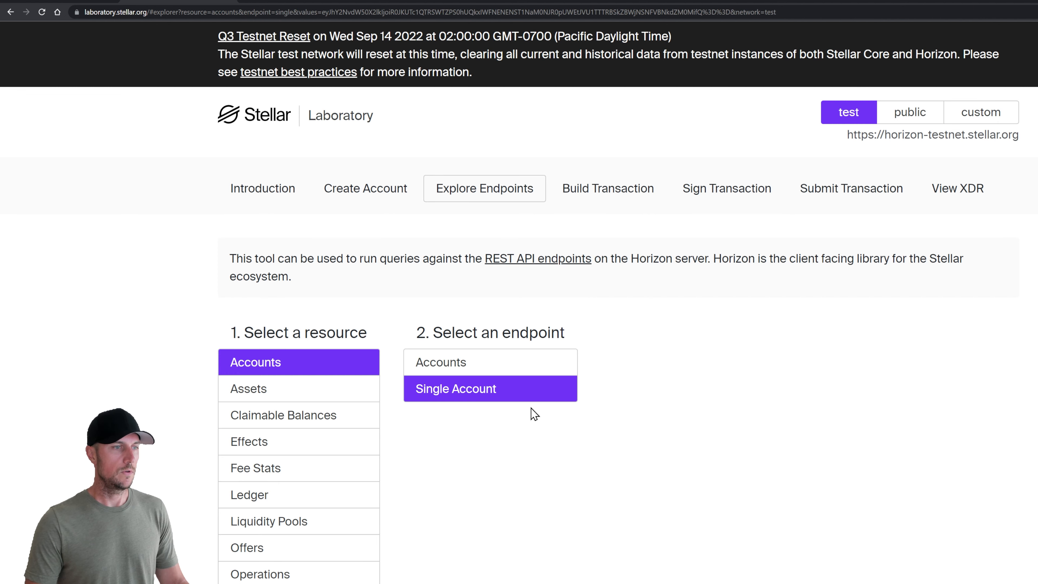
# Query the merged source account and confirm the 404 Resource Missing error
pyautogui.scroll(-5, 532, 415)
pyautogui.scroll(-1, 546, 466)
pyautogui.hotkey('alt', 'Tab')
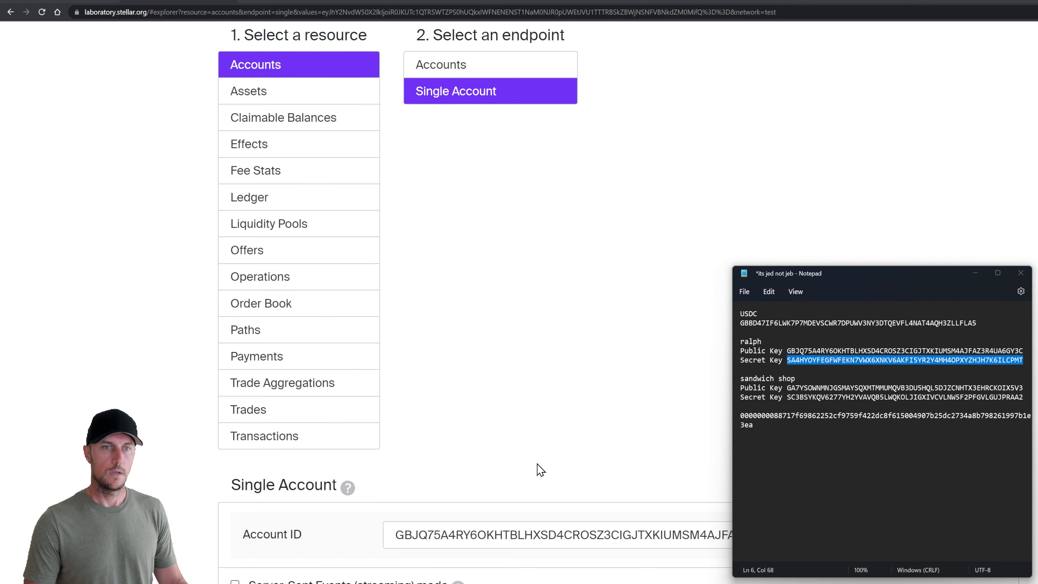
pyautogui.hotkey('alt', 'Tab')
pyautogui.scroll(-3, 442, 530)
pyautogui.click(268, 521)
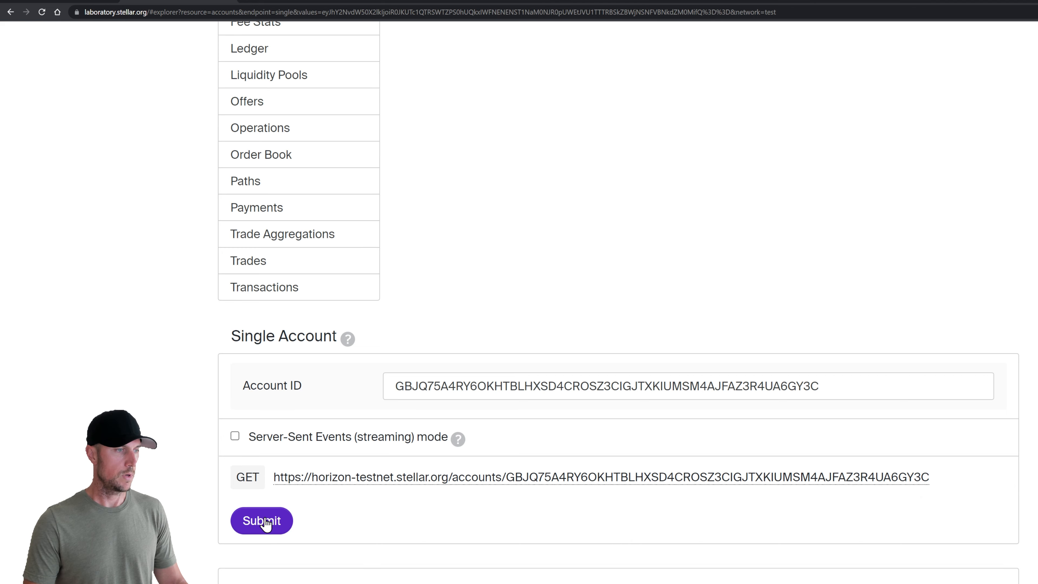
pyautogui.scroll(-4, 454, 394)
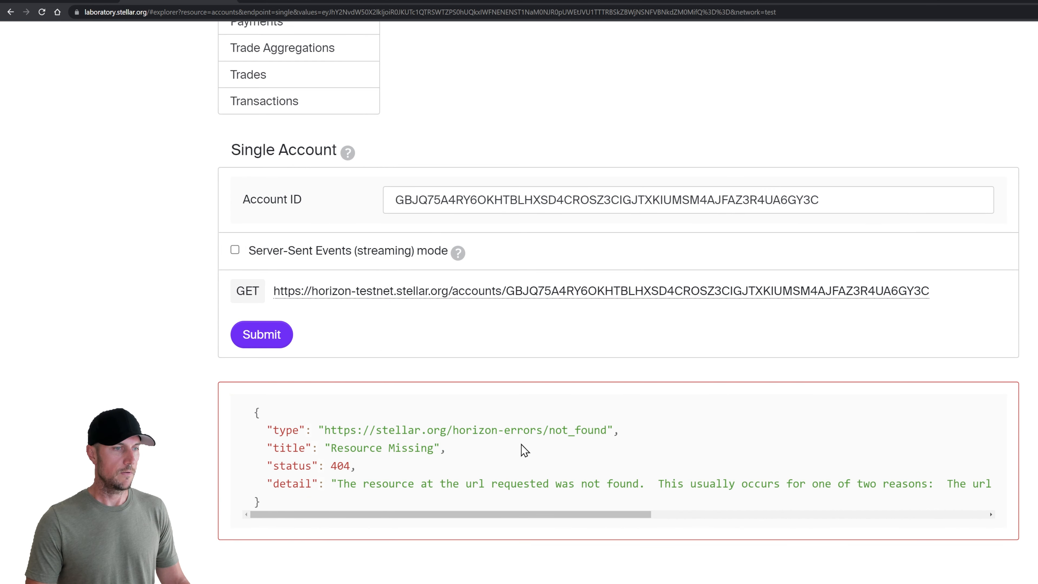
pyautogui.scroll(12, 559, 368)
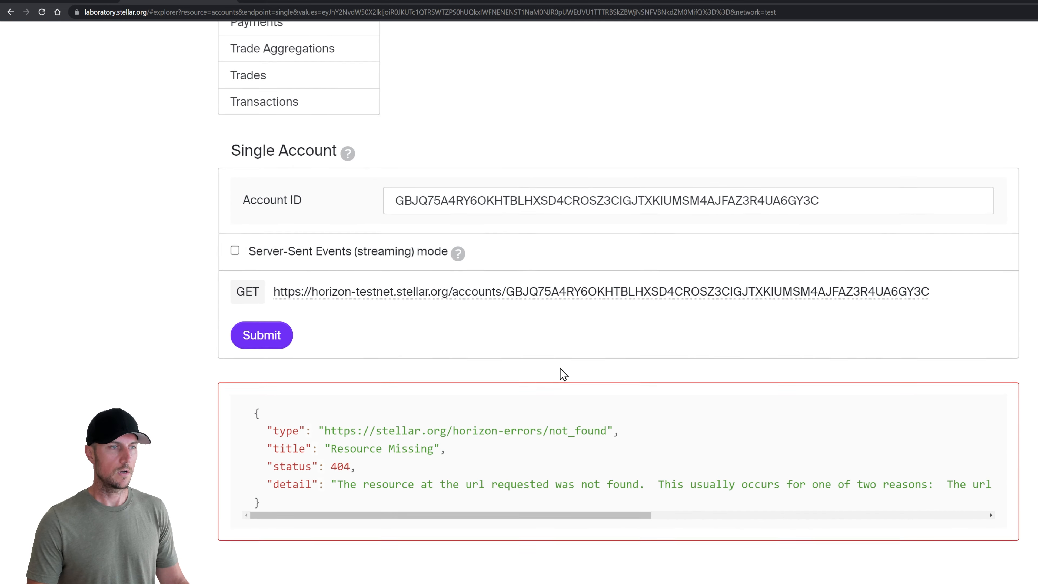
pyautogui.scroll(2, 560, 368)
pyautogui.hotkey('alt', 'Tab')
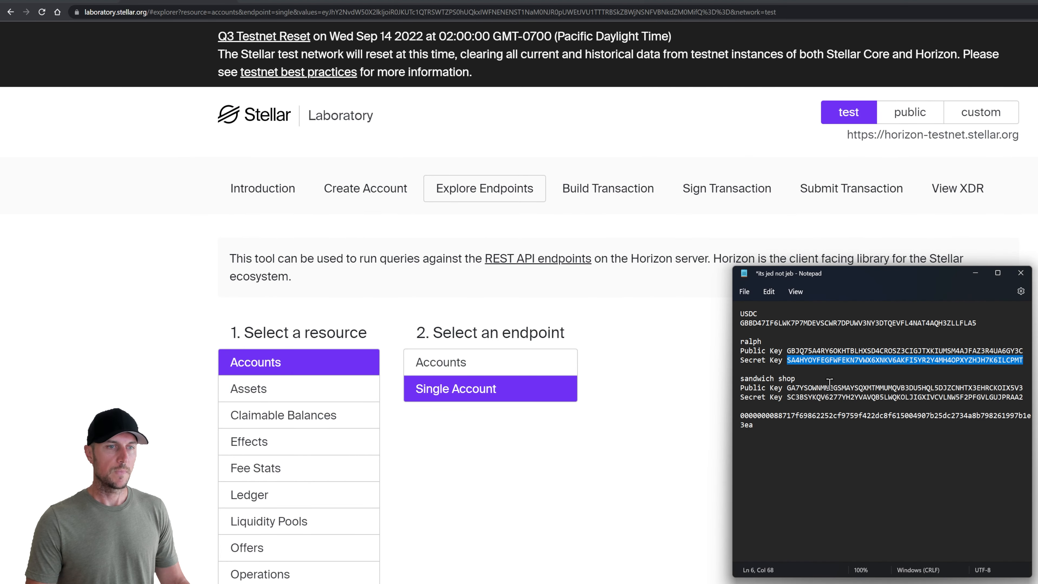
# Look up the sandwich shop account by pasting its public key from the notes into Account ID
pyautogui.click(845, 388)
pyautogui.doubleClick(844, 388)
pyautogui.hotkey('ctrl', 'c')
pyautogui.click(661, 417)
pyautogui.scroll(-10, 585, 444)
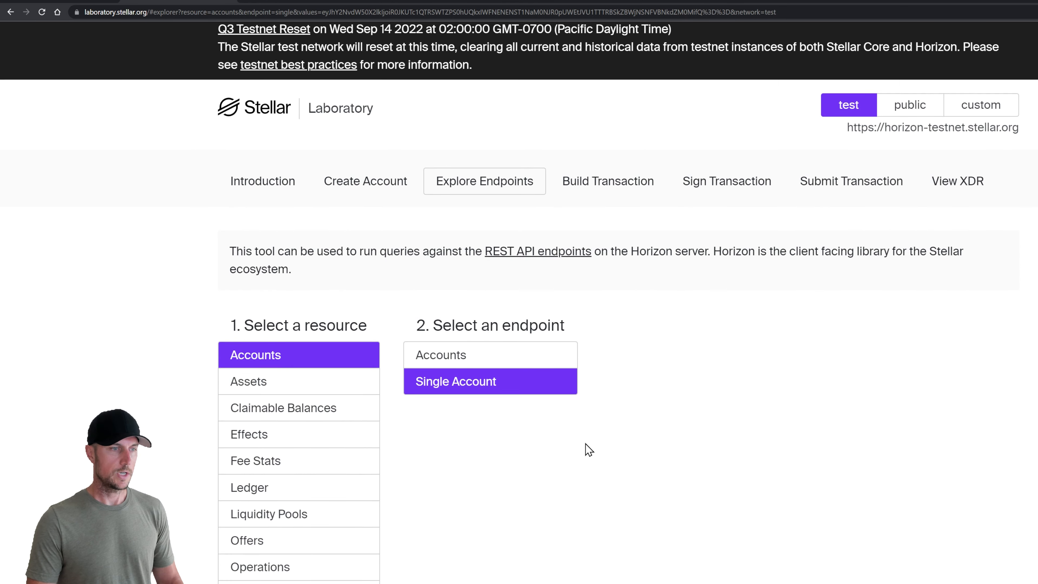
pyautogui.click(540, 386)
pyautogui.hotkey('ctrl', 'a')
pyautogui.hotkey('ctrl', 'v')
pyautogui.click(264, 521)
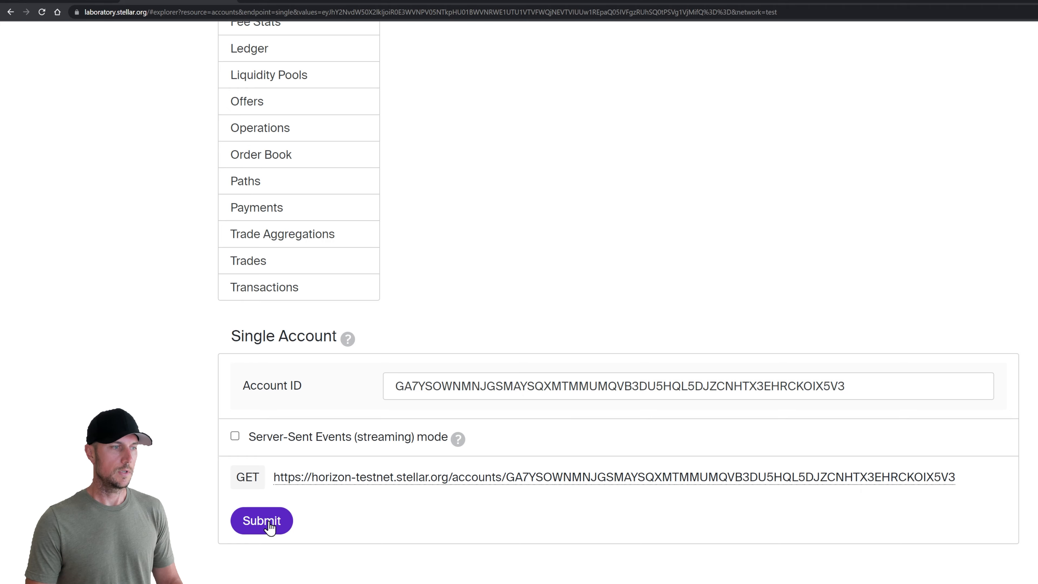
# Check the account's balances: 4.0000000 USDC and 9714.6287894 native
pyautogui.scroll(-20, 209, 470)
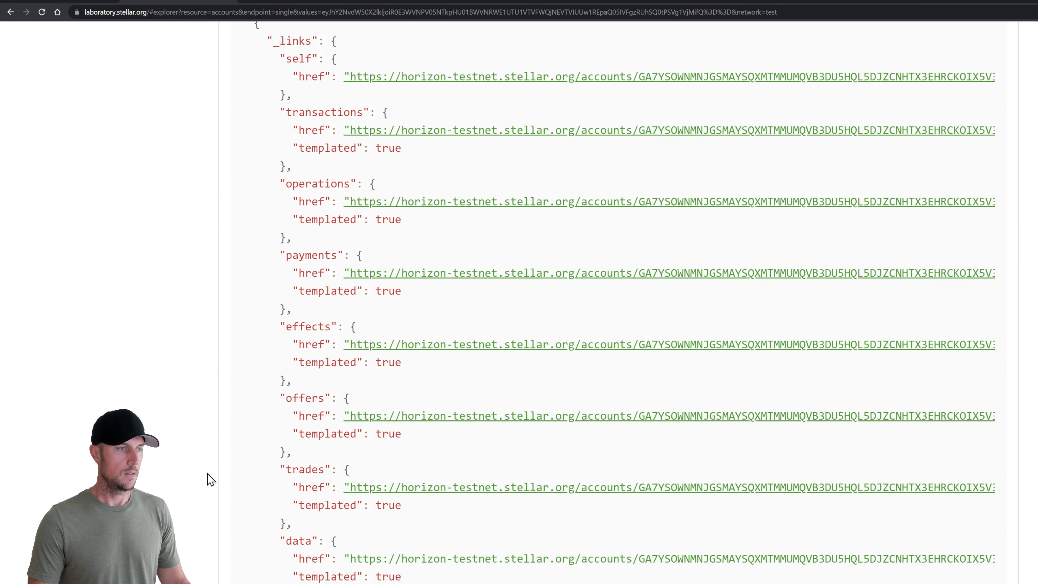
pyautogui.scroll(-5, 454, 462)
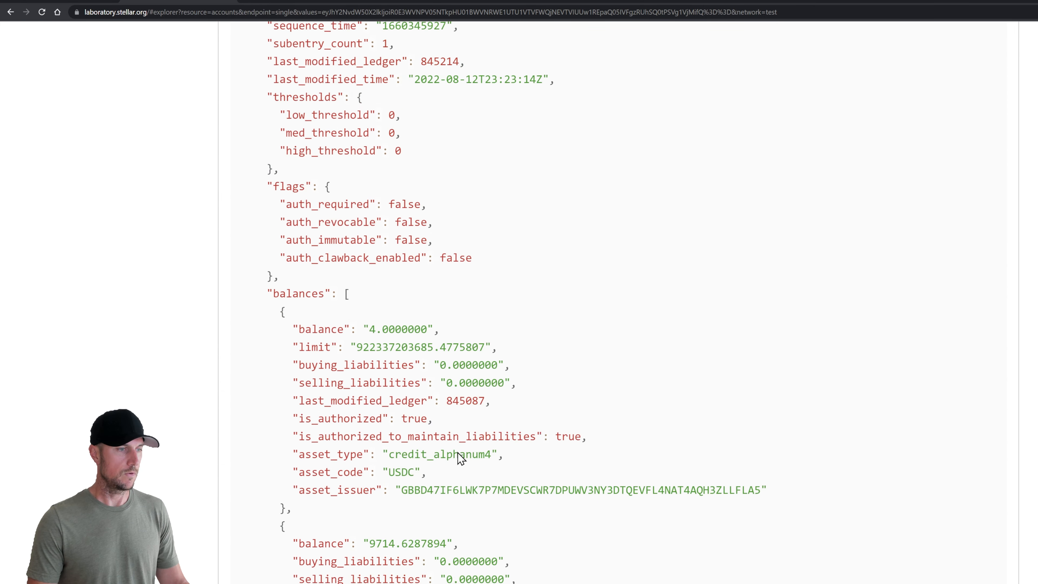
pyautogui.scroll(-3, 463, 451)
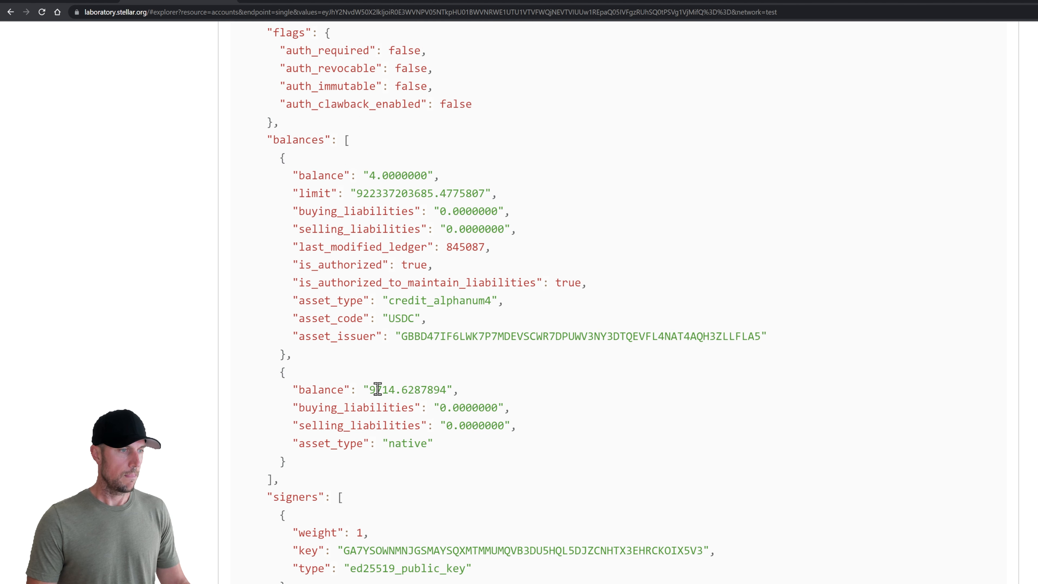
pyautogui.moveTo(292, 389); pyautogui.dragTo(467, 396)
pyautogui.click(466, 394)
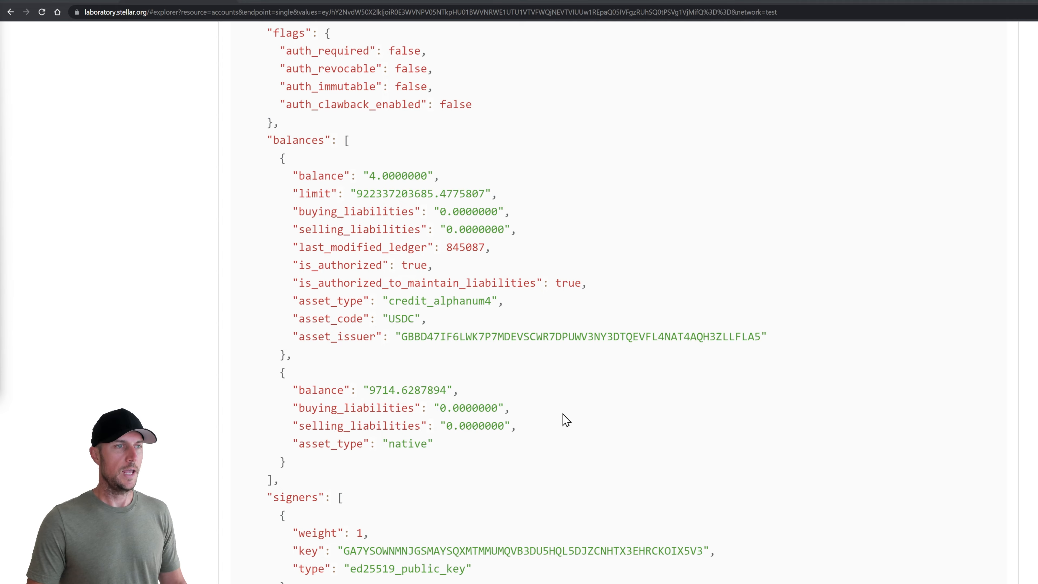
pyautogui.scroll(20, 565, 419)
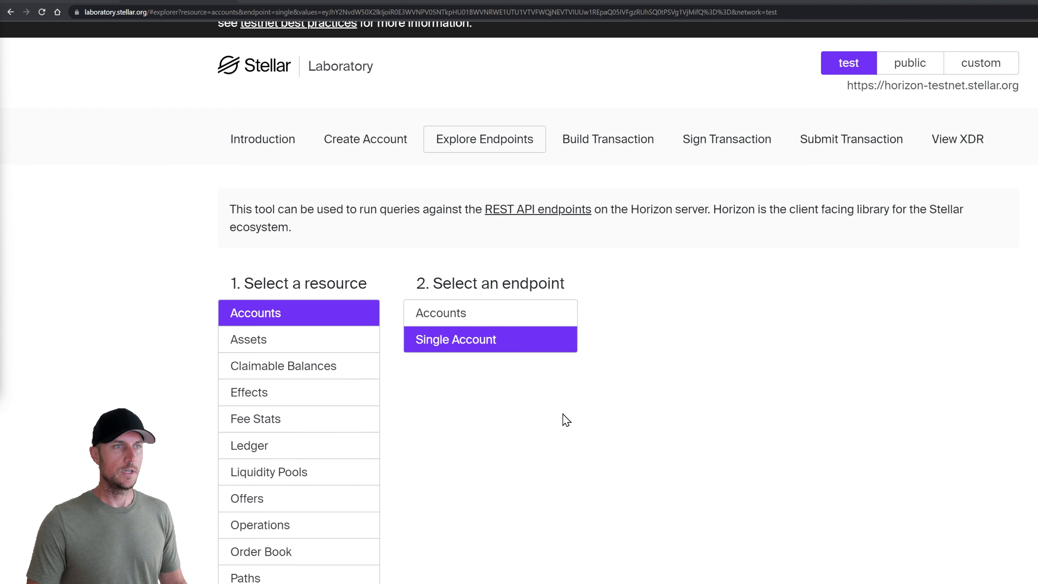
pyautogui.scroll(1, 566, 419)
# Start building a transaction and try Liquidity Pool Deposit as operation 1, inspecting its pool ID and amount fields
pyautogui.click(606, 193)
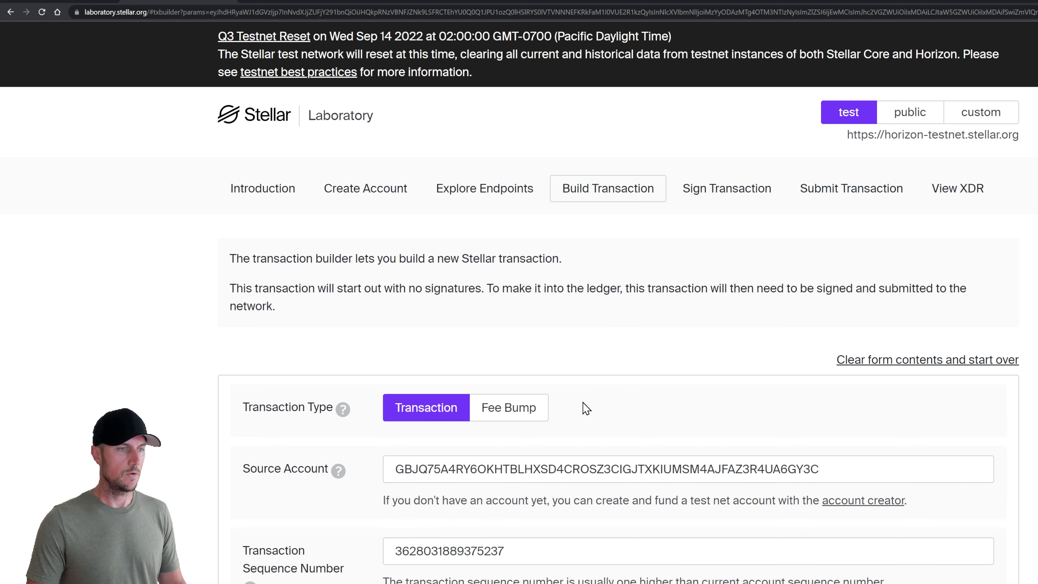
pyautogui.scroll(-15, 586, 409)
pyautogui.click(584, 331)
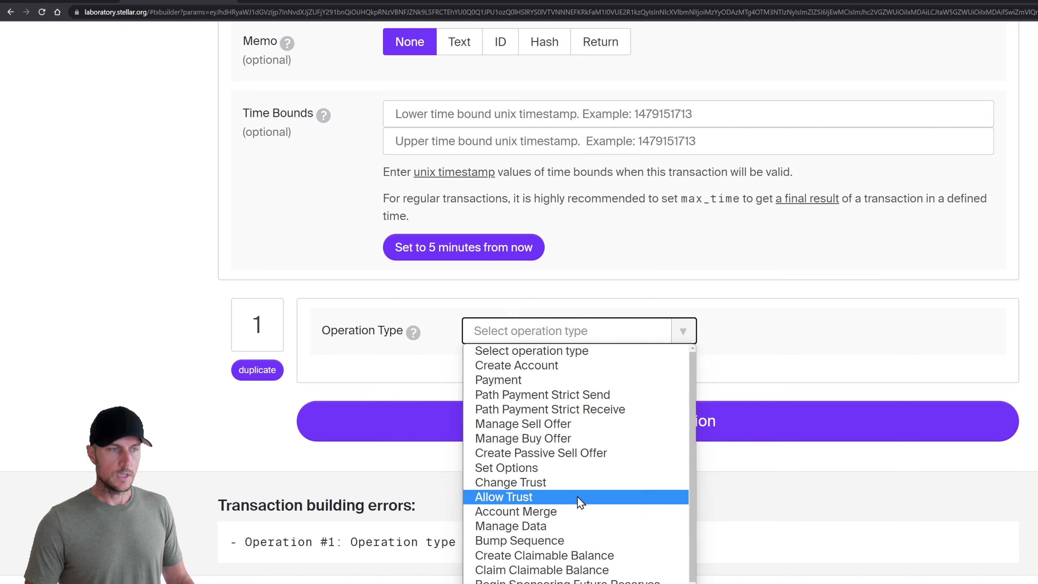
pyautogui.scroll(-2, 578, 497)
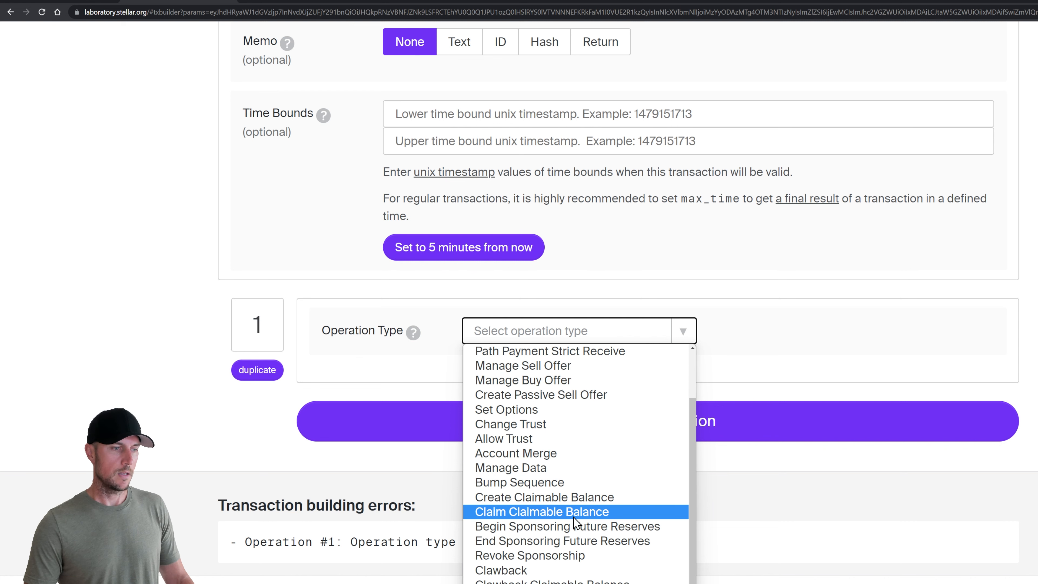
pyautogui.click(527, 583)
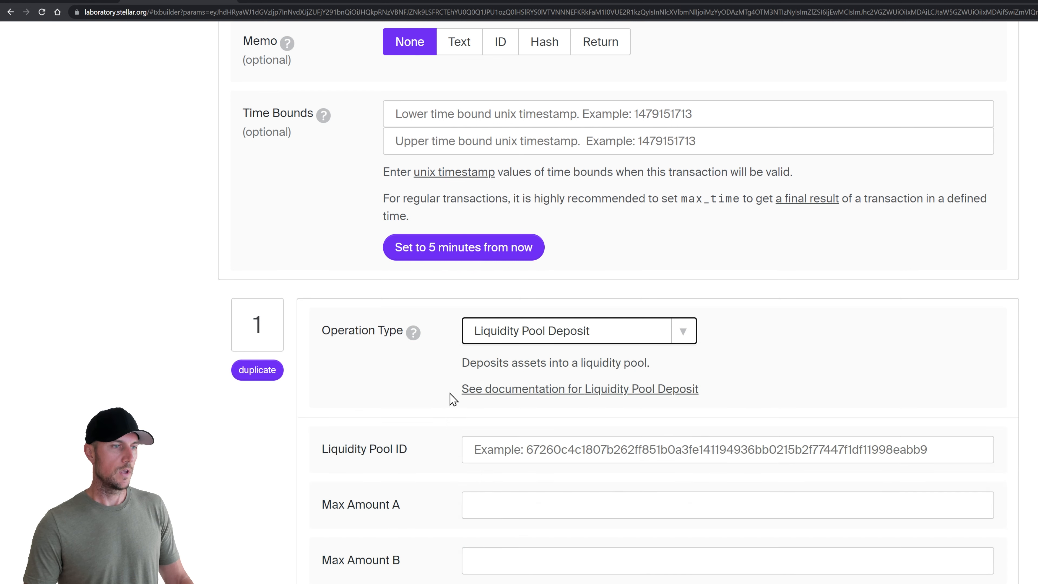
pyautogui.scroll(-4, 436, 396)
pyautogui.click(593, 245)
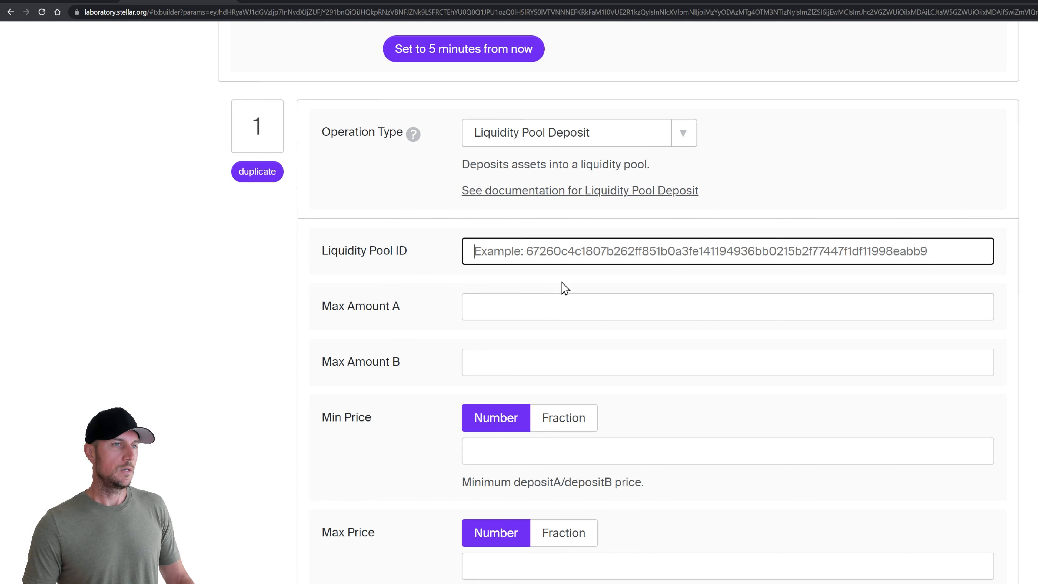
pyautogui.click(550, 302)
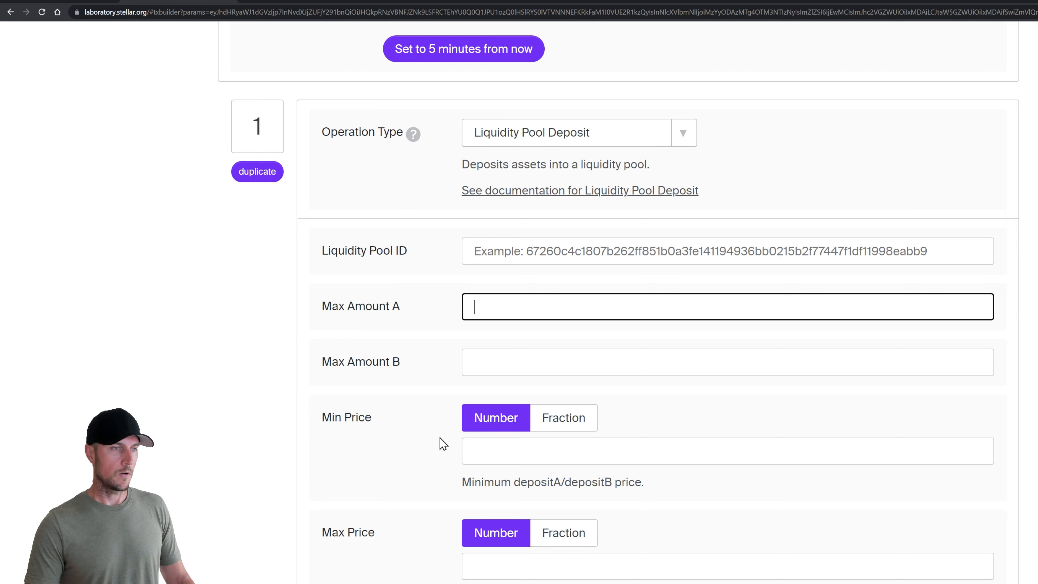
pyautogui.scroll(10, 439, 439)
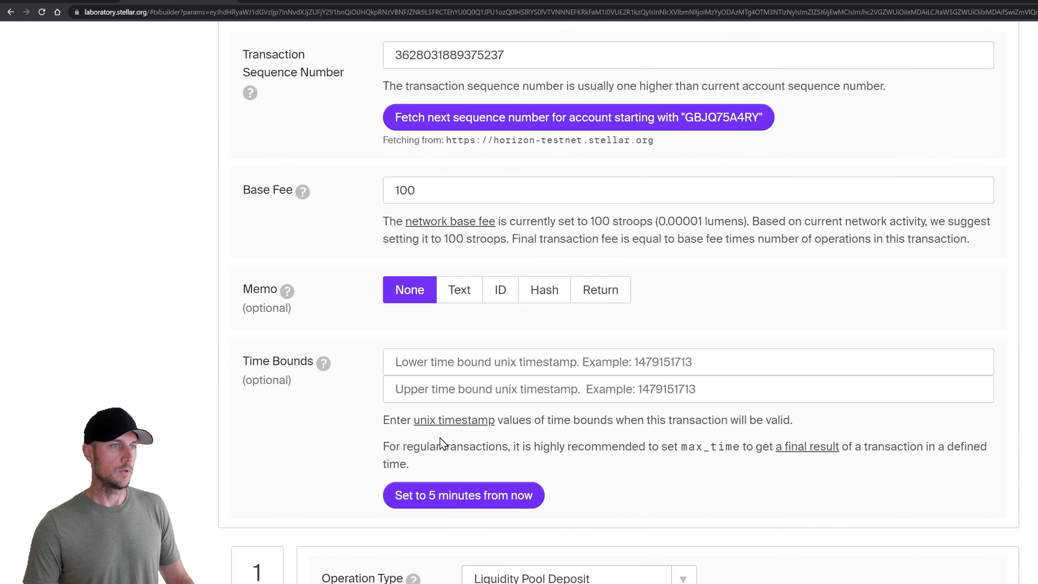
pyautogui.scroll(11, 566, 414)
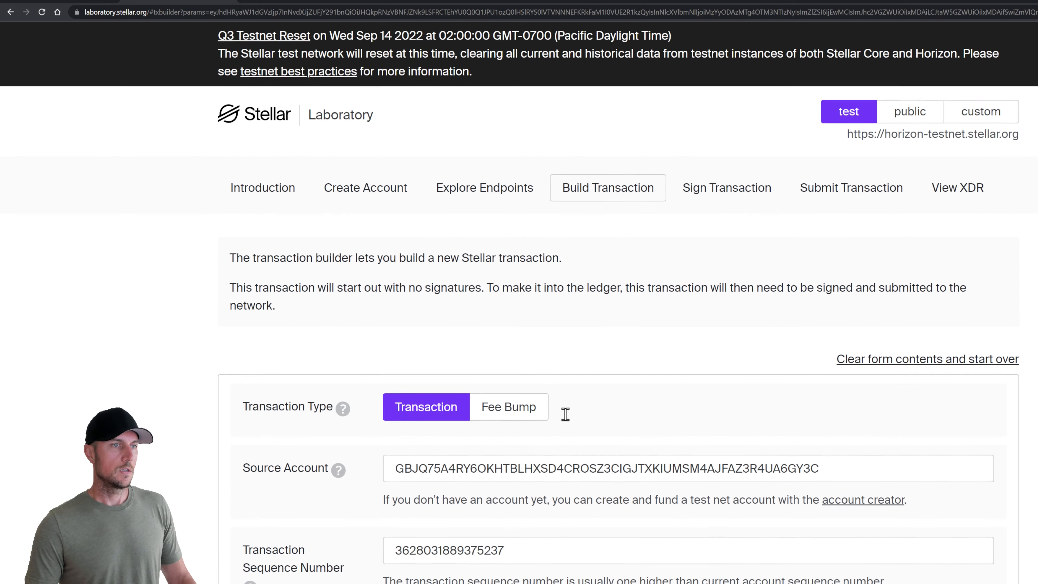
pyautogui.scroll(-17, 568, 403)
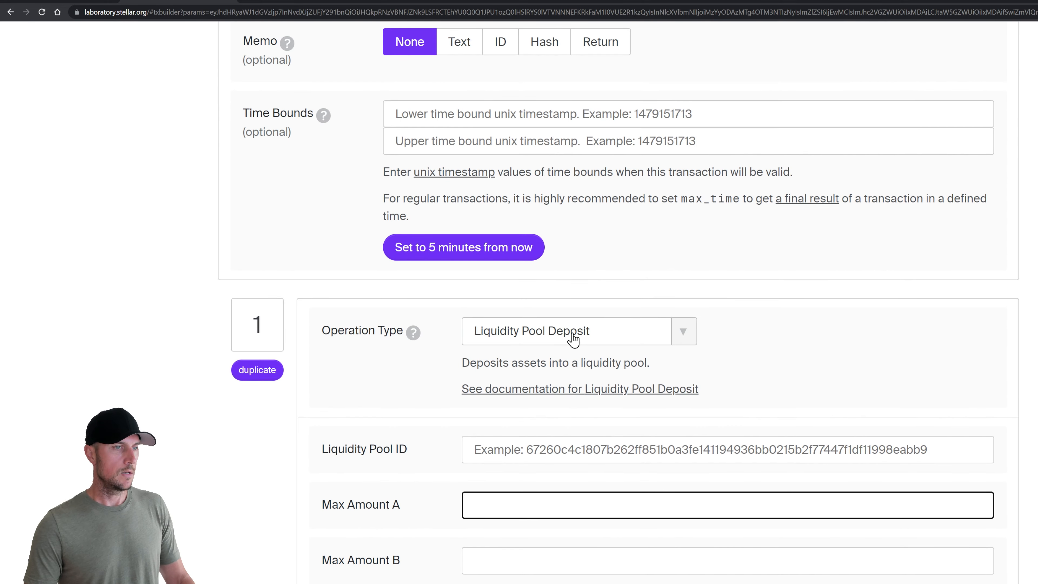
# Change operation 1 to Payment and look over its Destination, Asset and Amount fields
pyautogui.click(567, 335)
pyautogui.scroll(2, 566, 385)
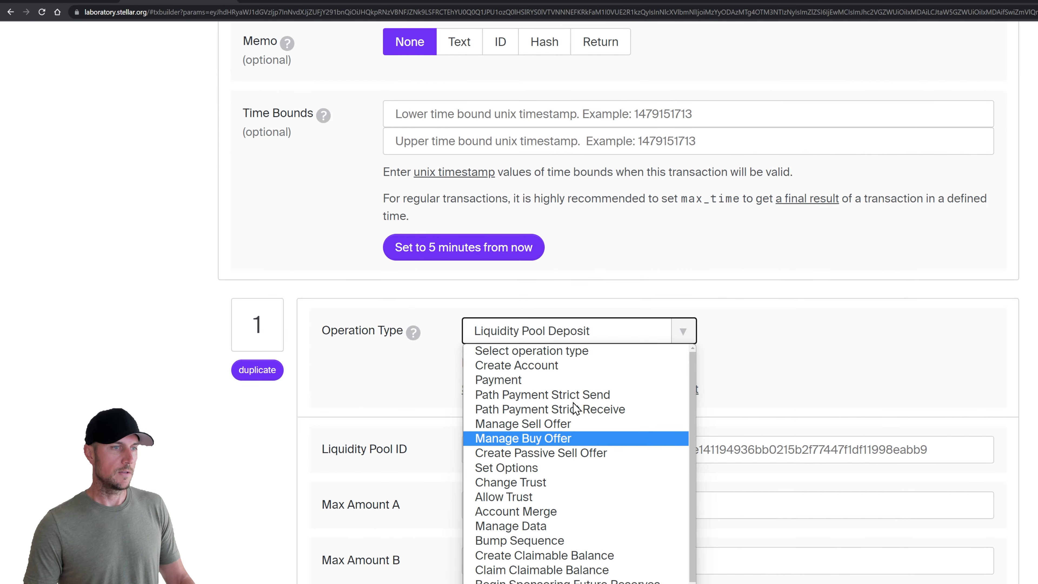
pyautogui.click(565, 386)
pyautogui.scroll(-2, 421, 434)
pyautogui.click(507, 350)
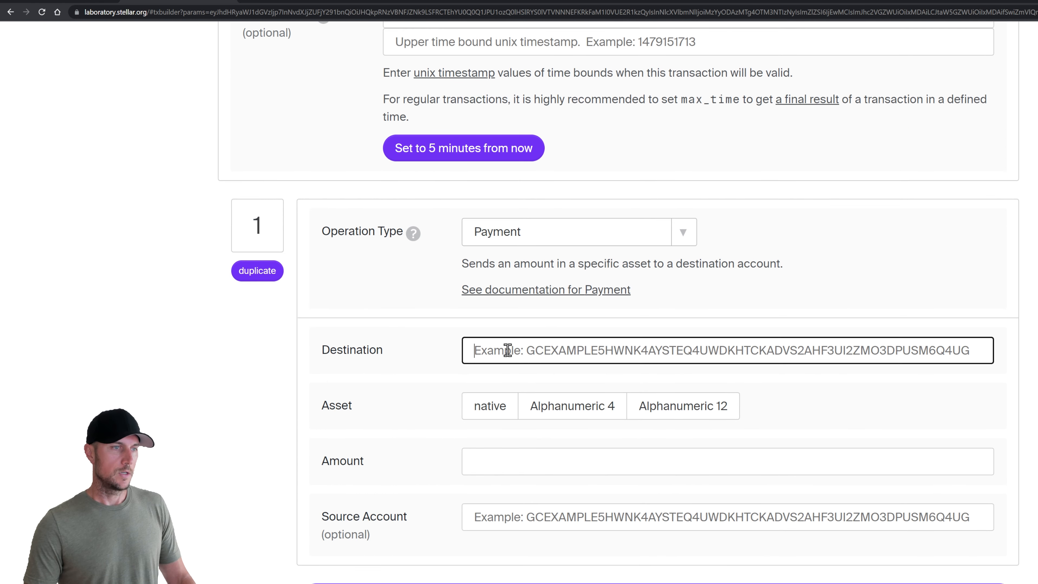
pyautogui.click(483, 406)
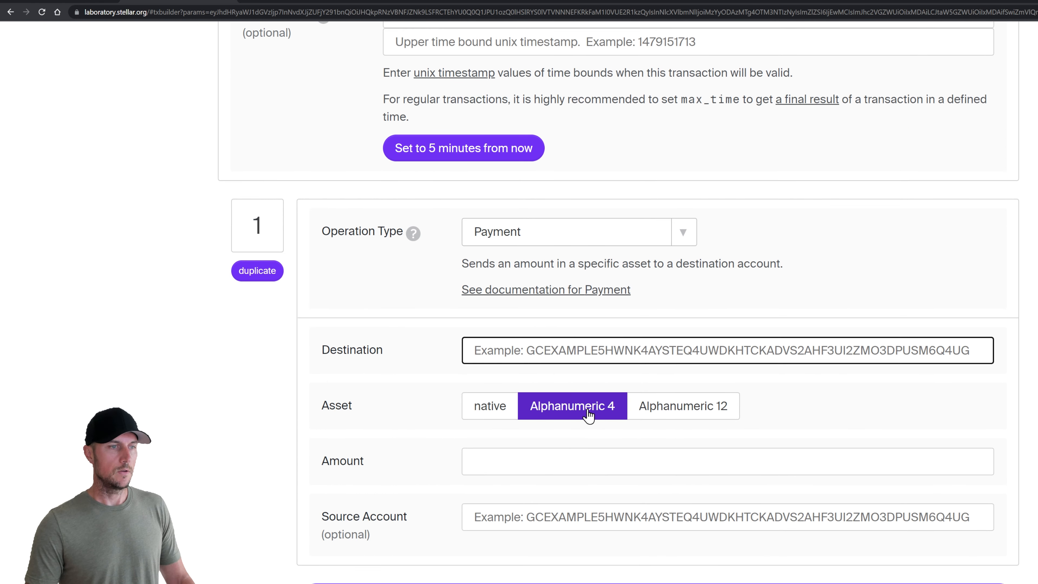
pyautogui.click(498, 463)
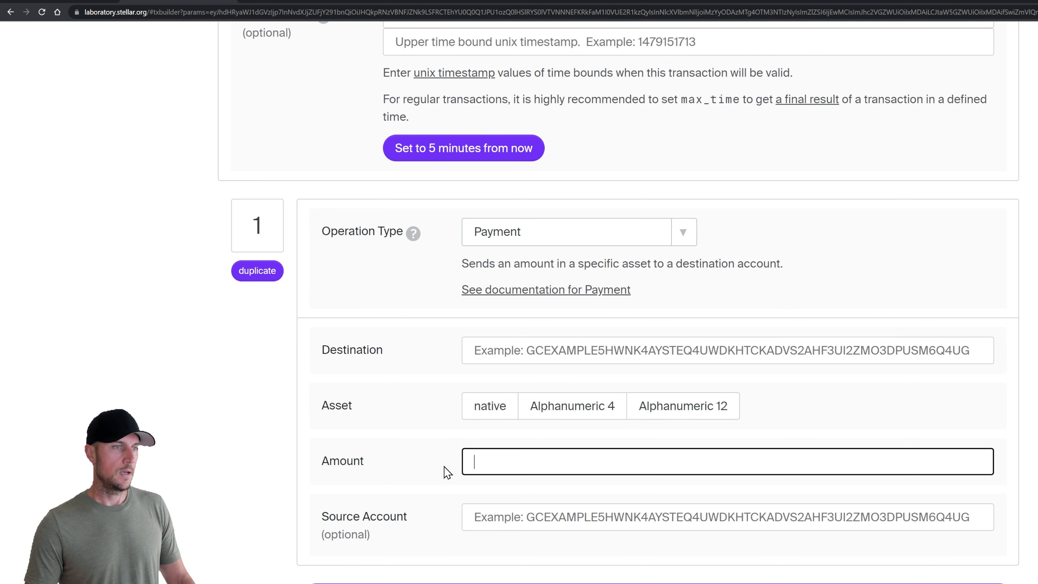
pyautogui.scroll(7, 498, 463)
pyautogui.scroll(-5, 575, 343)
pyautogui.click(576, 343)
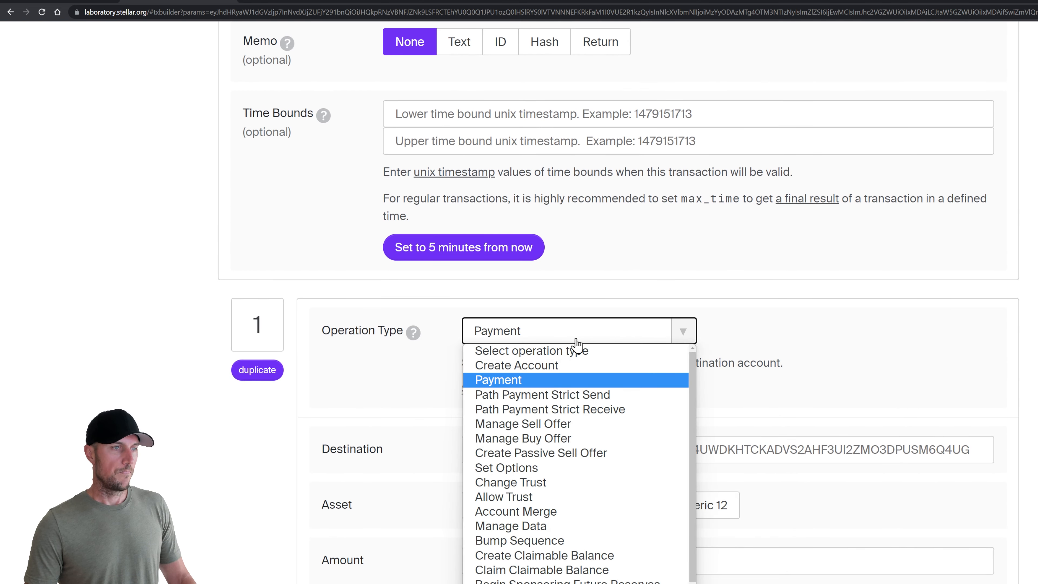